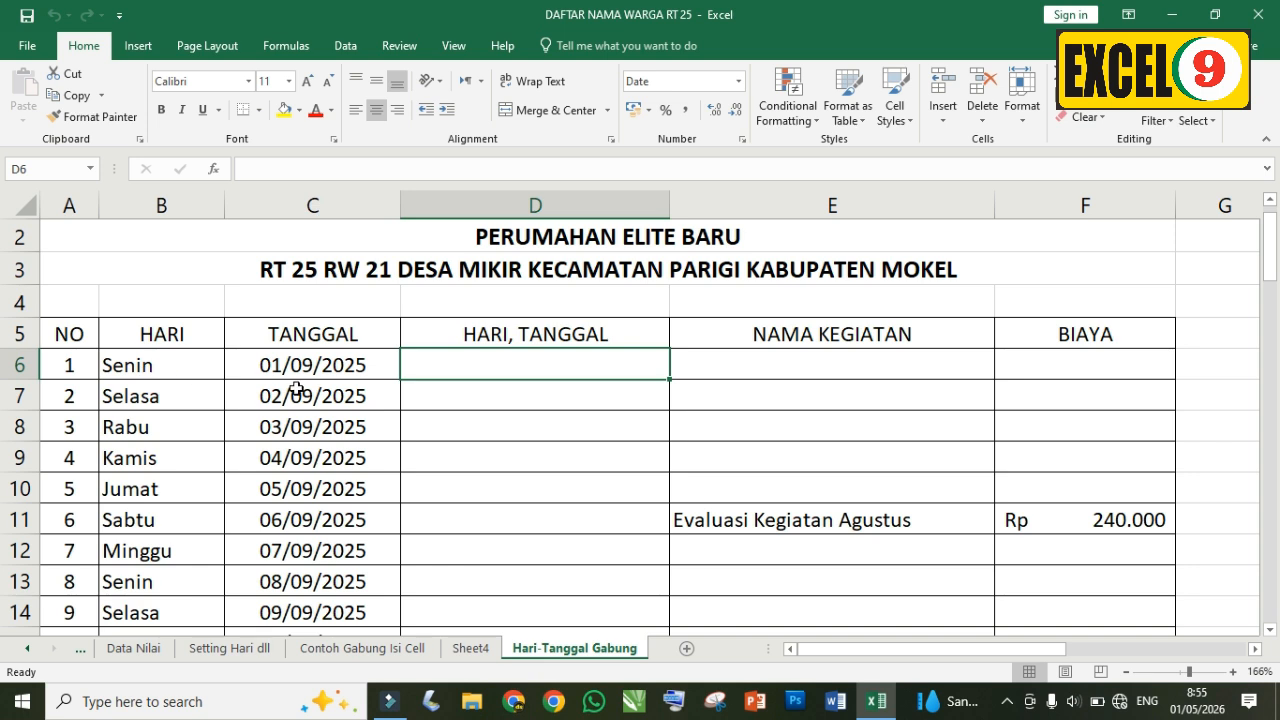
Step: Enter the combined day and date "Senin, 01/09/2025" as text in cell D6
{"action": "left_click", "coordinate": [440, 366]}
{"action": "type", "text": "Seni"}
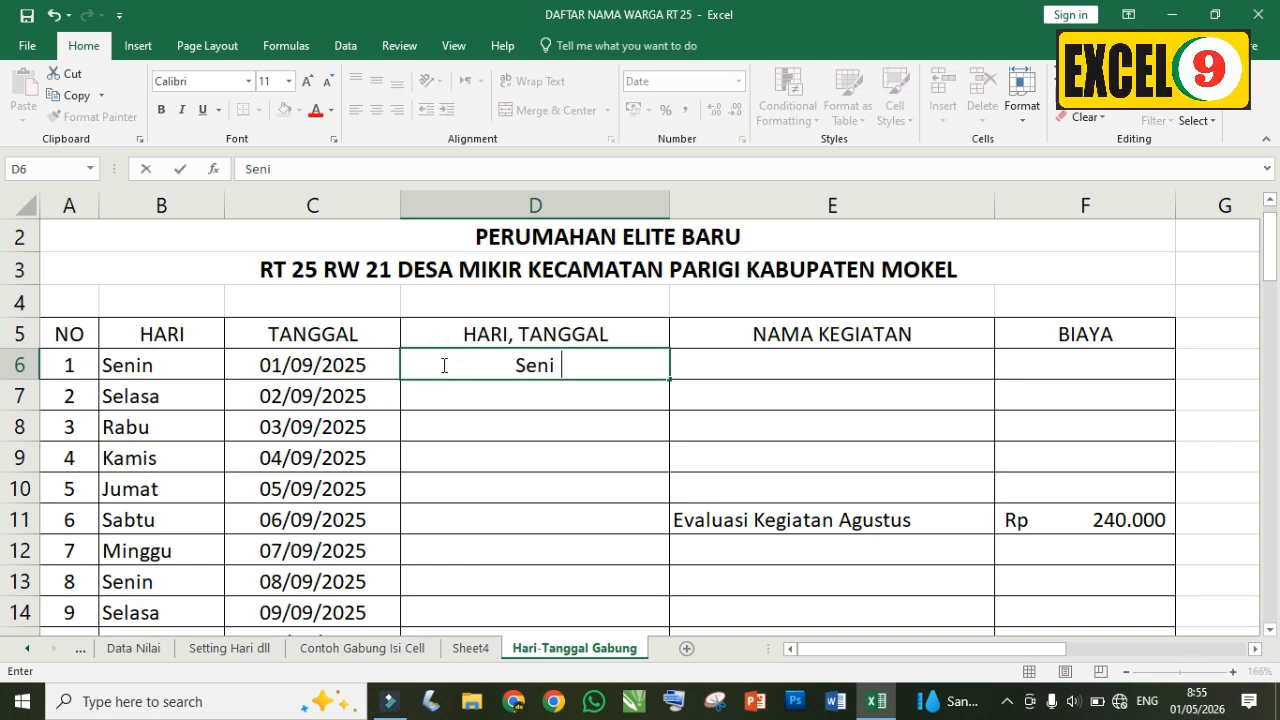
{"action": "type", "text": "n, 01/09/2025"}
{"action": "key", "text": "Return"}
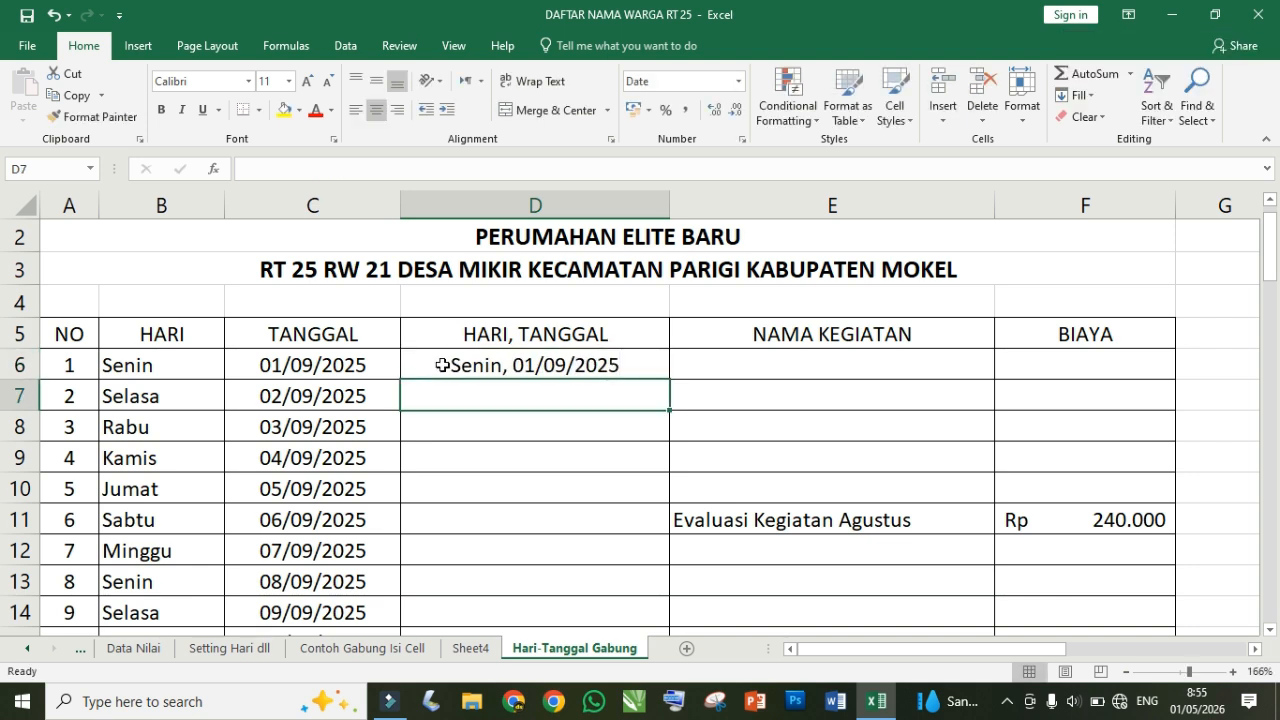
{"action": "left_click", "coordinate": [528, 365]}
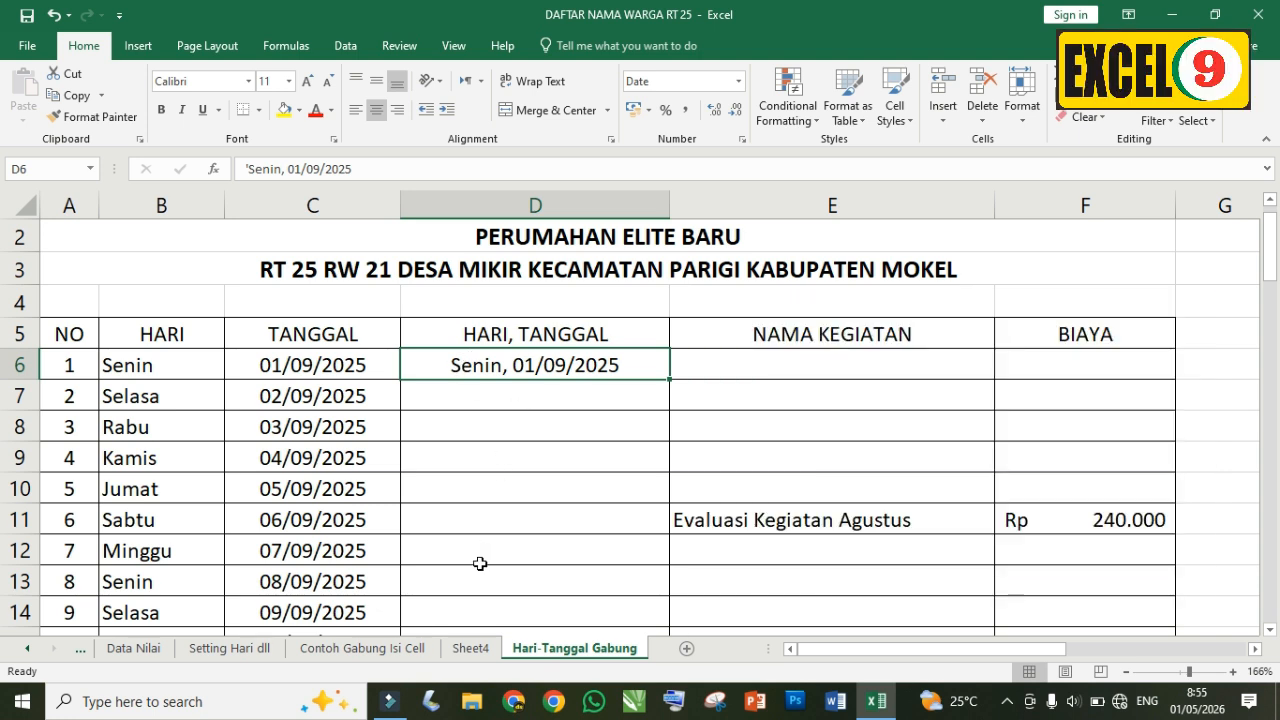
Step: On the Contoh Gabung Isi Cell sheet, fill the column F LENGKAP header yellow and the column L LENGKAP header light green
{"action": "left_click", "coordinate": [362, 648]}
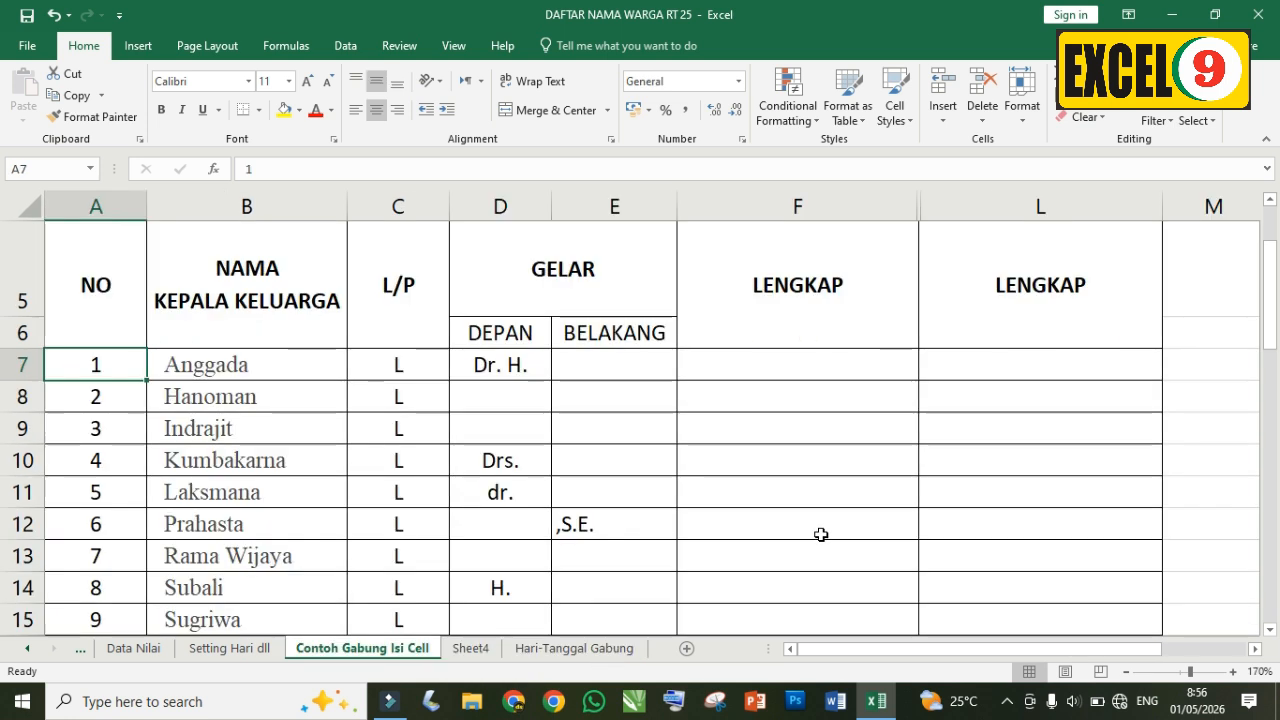
{"action": "left_click", "coordinate": [804, 312]}
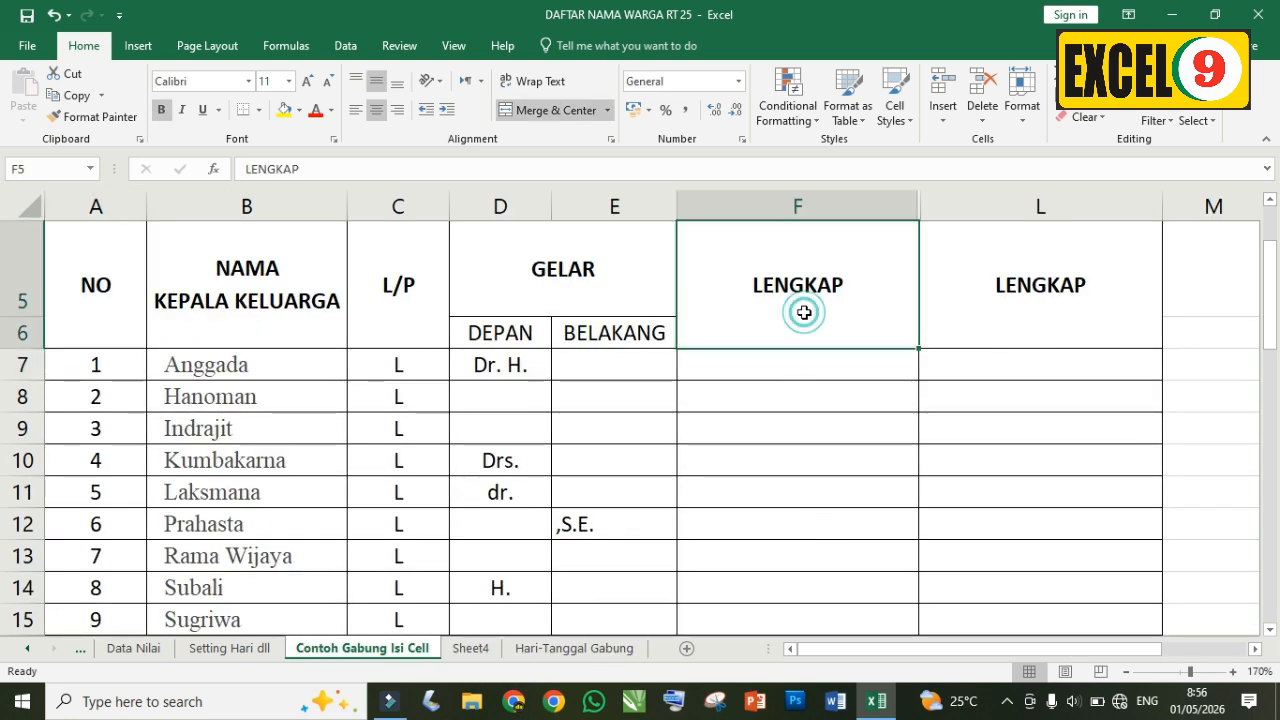
{"action": "left_click", "coordinate": [284, 110]}
{"action": "left_click", "coordinate": [992, 284]}
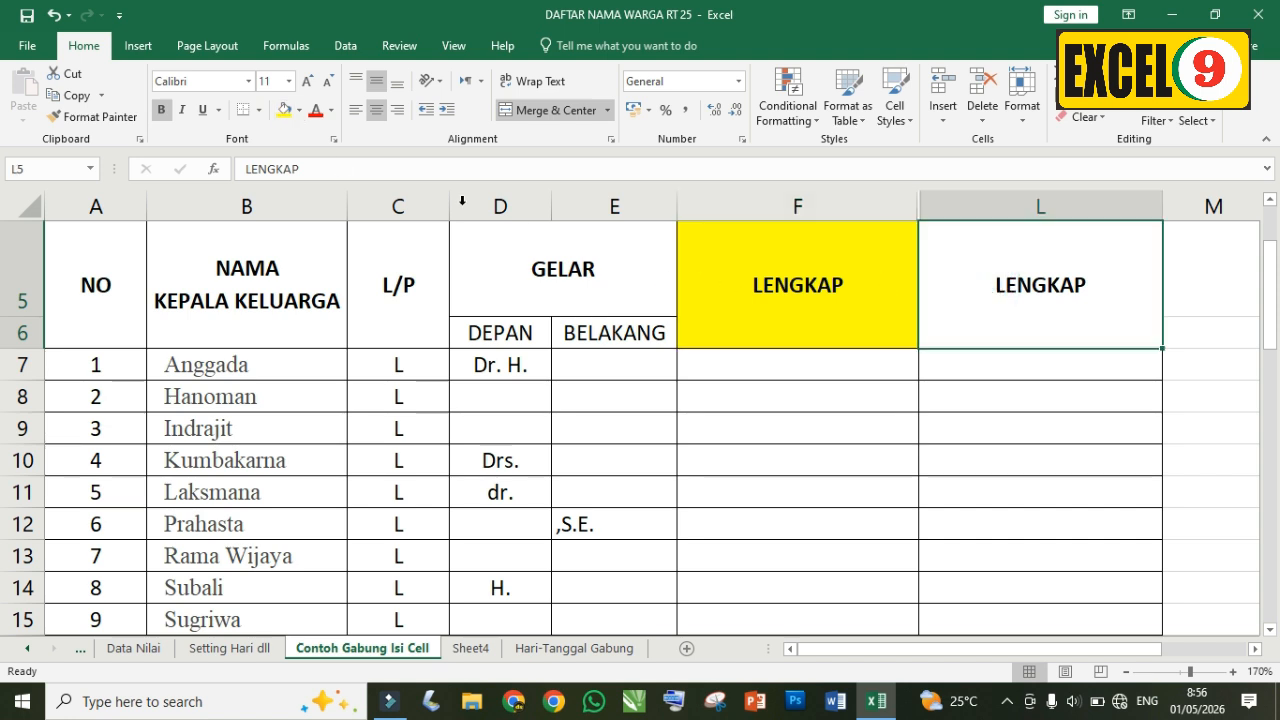
{"action": "left_click", "coordinate": [298, 110]}
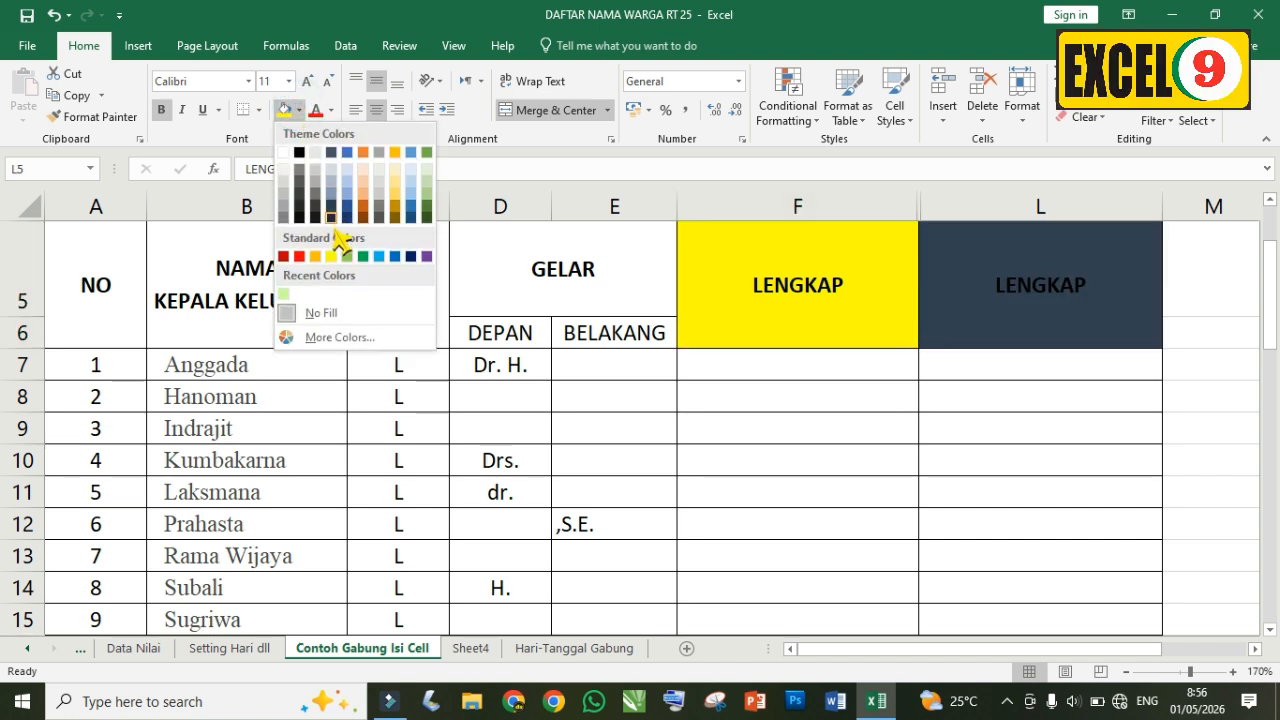
{"action": "left_click", "coordinate": [347, 256]}
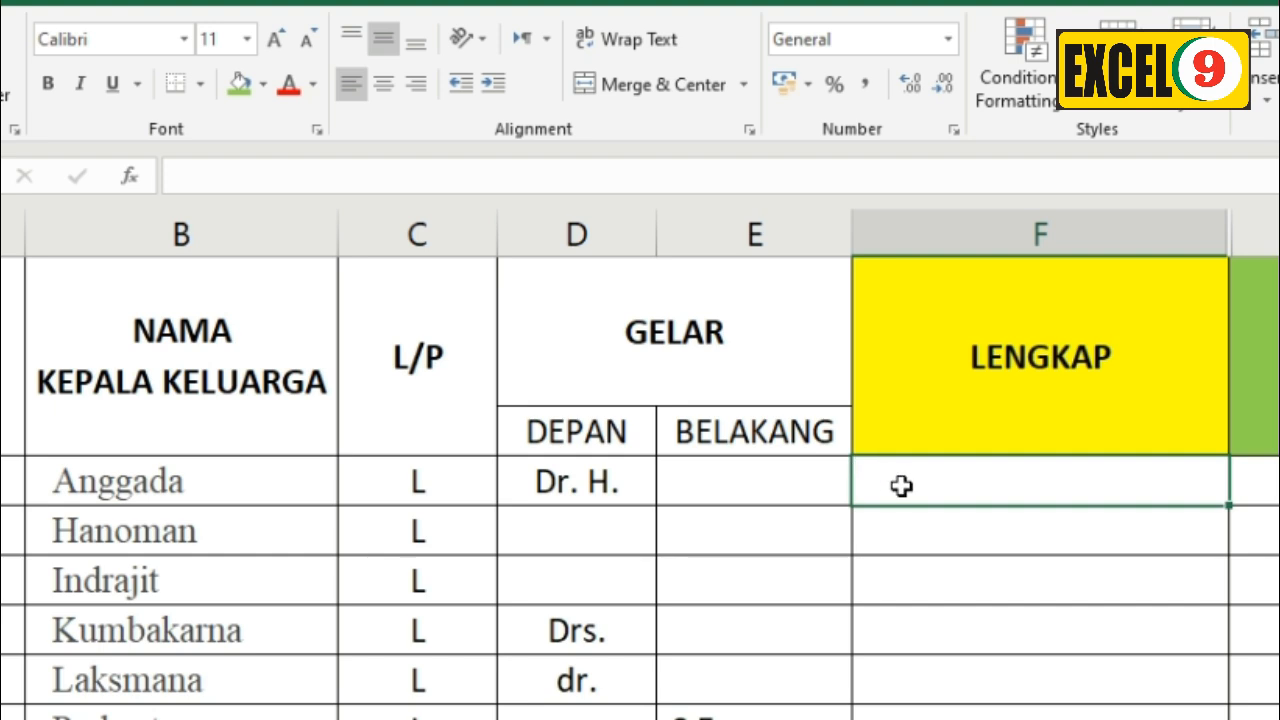
Step: Enter the formula =D7&B7&E7 in F7 to join the front title, name and back title
{"action": "type", "text": "="}
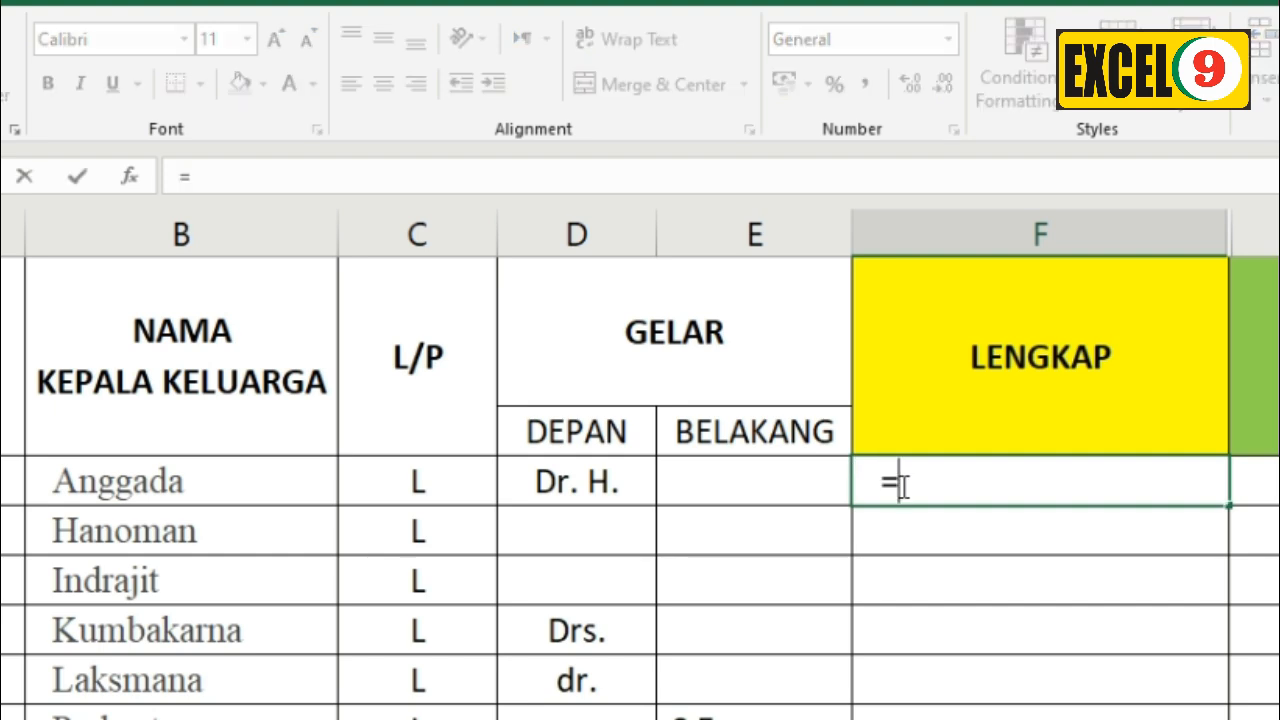
{"action": "left_click", "coordinate": [600, 486]}
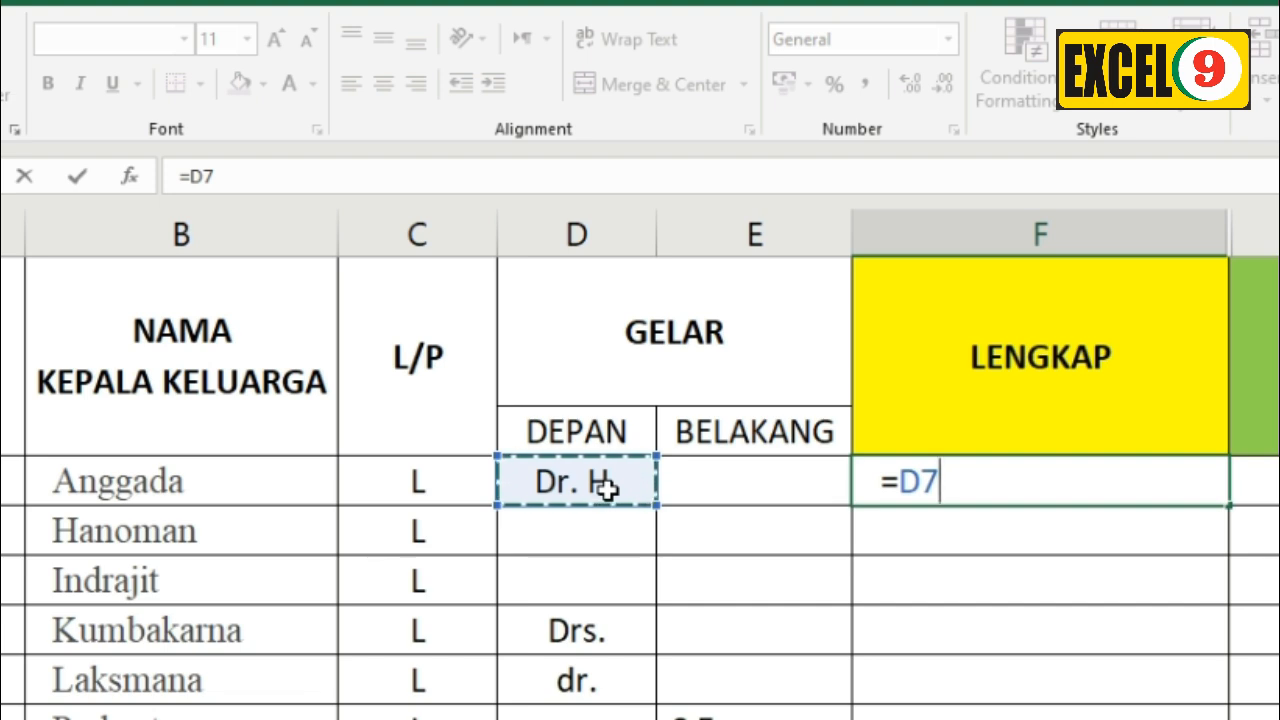
{"action": "type", "text": "&"}
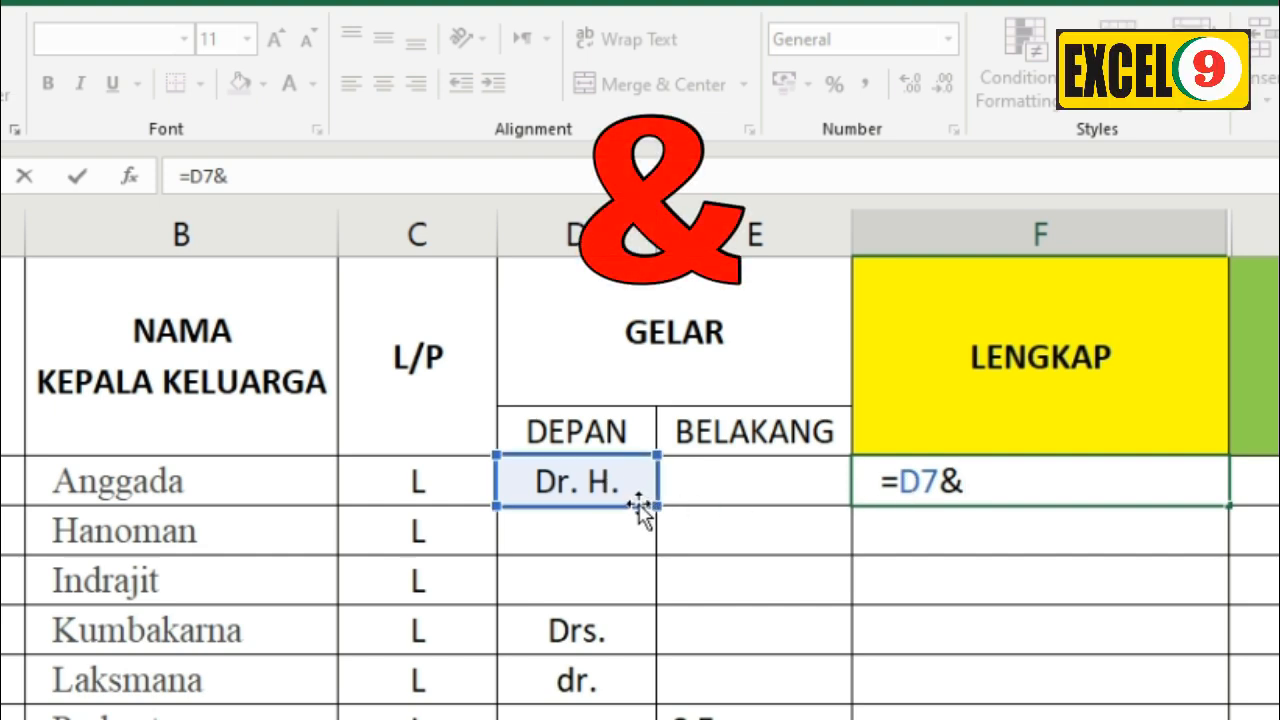
{"action": "left_click", "coordinate": [167, 484]}
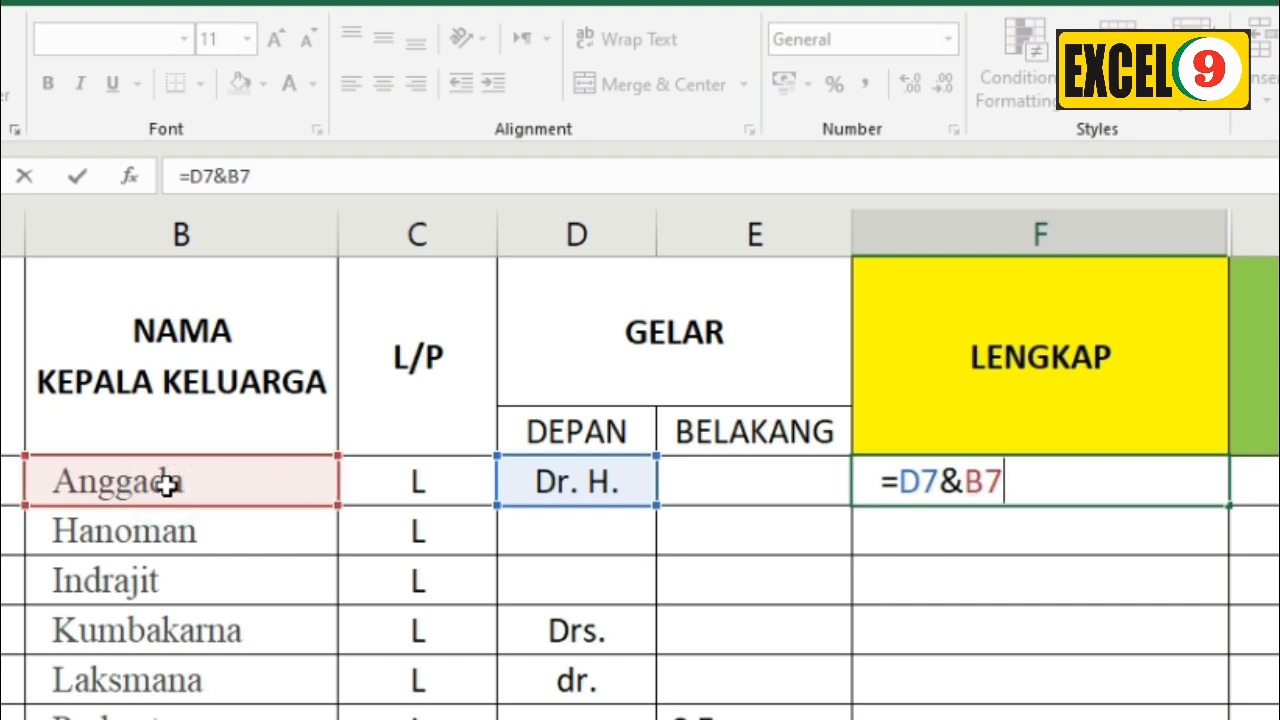
{"action": "type", "text": "&"}
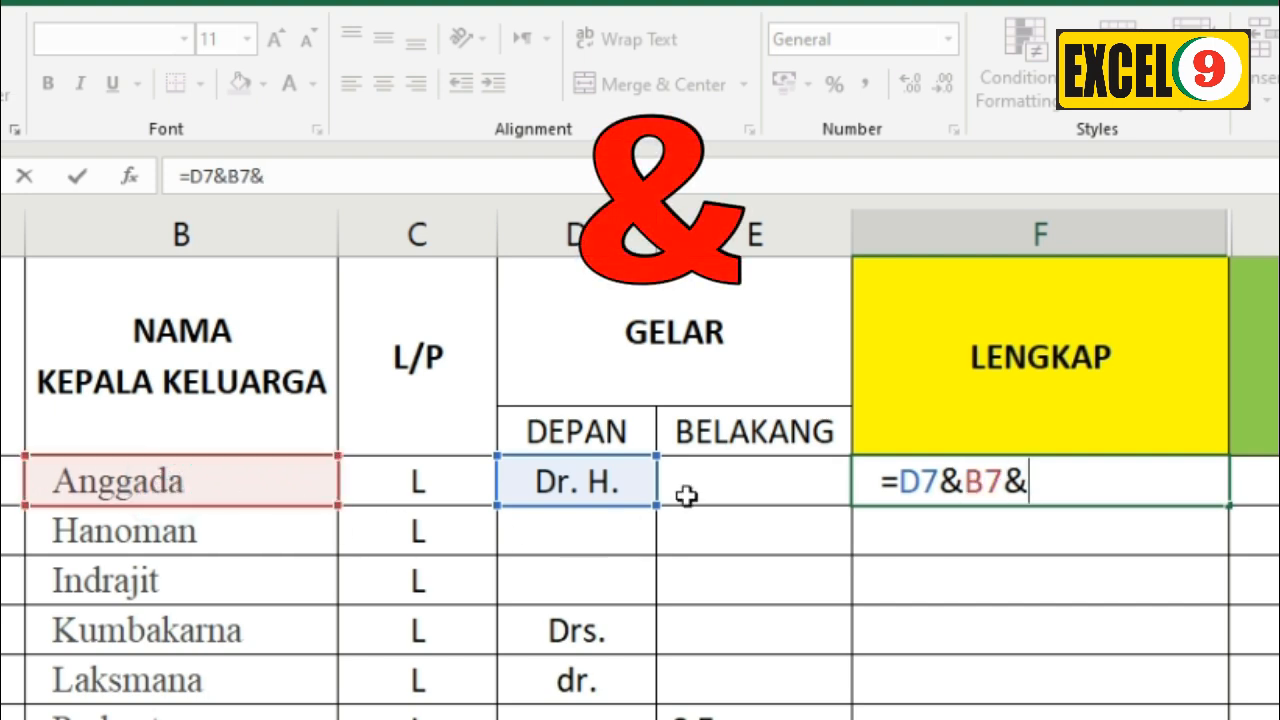
{"action": "left_click", "coordinate": [722, 482]}
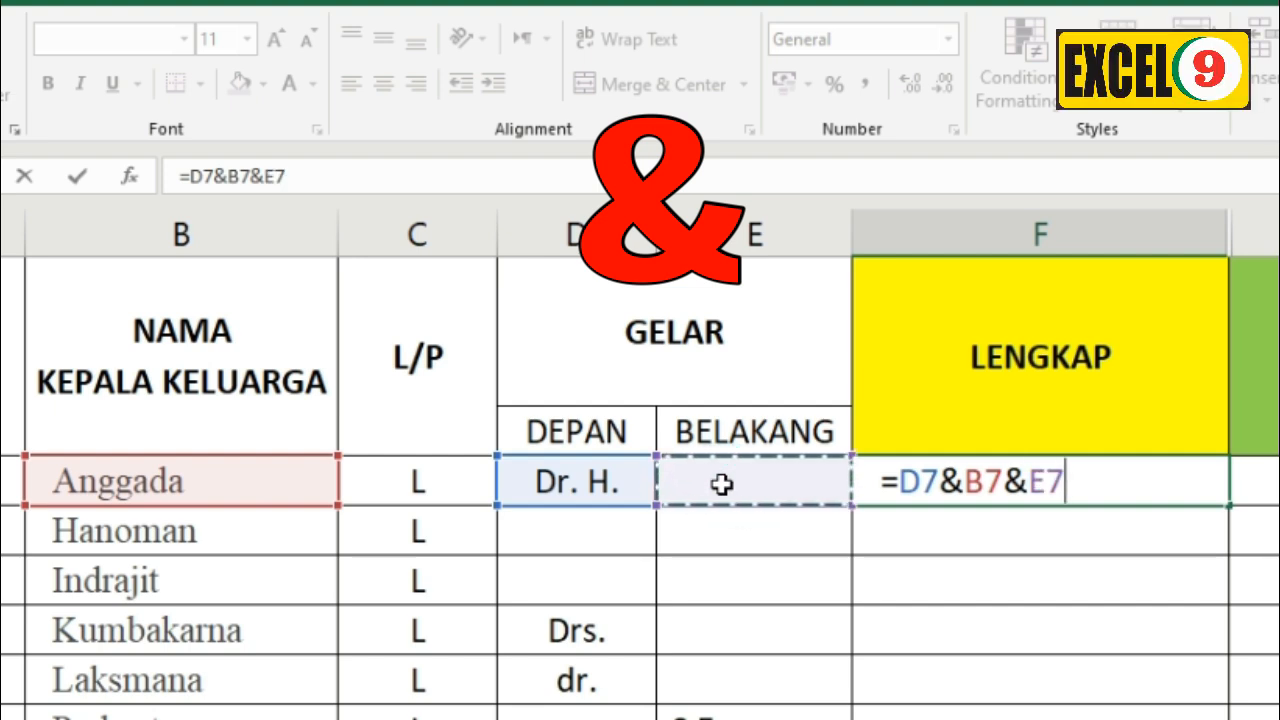
{"action": "key", "text": "Return"}
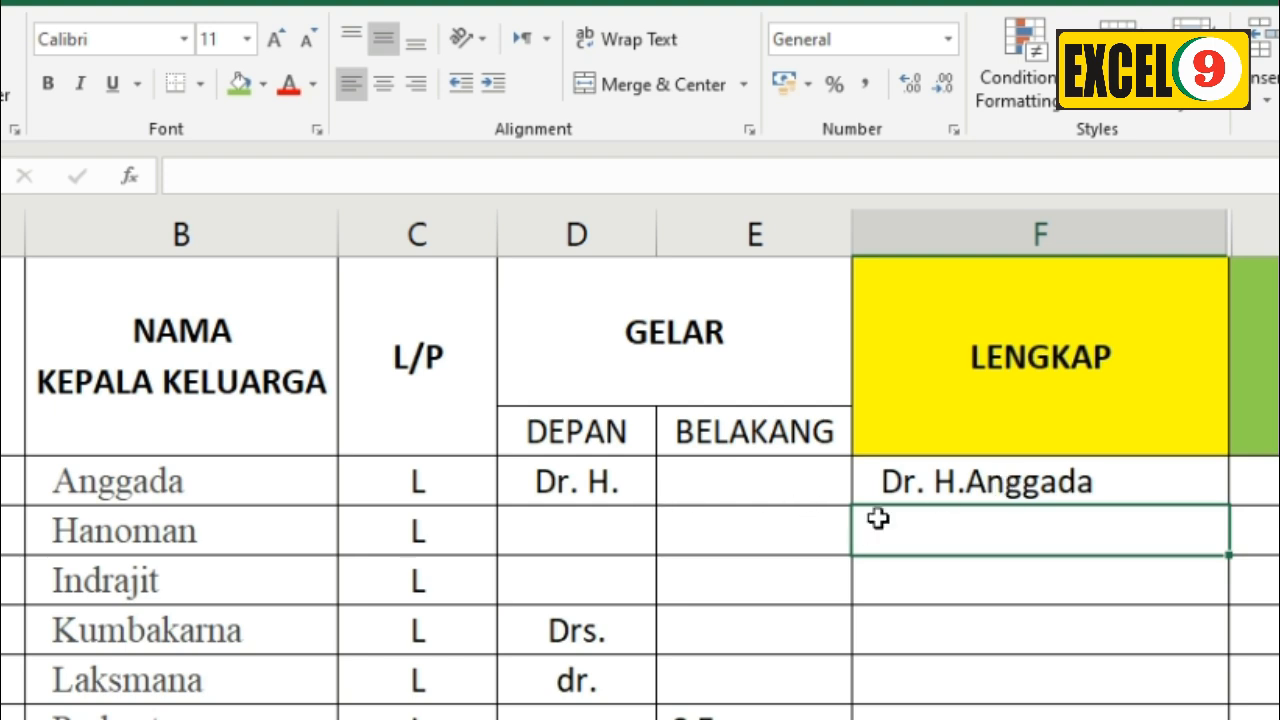
Step: Insert a space between title and name in F7 by changing its formula to =D7&" "&B7&E7
{"action": "left_click", "coordinate": [990, 481]}
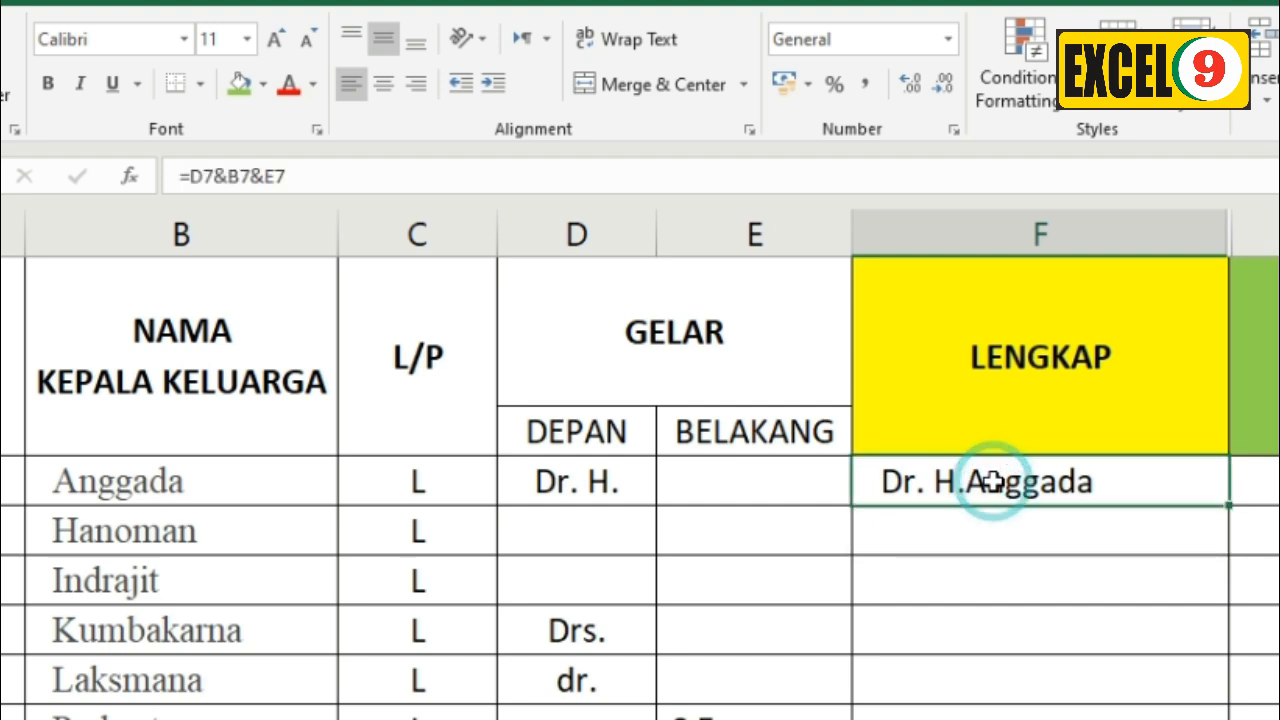
{"action": "left_click", "coordinate": [230, 176]}
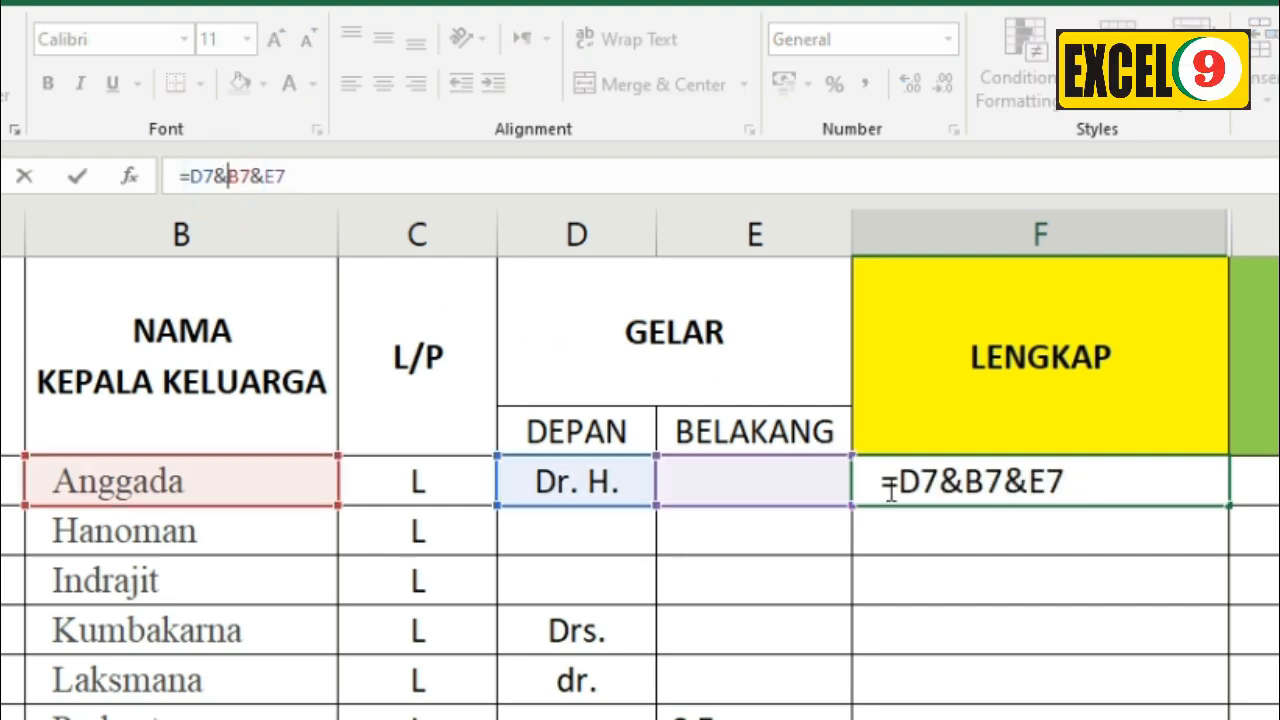
{"action": "left_click", "coordinate": [968, 482]}
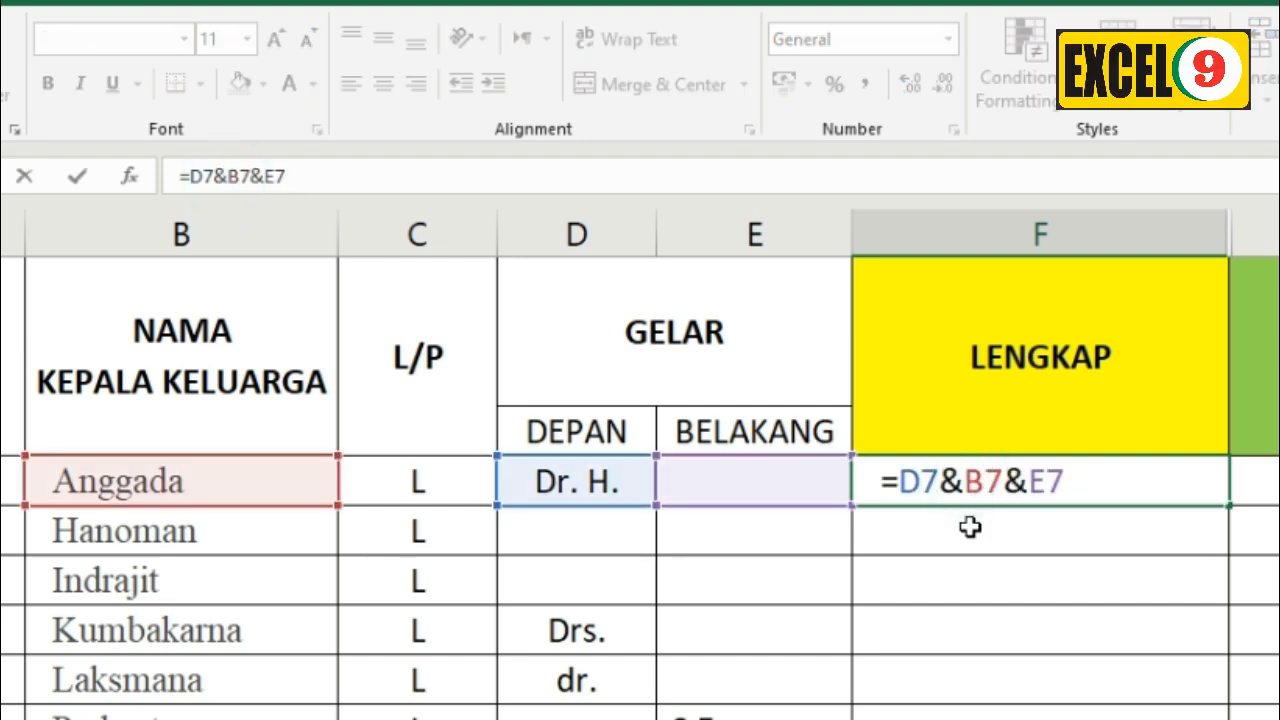
{"action": "type", "text": "\""}
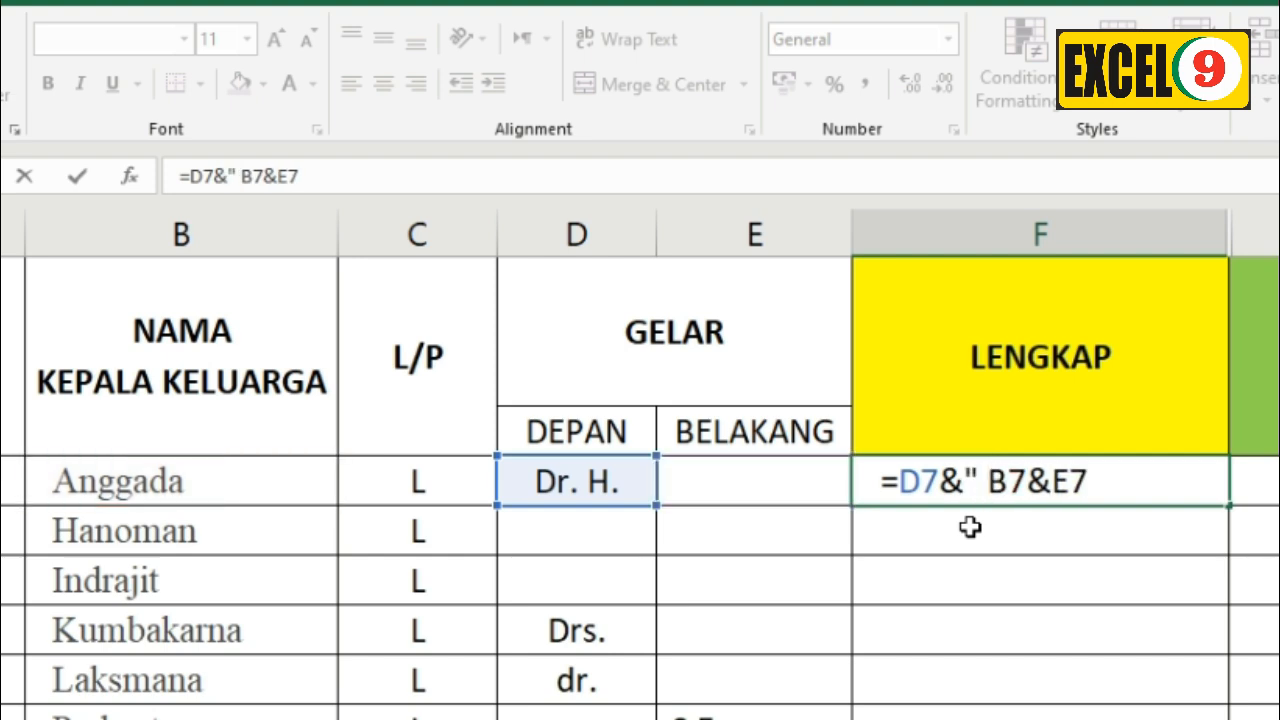
{"action": "type", "text": " \""}
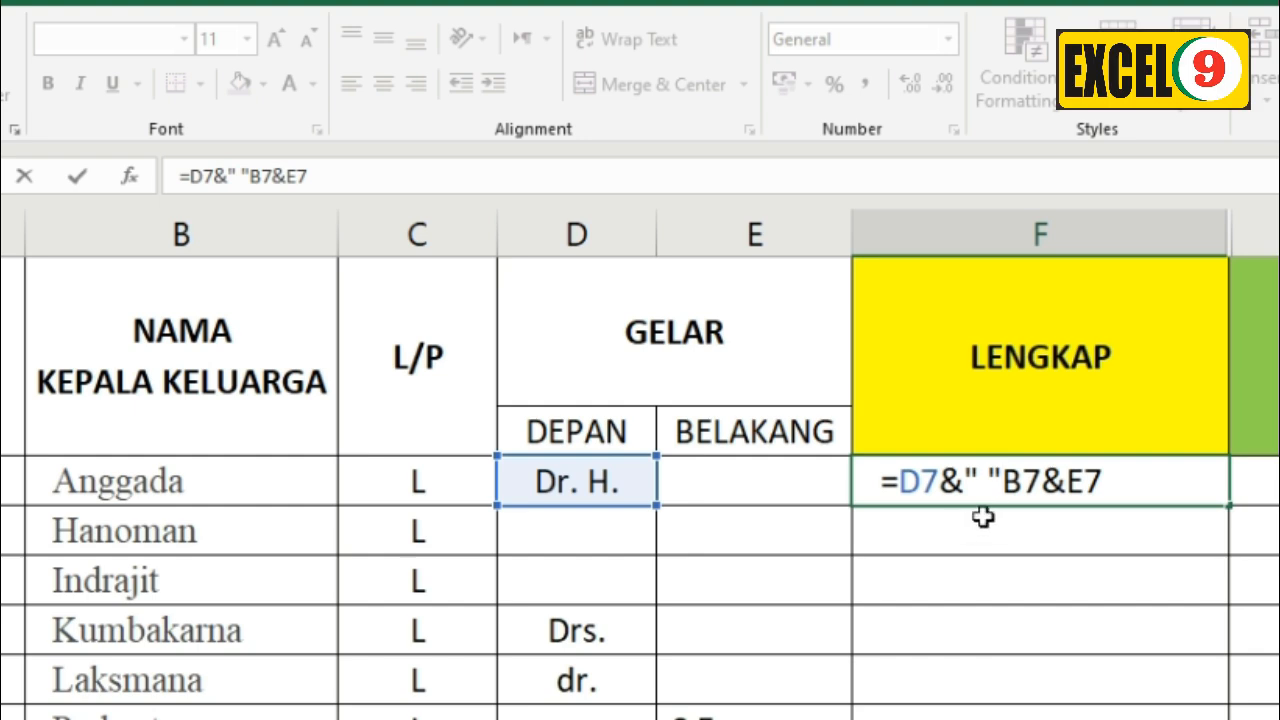
{"action": "type", "text": "&"}
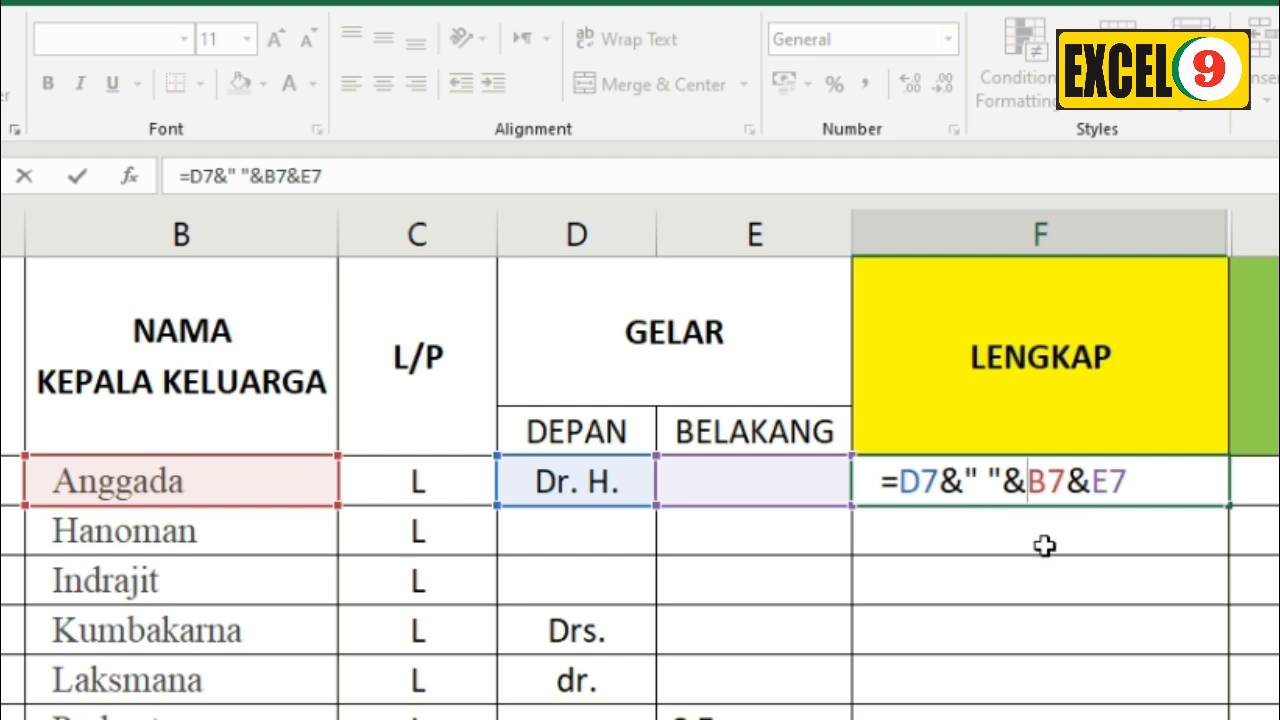
{"action": "key", "text": "Return"}
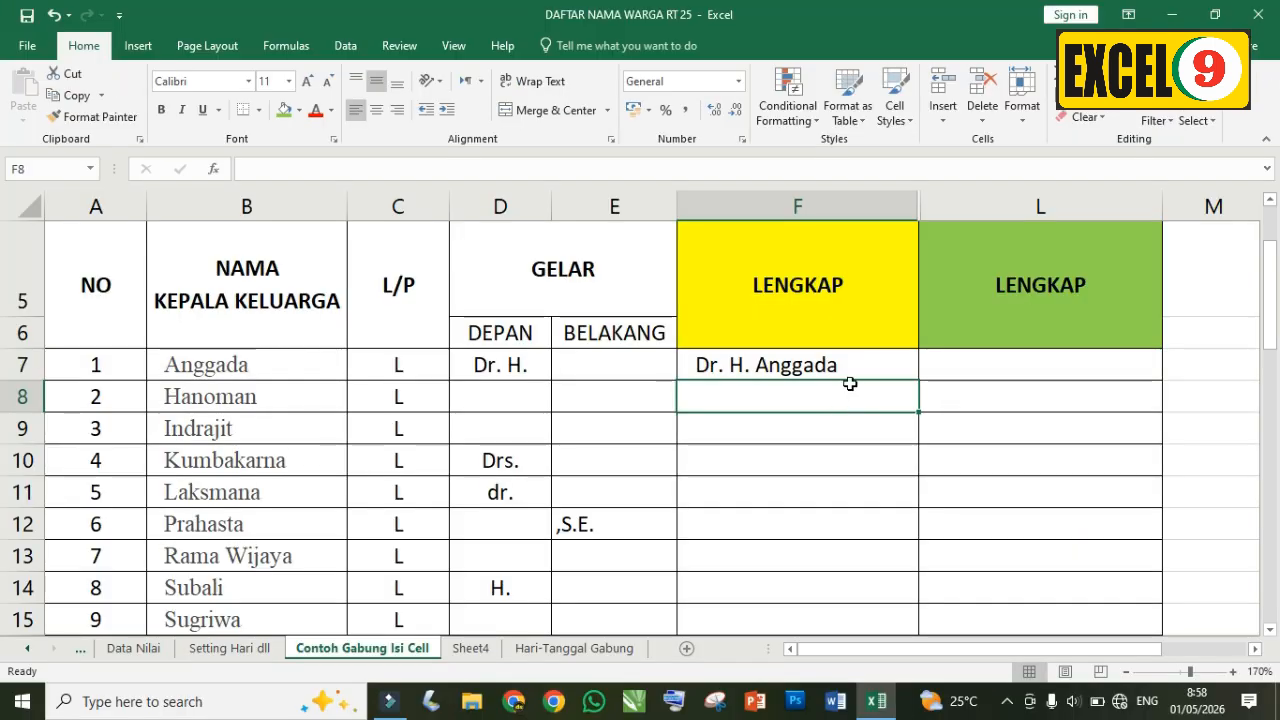
{"action": "left_click", "coordinate": [1103, 490]}
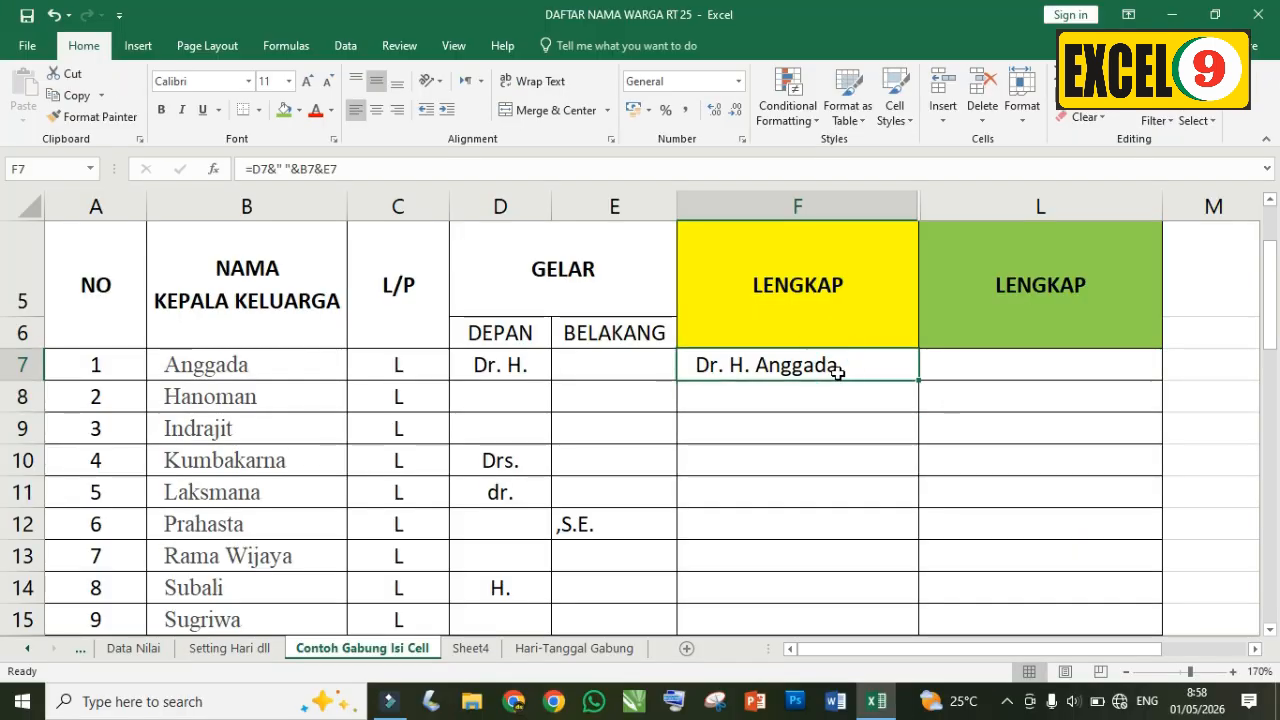
Step: Clear the front title in D7 to test the joined name, and undo the deletion
{"action": "left_click", "coordinate": [523, 366]}
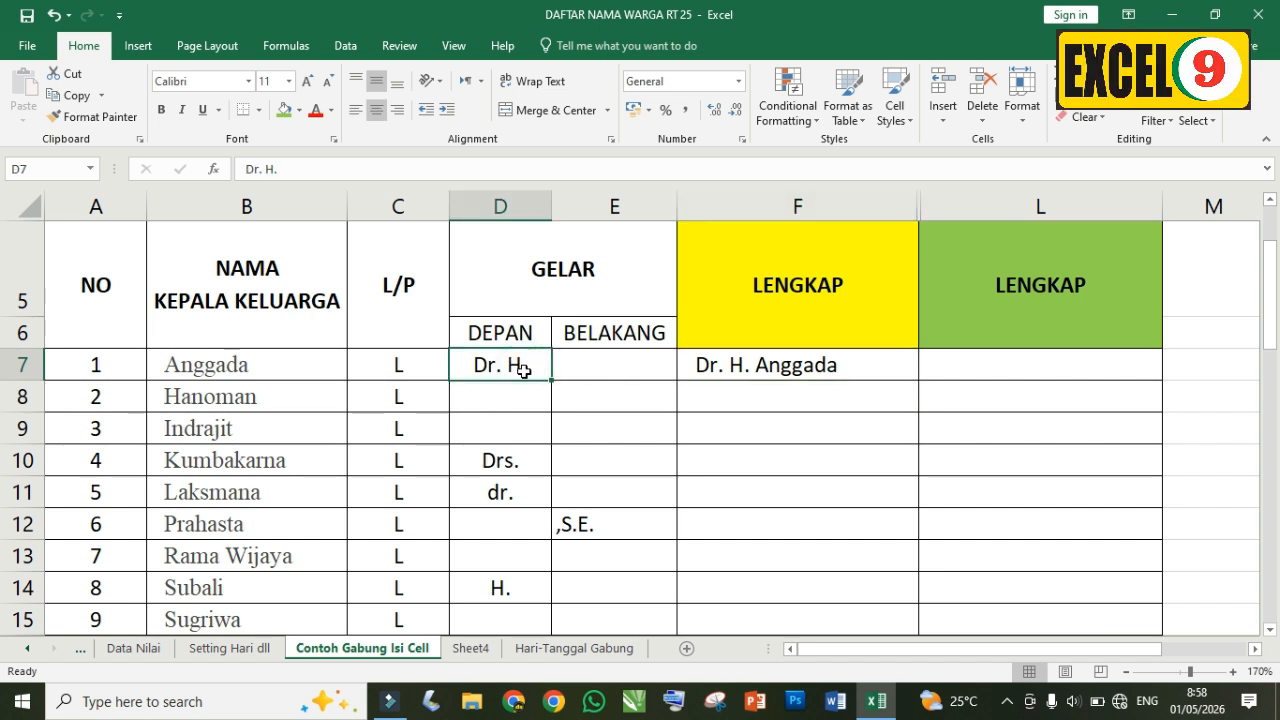
{"action": "key", "text": "Delete"}
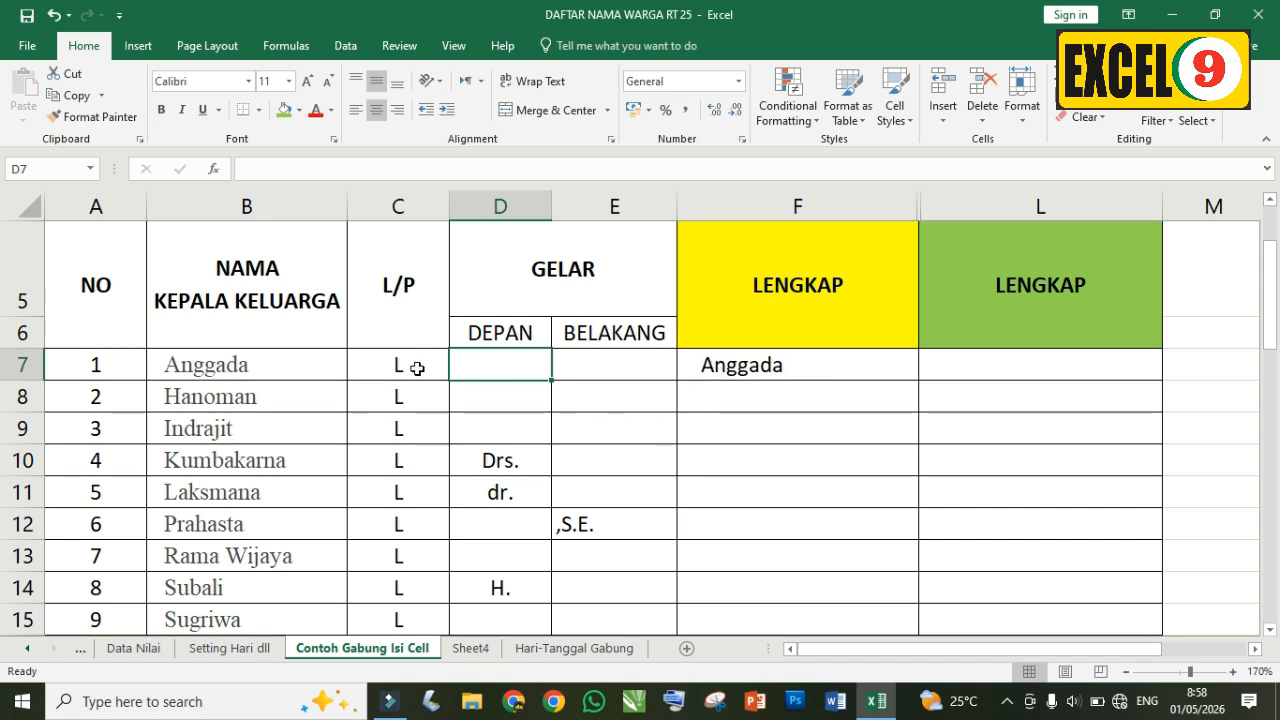
{"action": "key", "text": "ctrl+c"}
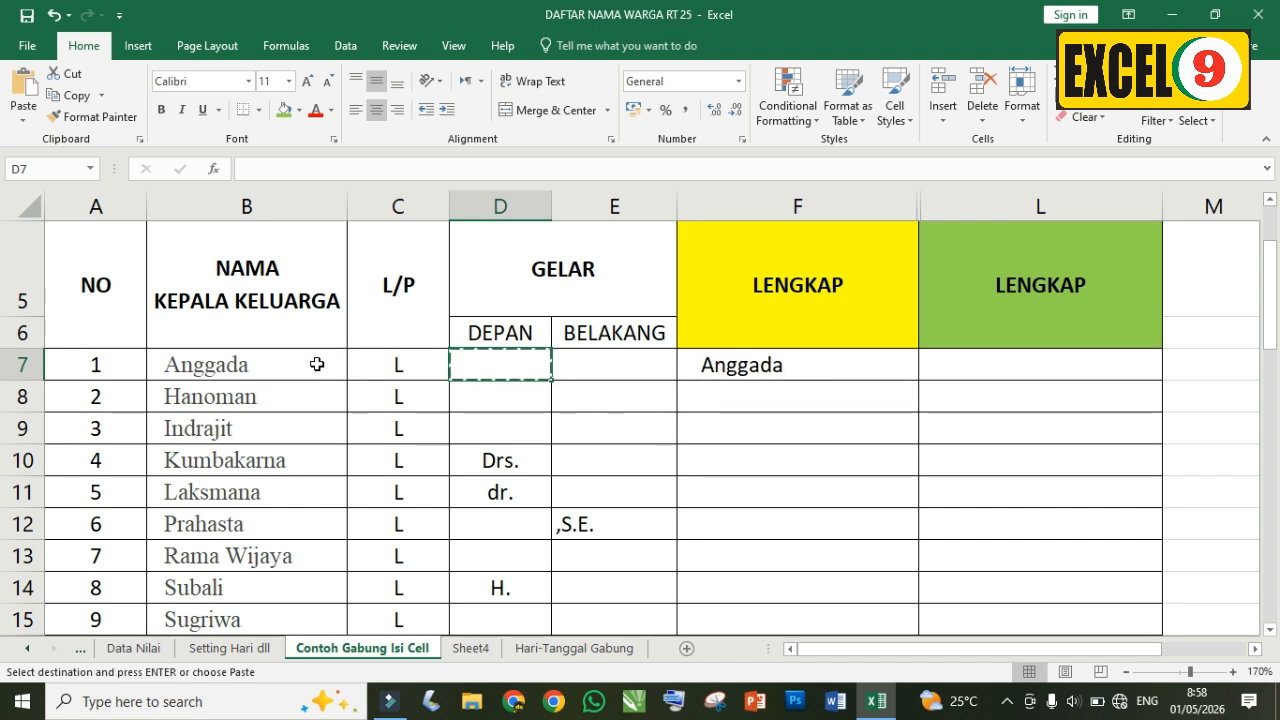
{"action": "key", "text": "ctrl+z"}
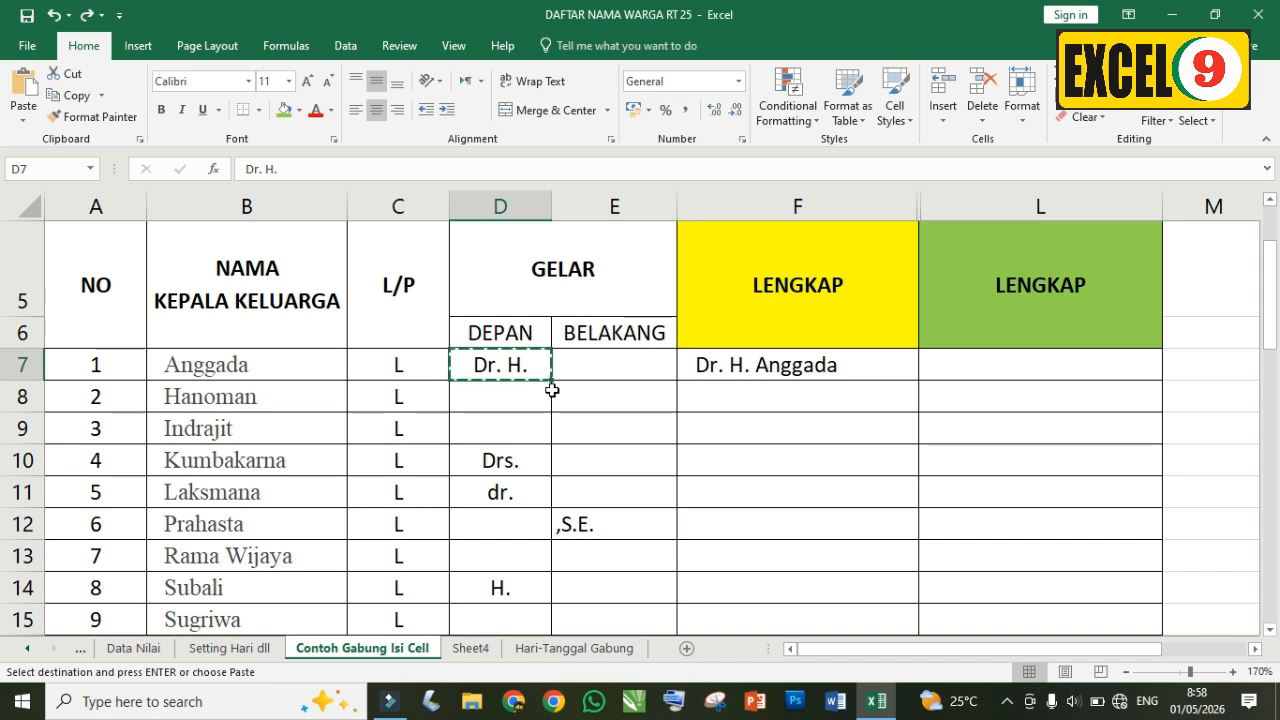
Step: Fill the joining formula from F7 down to F14 and clear the front title in D11
{"action": "key", "text": "Right"}
{"action": "key", "text": "Right"}
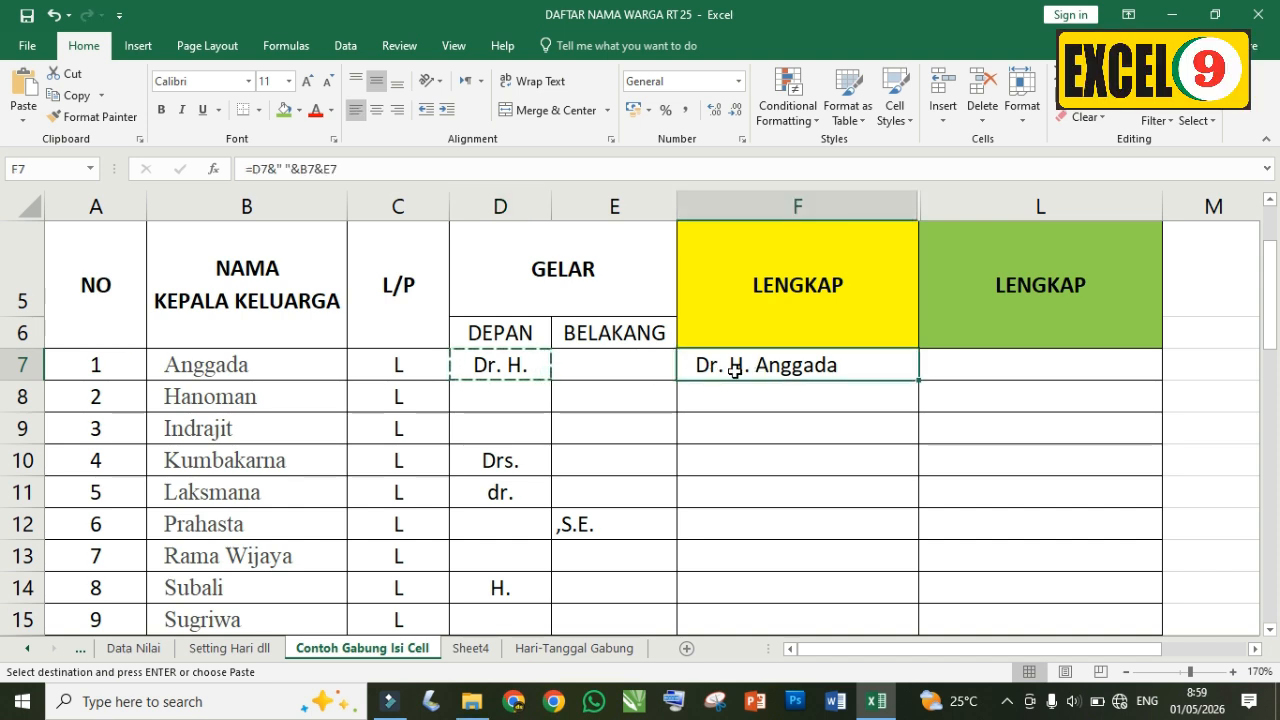
{"action": "left_click_drag", "start_coordinate": [920, 383], "coordinate": [927, 599]}
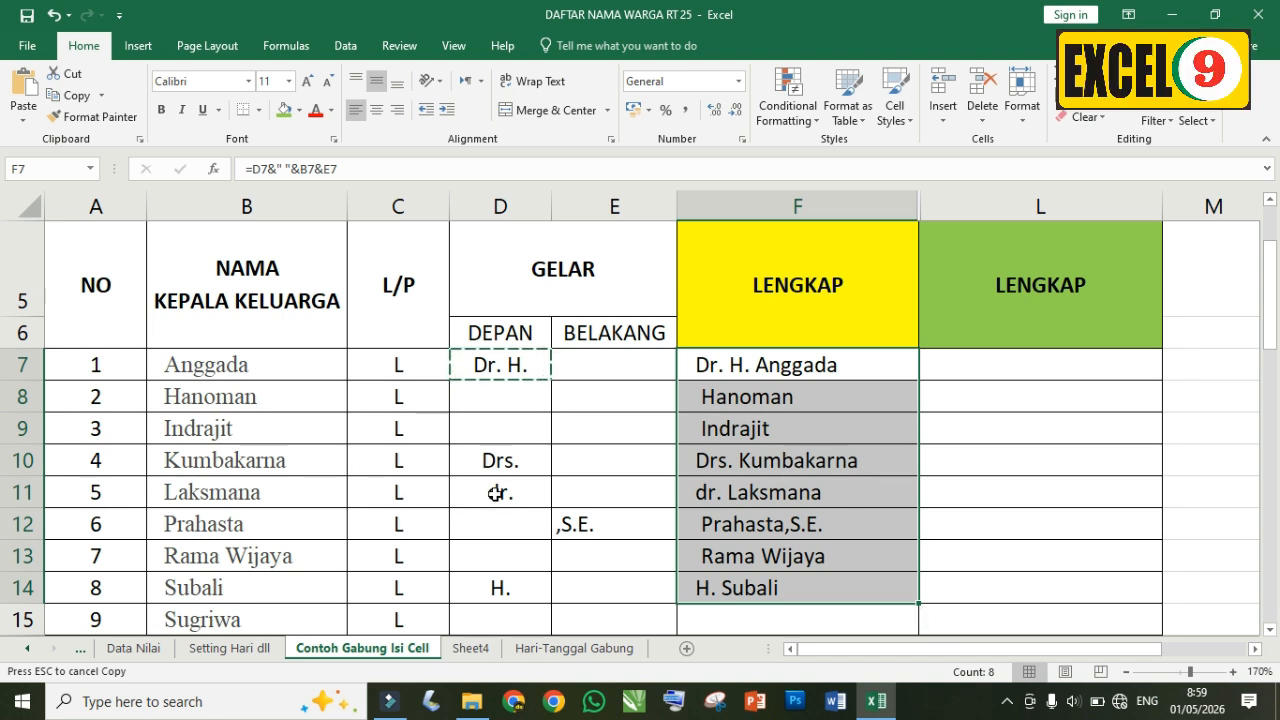
{"action": "left_click", "coordinate": [494, 494]}
{"action": "key", "text": "Delete"}
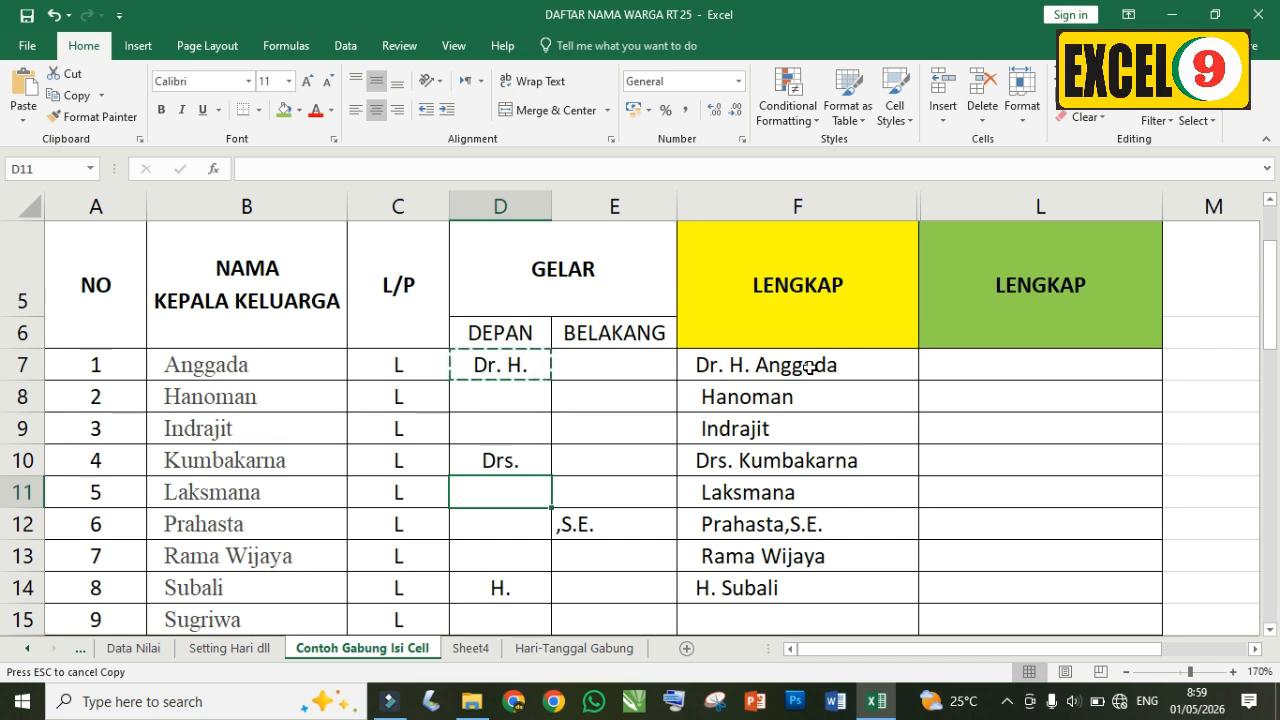
Step: Start a formula in L7 with the CONCATENATE function
{"action": "left_click", "coordinate": [988, 367]}
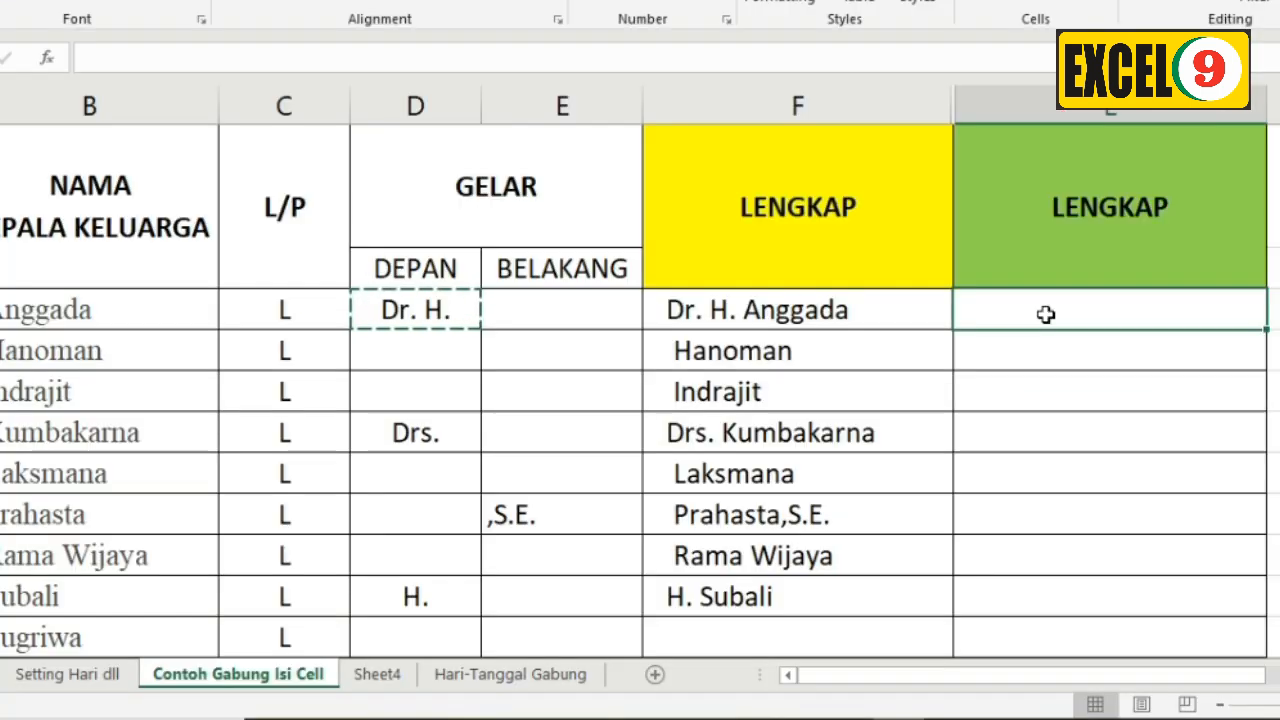
{"action": "type", "text": "="}
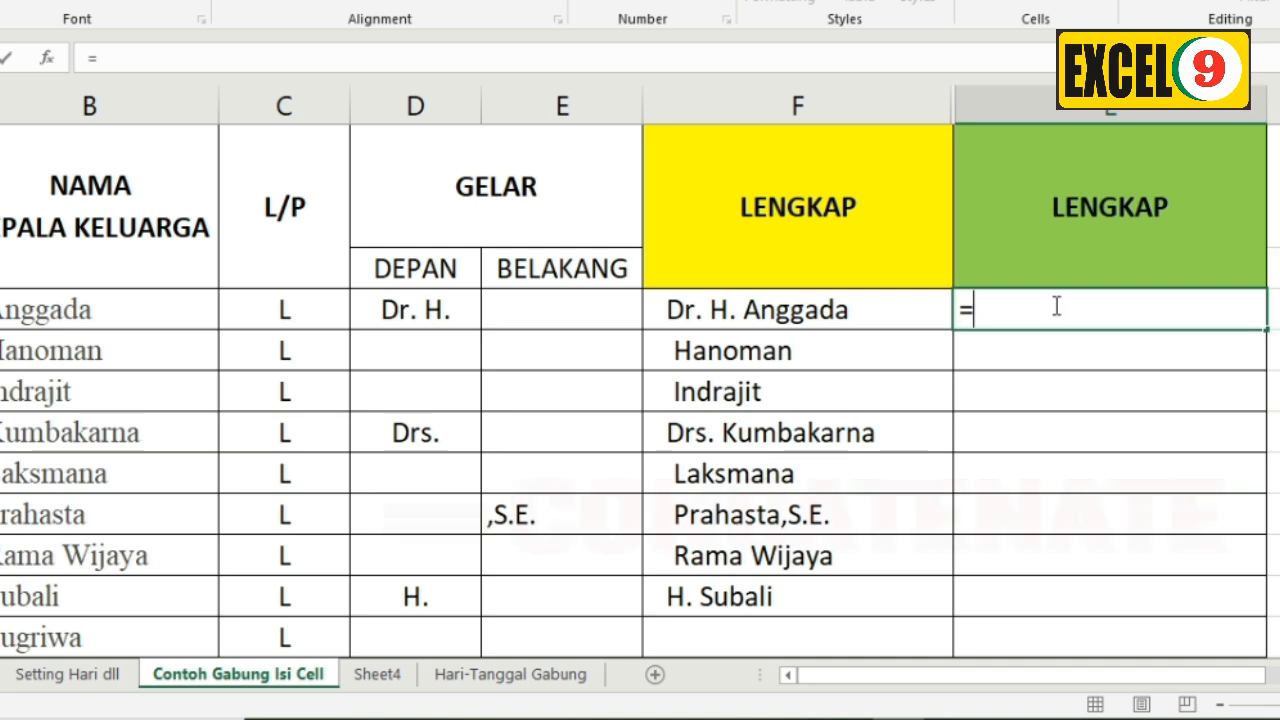
{"action": "type", "text": "con"}
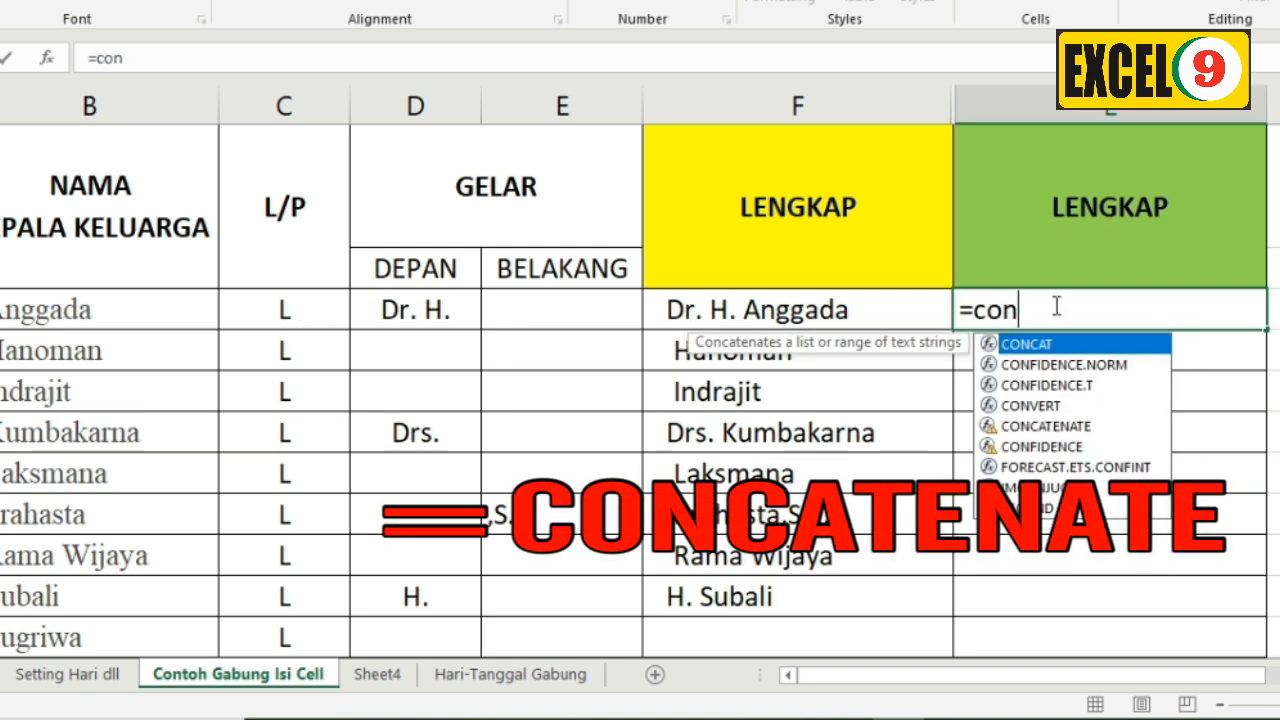
{"action": "type", "text": "ca"}
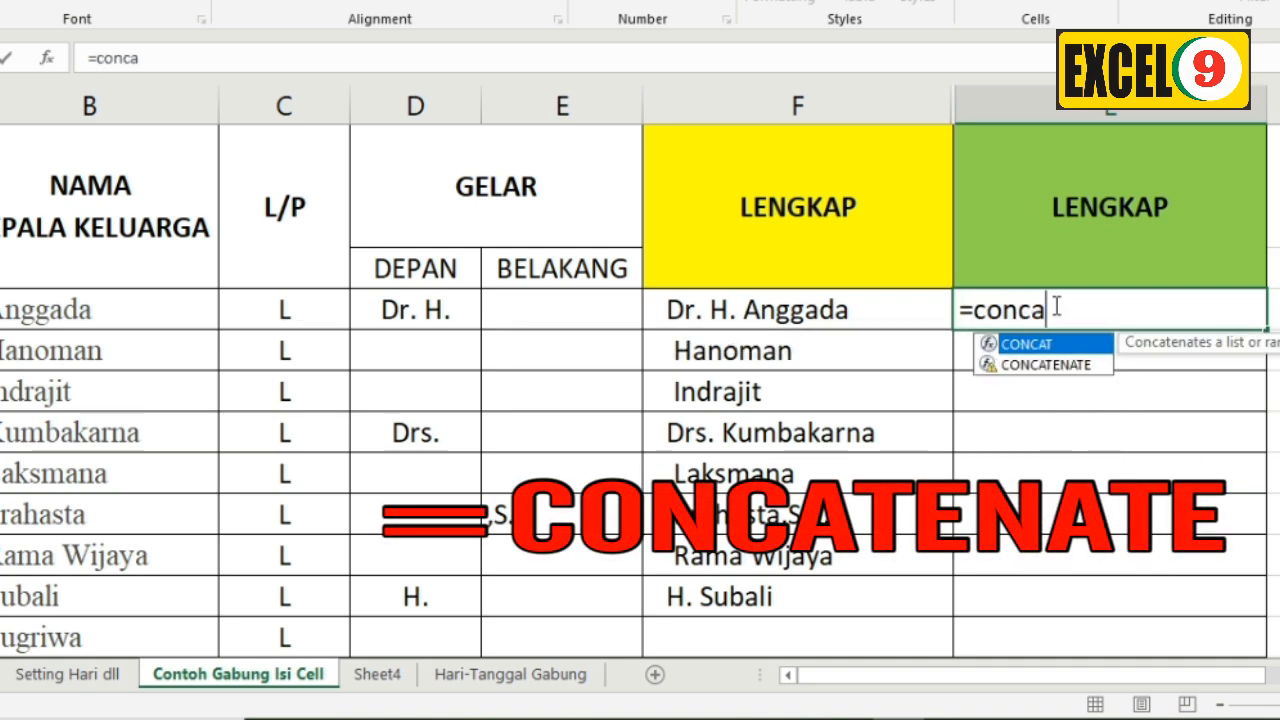
{"action": "left_click", "coordinate": [1040, 365]}
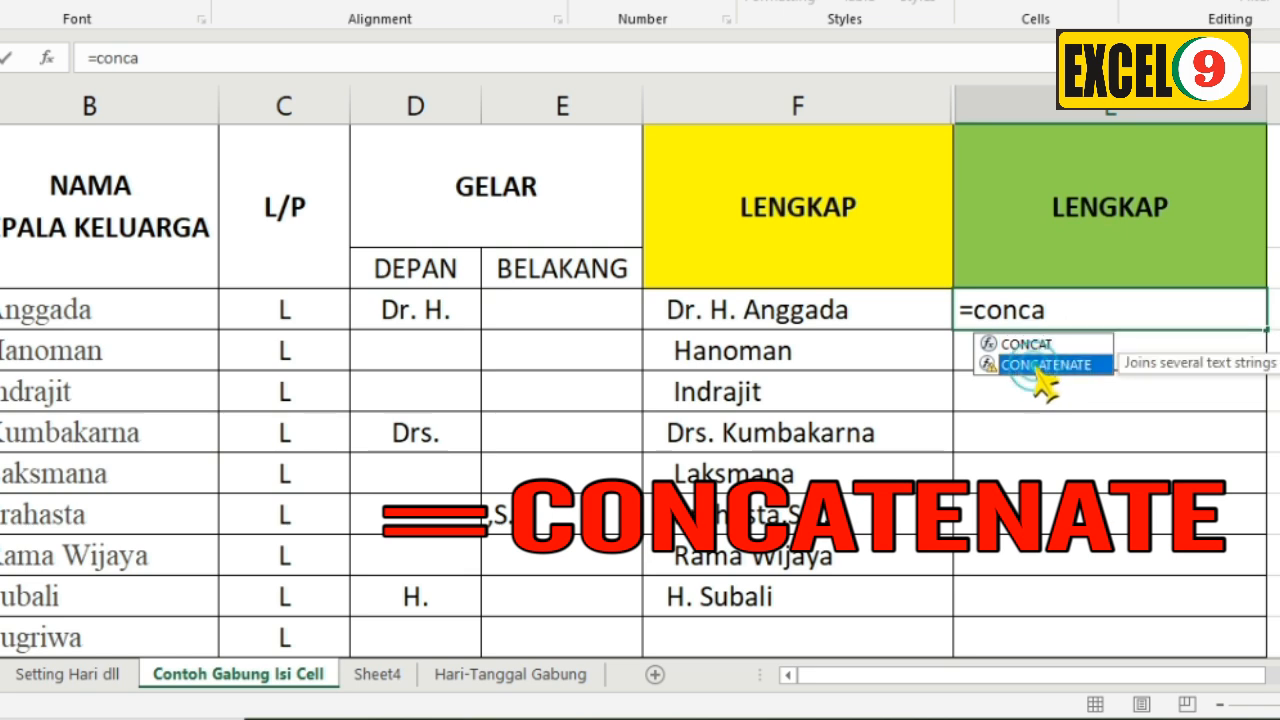
{"action": "double_click", "coordinate": [1038, 365]}
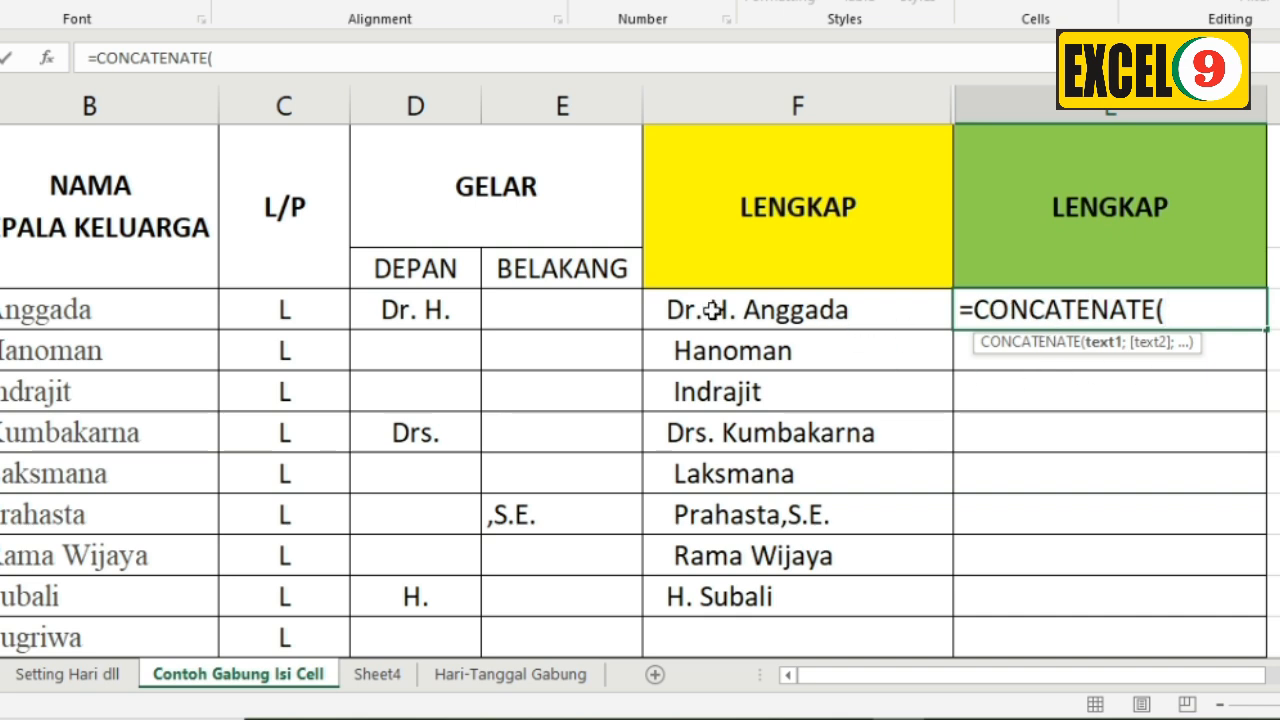
Step: Complete the L7 formula as =CONCATENATE(D7;B7;" ";E7) and fill it down the green LENGKAP column
{"action": "left_click", "coordinate": [444, 311]}
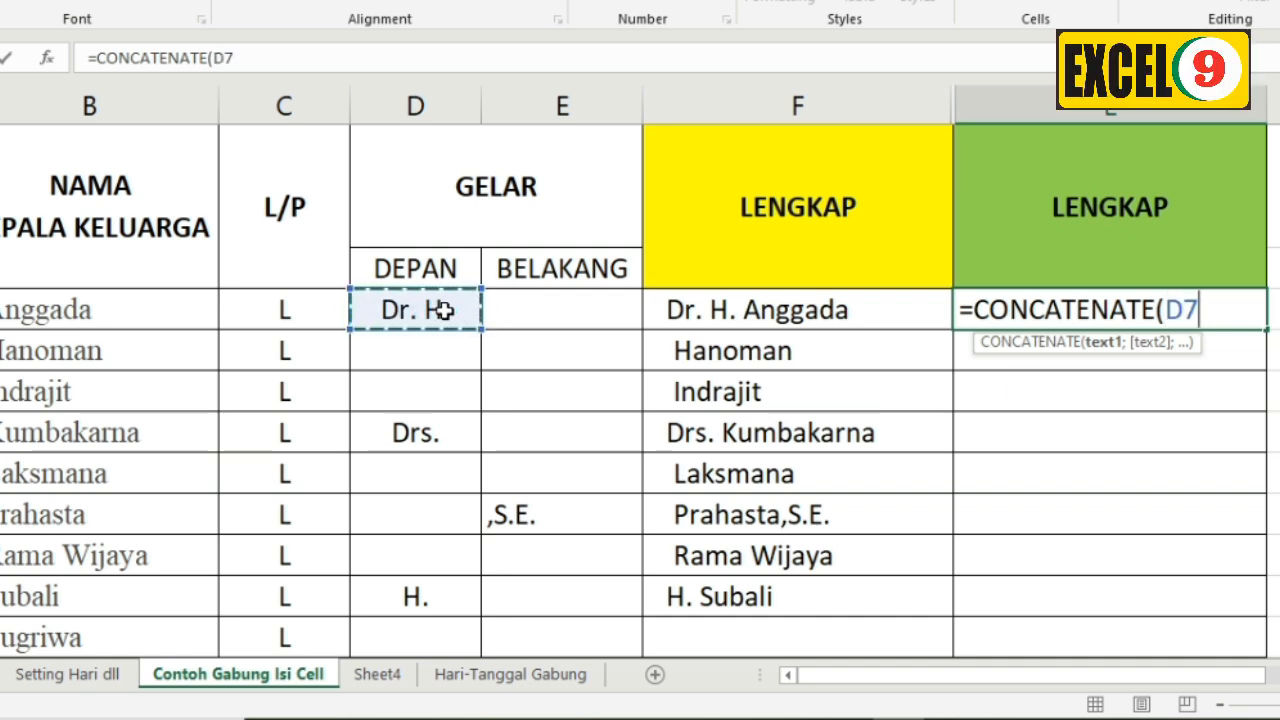
{"action": "type", "text": ";"}
{"action": "key", "text": "BackSpace"}
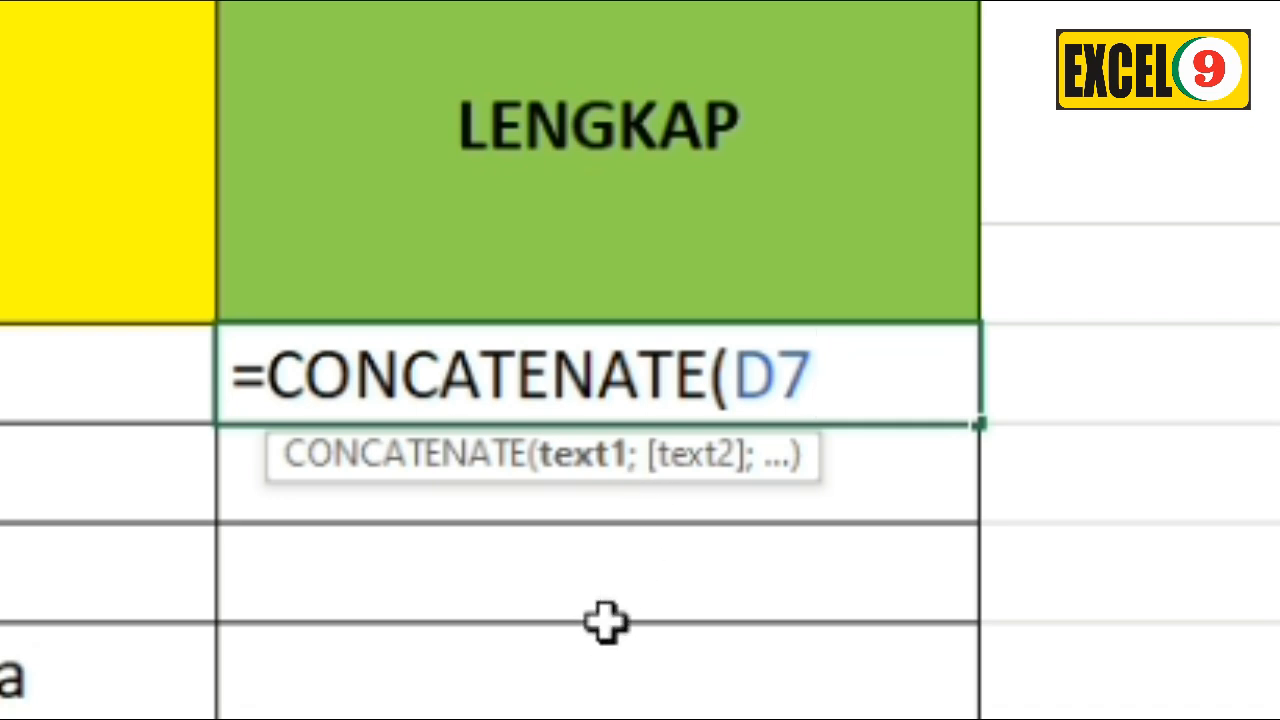
{"action": "type", "text": ";"}
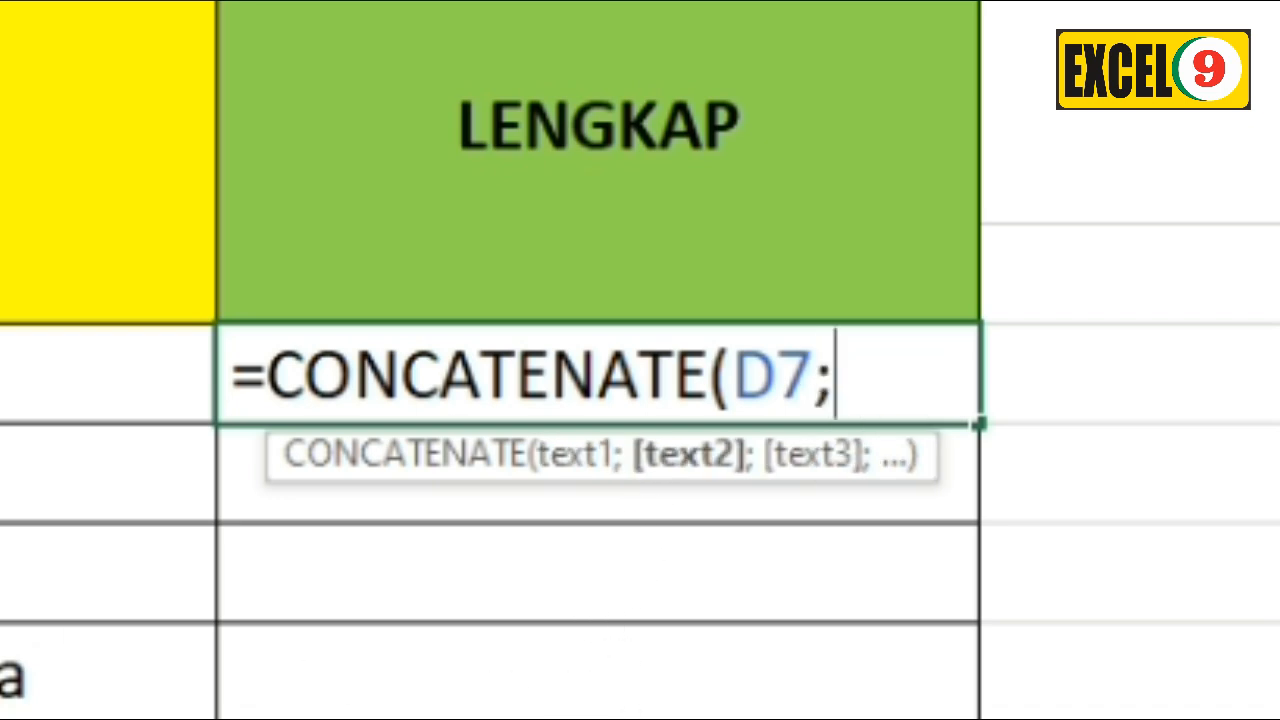
{"action": "type", "text": "B7"}
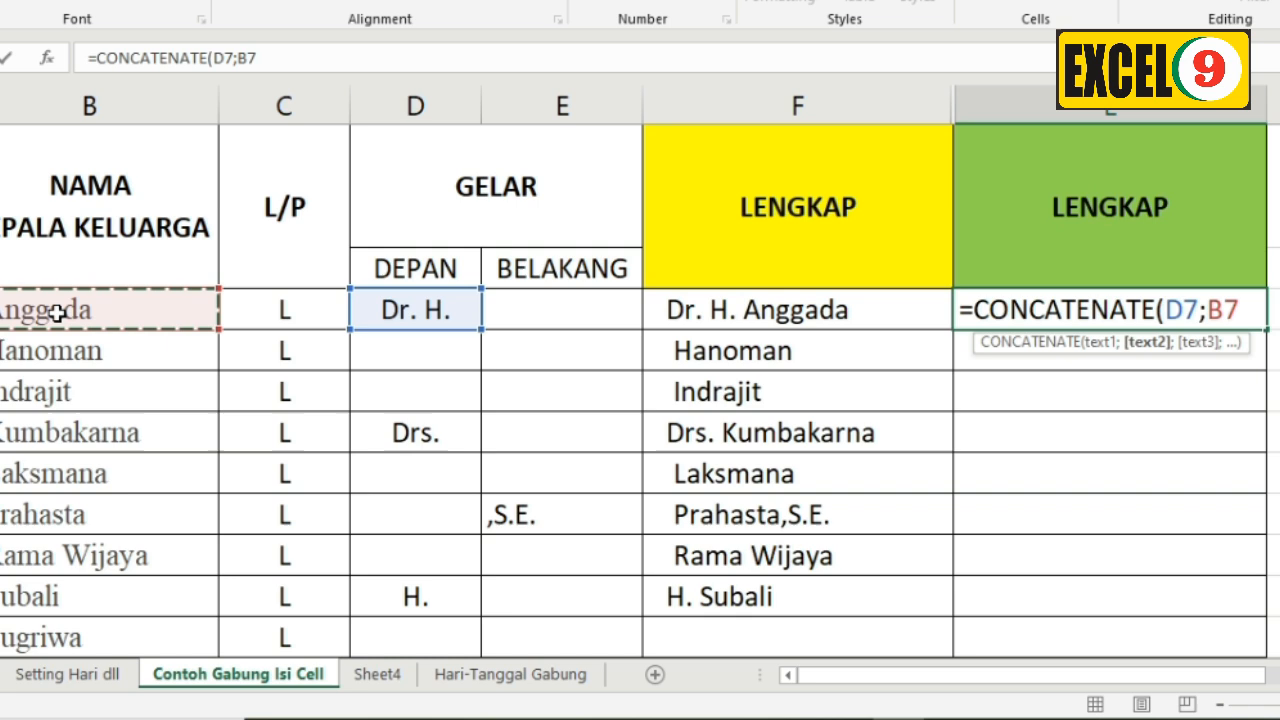
{"action": "type", "text": ";"}
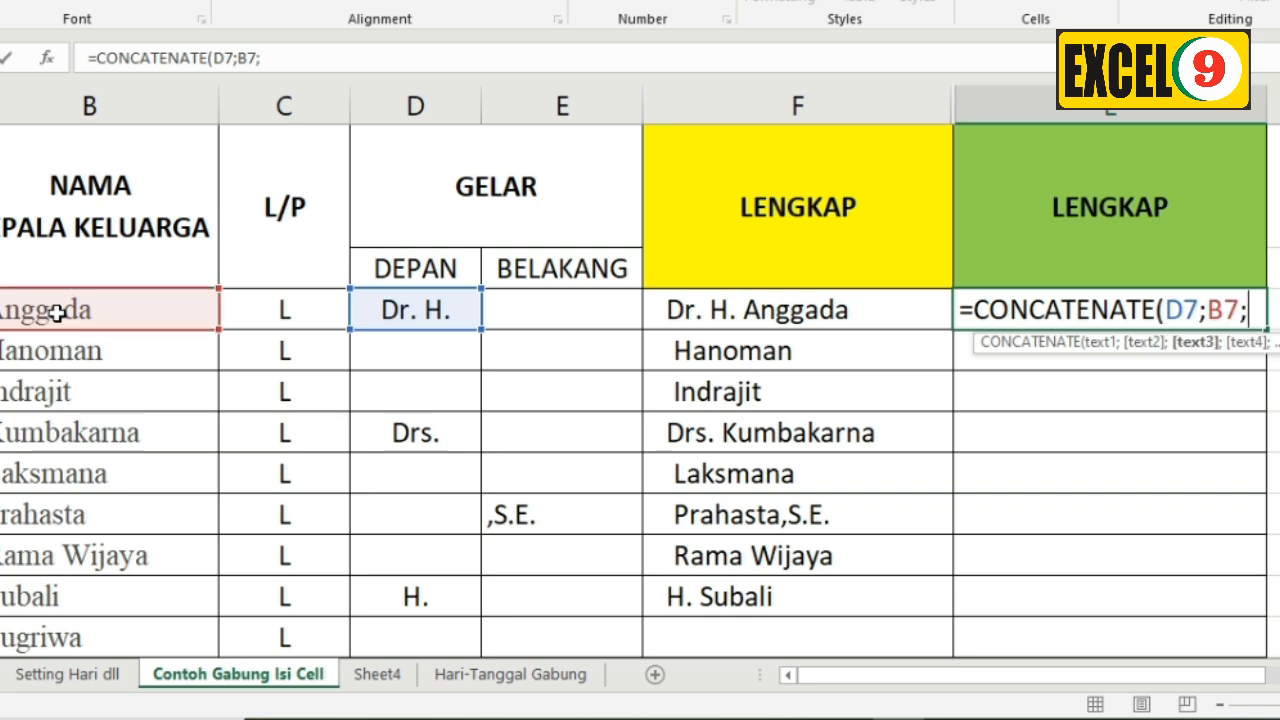
{"action": "type", "text": "\" \";"}
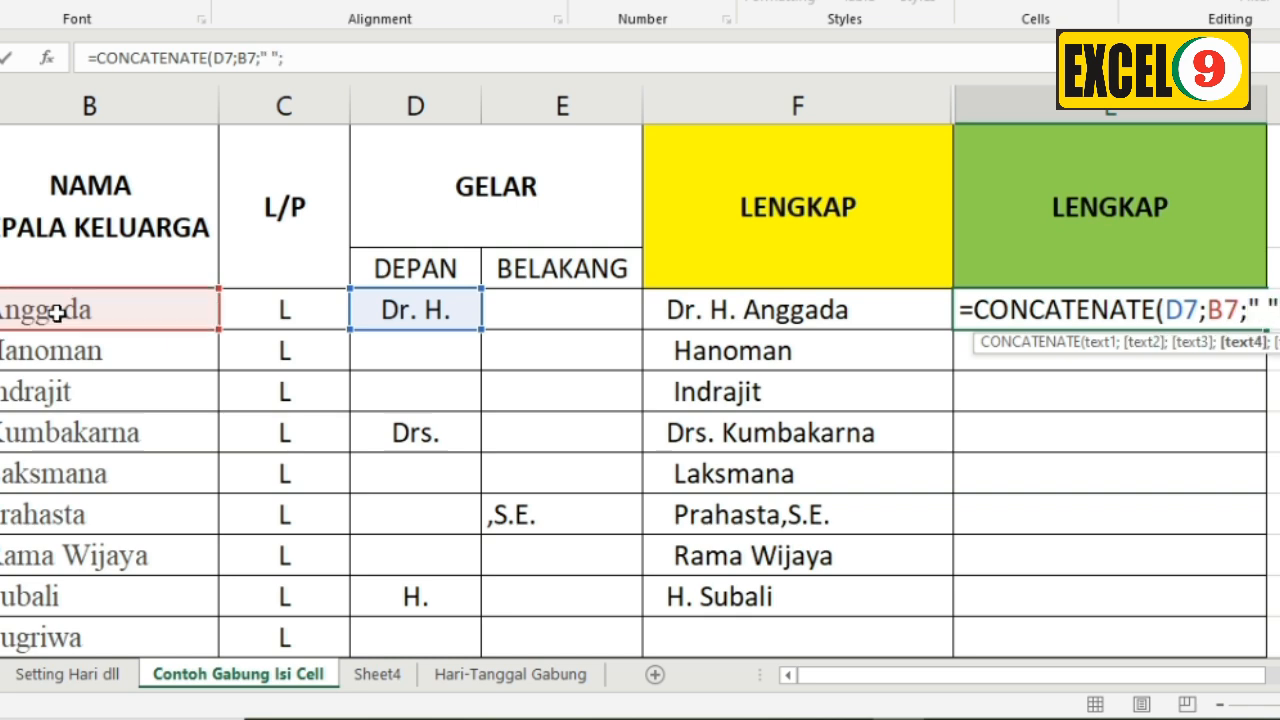
{"action": "left_click", "coordinate": [537, 310]}
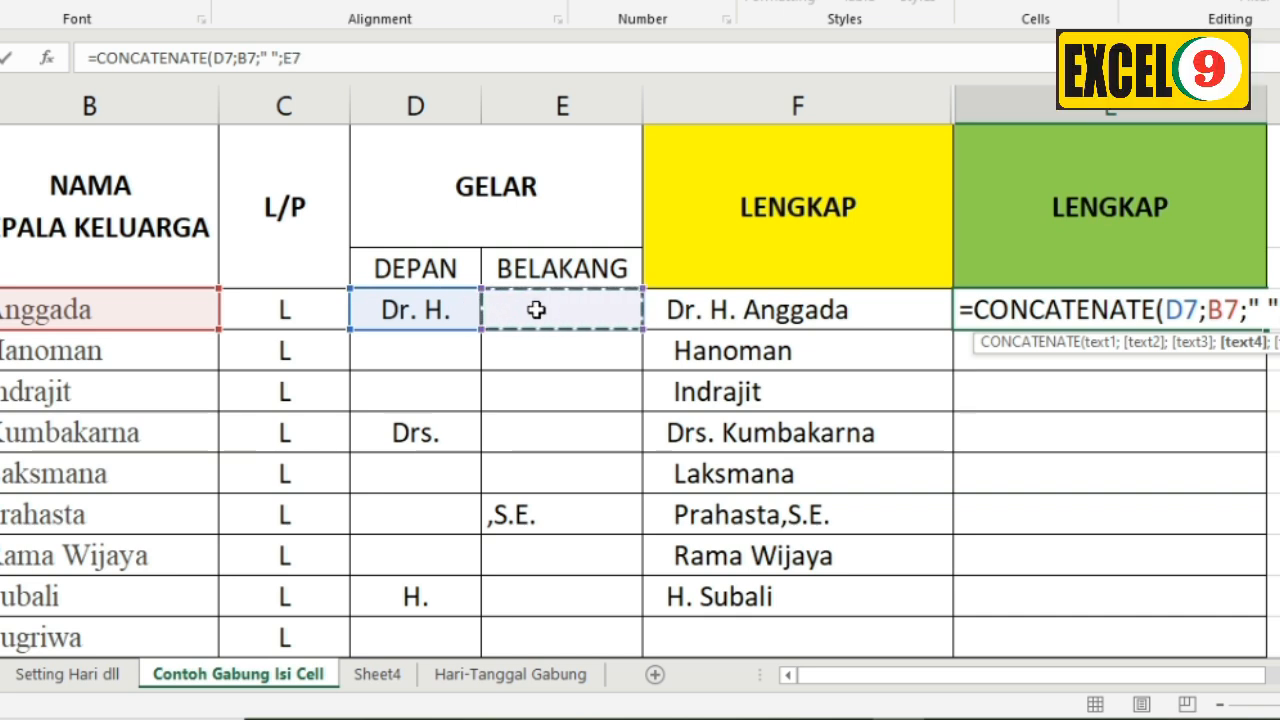
{"action": "type", "text": ")"}
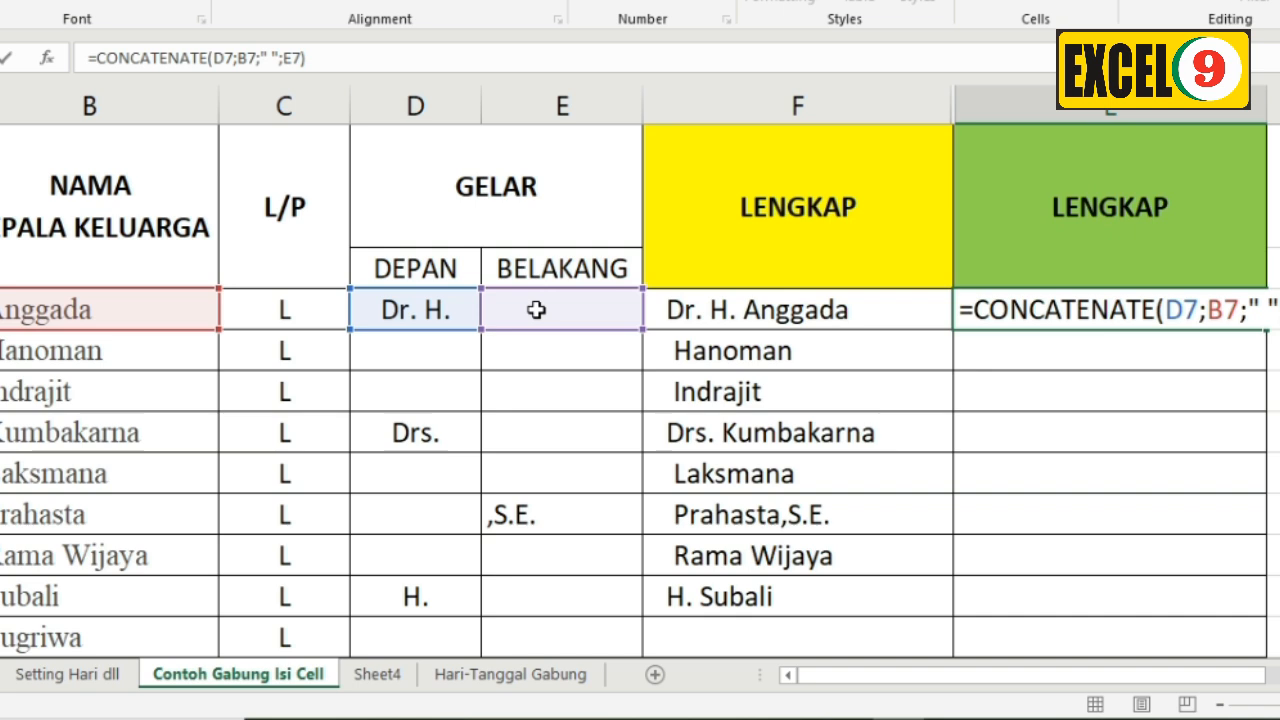
{"action": "key", "text": "Return"}
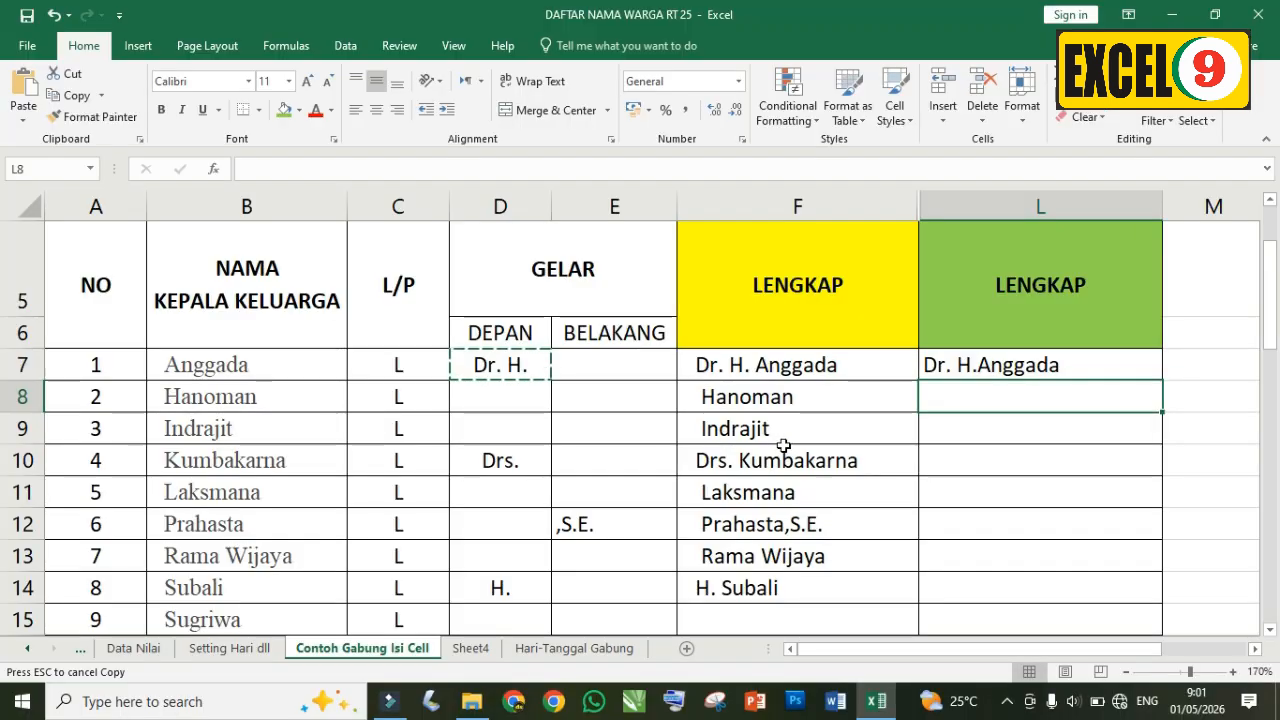
{"action": "left_click", "coordinate": [945, 368]}
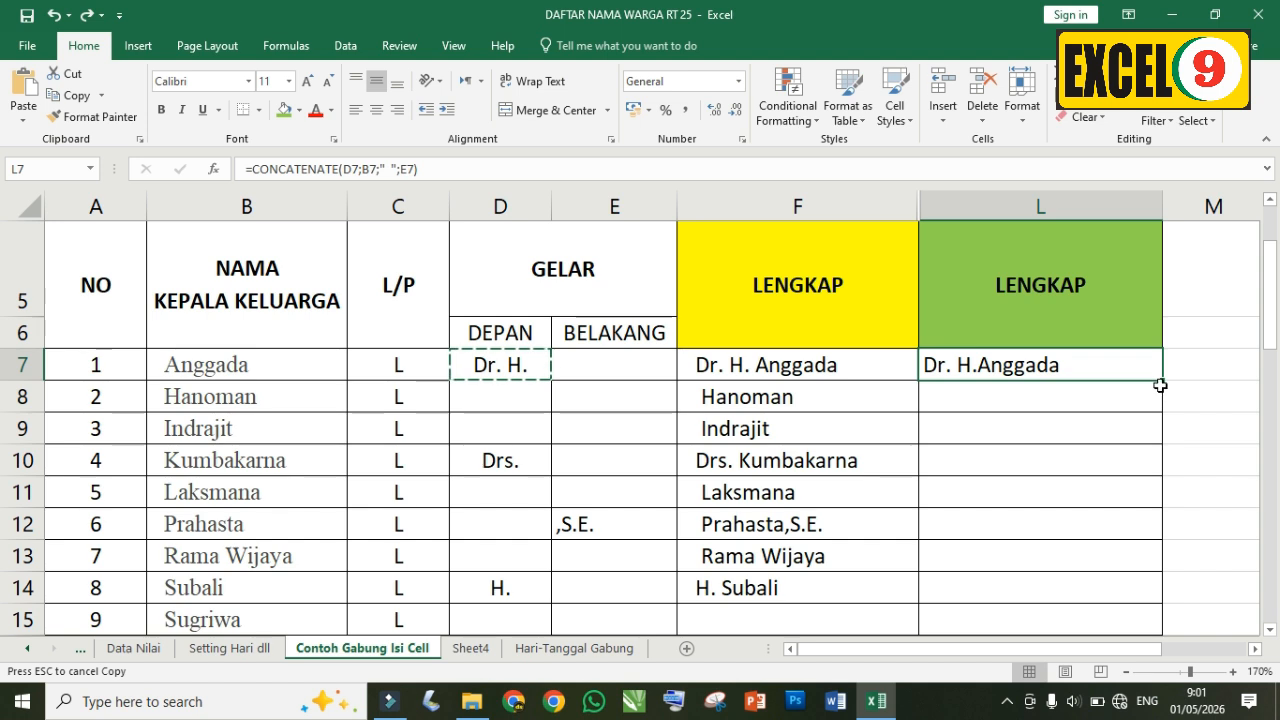
{"action": "left_click_drag", "start_coordinate": [1162, 380], "coordinate": [1165, 607]}
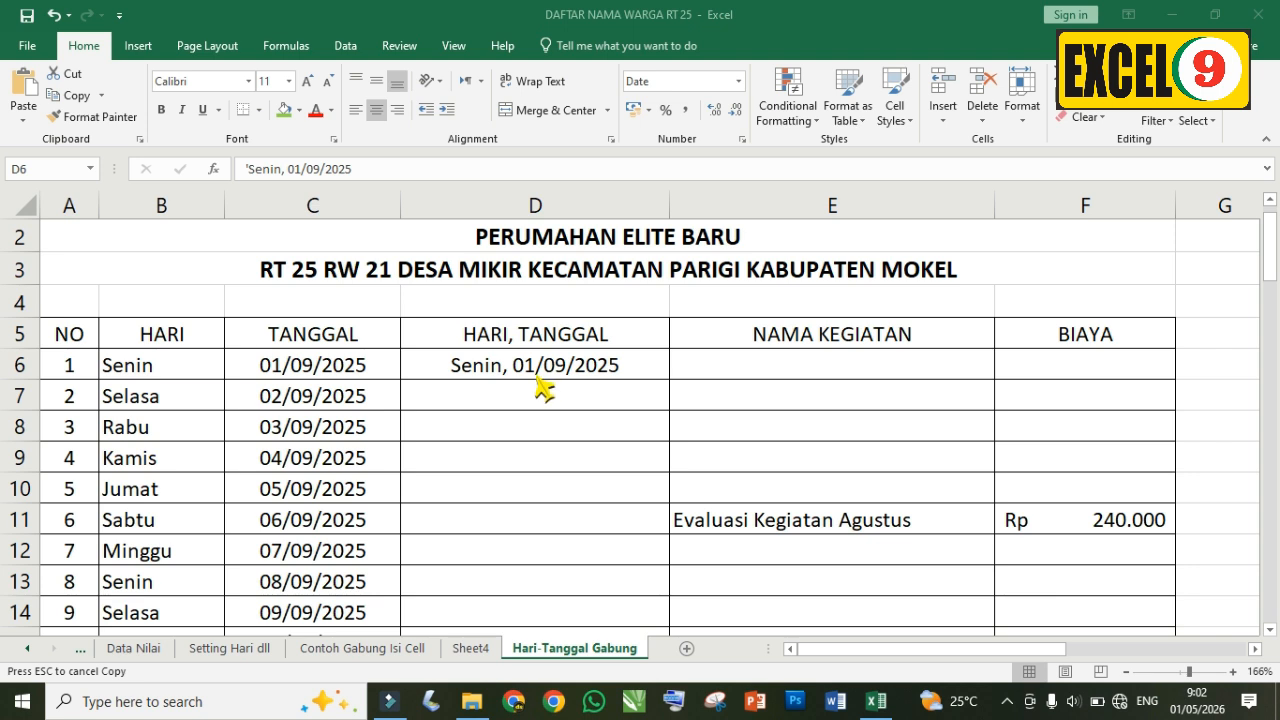
Step: Clear the sample day and date text from D6 under HARI, TANGGAL
{"action": "left_click", "coordinate": [489, 369]}
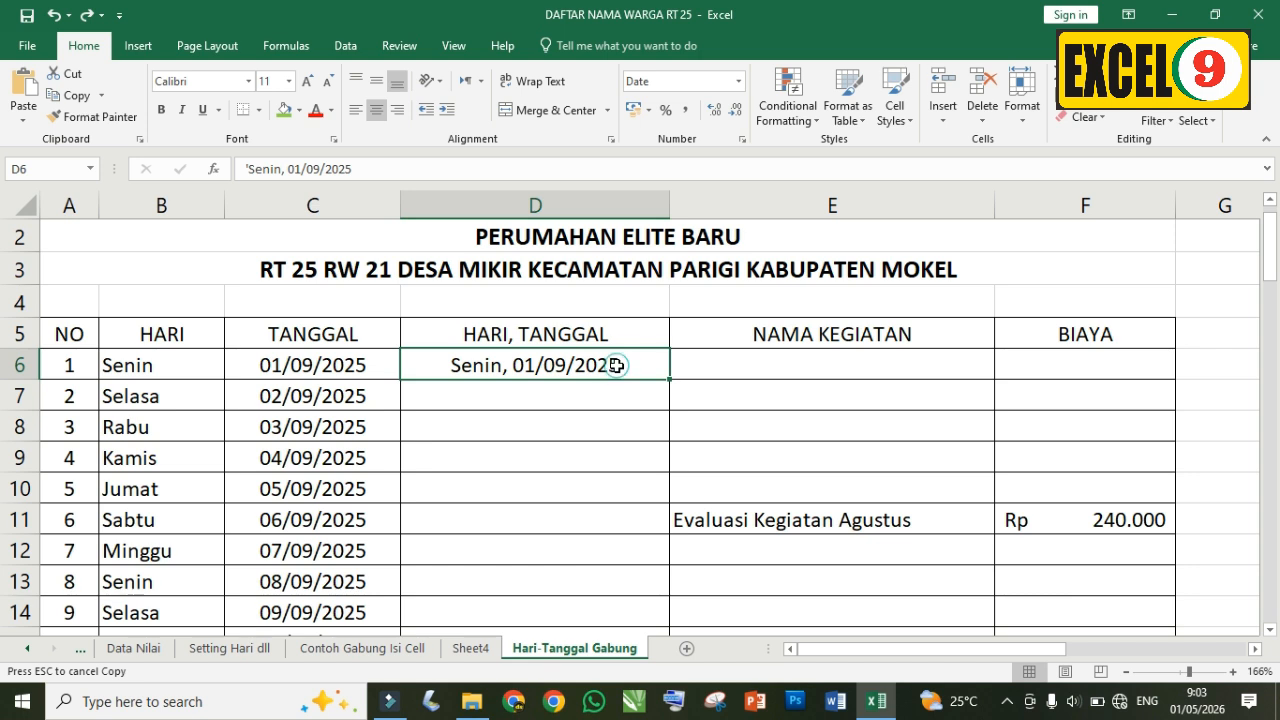
{"action": "key", "text": "Delete"}
{"action": "left_click", "coordinate": [609, 403]}
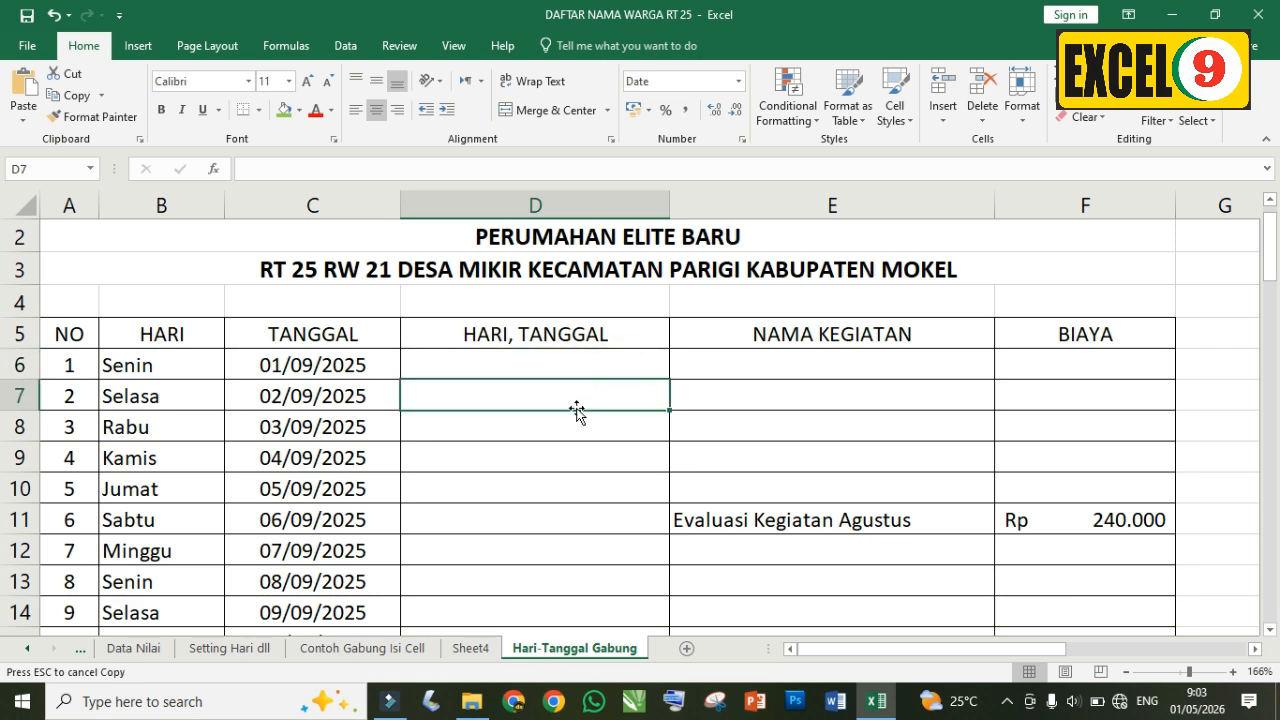
Step: On Sheet4, enter the formula =B4&", "&C4 in D7 to join the day and the date
{"action": "left_click", "coordinate": [471, 648]}
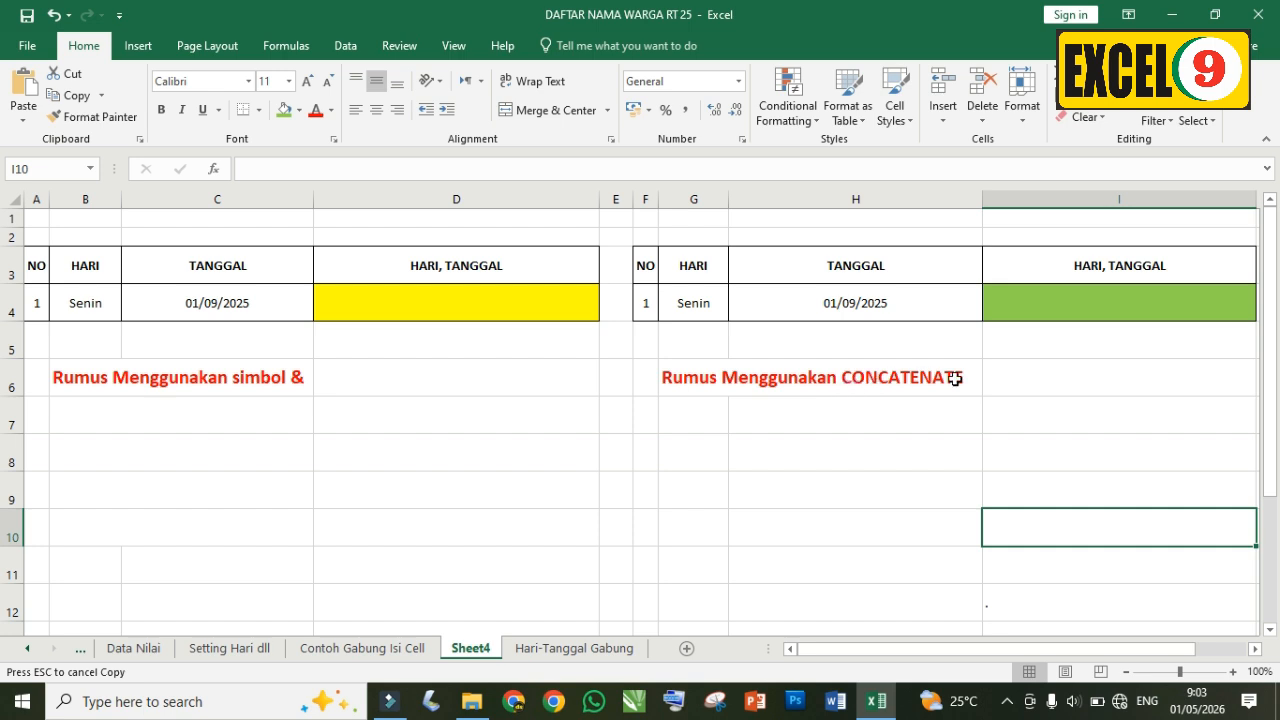
{"action": "left_click", "coordinate": [355, 398]}
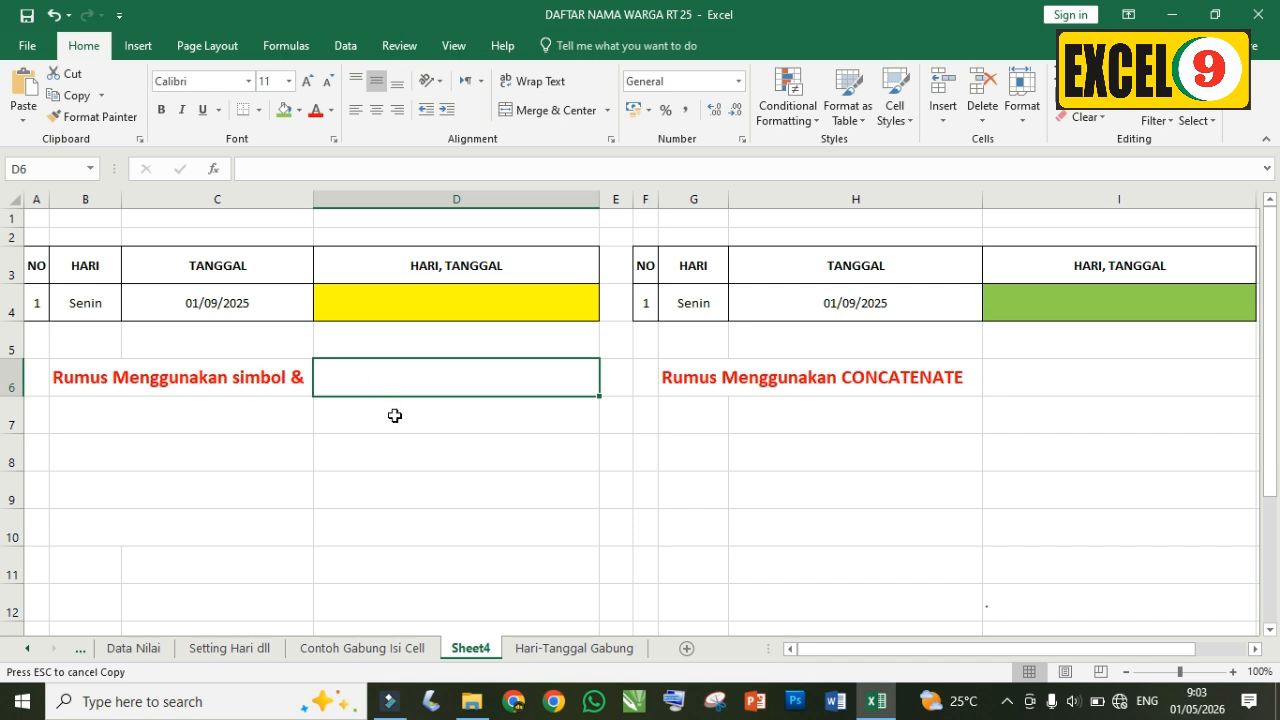
{"action": "left_click", "coordinate": [400, 413]}
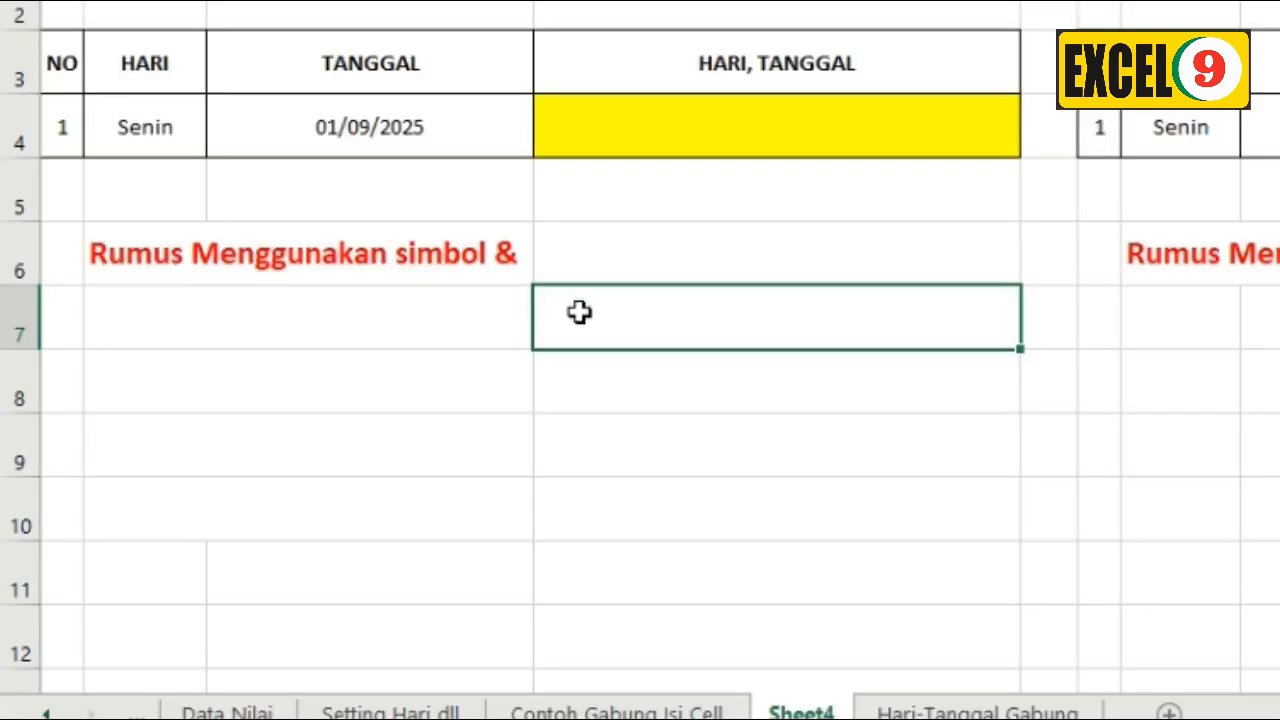
{"action": "left_click", "coordinate": [340, 411]}
{"action": "type", "text": "="}
{"action": "left_click", "coordinate": [372, 411]}
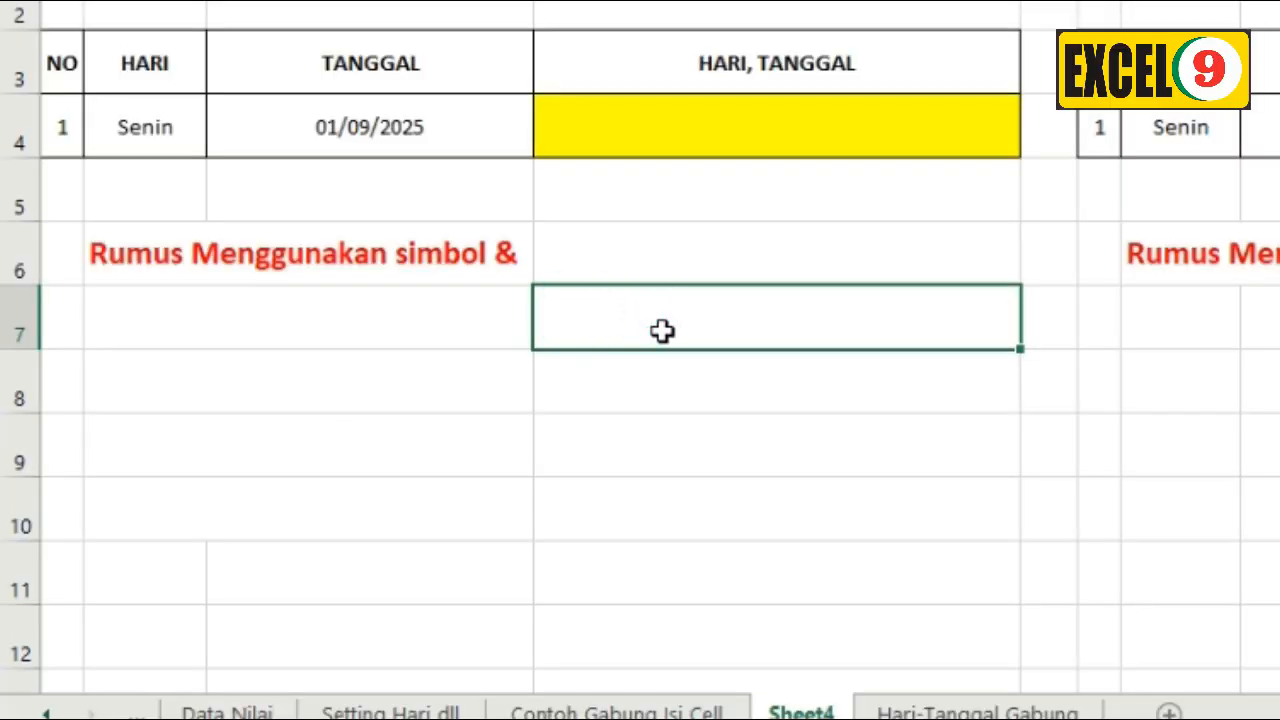
{"action": "type", "text": "="}
{"action": "left_click", "coordinate": [187, 142]}
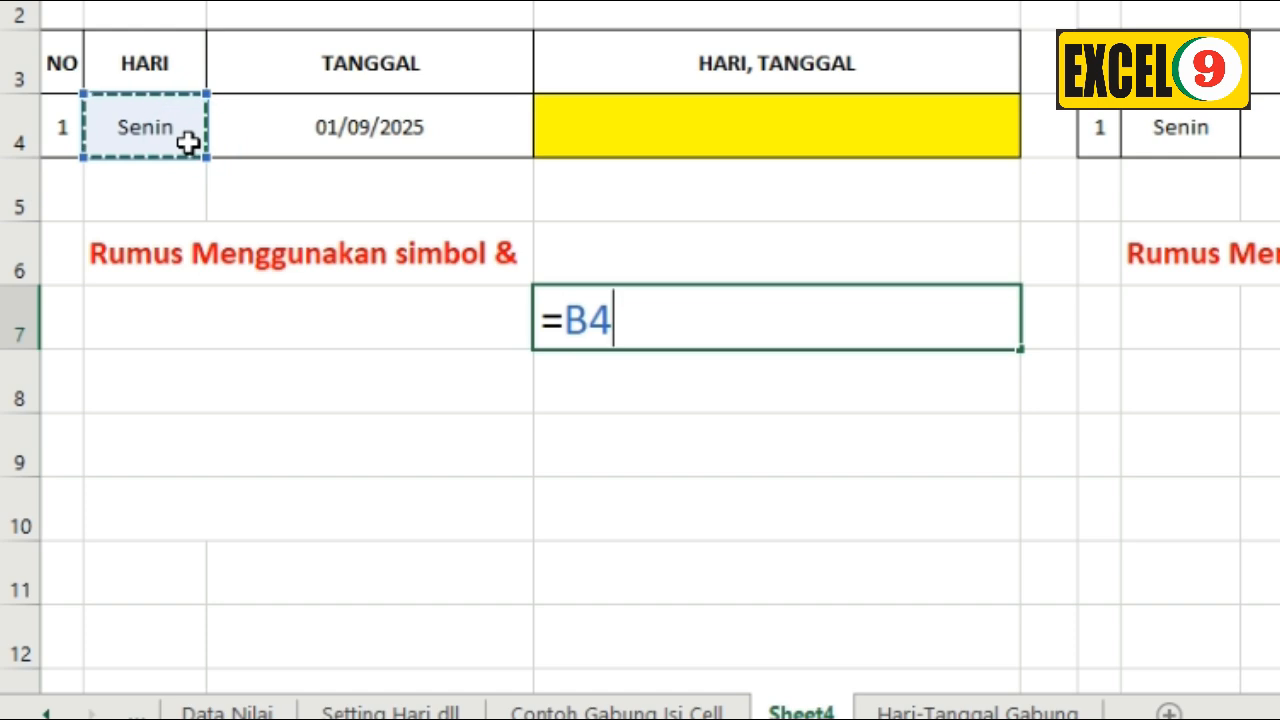
{"action": "type", "text": "&"}
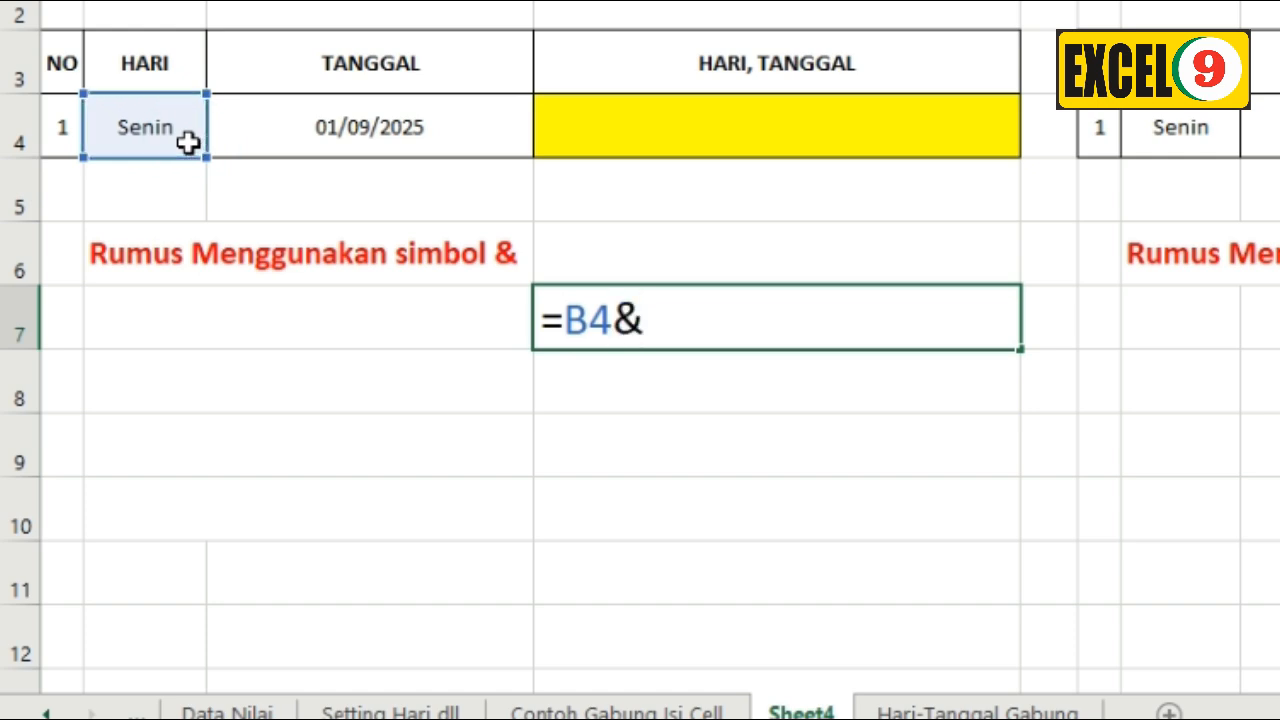
{"action": "type", "text": "\" "}
{"action": "type", "text": " \"&"}
{"action": "left_click", "coordinate": [425, 126]}
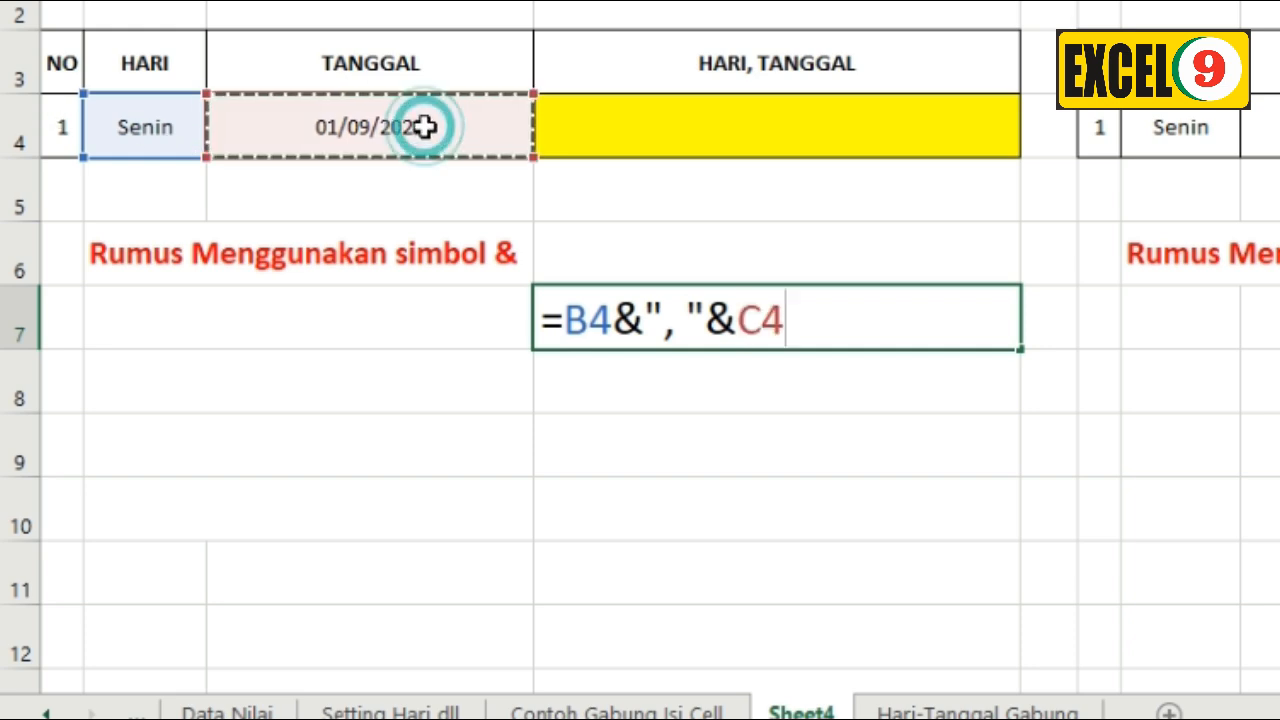
{"action": "key", "text": "Return"}
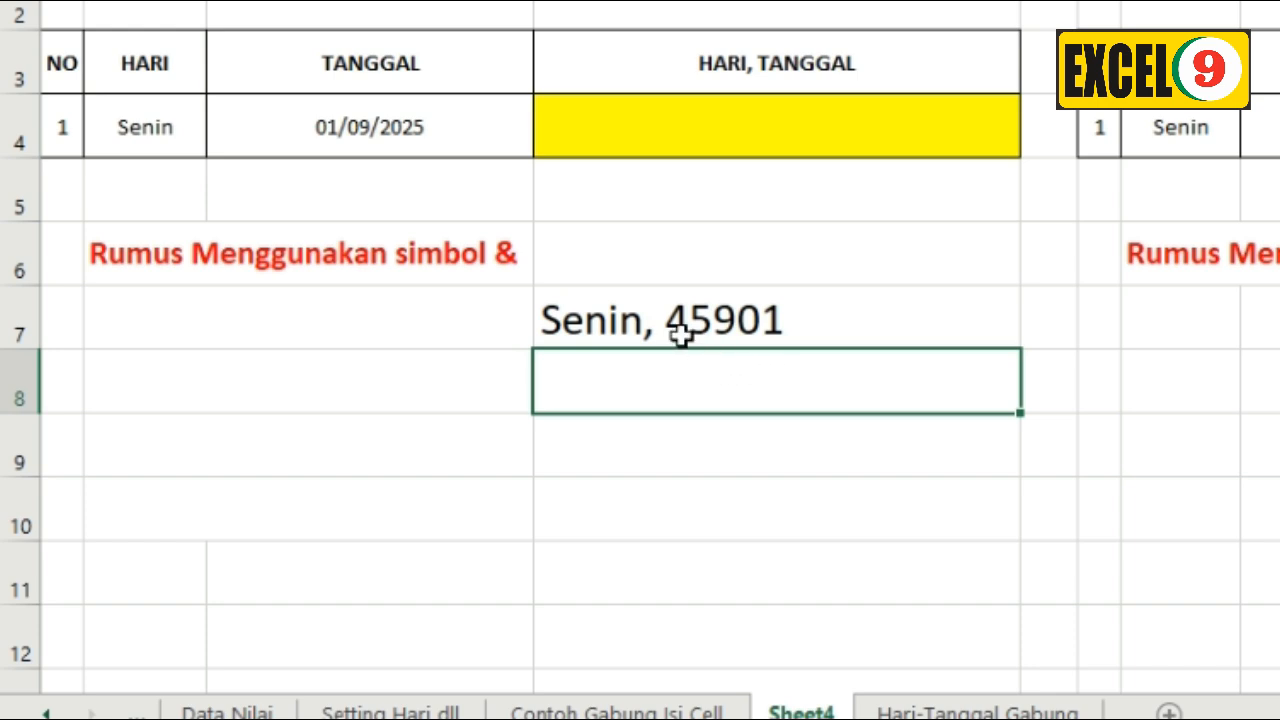
Step: Enter the formula =B4&", "&TEXT(C4;"dd/mm/yyyy") in D8 to join the day with the date in numeric format
{"action": "left_click", "coordinate": [764, 382]}
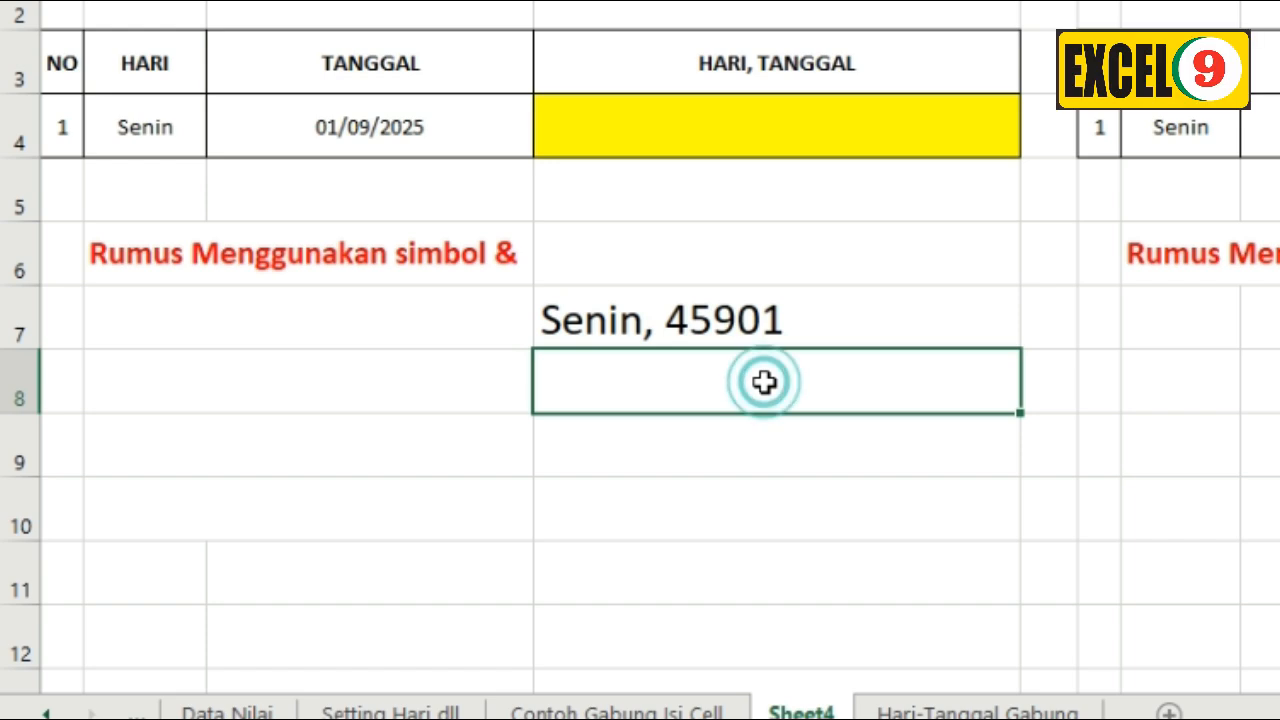
{"action": "type", "text": "="}
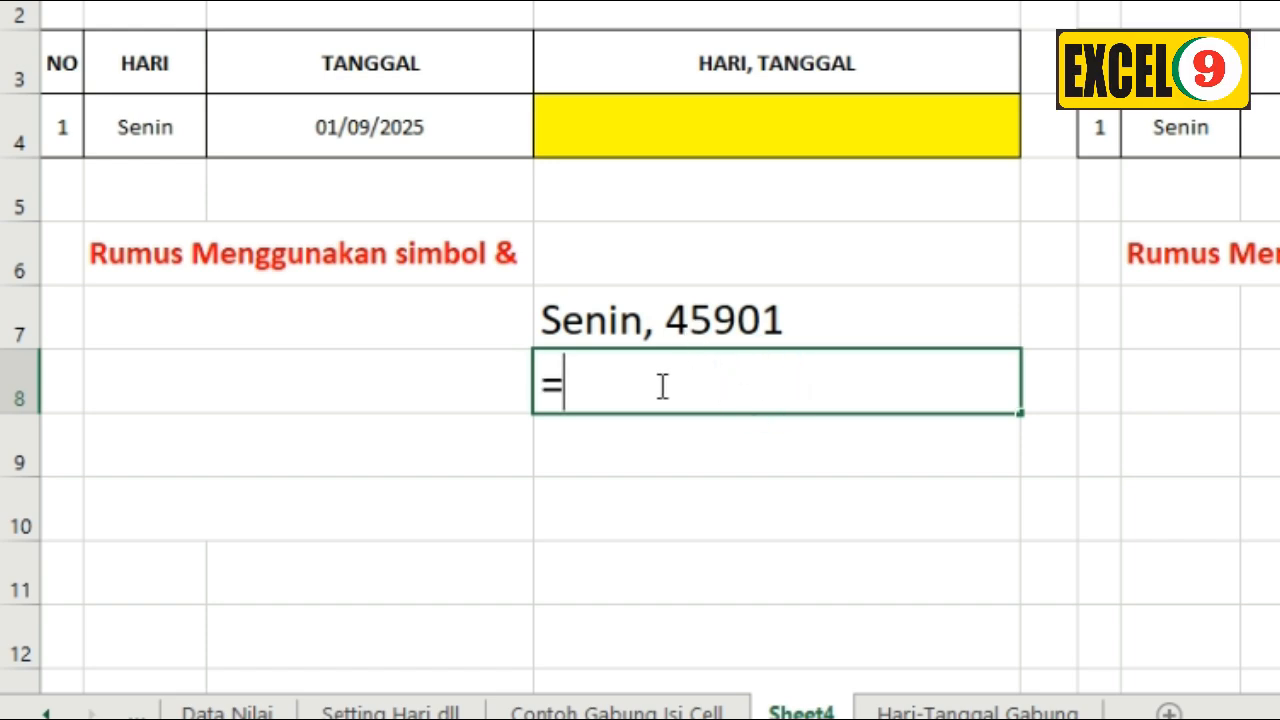
{"action": "left_click", "coordinate": [160, 138]}
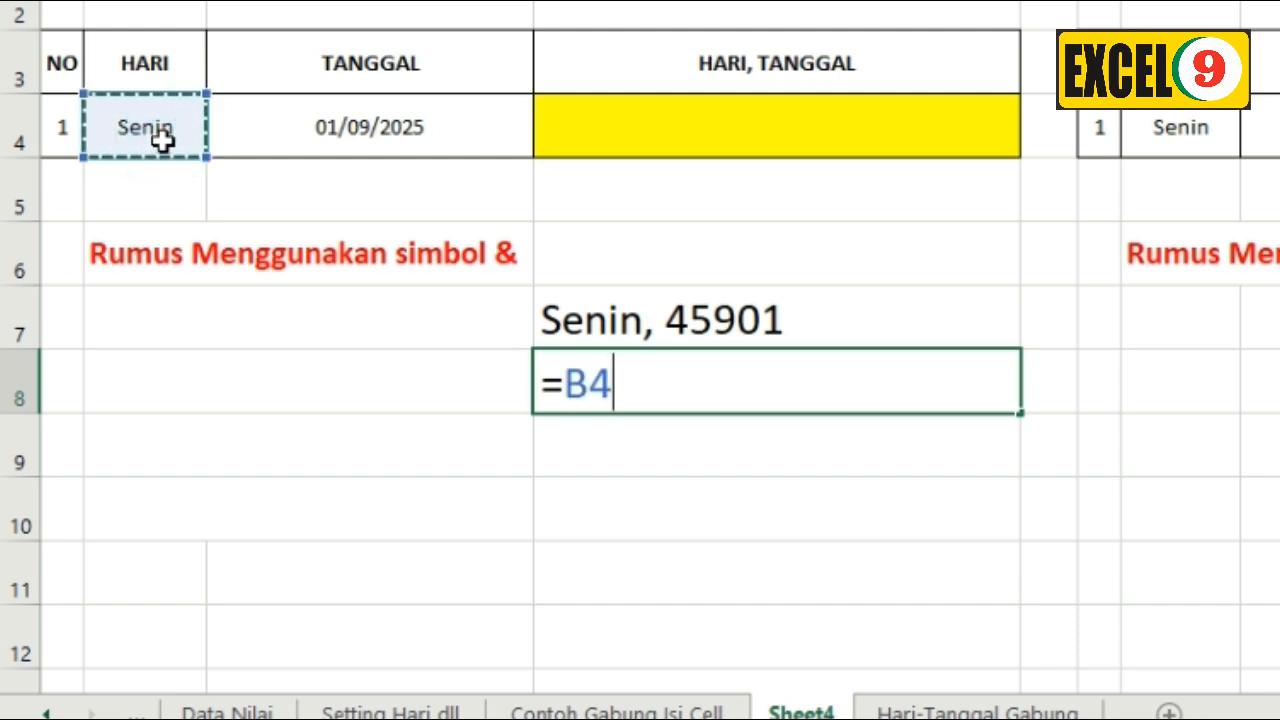
{"action": "type", "text": "&"}
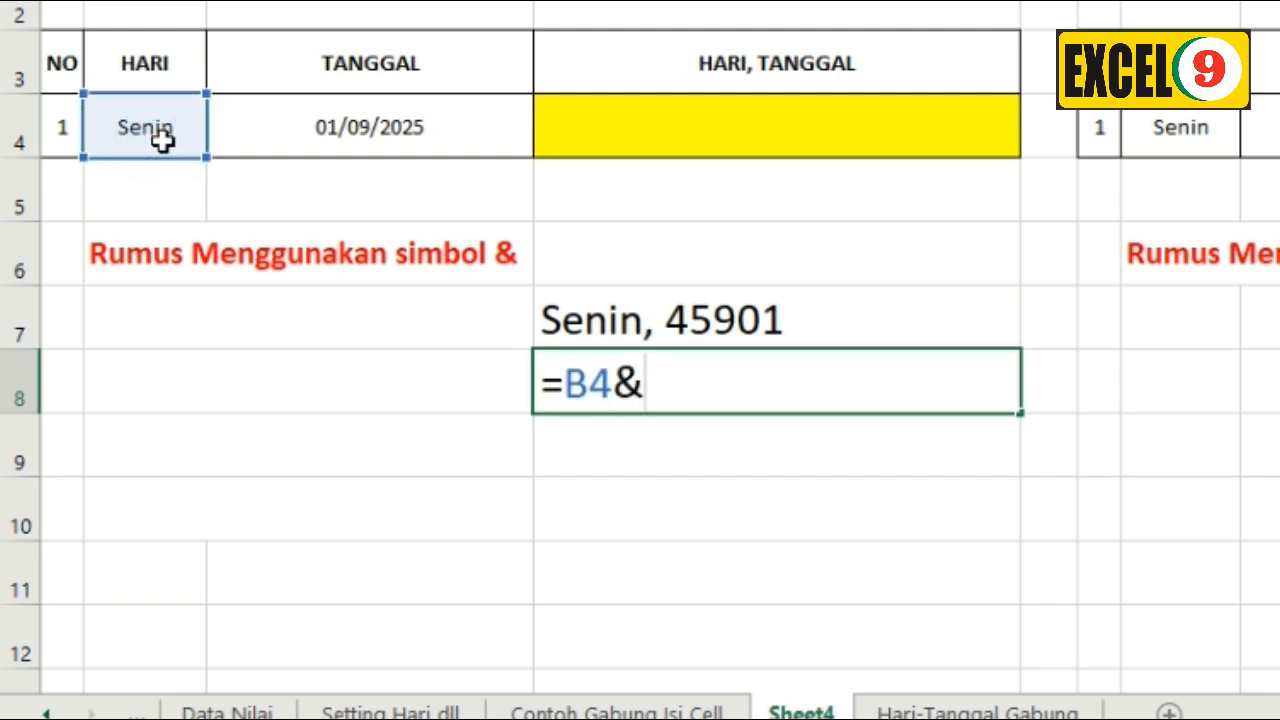
{"action": "type", "text": "\", "}
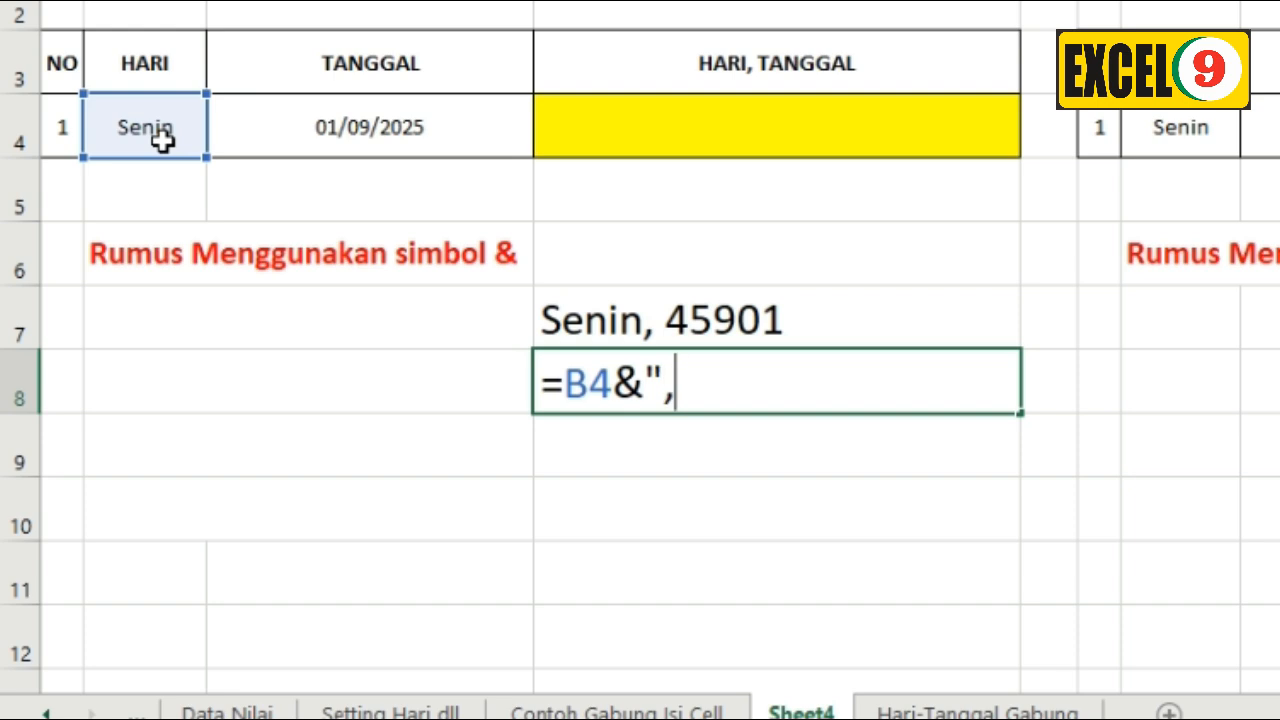
{"action": "type", "text": "\"&"}
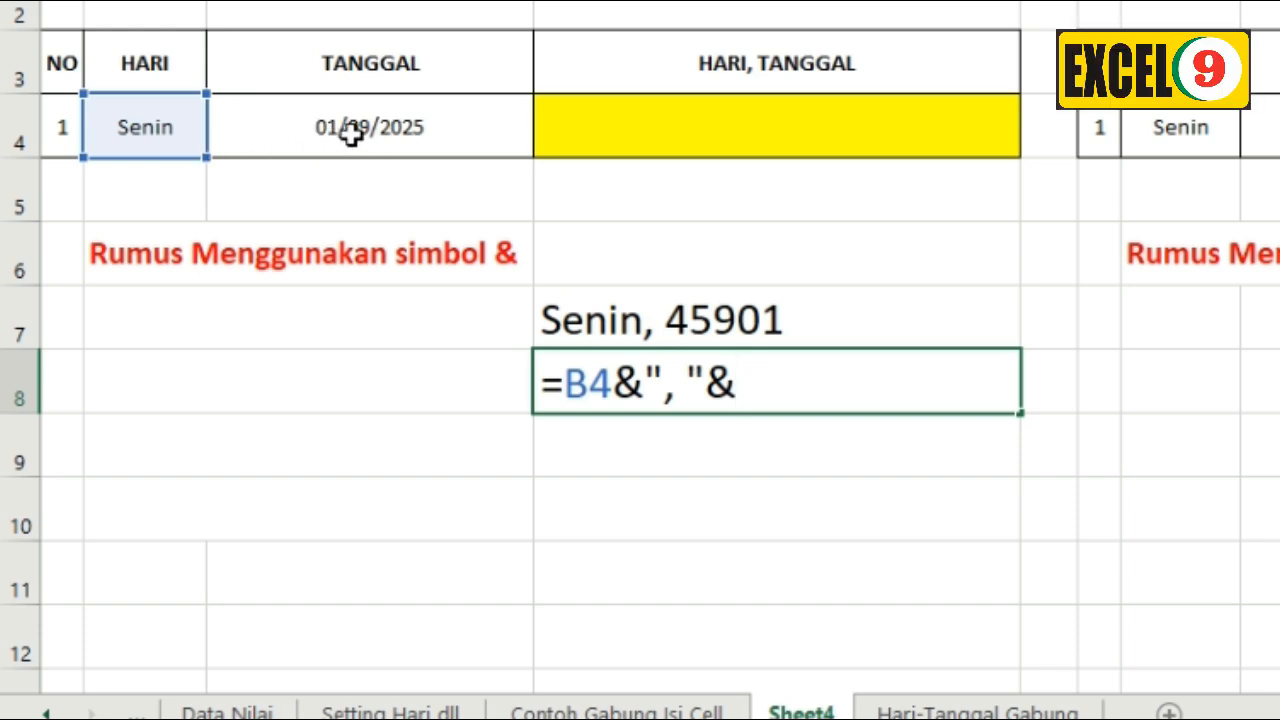
{"action": "type", "text": "text"}
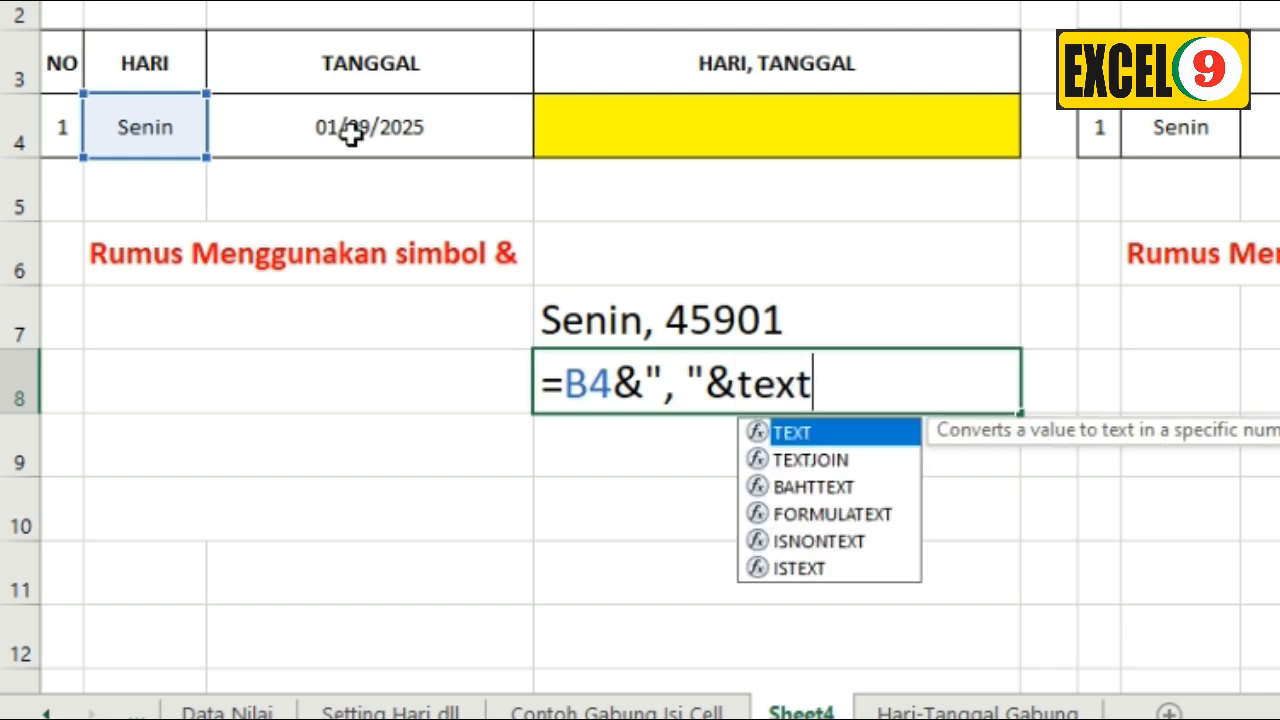
{"action": "type", "text": "("}
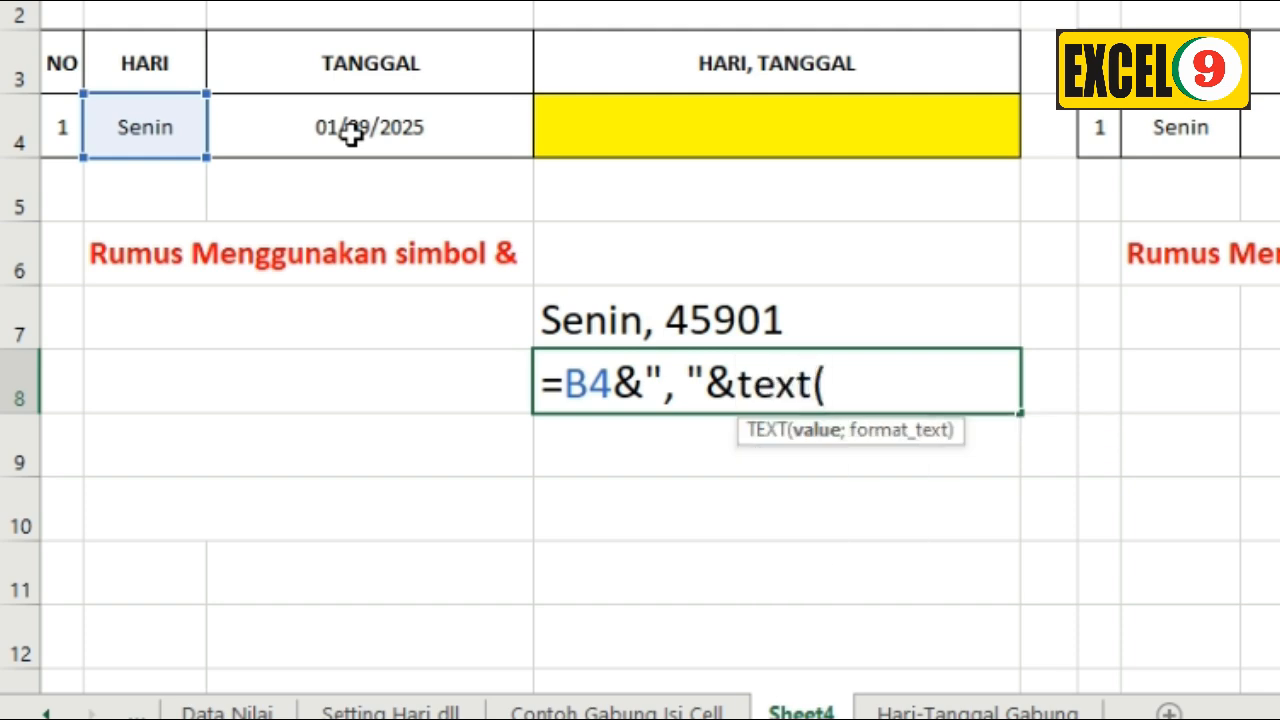
{"action": "left_click", "coordinate": [383, 131]}
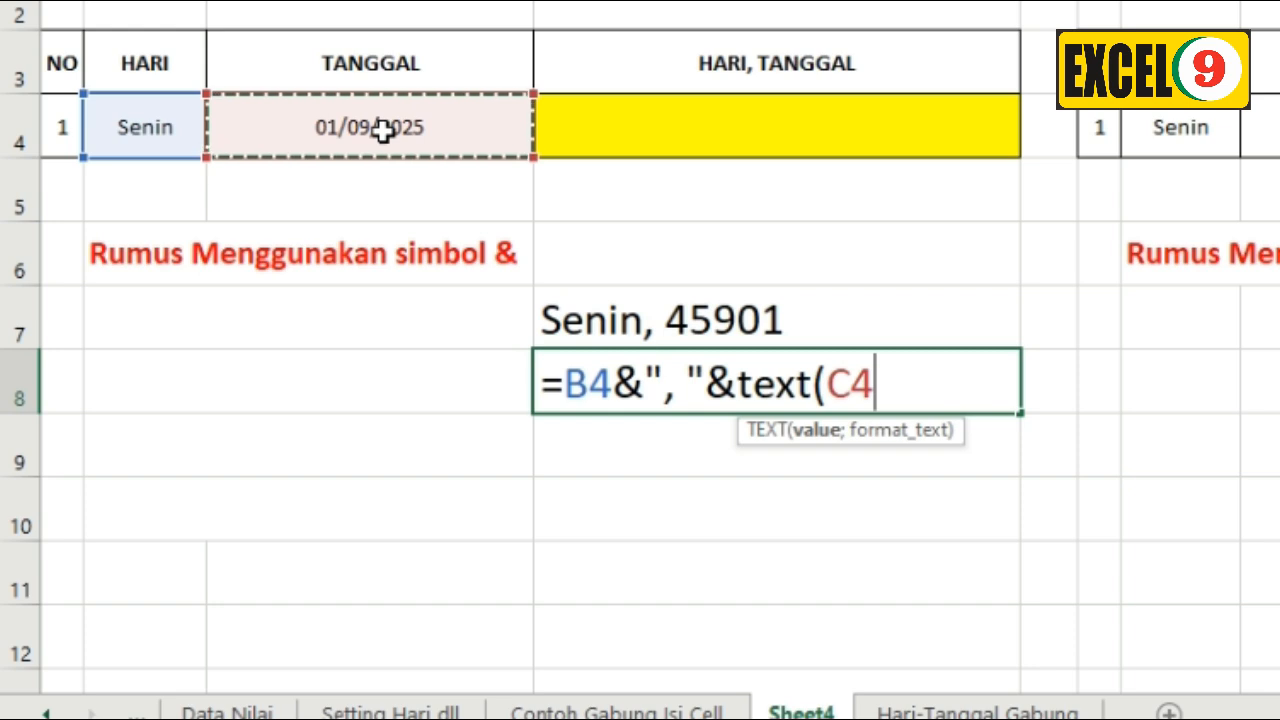
{"action": "type", "text": ";"}
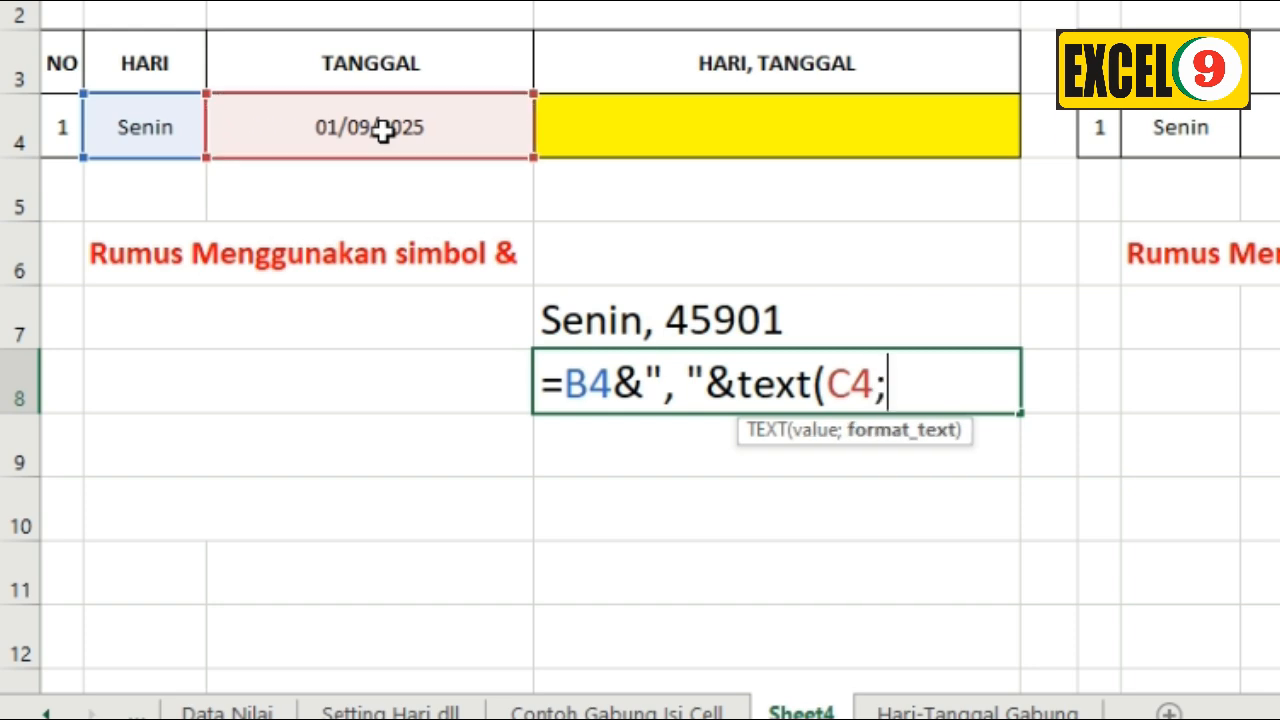
{"action": "type", "text": "\"dd"}
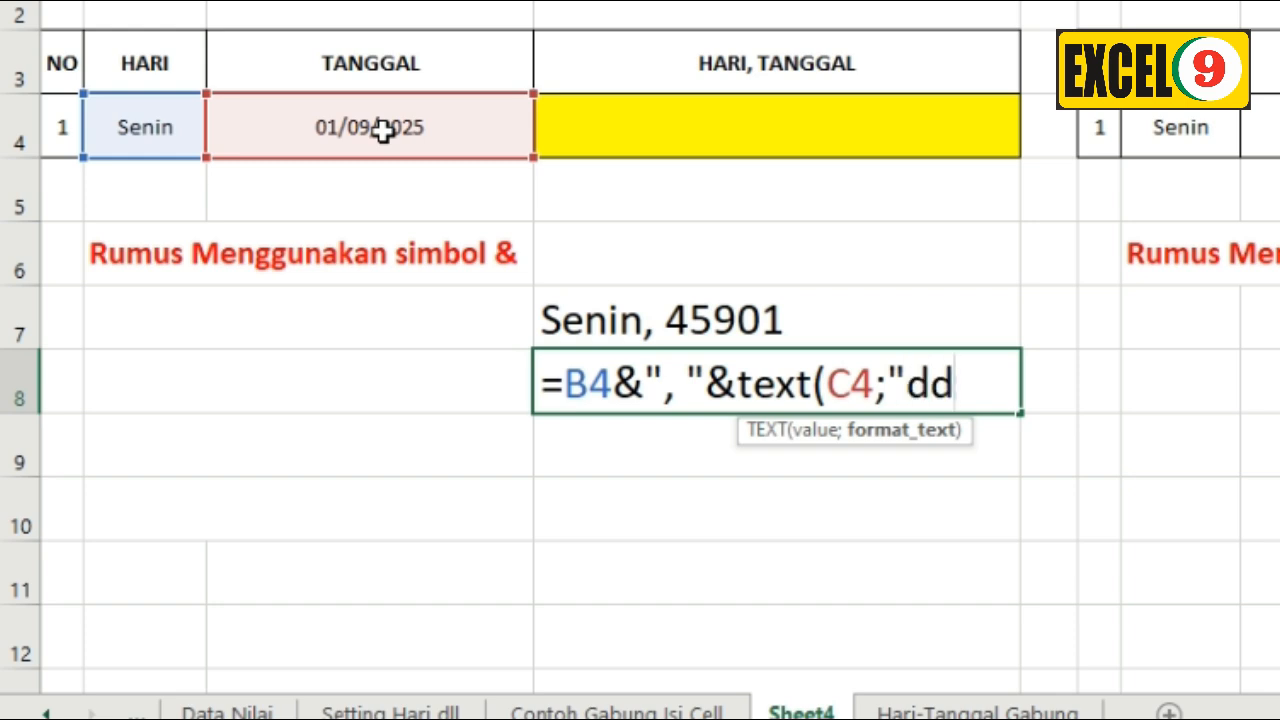
{"action": "type", "text": "/m"}
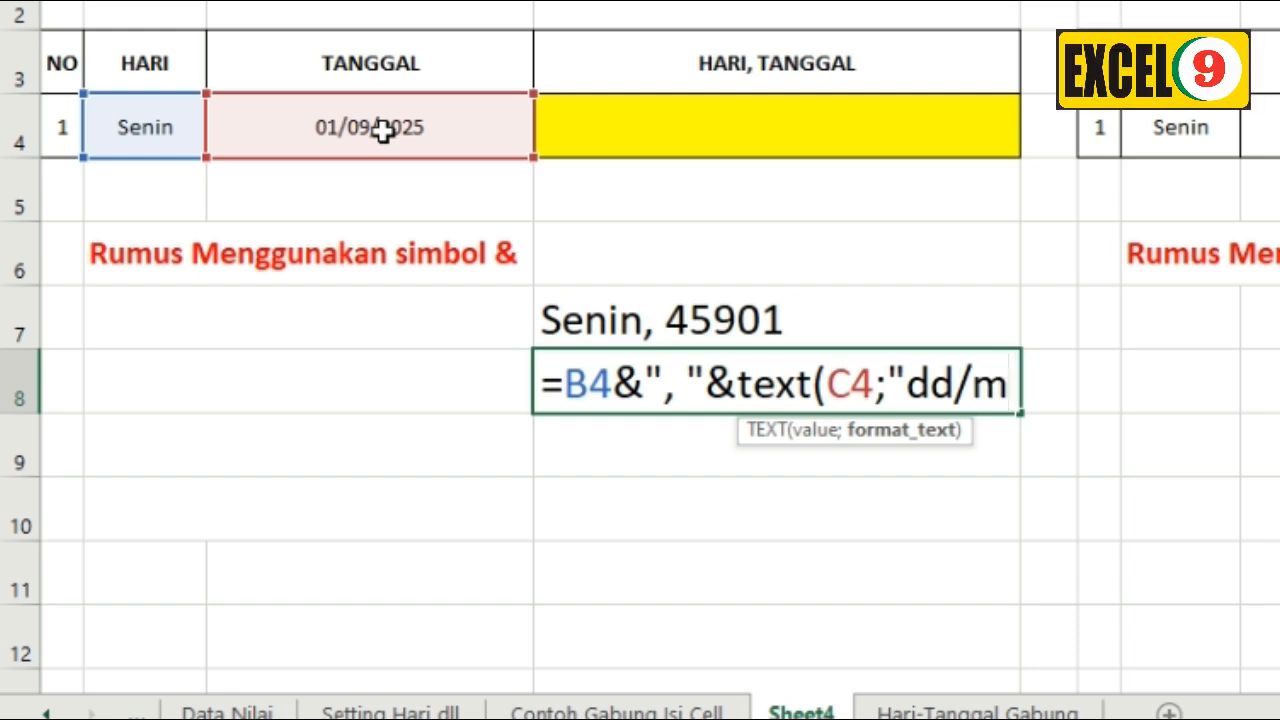
{"action": "type", "text": "m/"}
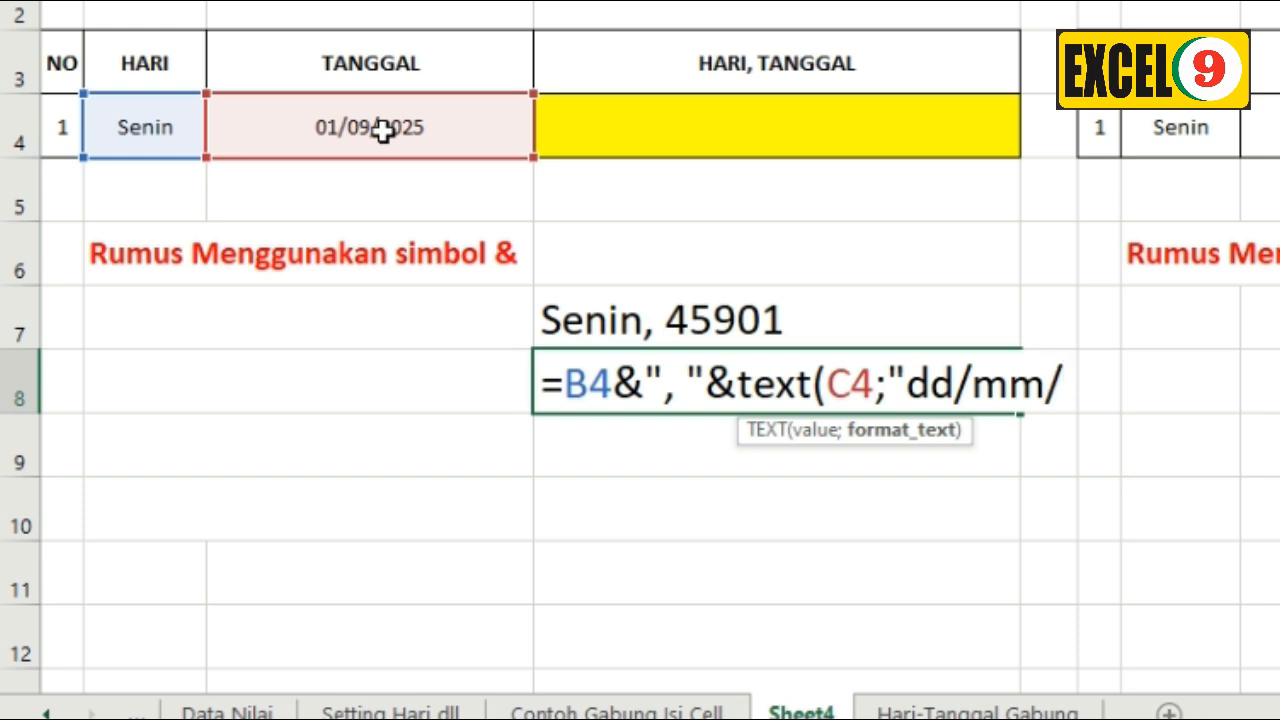
{"action": "type", "text": "yyyy"}
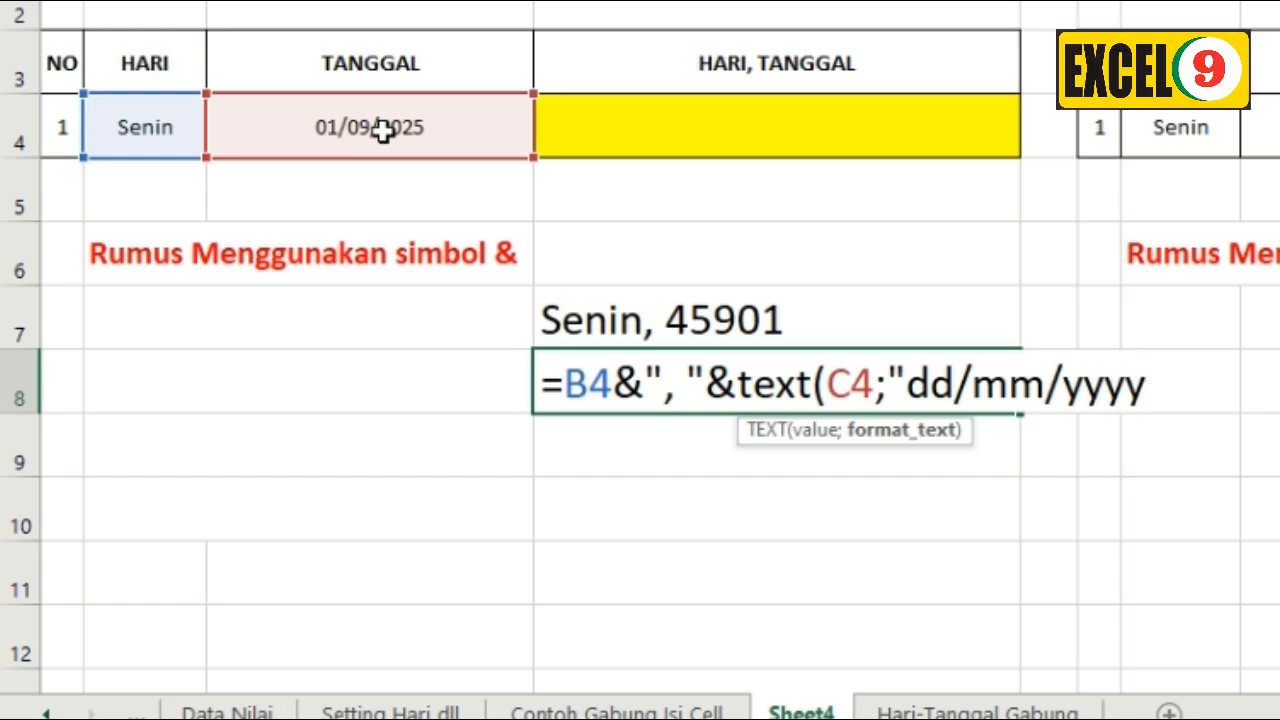
{"action": "type", "text": "\")"}
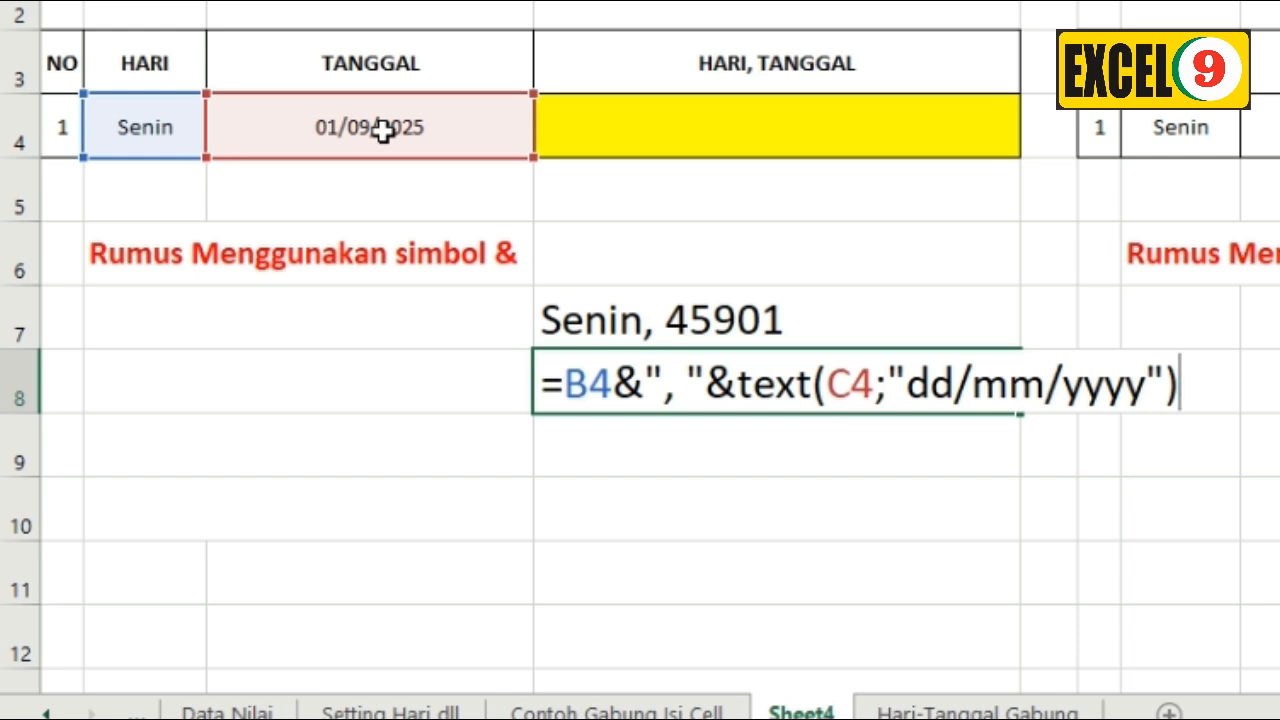
{"action": "key", "text": "Return"}
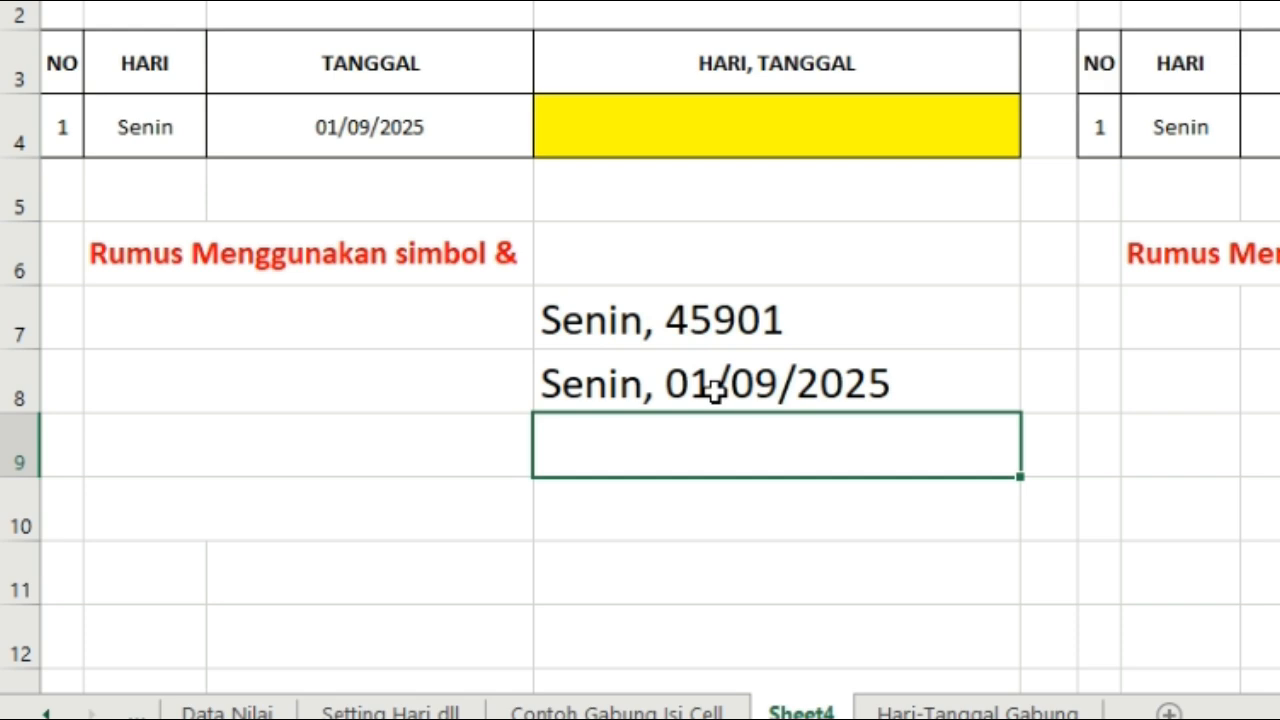
Step: Enter the formula =B4&", "&TEXT(C4;"dd mmmm yyyy") in D9 to join the day with the date using the full month name
{"action": "left_click", "coordinate": [836, 446]}
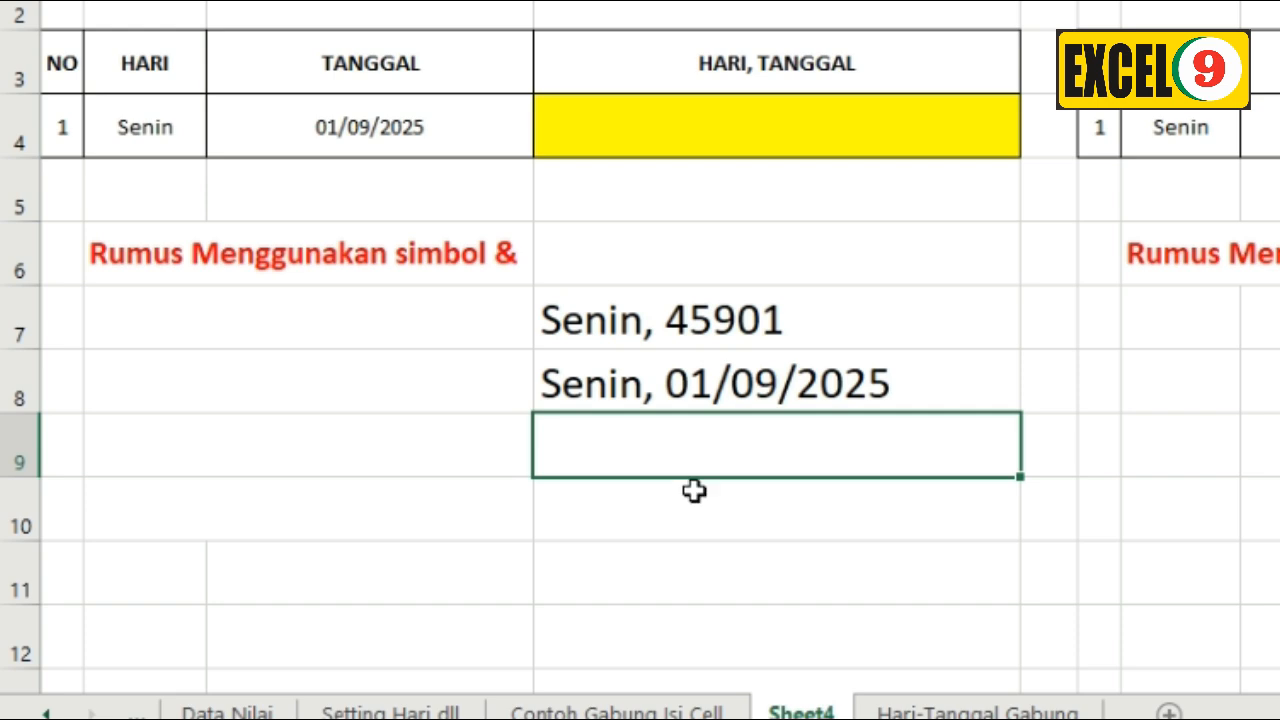
{"action": "type", "text": "="}
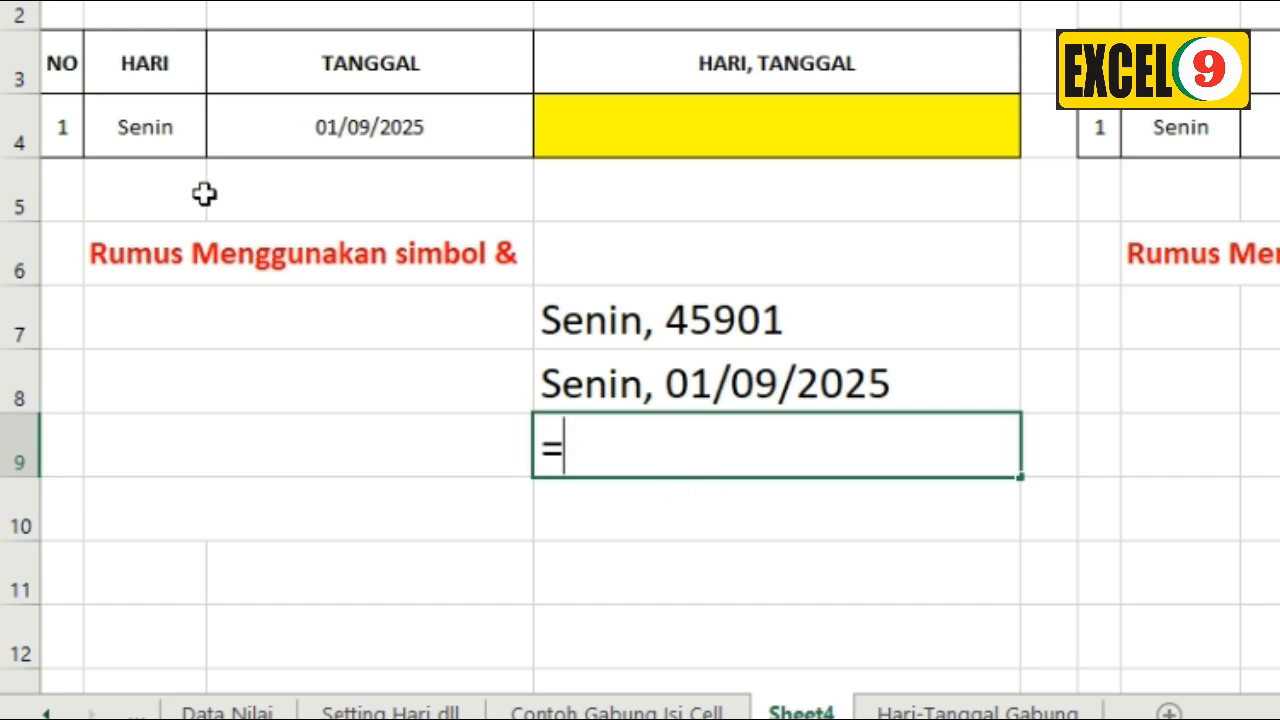
{"action": "left_click", "coordinate": [146, 132]}
{"action": "type", "text": "&\", \""}
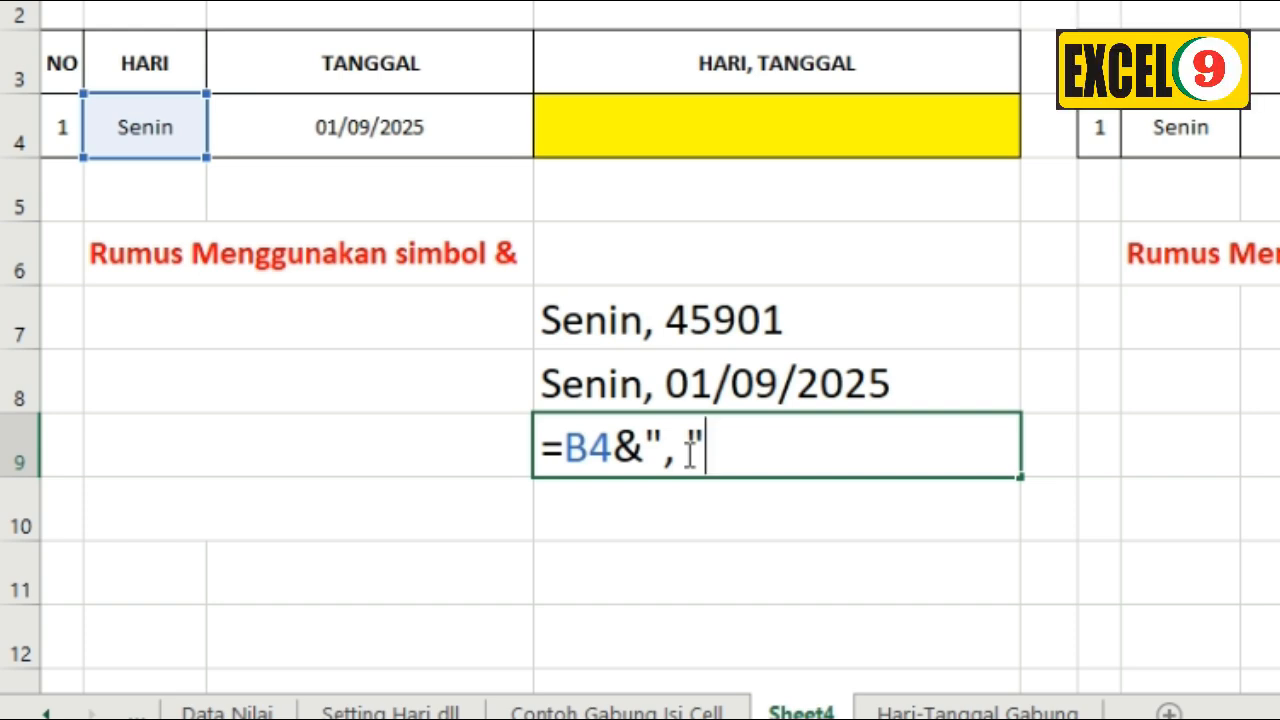
{"action": "type", "text": "&tex"}
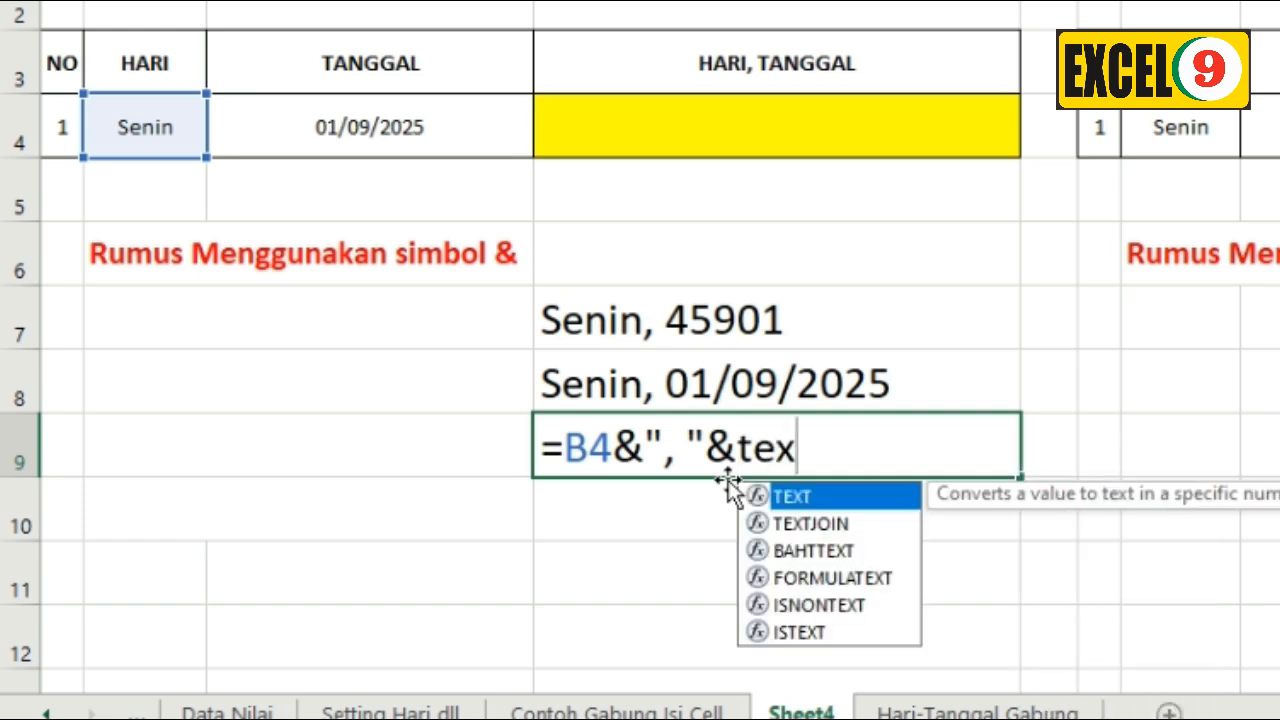
{"action": "type", "text": "t("}
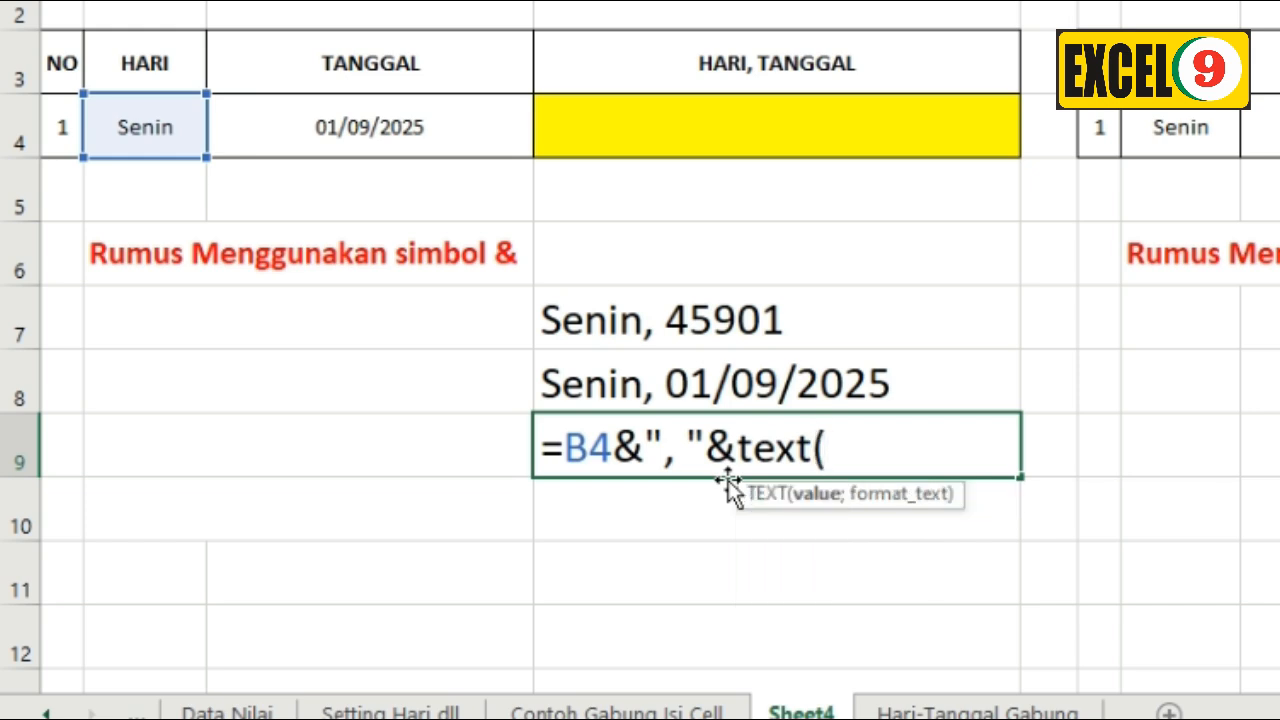
{"action": "left_click", "coordinate": [365, 129]}
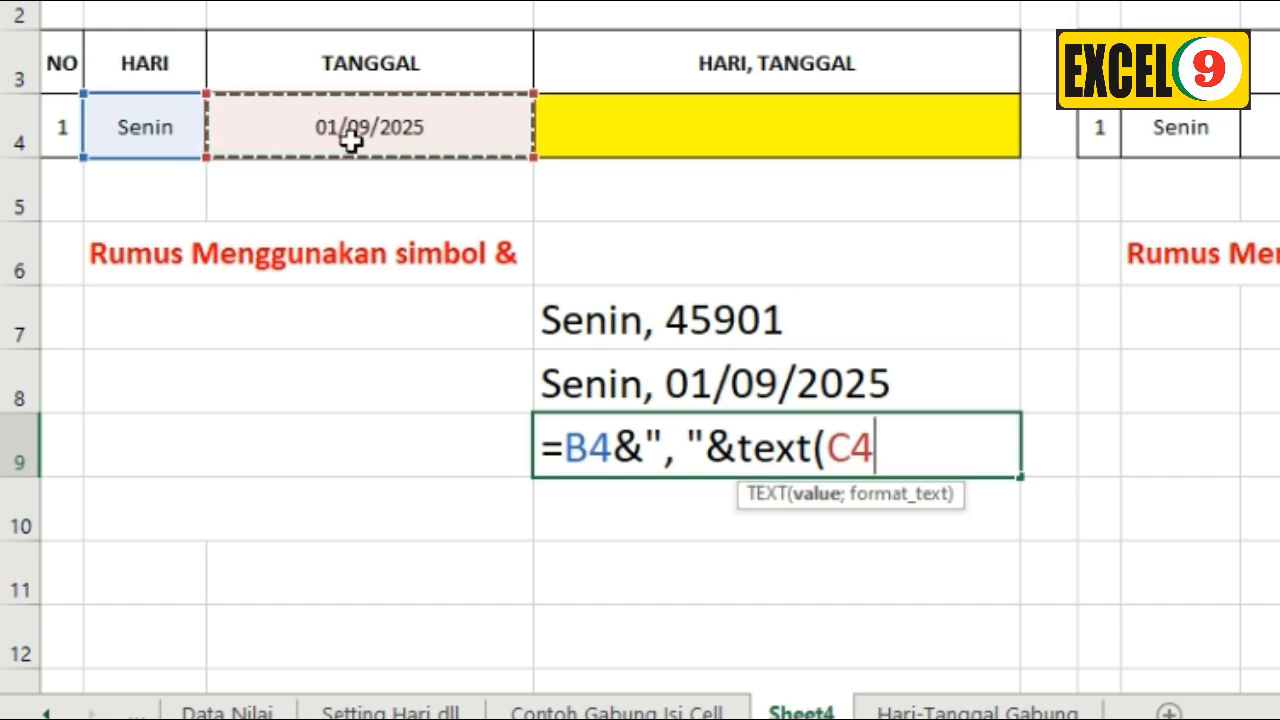
{"action": "type", "text": ";"}
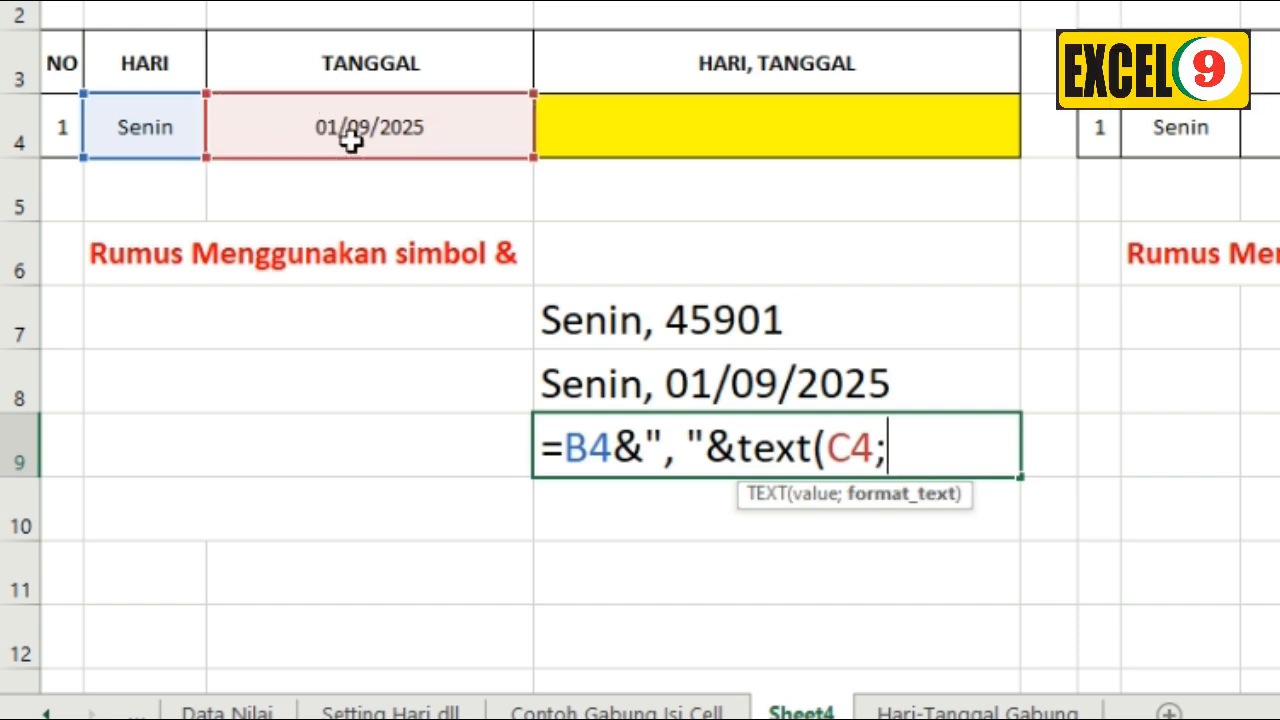
{"action": "type", "text": "\"dd"}
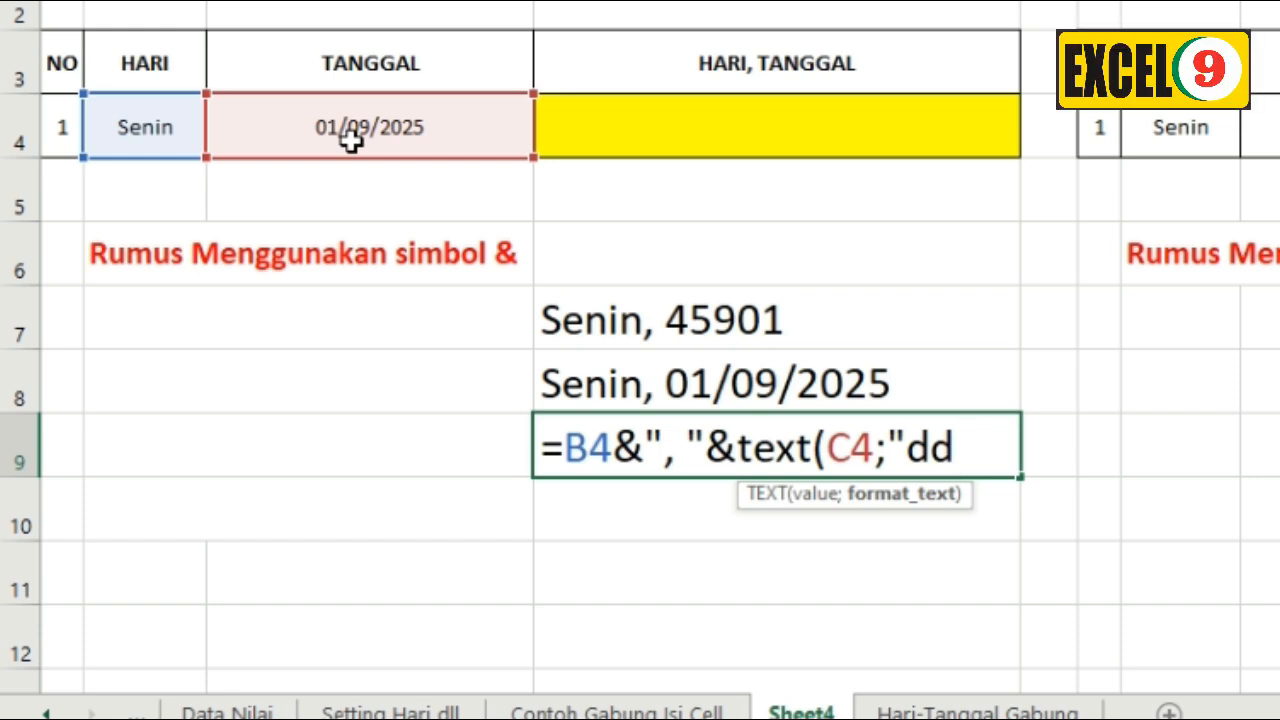
{"action": "type", "text": "mmmm"}
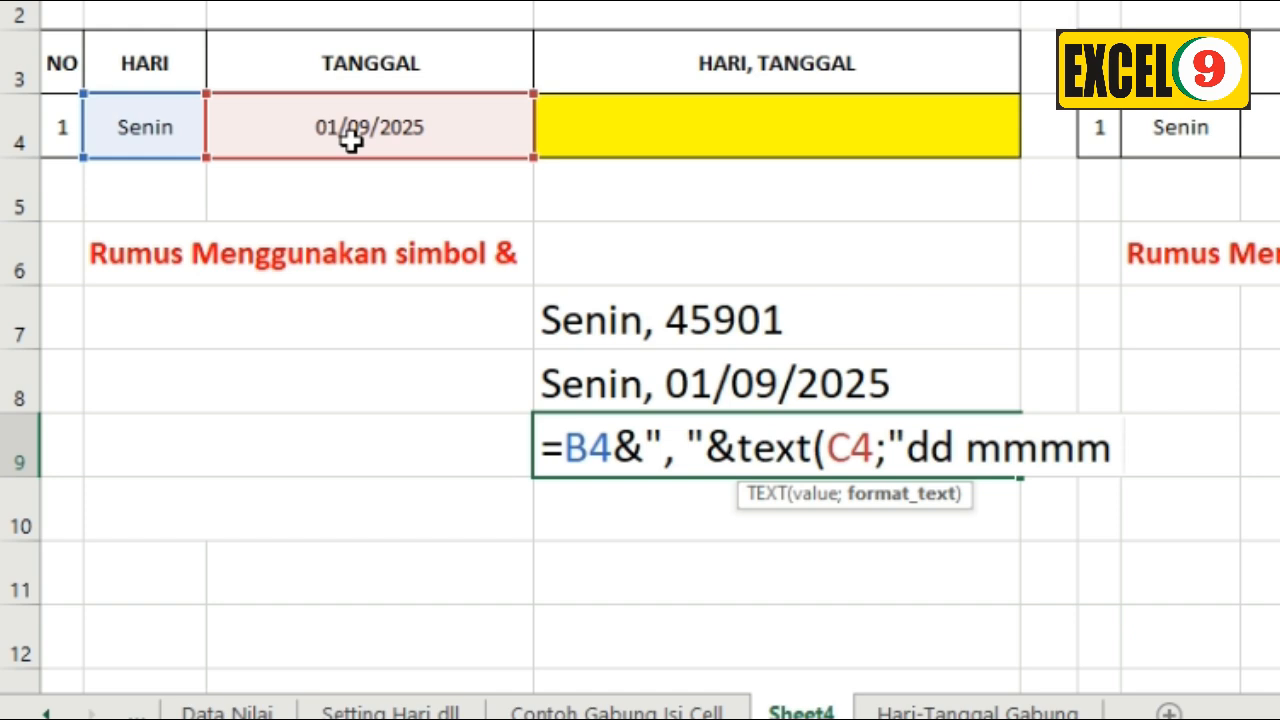
{"action": "type", "text": " yyyy"}
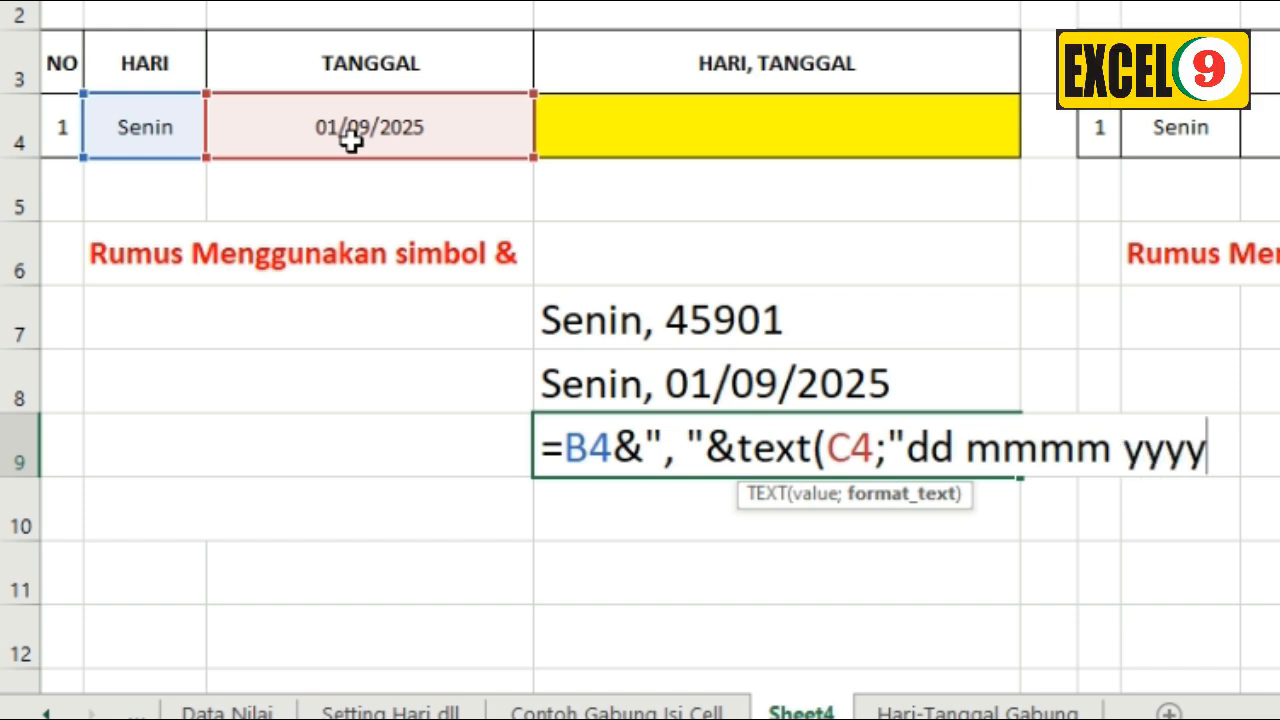
{"action": "type", "text": "\")"}
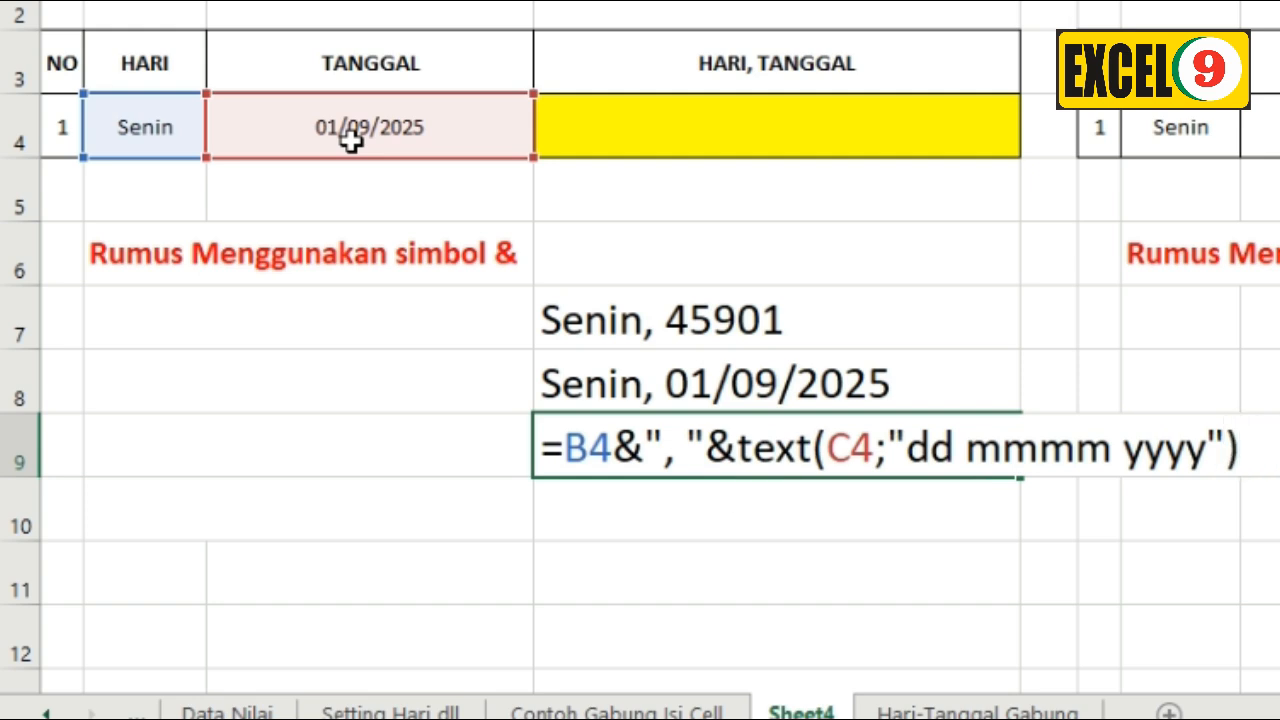
{"action": "key", "text": "Return"}
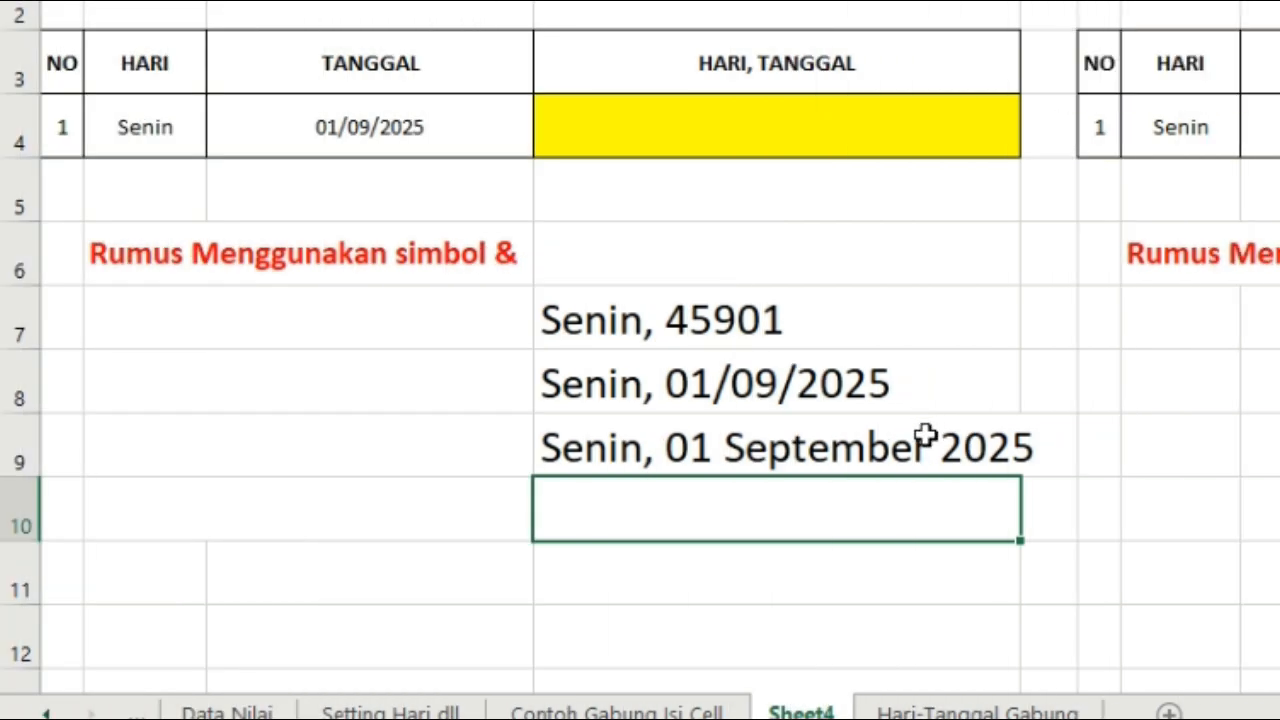
{"action": "left_click", "coordinate": [925, 440]}
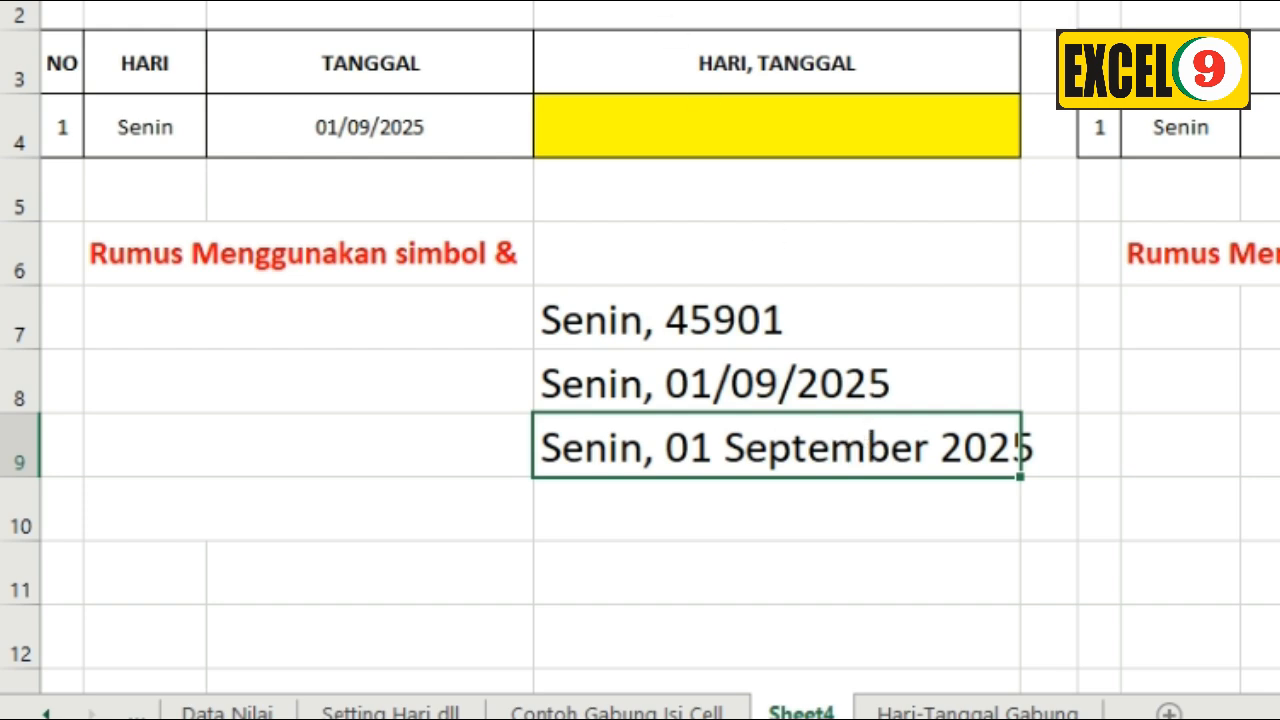
Step: Enter the formula =B4&", "&TEXT(C4;"dd mmm yyyy") in D10 to join the day with the date using the abbreviated month name
{"action": "left_click", "coordinate": [750, 510]}
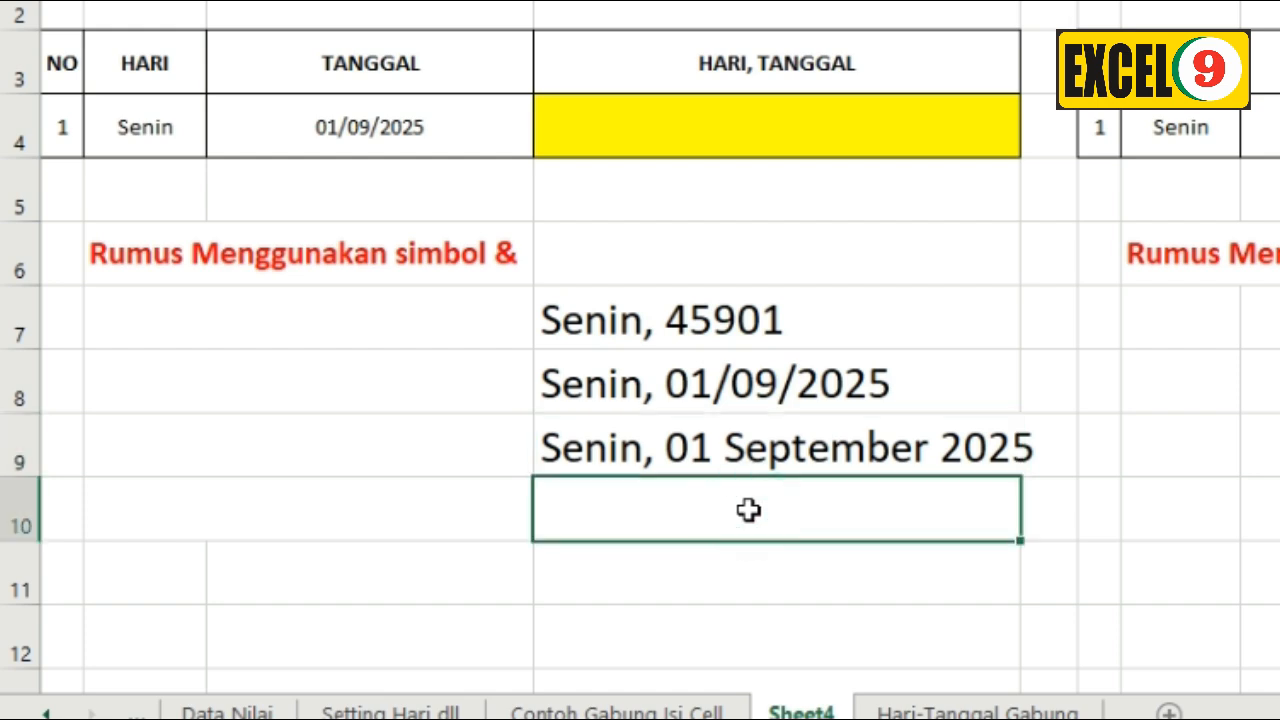
{"action": "type", "text": "="}
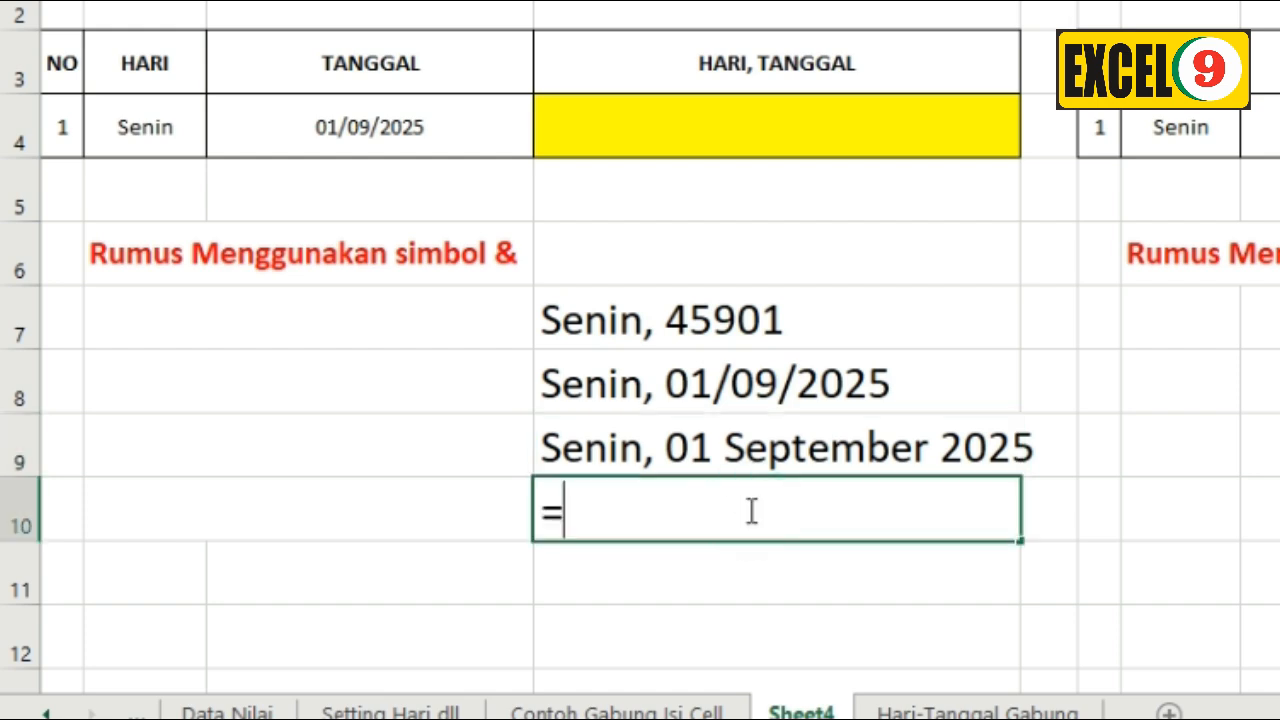
{"action": "left_click", "coordinate": [158, 138]}
{"action": "type", "text": "&"}
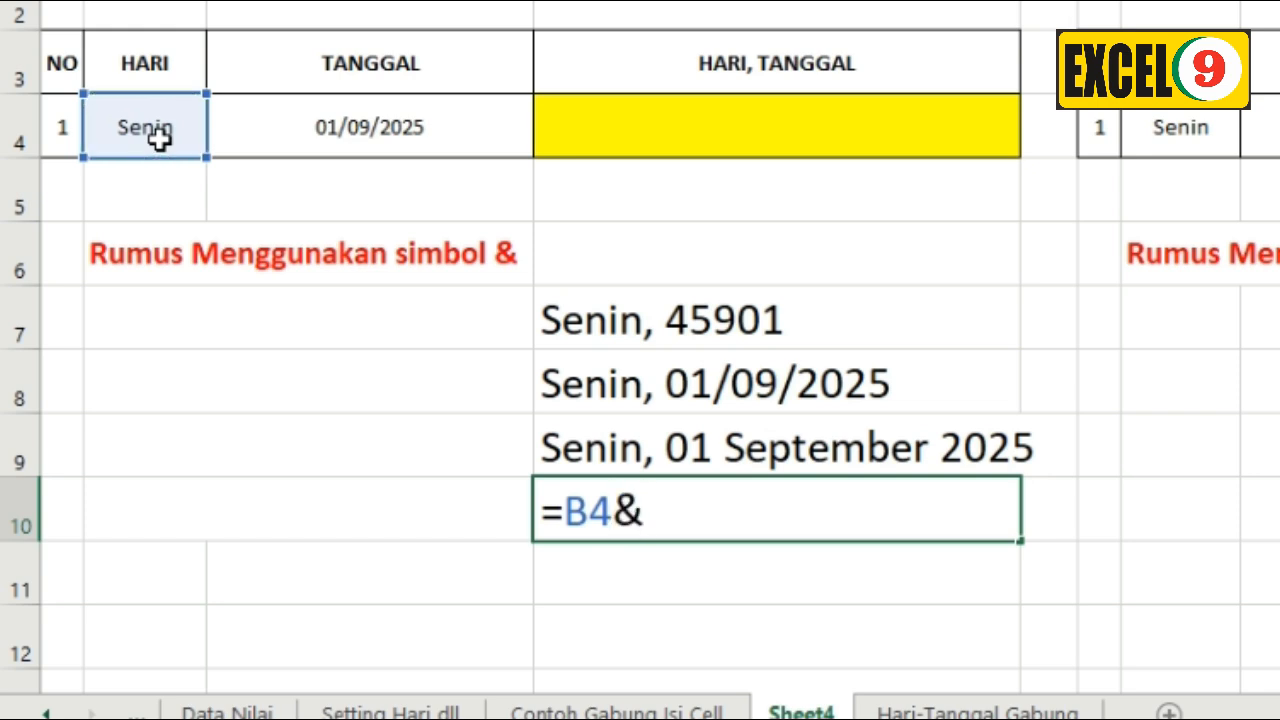
{"action": "type", "text": "\", \"&tex"}
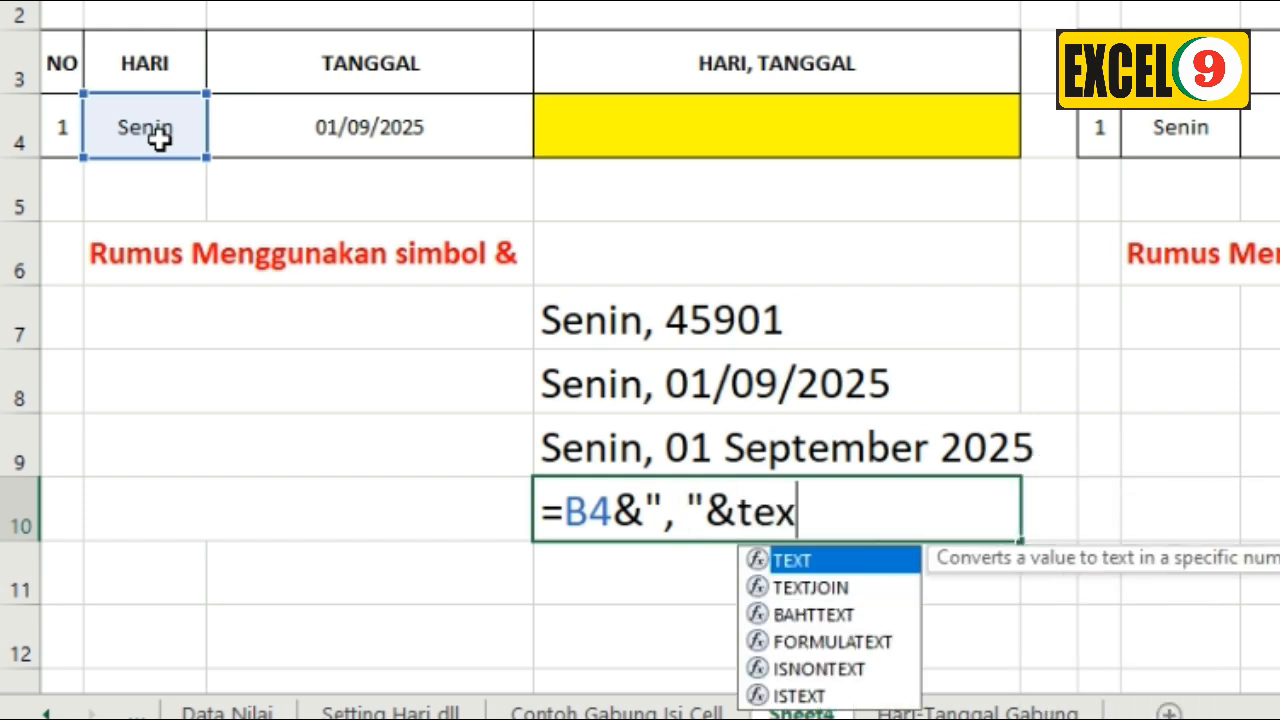
{"action": "type", "text": "t("}
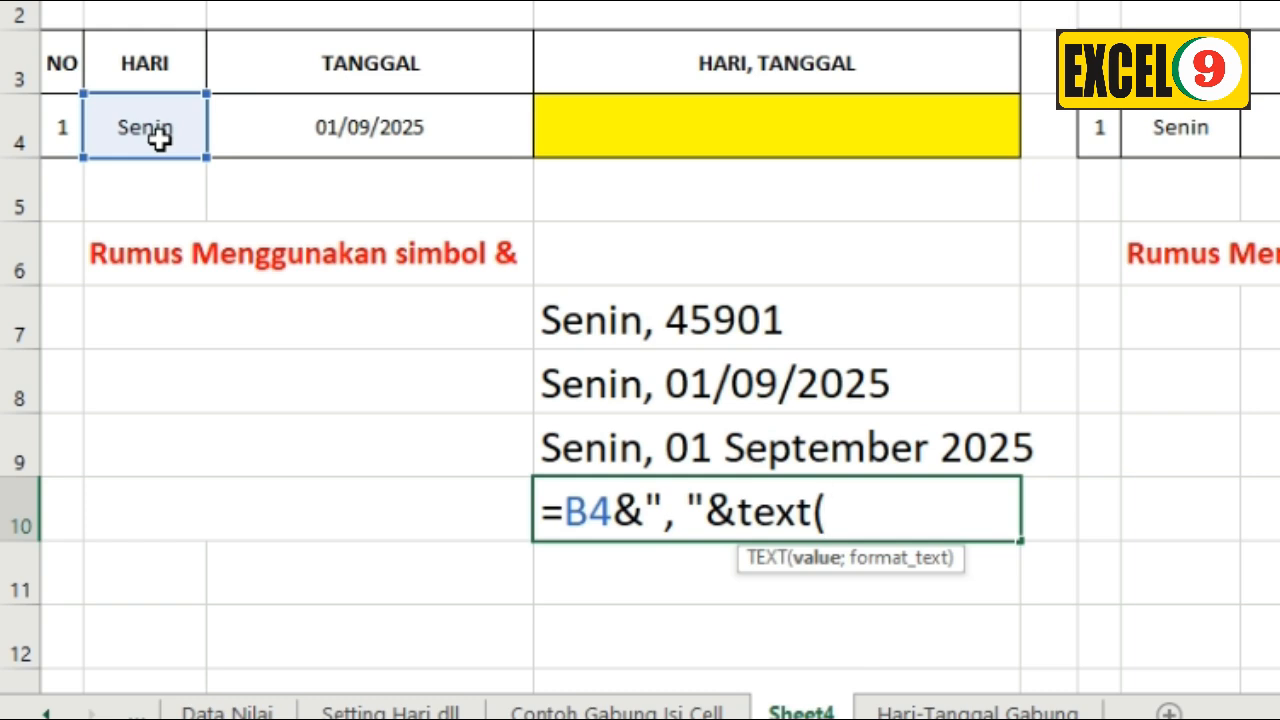
{"action": "left_click", "coordinate": [345, 131]}
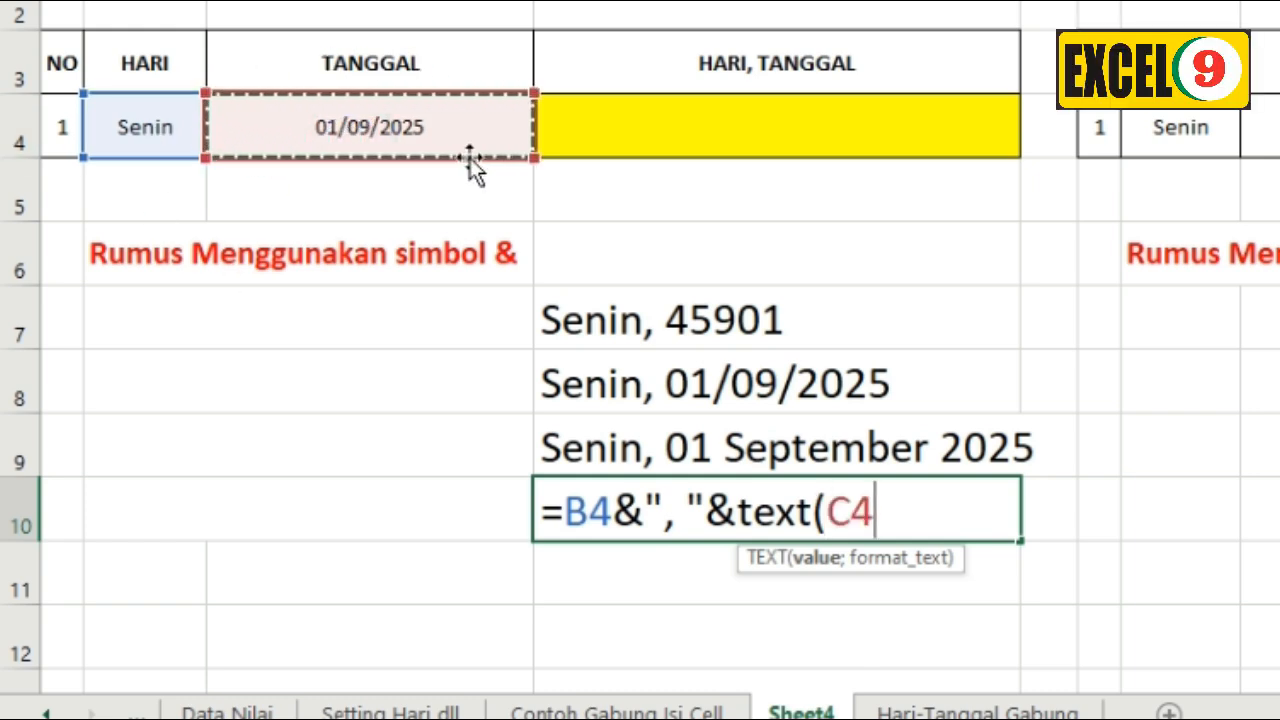
{"action": "type", "text": ";"}
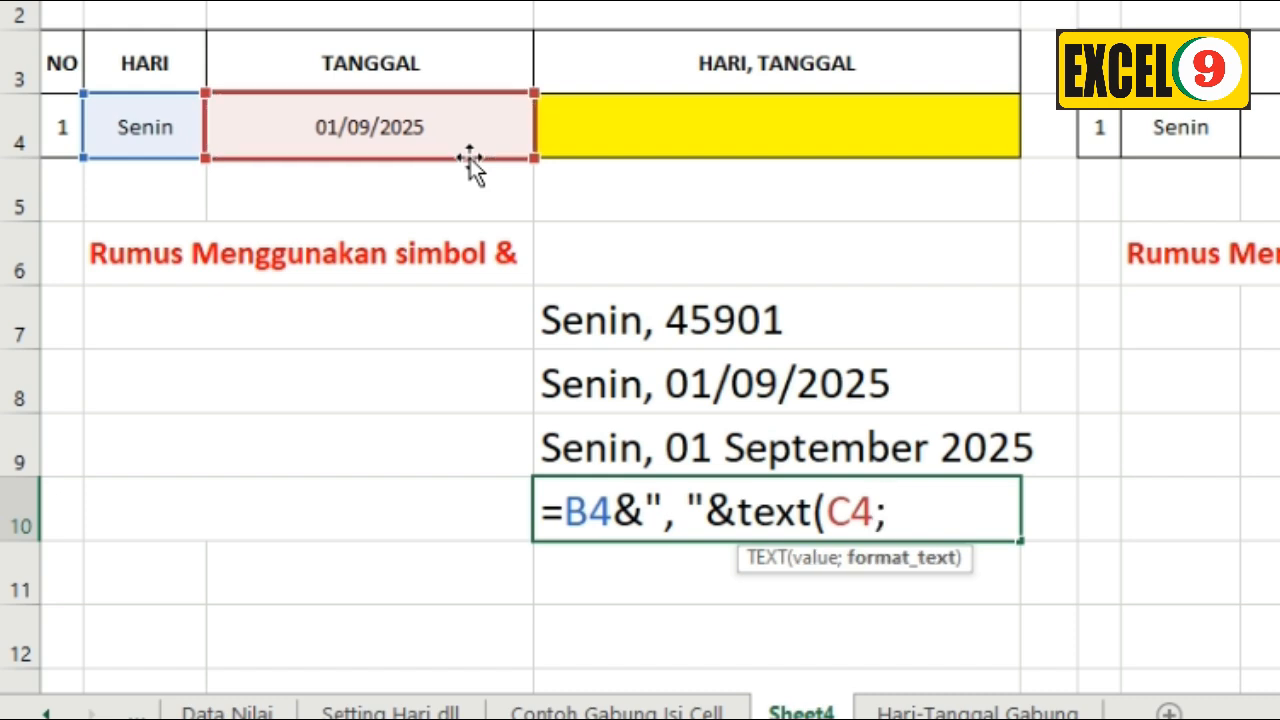
{"action": "type", "text": "\"dd"}
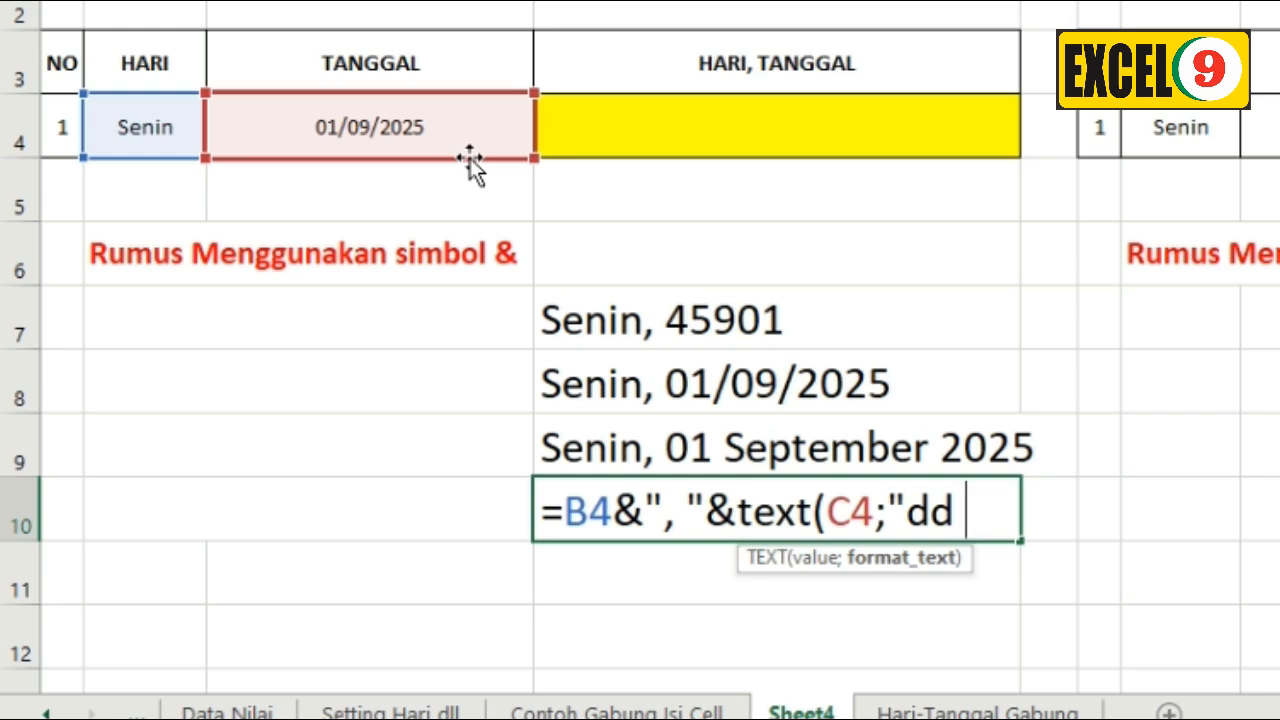
{"action": "type", "text": "mmm"}
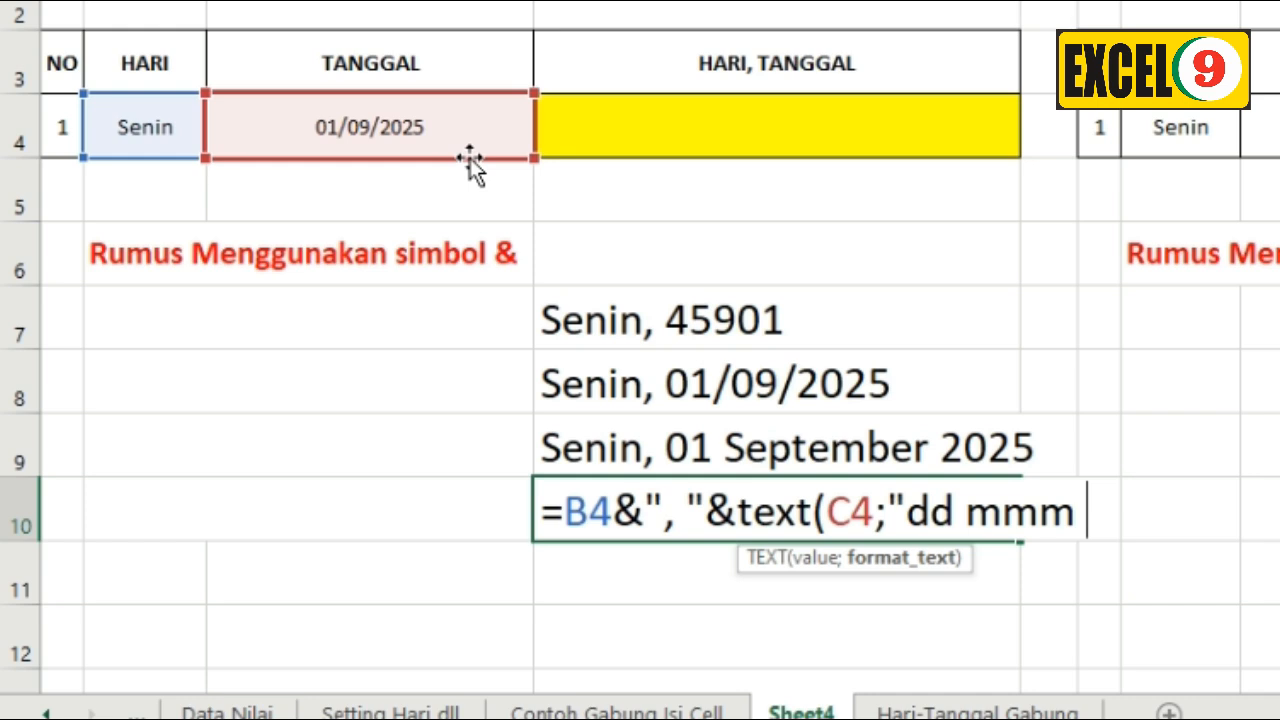
{"action": "type", "text": " yyyy"}
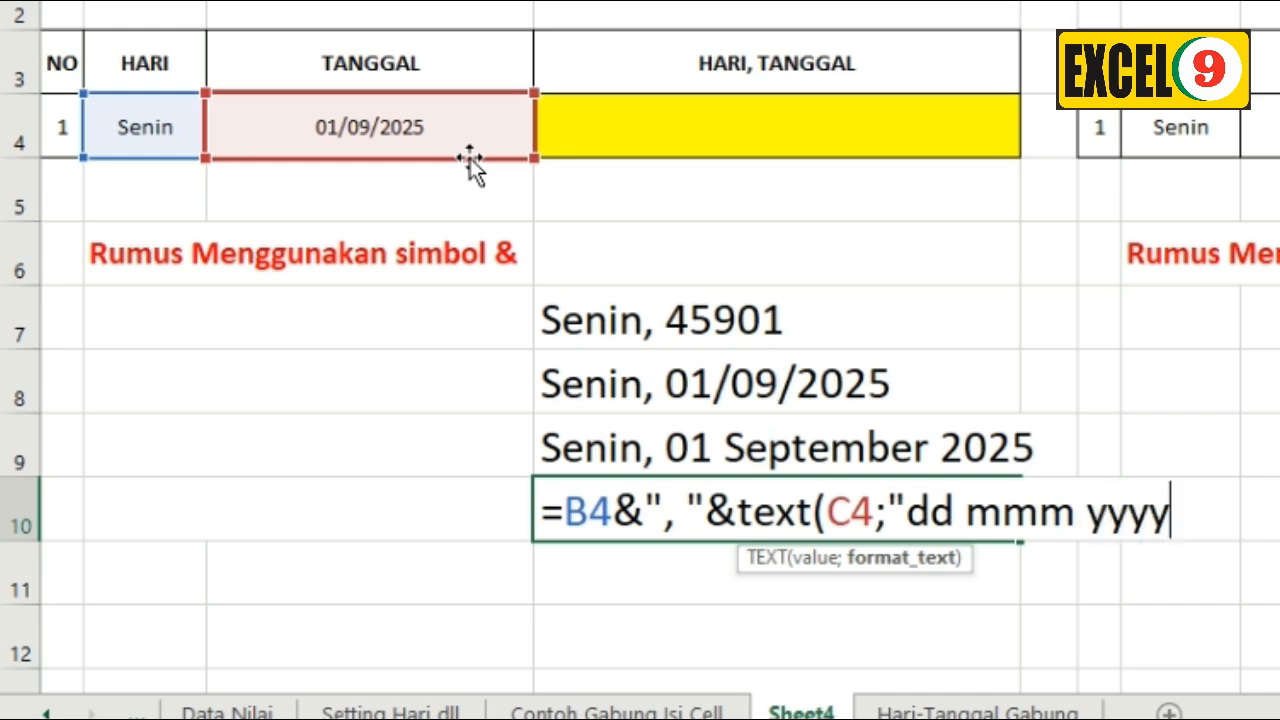
{"action": "type", "text": "\")"}
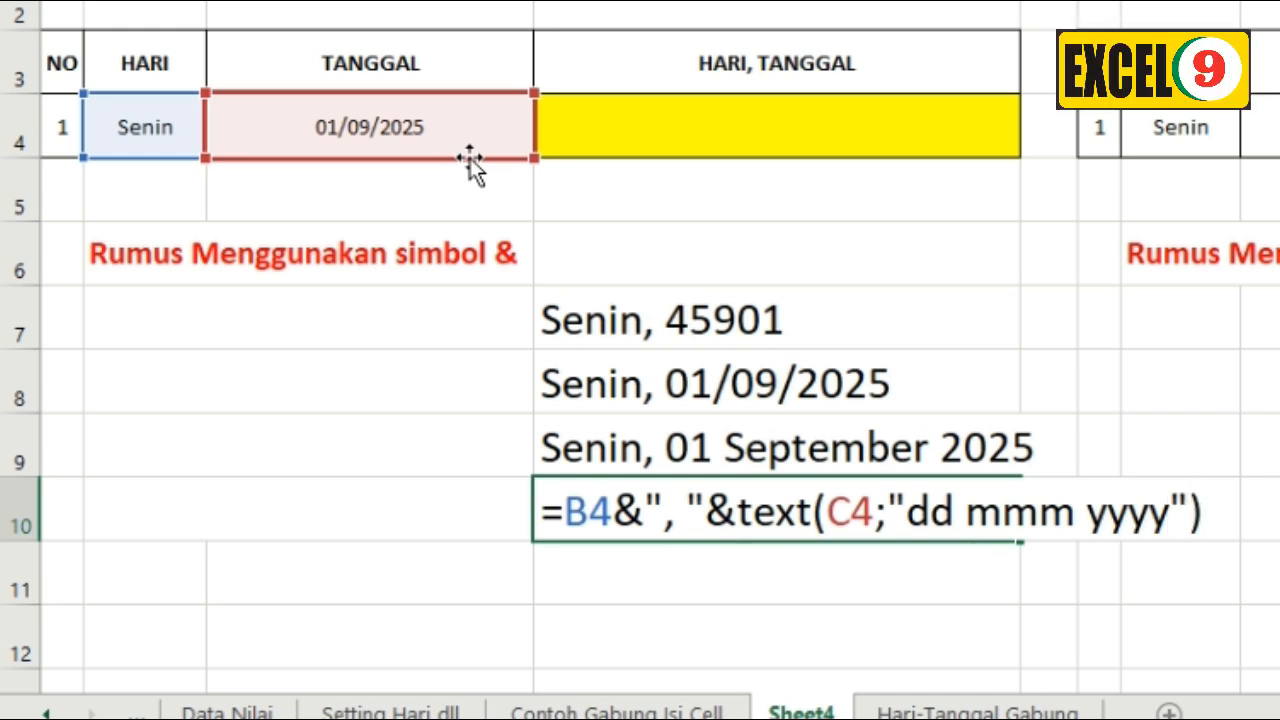
{"action": "key", "text": "Return"}
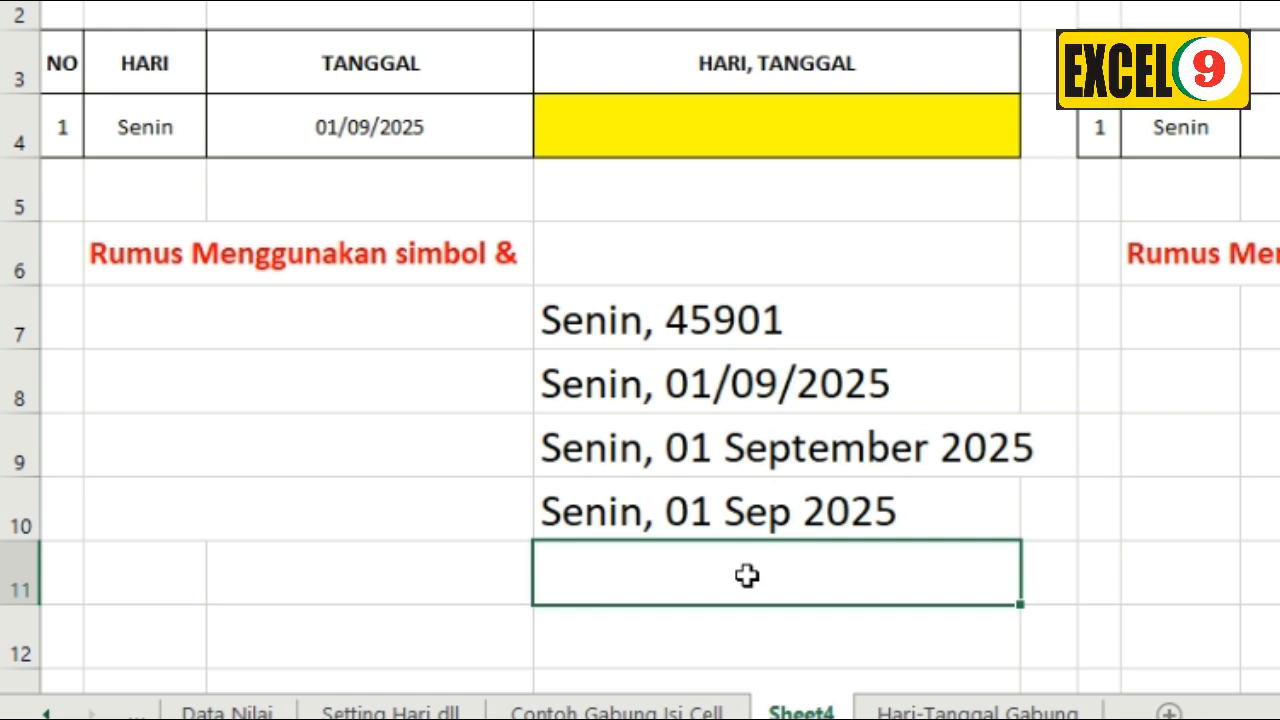
{"action": "left_click", "coordinate": [627, 455]}
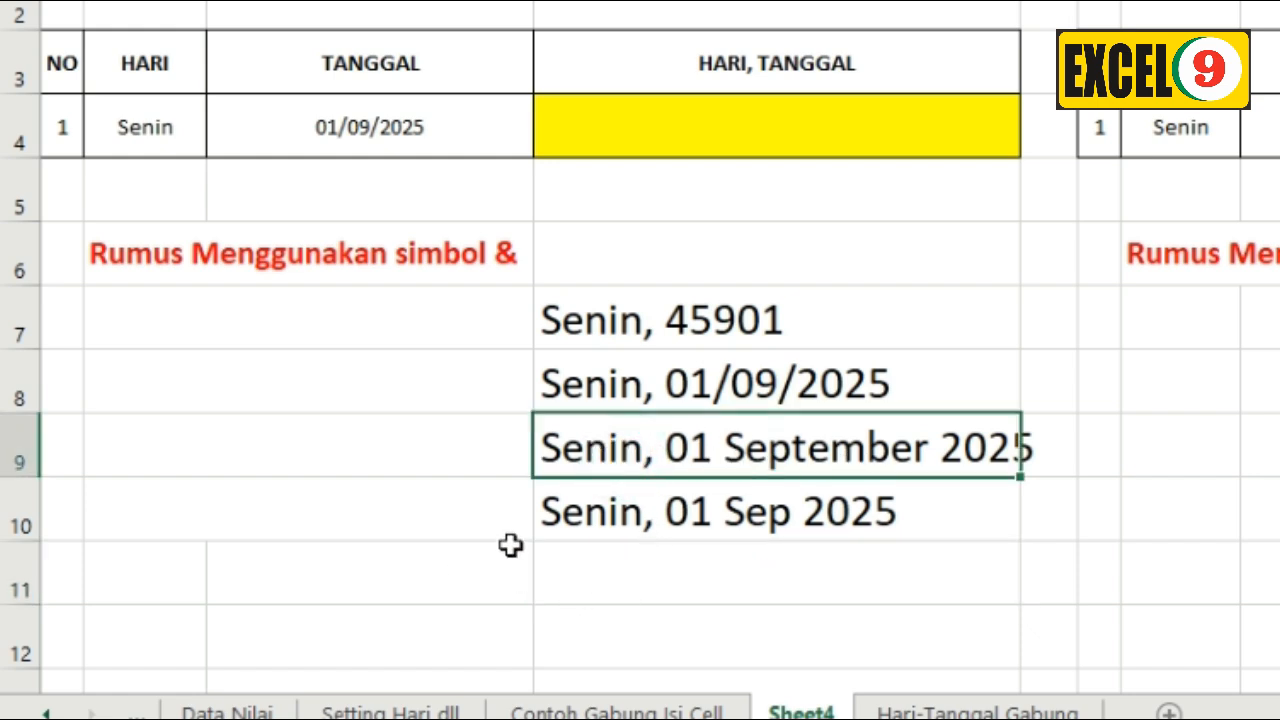
{"action": "left_click", "coordinate": [607, 577]}
{"action": "left_click", "coordinate": [568, 456]}
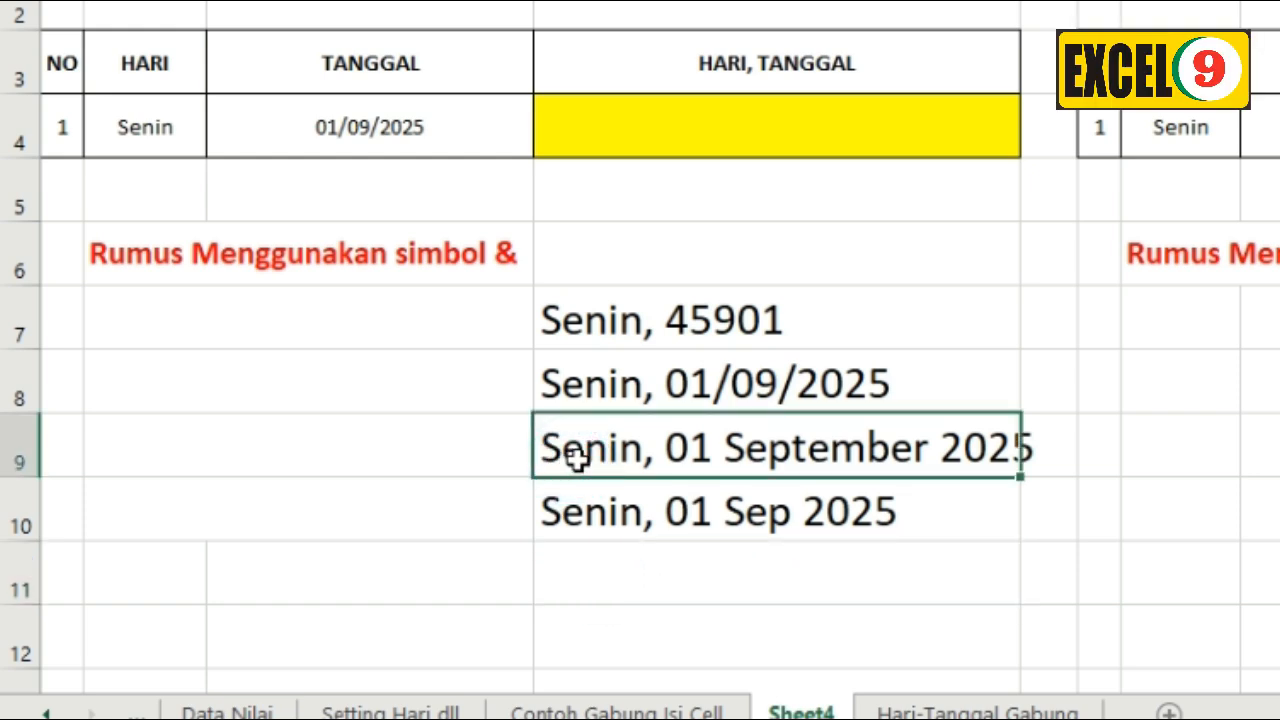
Step: Enter the formula =B4&", "&TEXT(C4;"d mmmm yyyy") in D11 to join the day with the date without a leading zero
{"action": "left_click", "coordinate": [710, 582]}
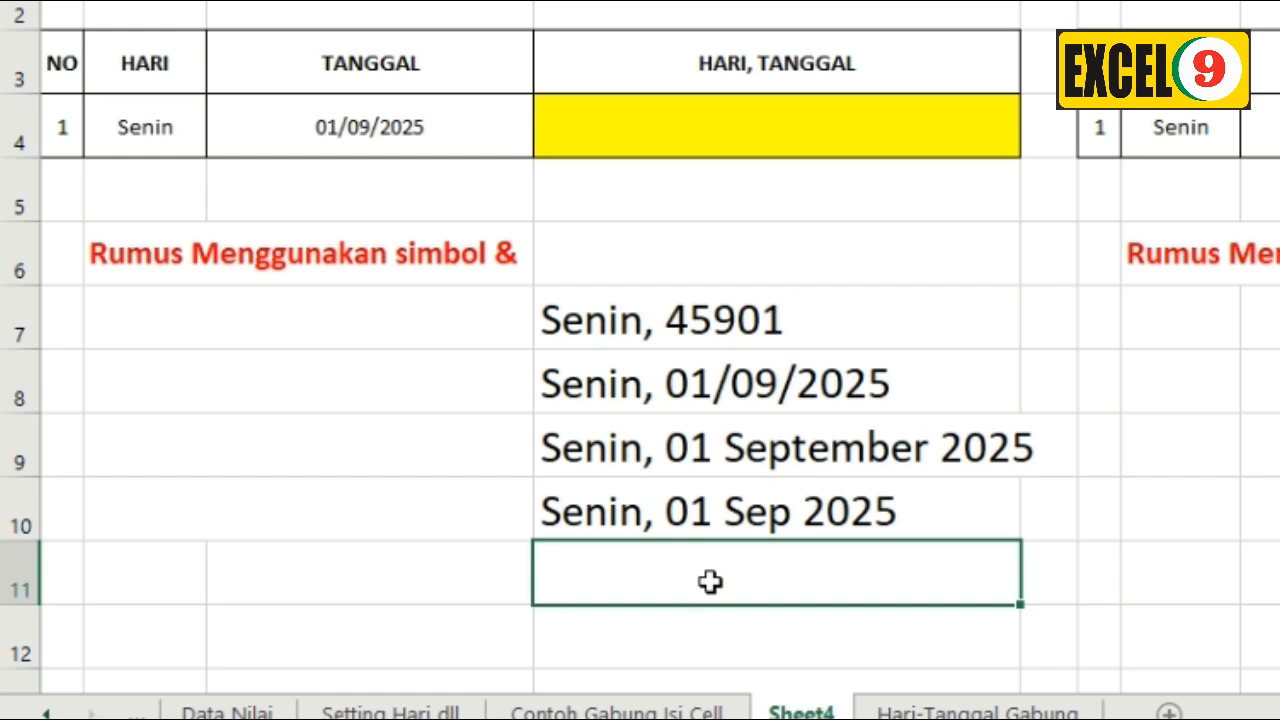
{"action": "type", "text": "="}
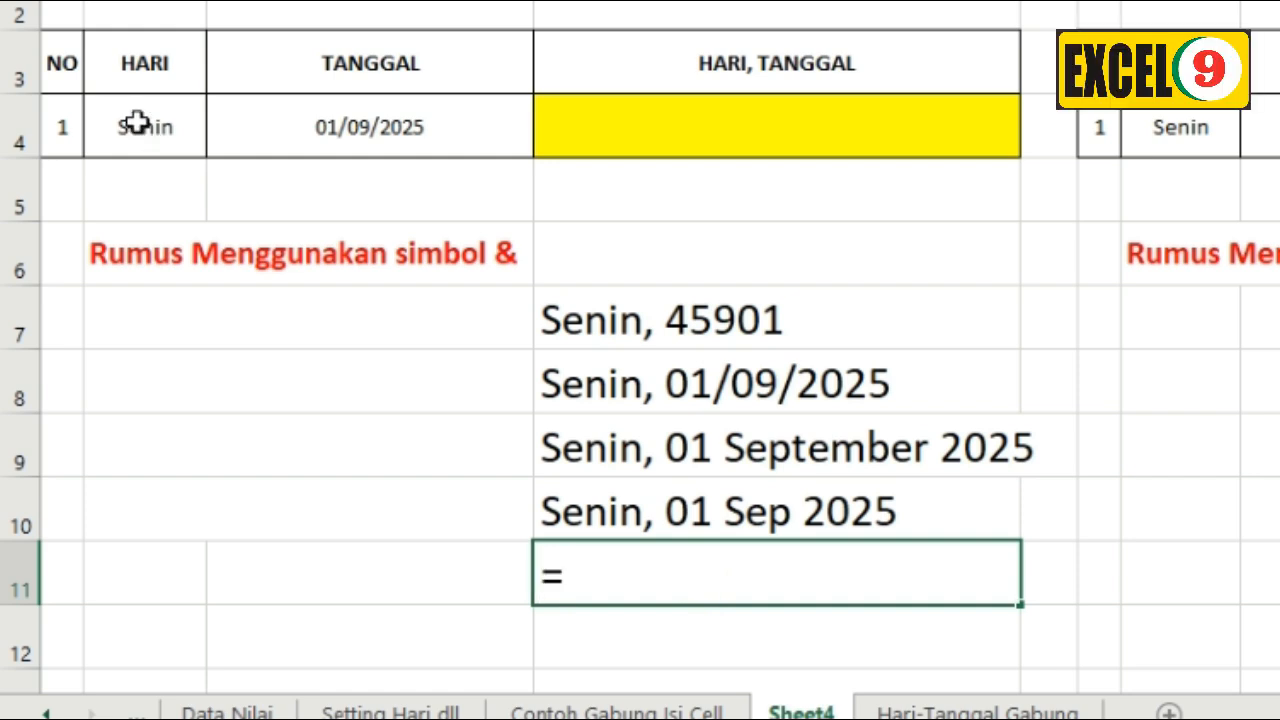
{"action": "left_click", "coordinate": [135, 121]}
{"action": "type", "text": "&"}
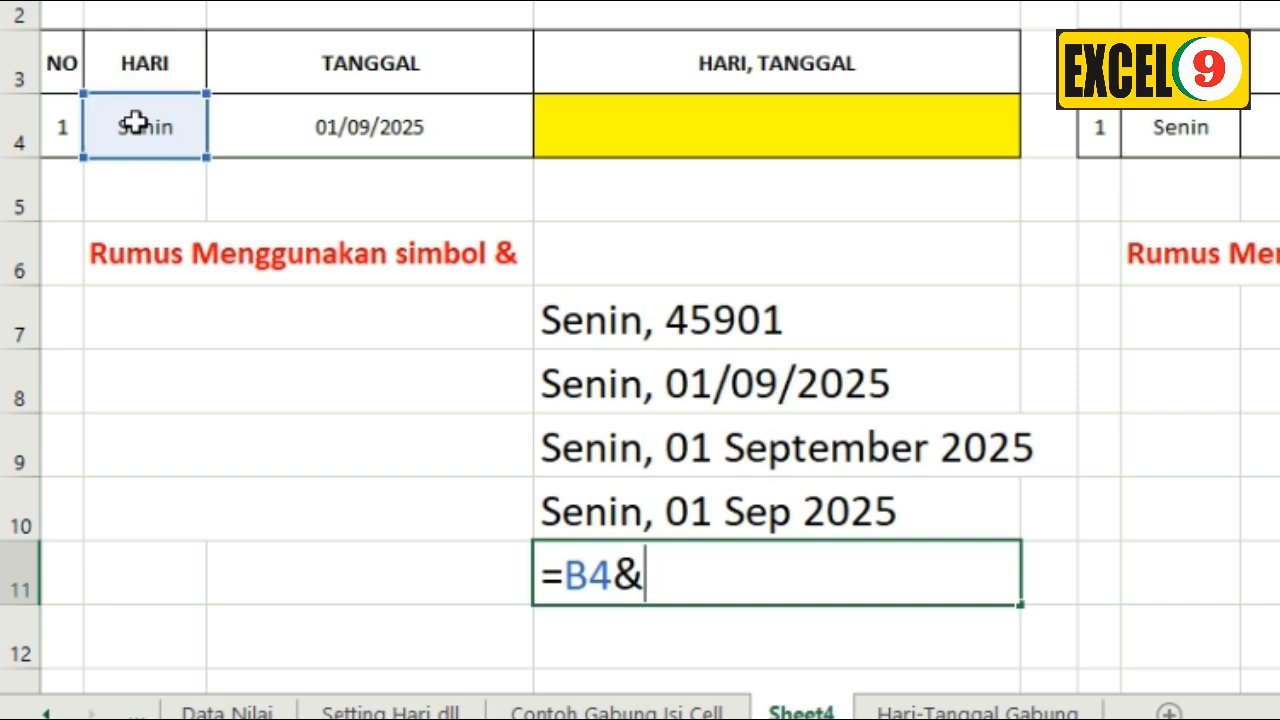
{"action": "type", "text": "\", "}
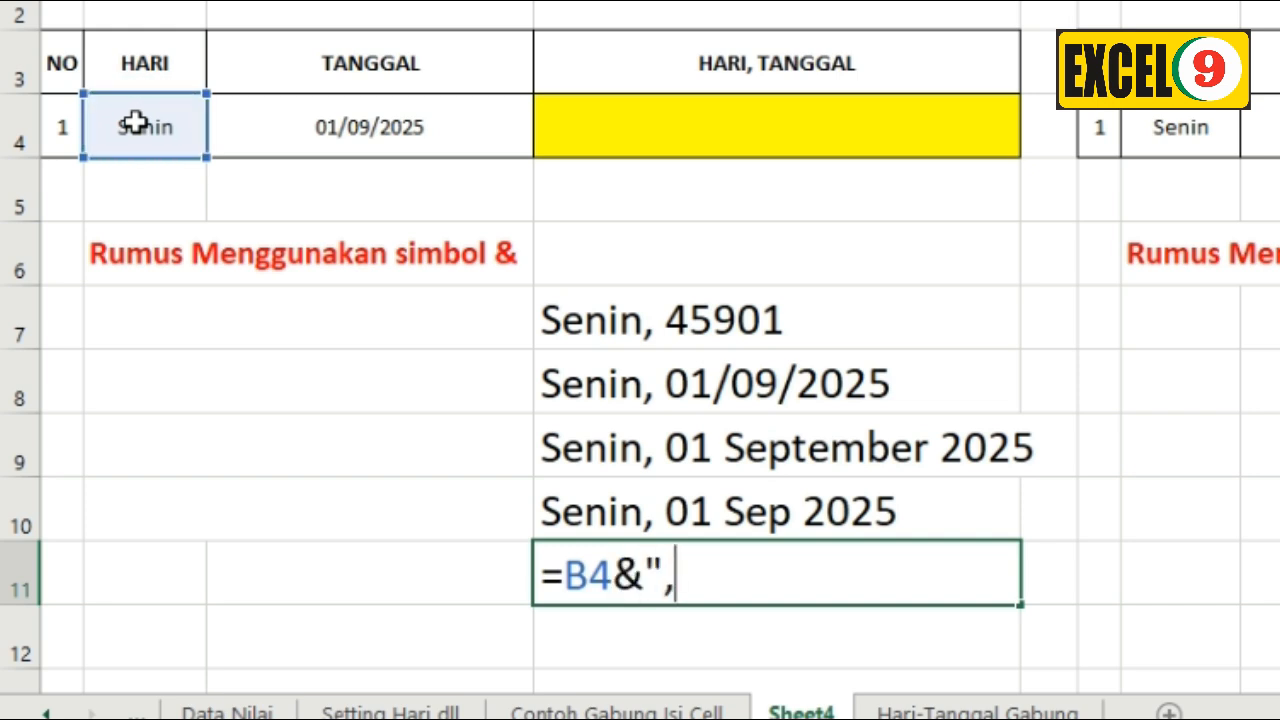
{"action": "type", "text": "\""}
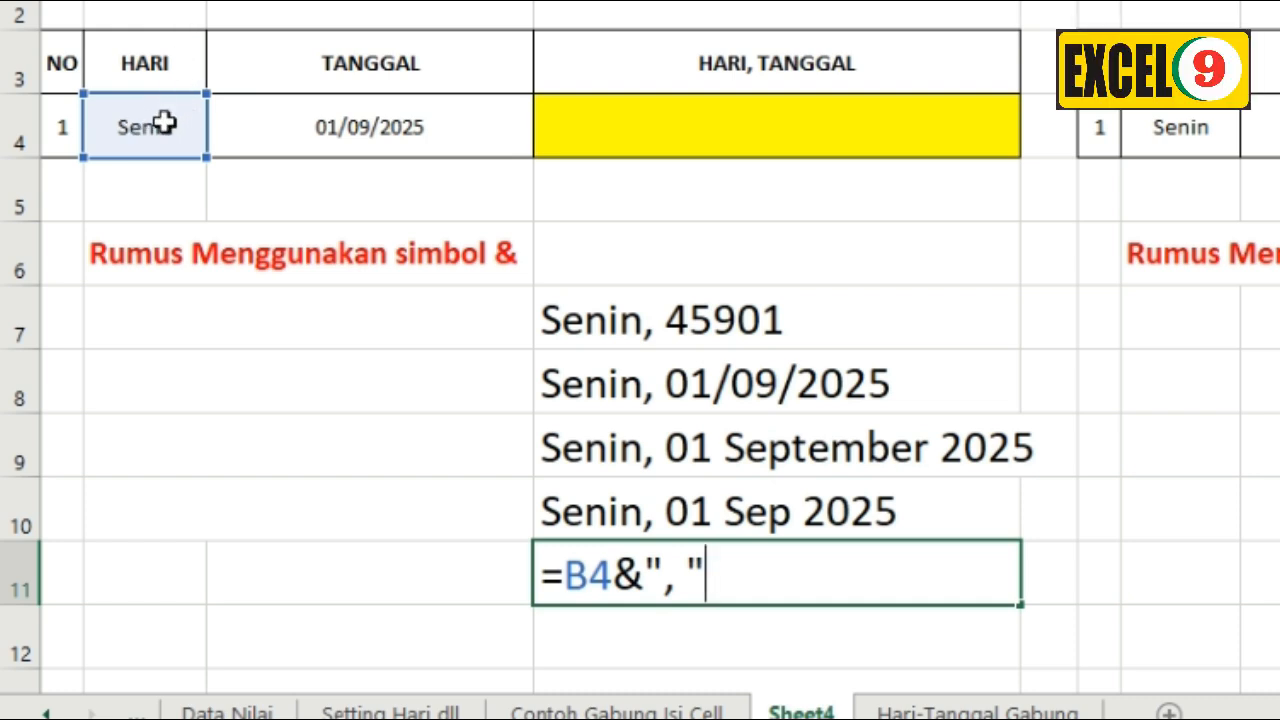
{"action": "type", "text": "&"}
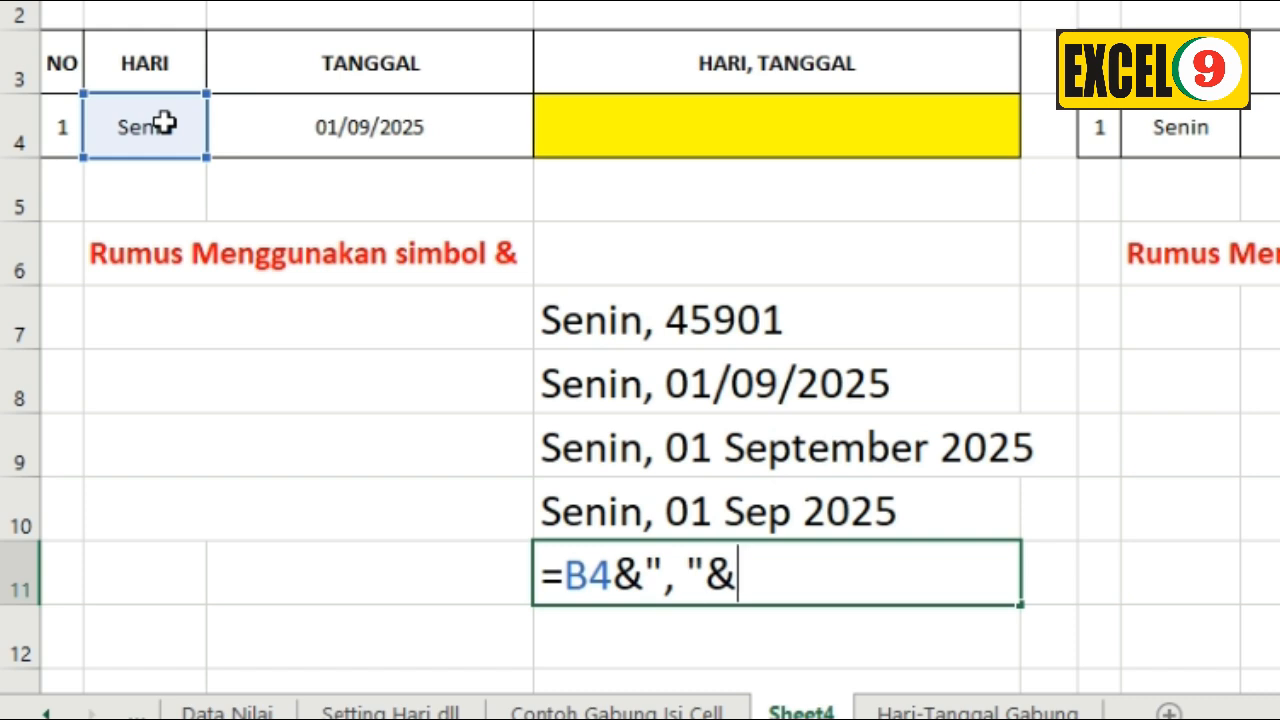
{"action": "type", "text": "tex"}
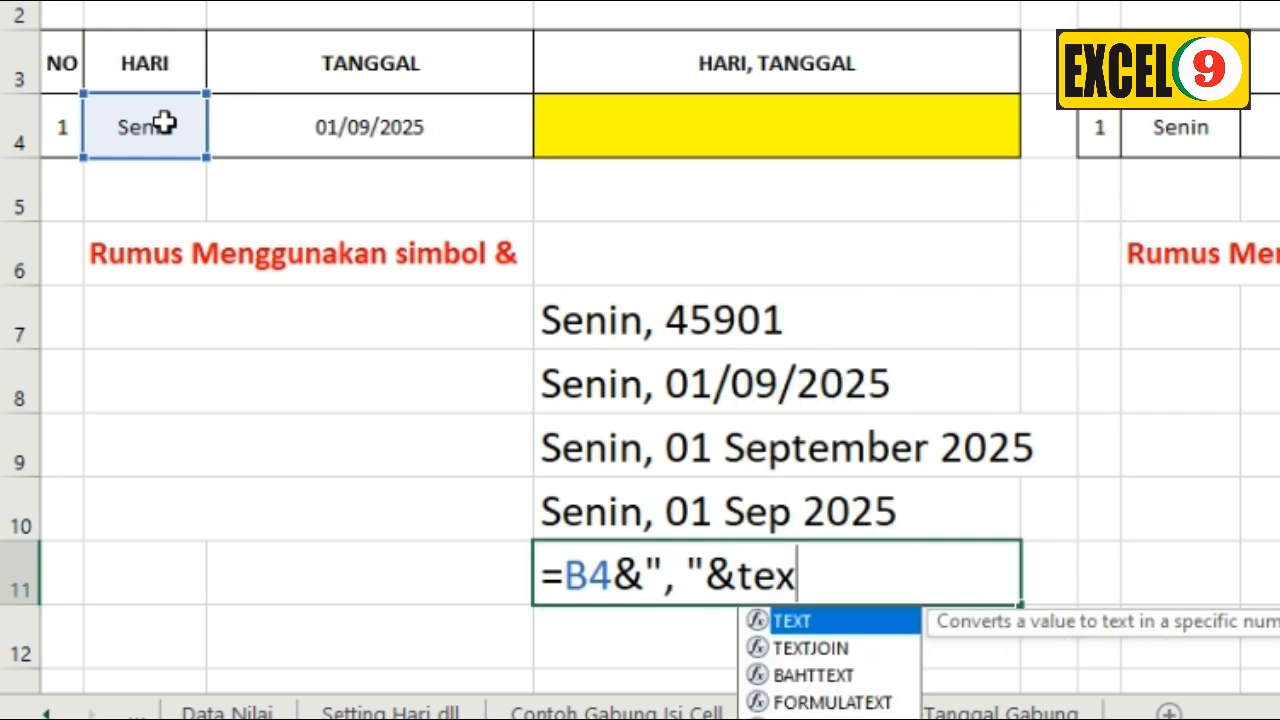
{"action": "type", "text": "t("}
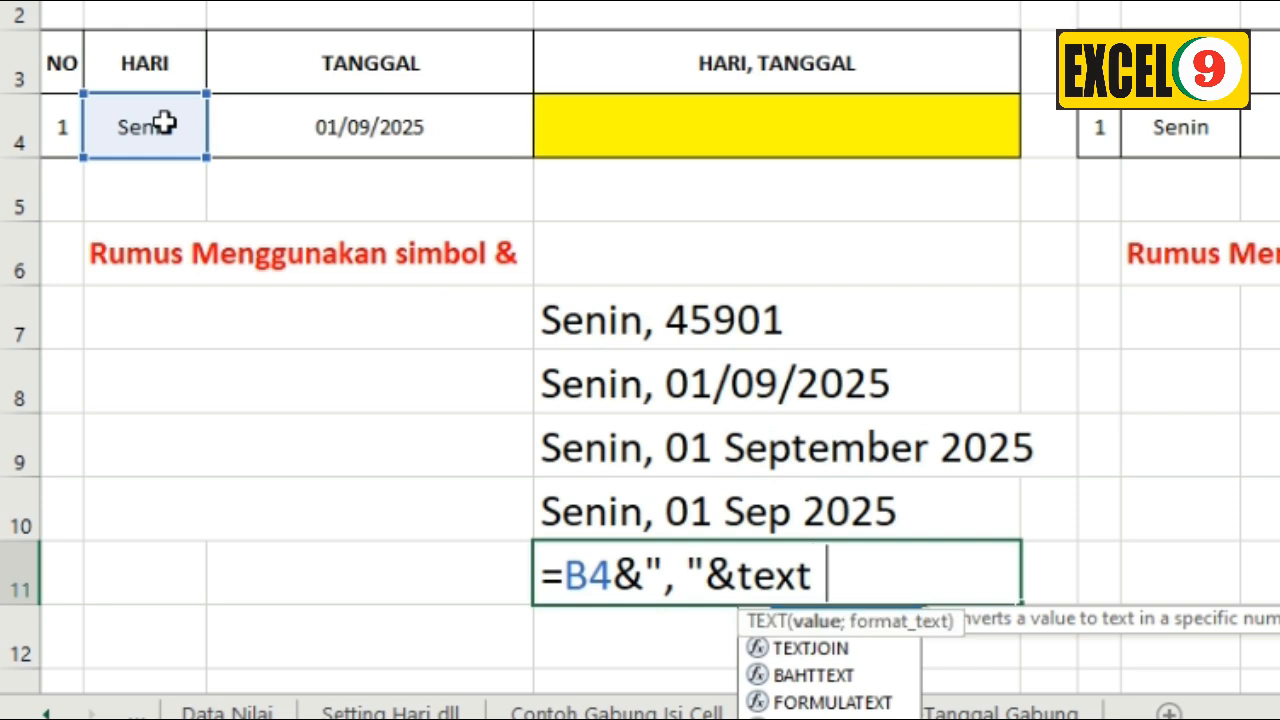
{"action": "left_click", "coordinate": [380, 124]}
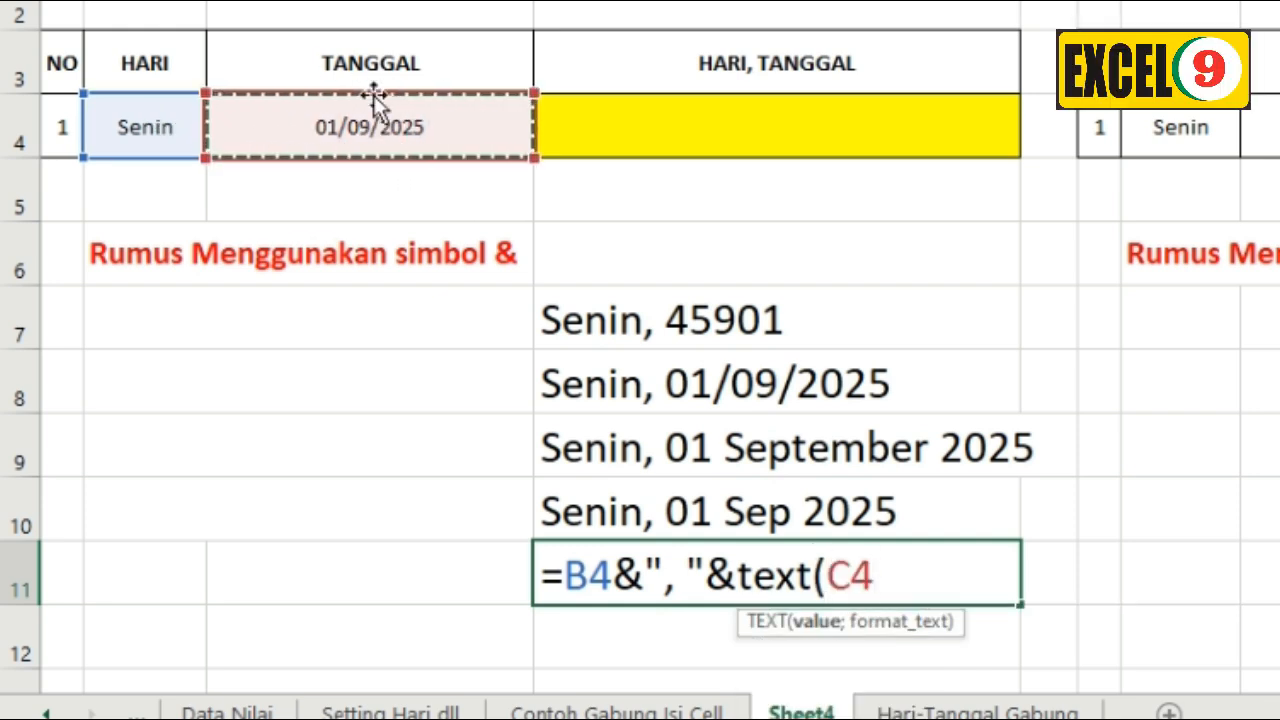
{"action": "type", "text": ";"}
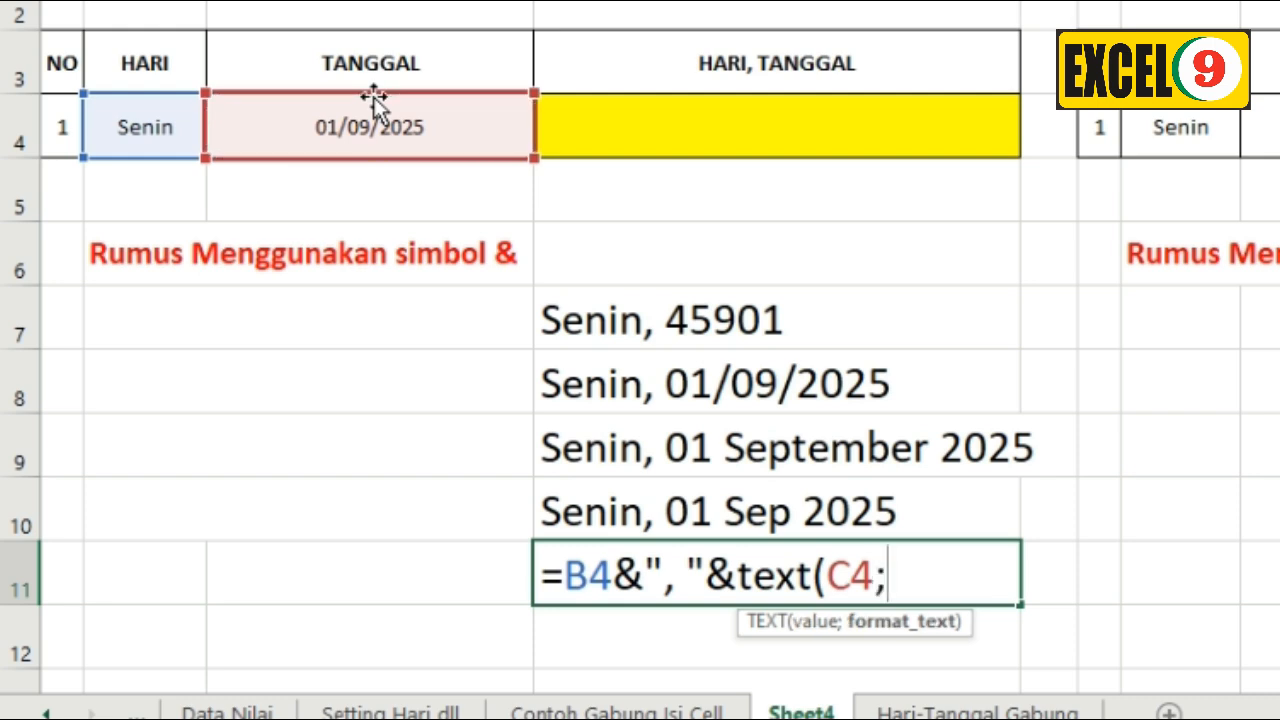
{"action": "type", "text": "\""}
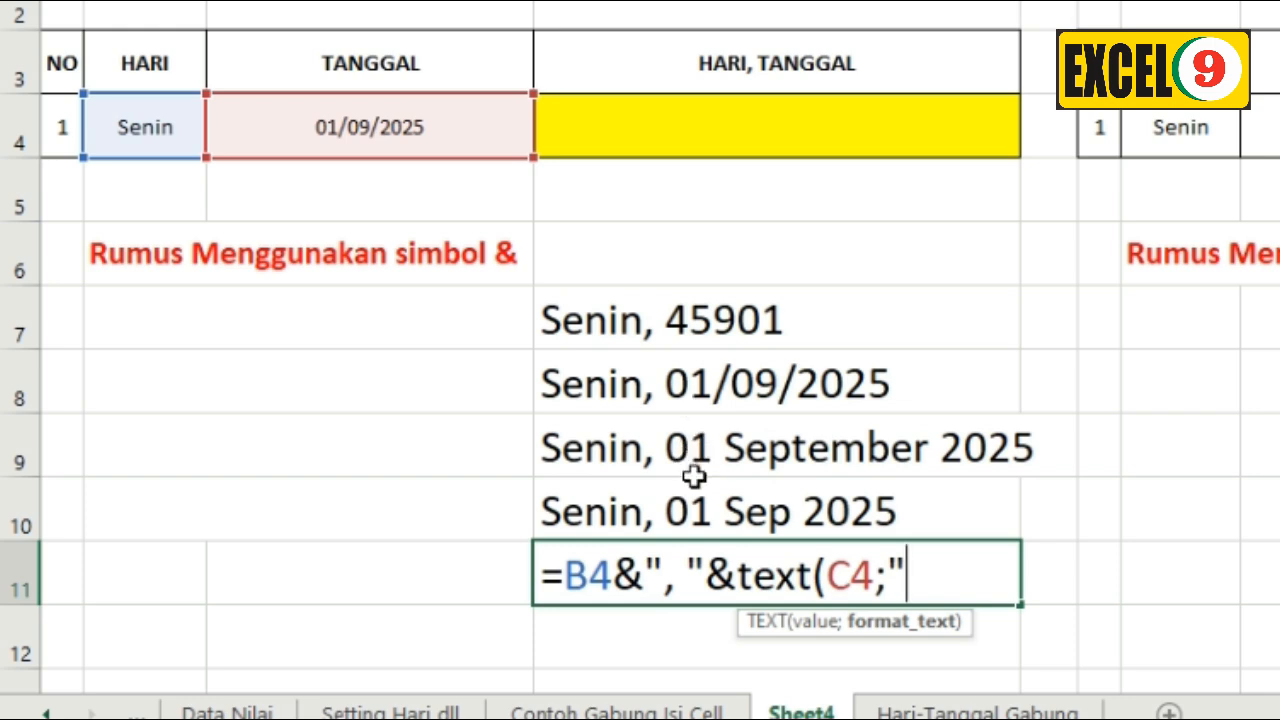
{"action": "type", "text": "d"}
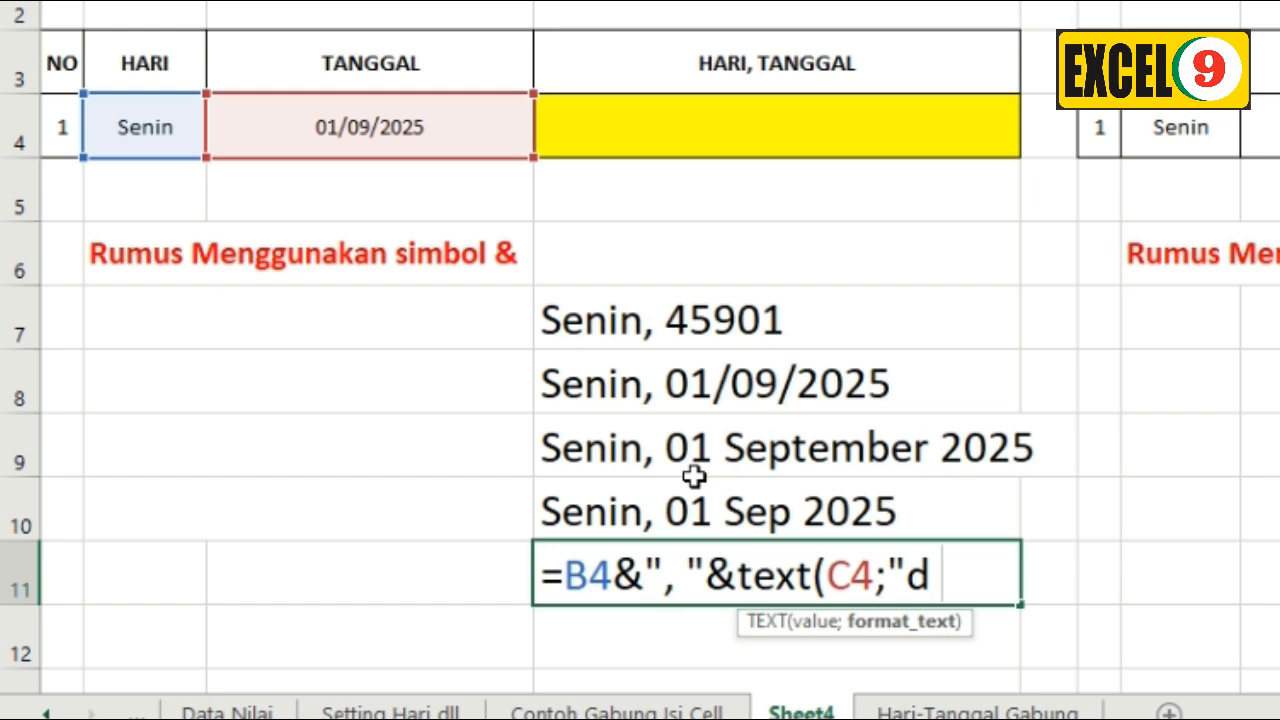
{"action": "type", "text": " mmmm"}
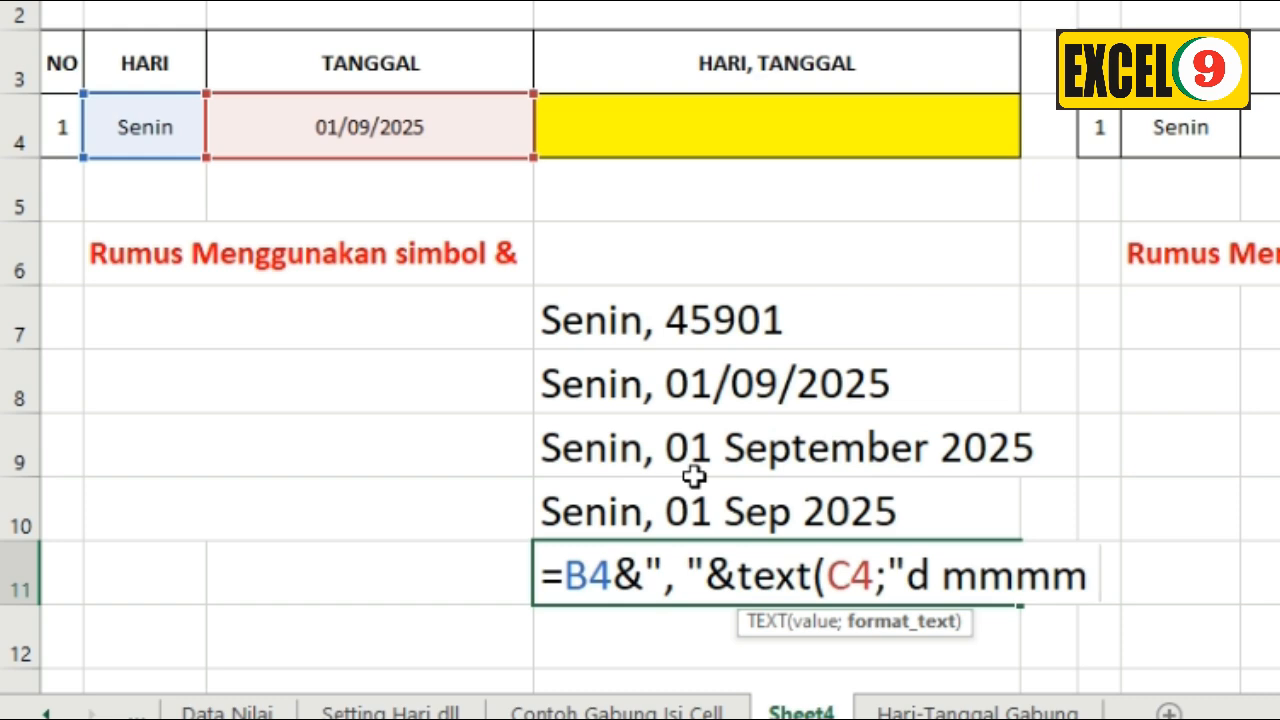
{"action": "type", "text": " yyyy"}
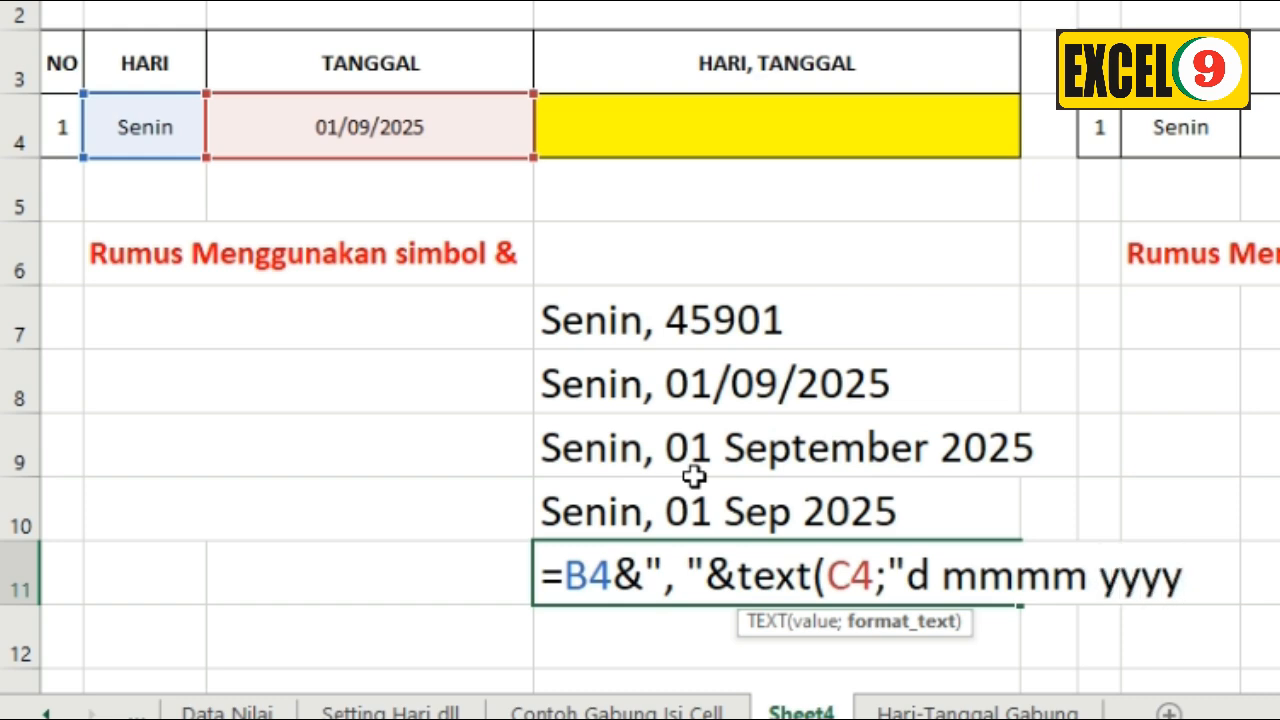
{"action": "type", "text": "\""}
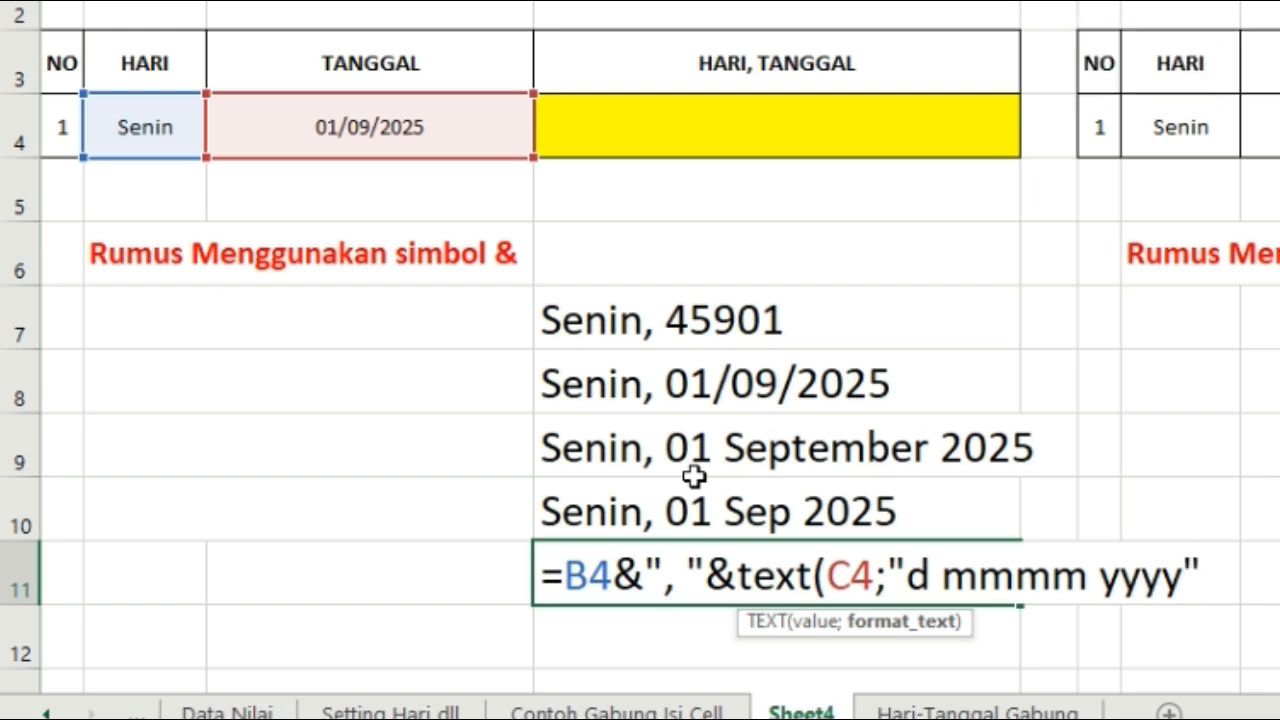
{"action": "type", "text": ")"}
{"action": "key", "text": "ctrl+Return"}
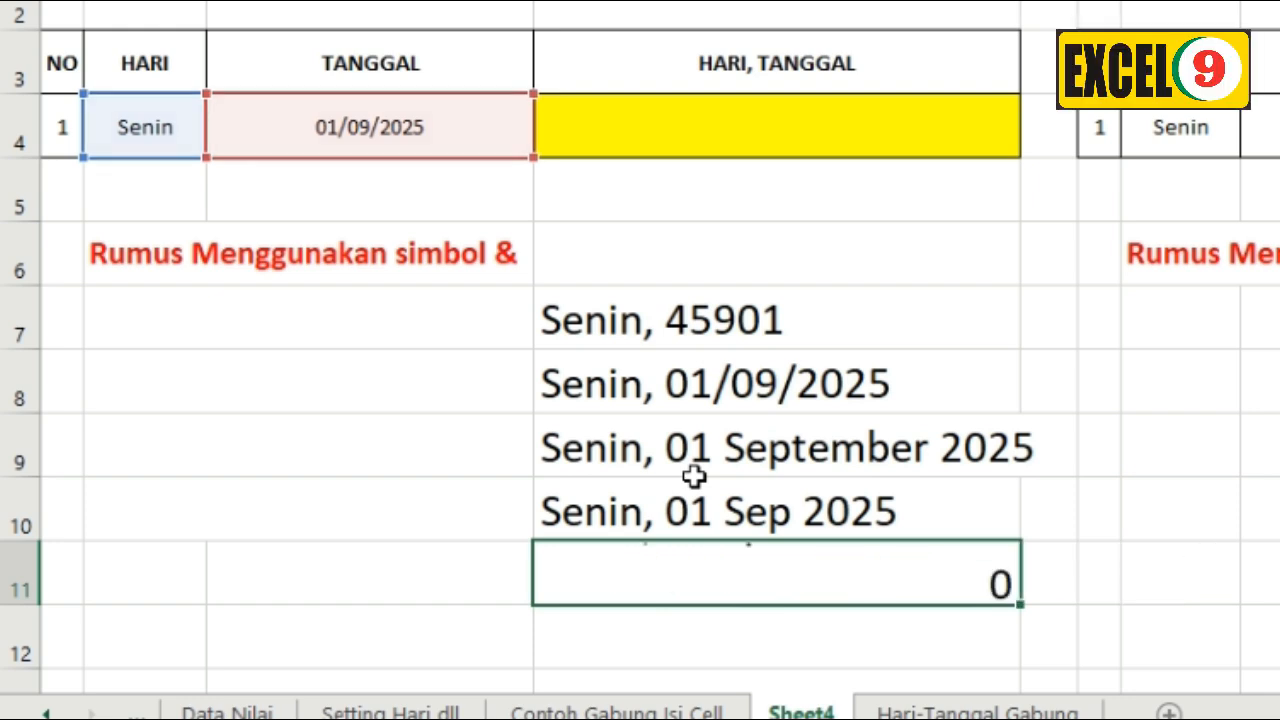
{"action": "key", "text": "Return"}
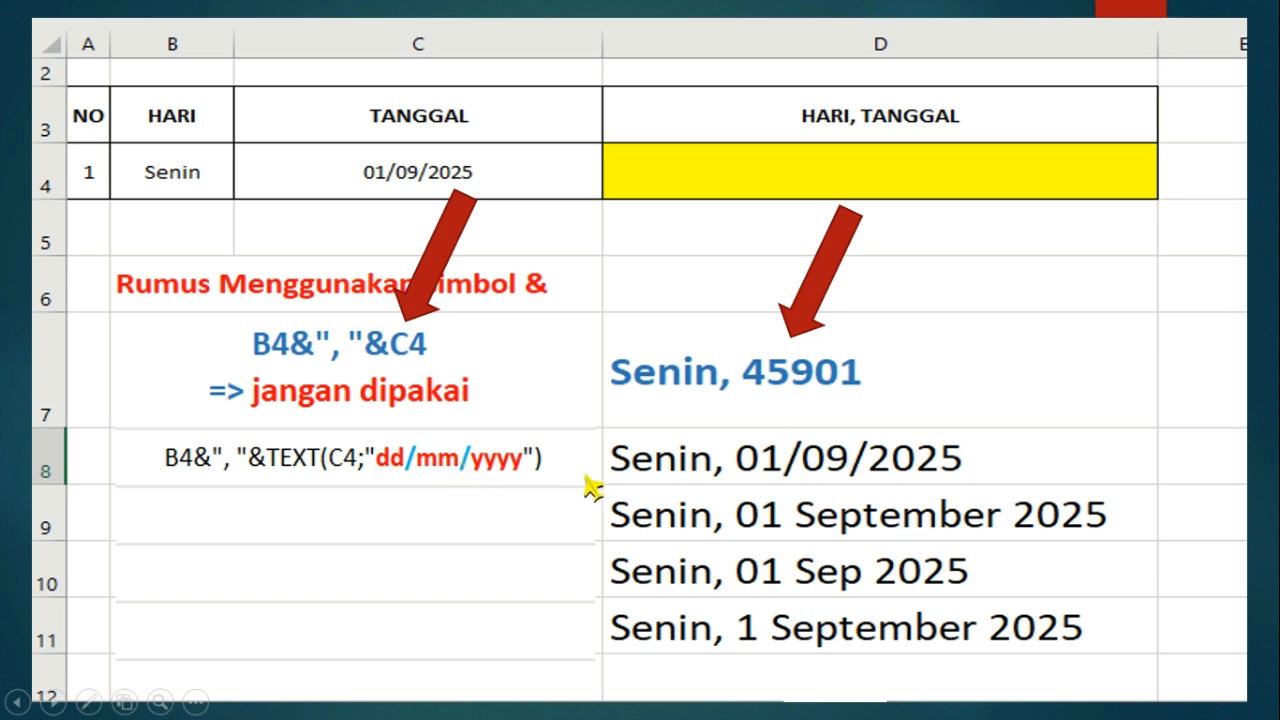
{"action": "left_click", "coordinate": [985, 470]}
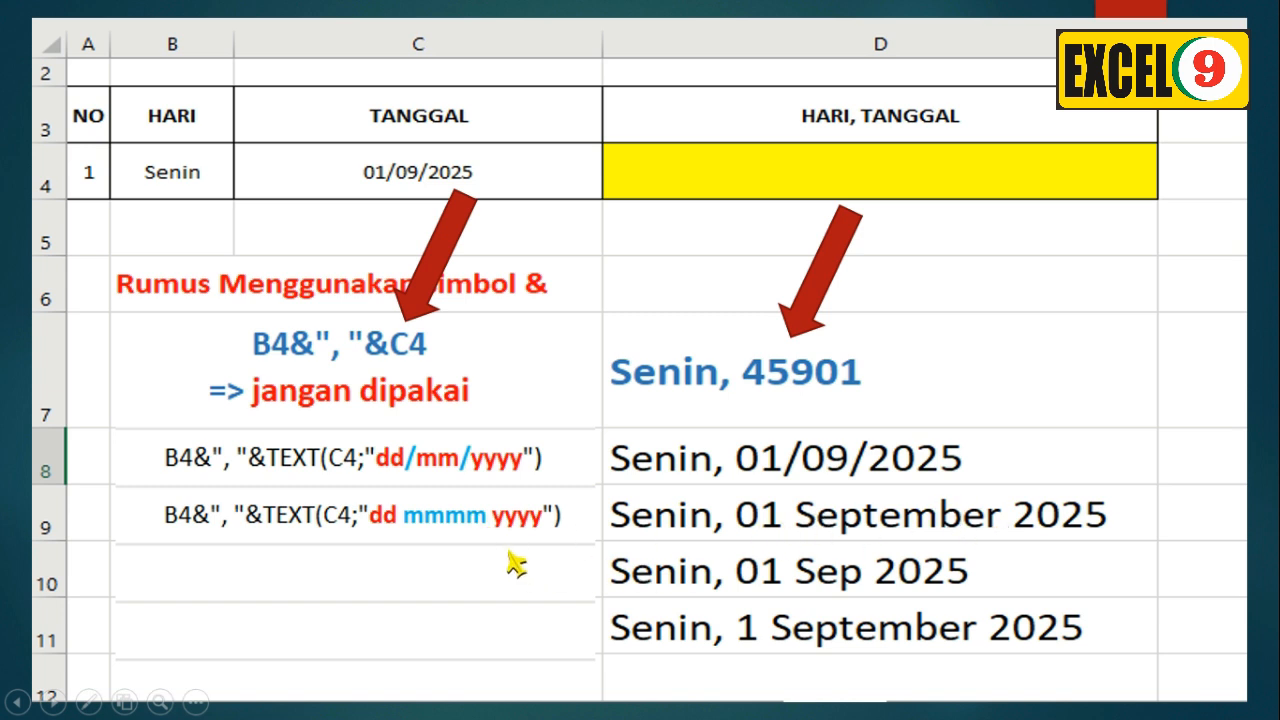
{"action": "left_click", "coordinate": [503, 585]}
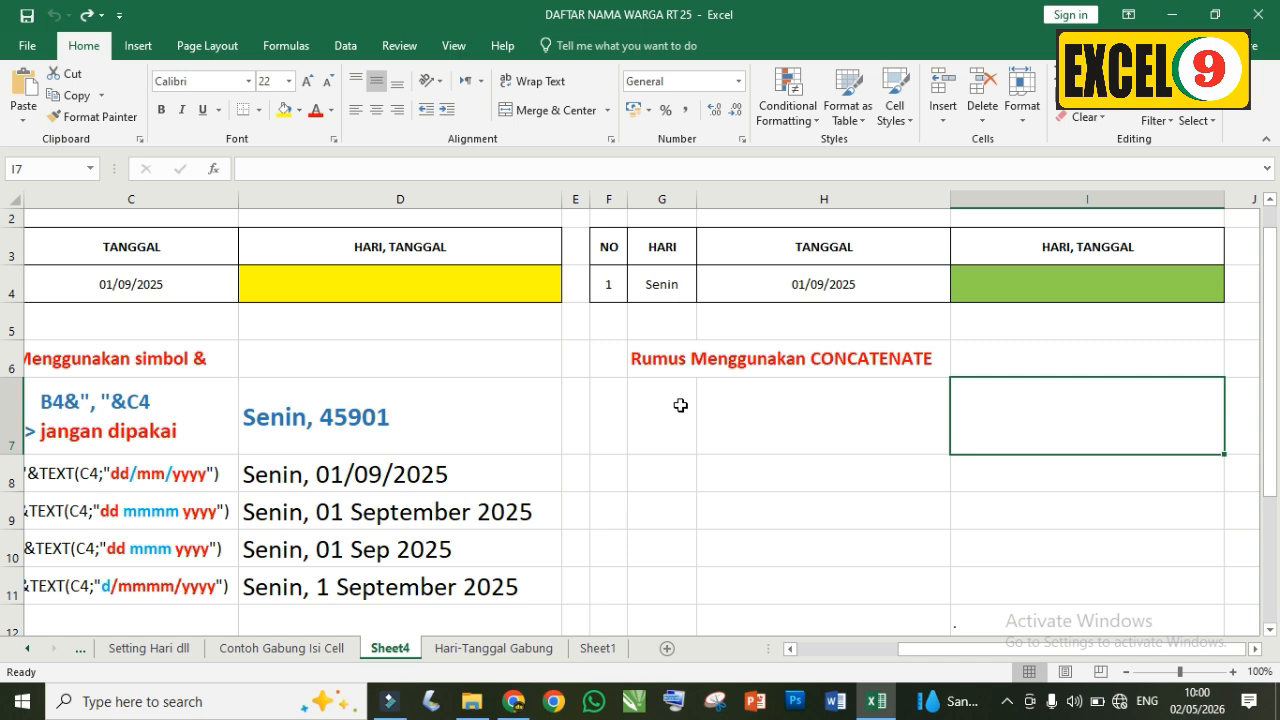
Step: Narrow column H to fit its TANGGAL date and widen column I under HARI, TANGGAL in the CONCATENATE table
{"action": "left_click_drag", "start_coordinate": [660, 358], "coordinate": [1011, 359]}
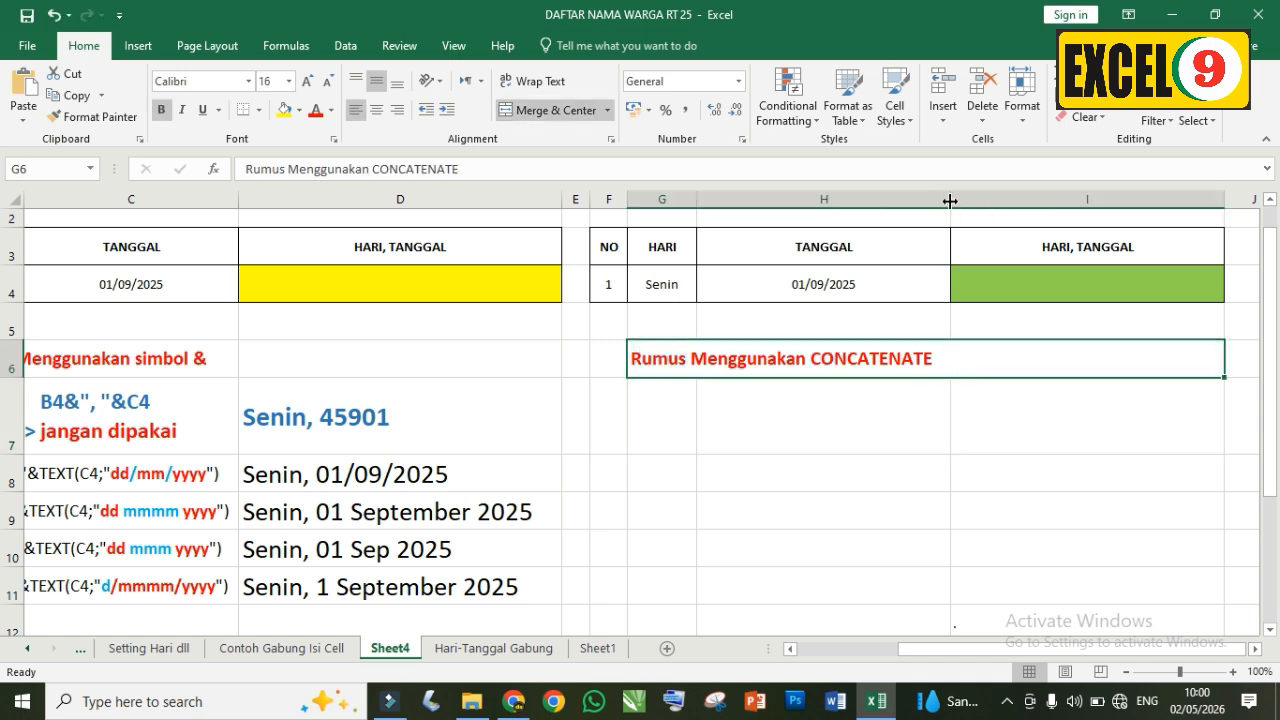
{"action": "left_click_drag", "start_coordinate": [950, 201], "coordinate": [795, 228]}
{"action": "left_click_drag", "start_coordinate": [1068, 196], "coordinate": [1192, 193]}
{"action": "left_click", "coordinate": [886, 431]}
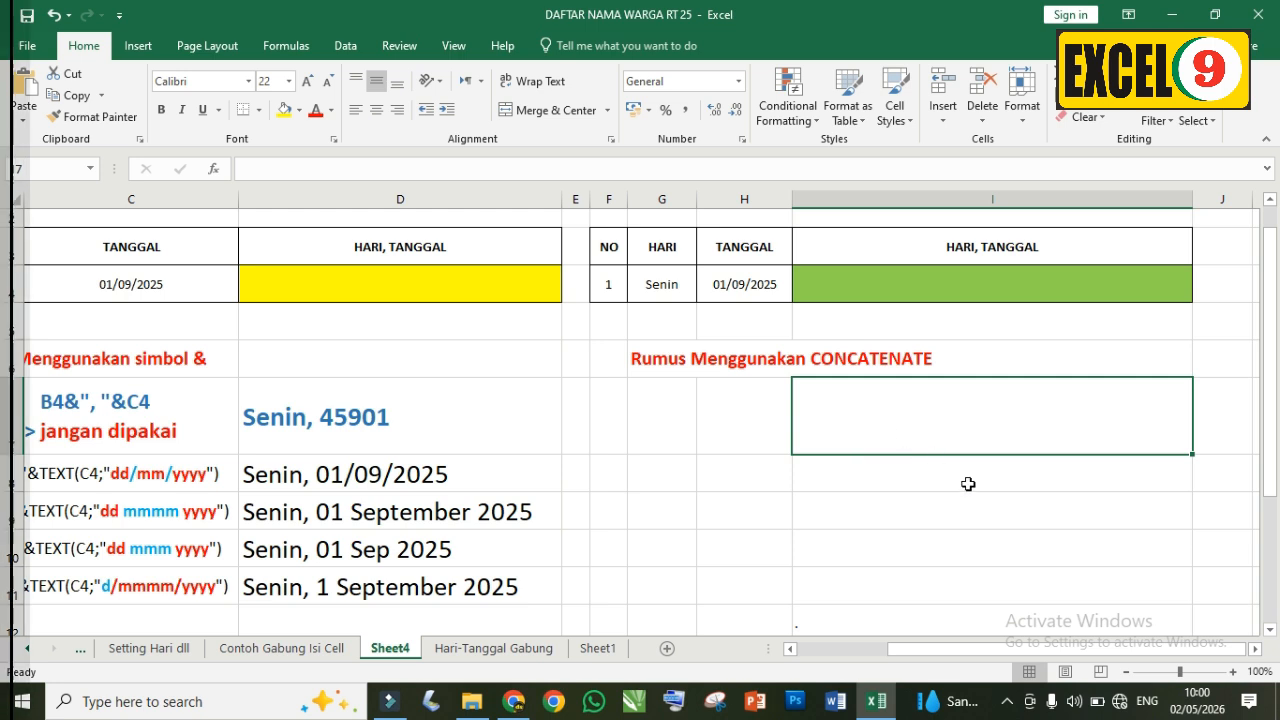
Step: Enter the formula =CONCATENATE(G4;", ";H4) in I7 to join the day and the date
{"action": "type", "text": "="}
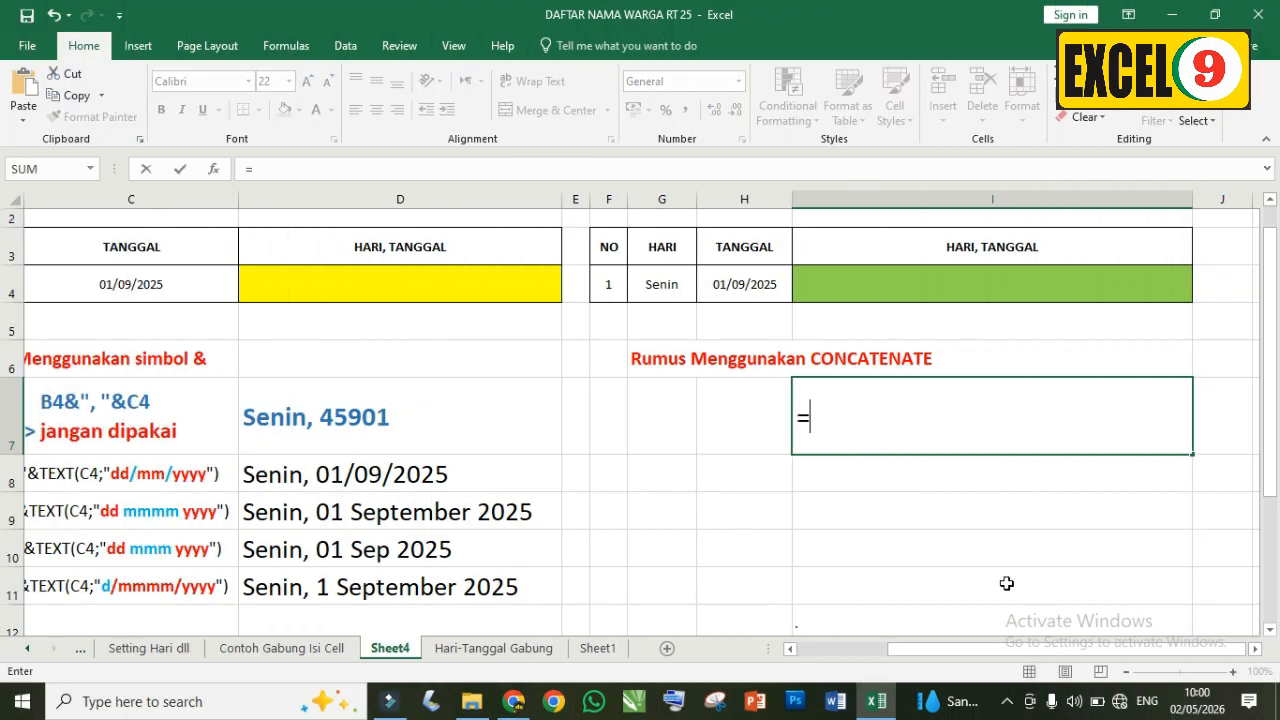
{"action": "type", "text": "conca"}
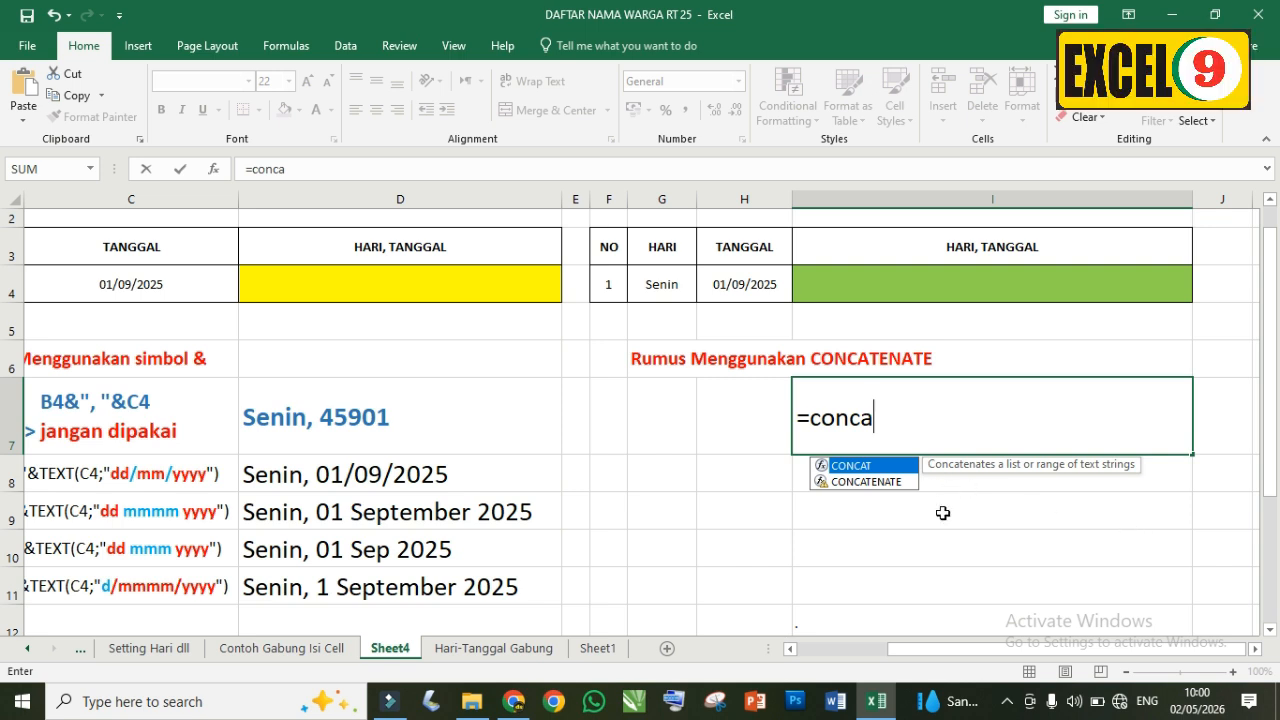
{"action": "double_click", "coordinate": [866, 482]}
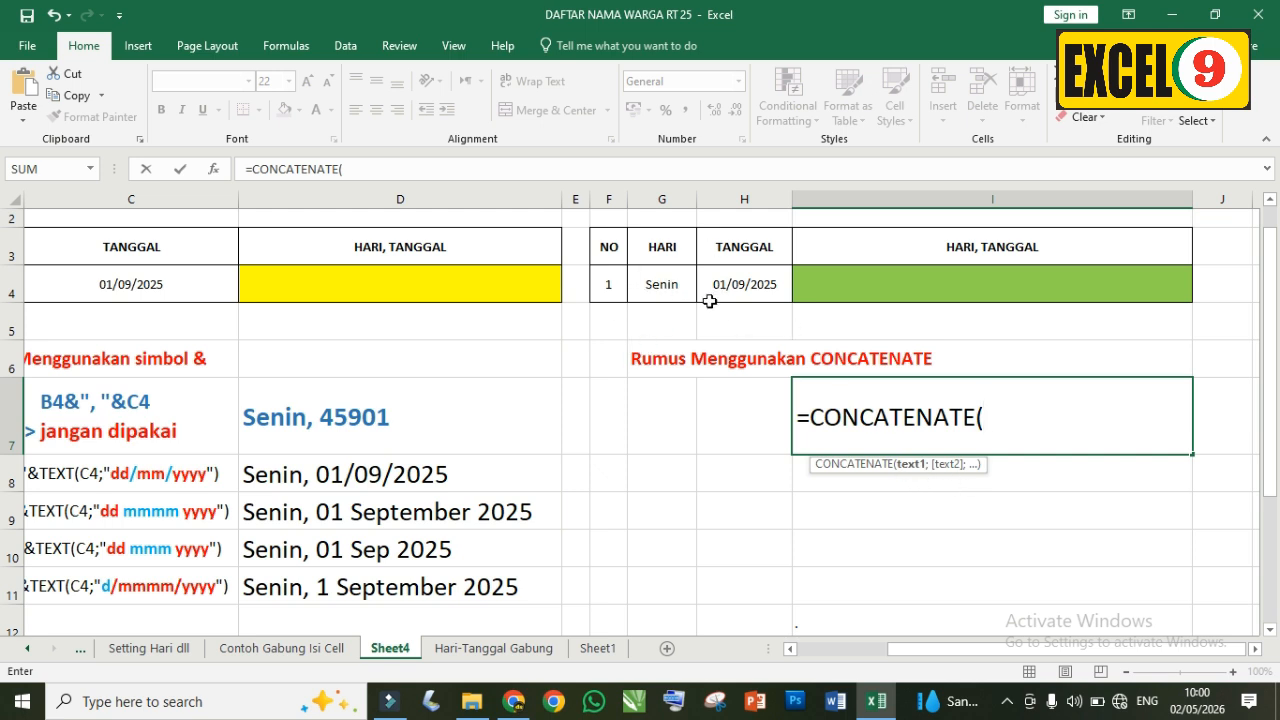
{"action": "left_click", "coordinate": [663, 290]}
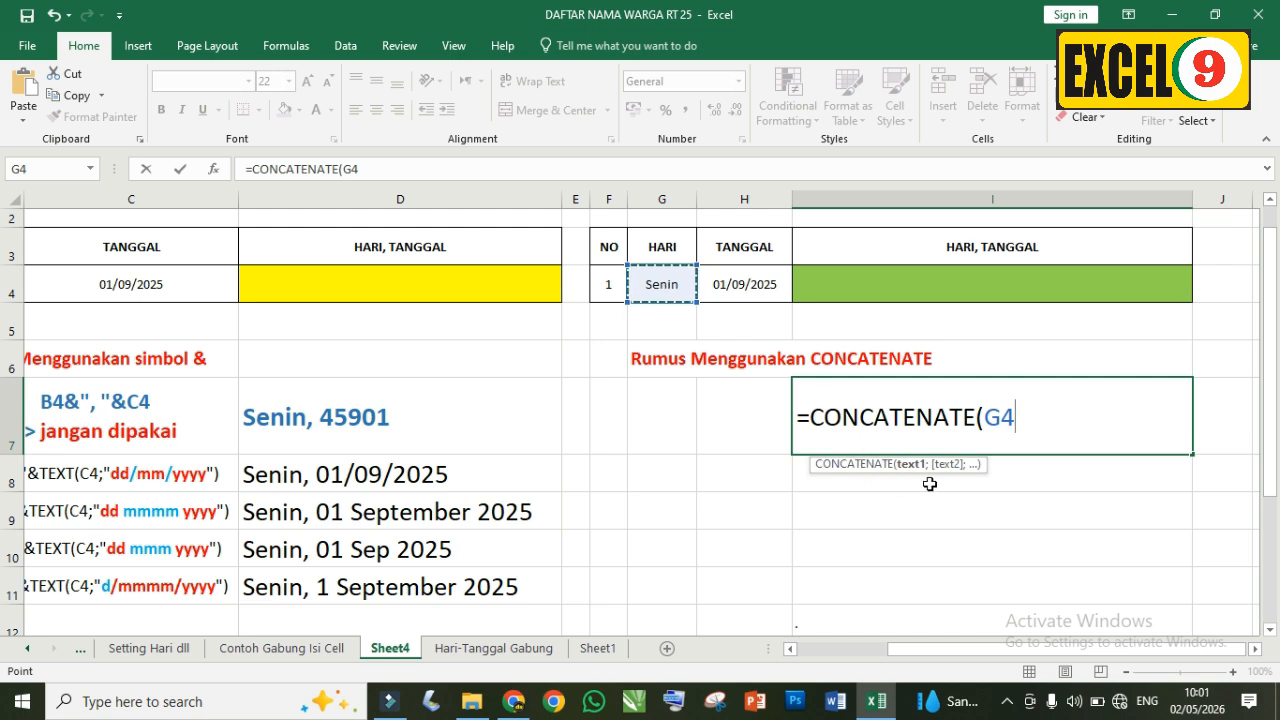
{"action": "type", "text": ";\","}
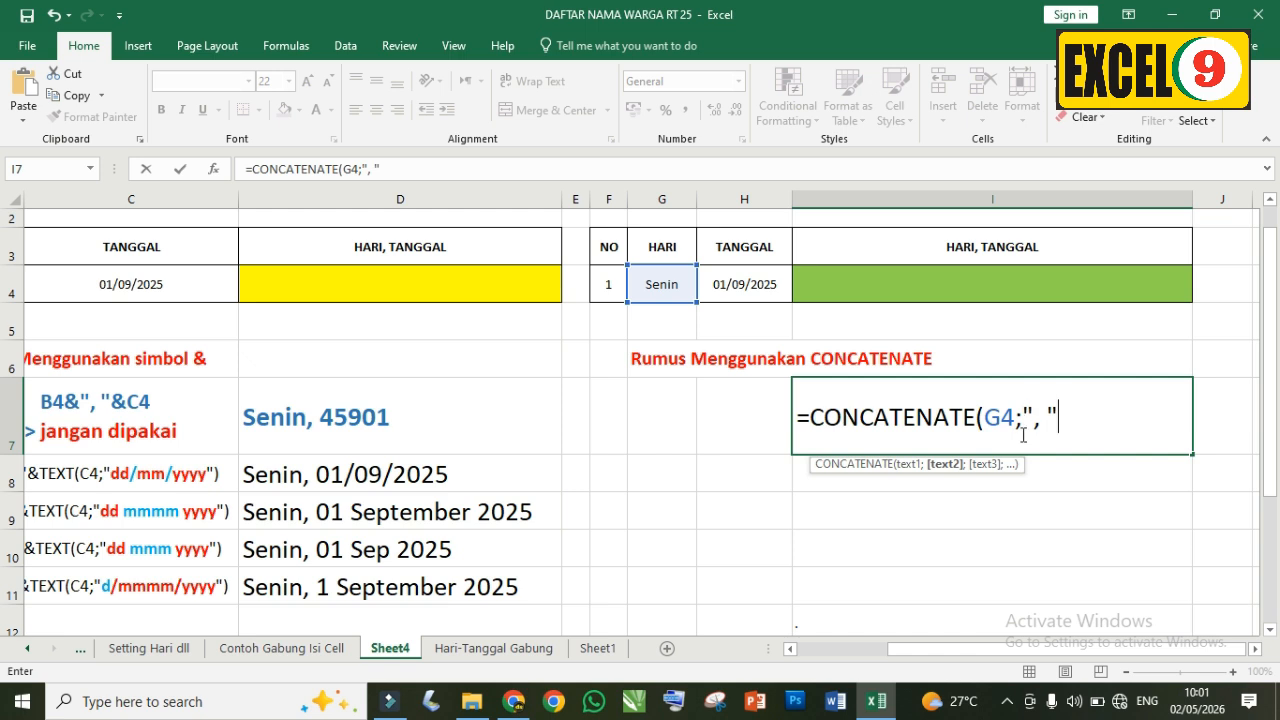
{"action": "type", "text": "\";"}
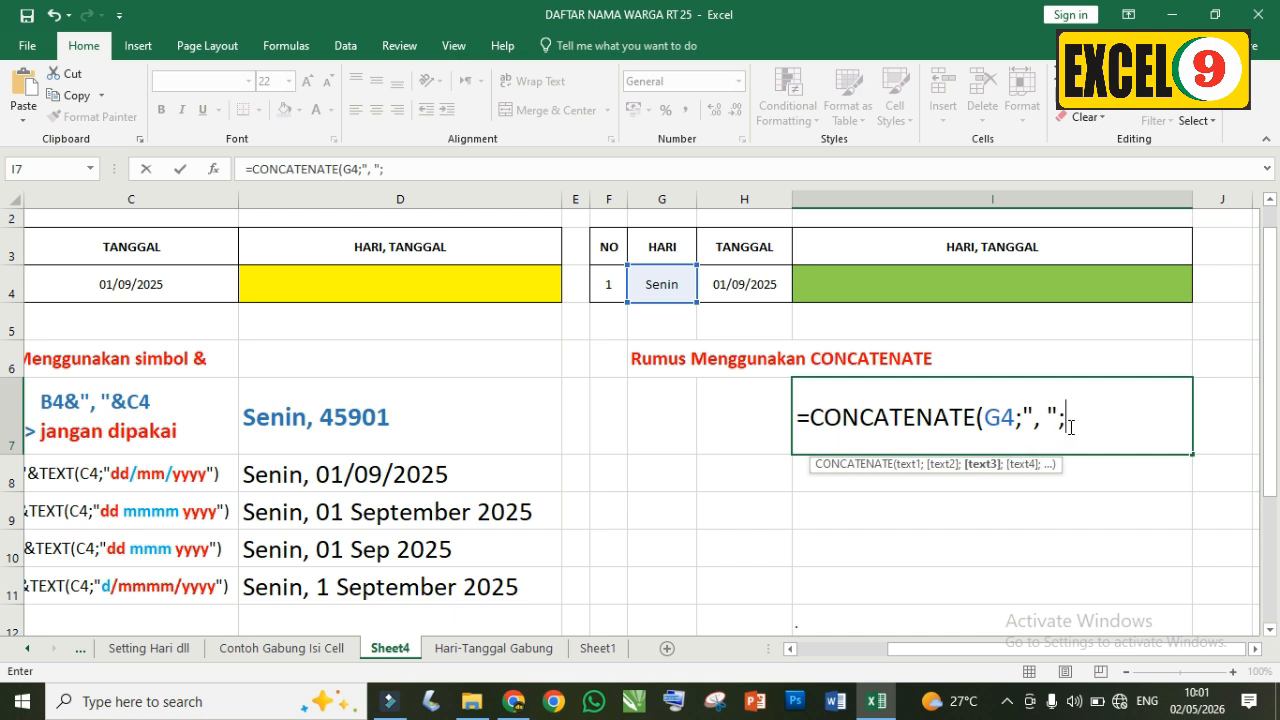
{"action": "left_click", "coordinate": [751, 284]}
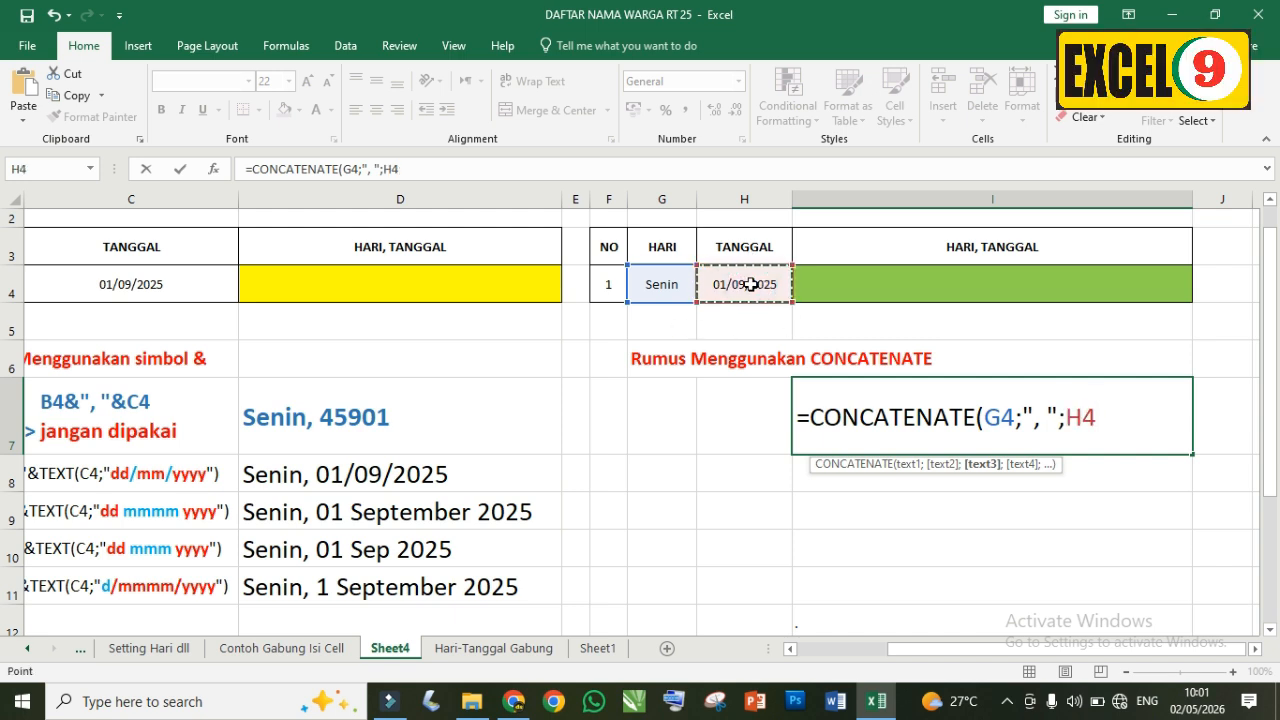
{"action": "type", "text": ")"}
{"action": "key", "text": "Return"}
Step: Make the CONCATENATE result in I7 bold with a blue font colour
{"action": "left_click", "coordinate": [857, 420]}
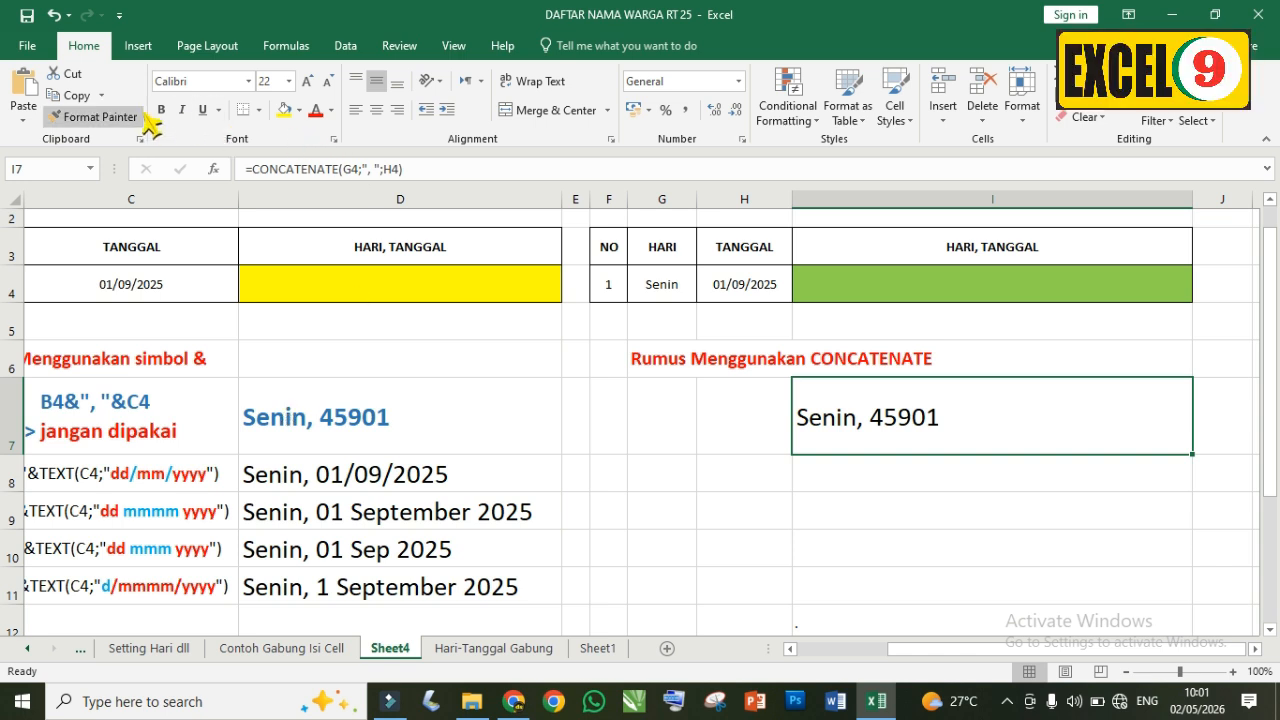
{"action": "left_click", "coordinate": [330, 110]}
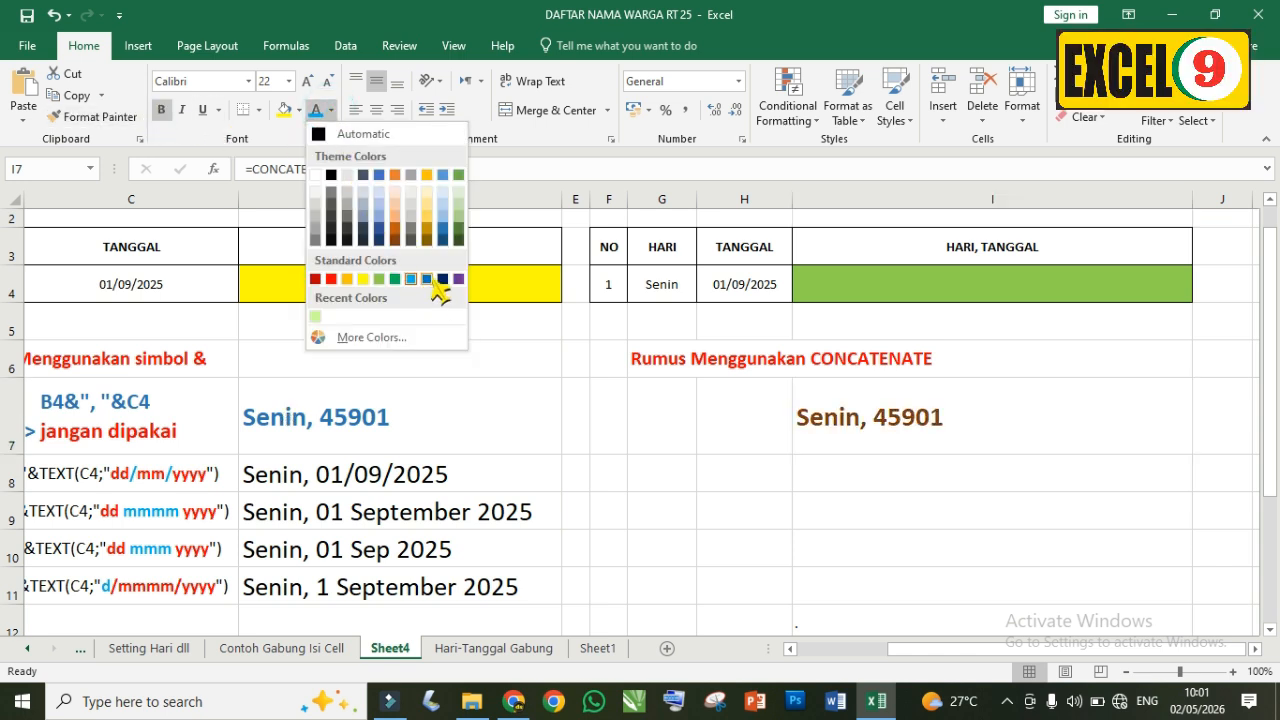
{"action": "left_click", "coordinate": [426, 279]}
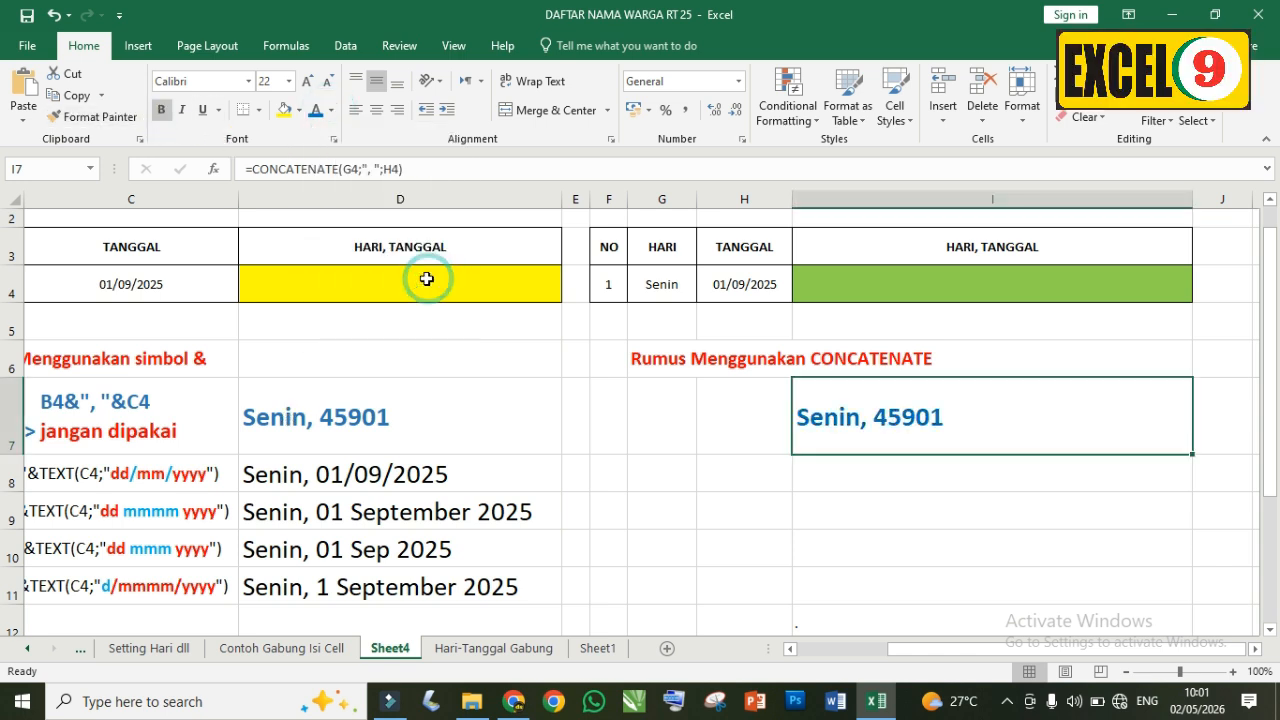
Step: Enter the formula =CONCATENATE(G4;", ";TEXT(H4;"dd/mm/yyyy")) in I8 to join the day with the numerically formatted date
{"action": "left_click", "coordinate": [890, 463]}
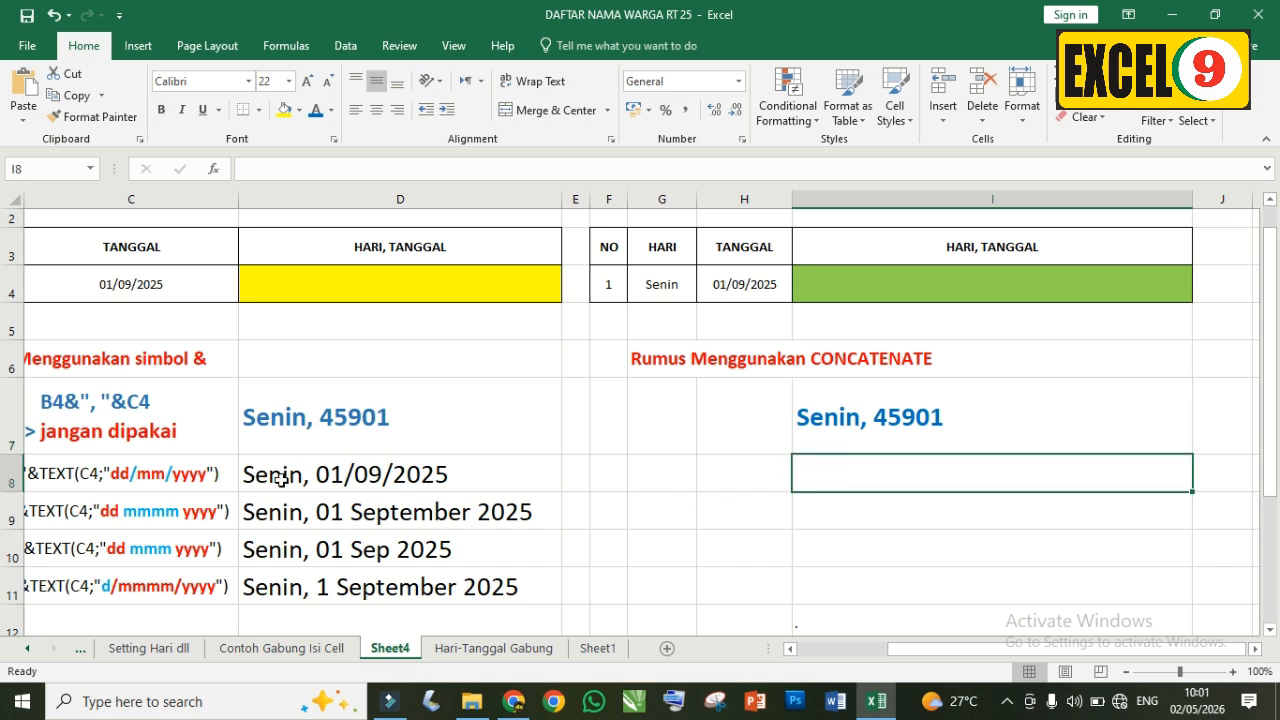
{"action": "type", "text": "="}
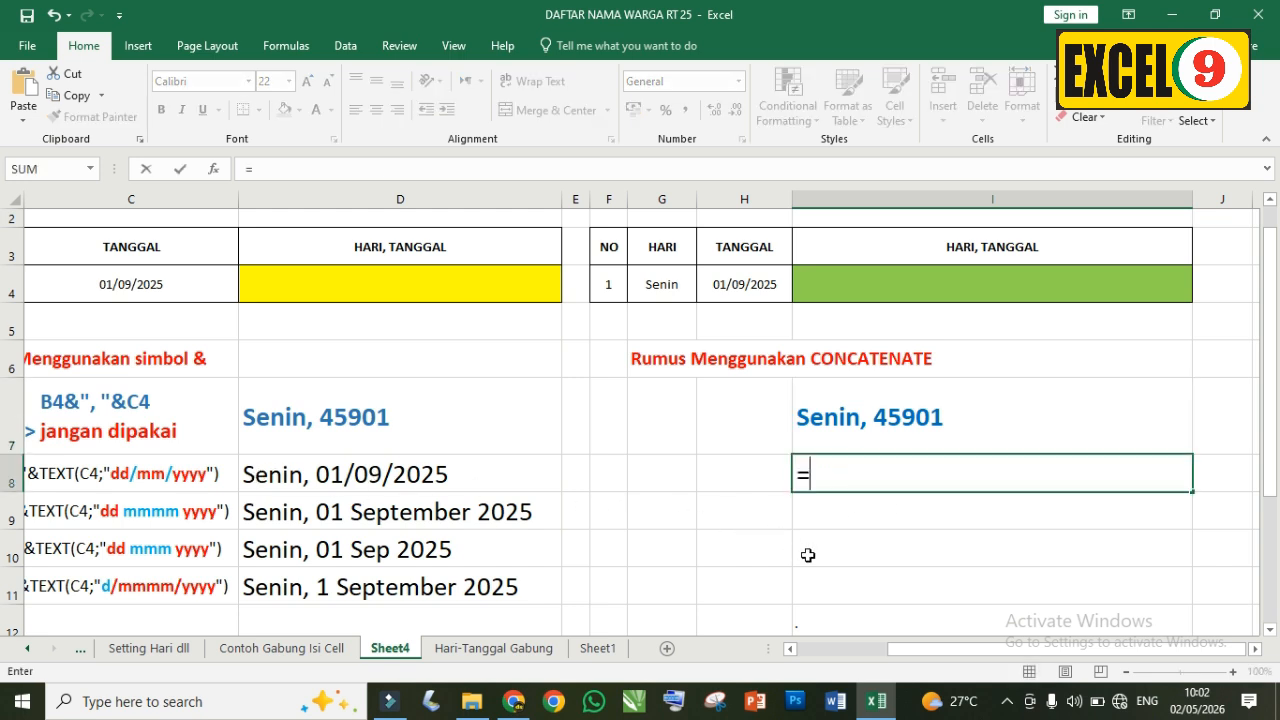
{"action": "type", "text": "conca"}
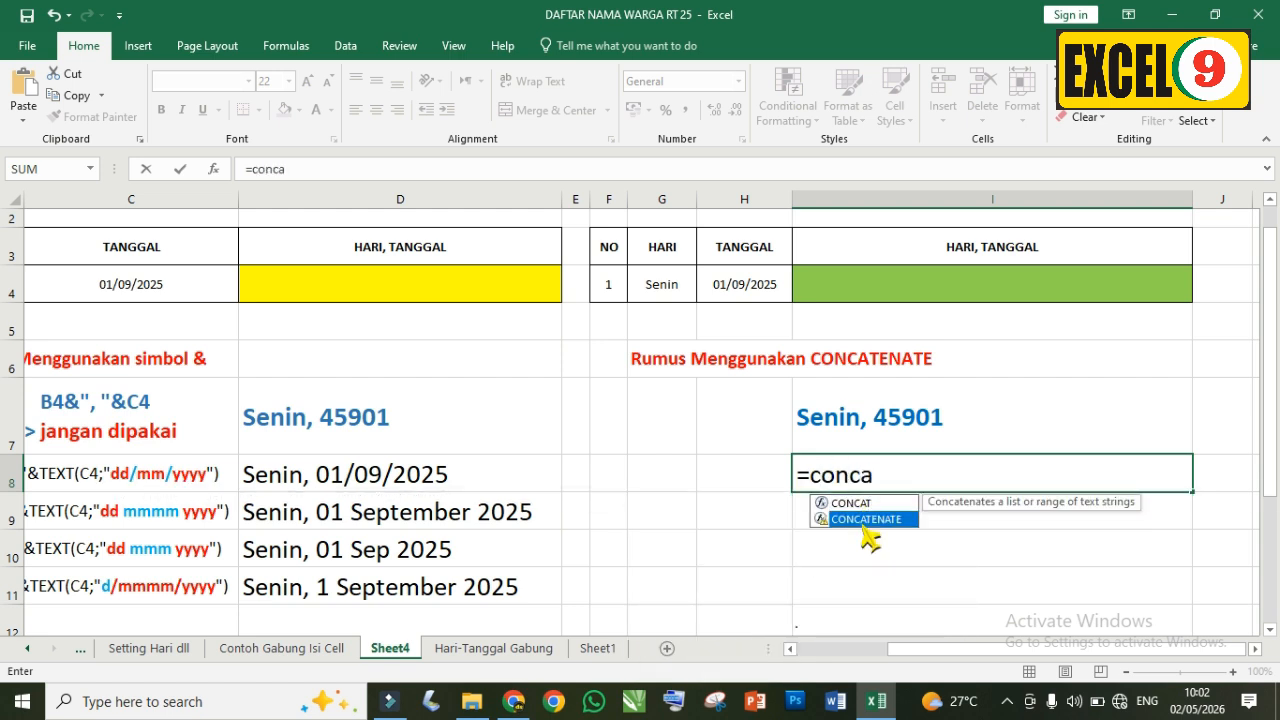
{"action": "double_click", "coordinate": [855, 518]}
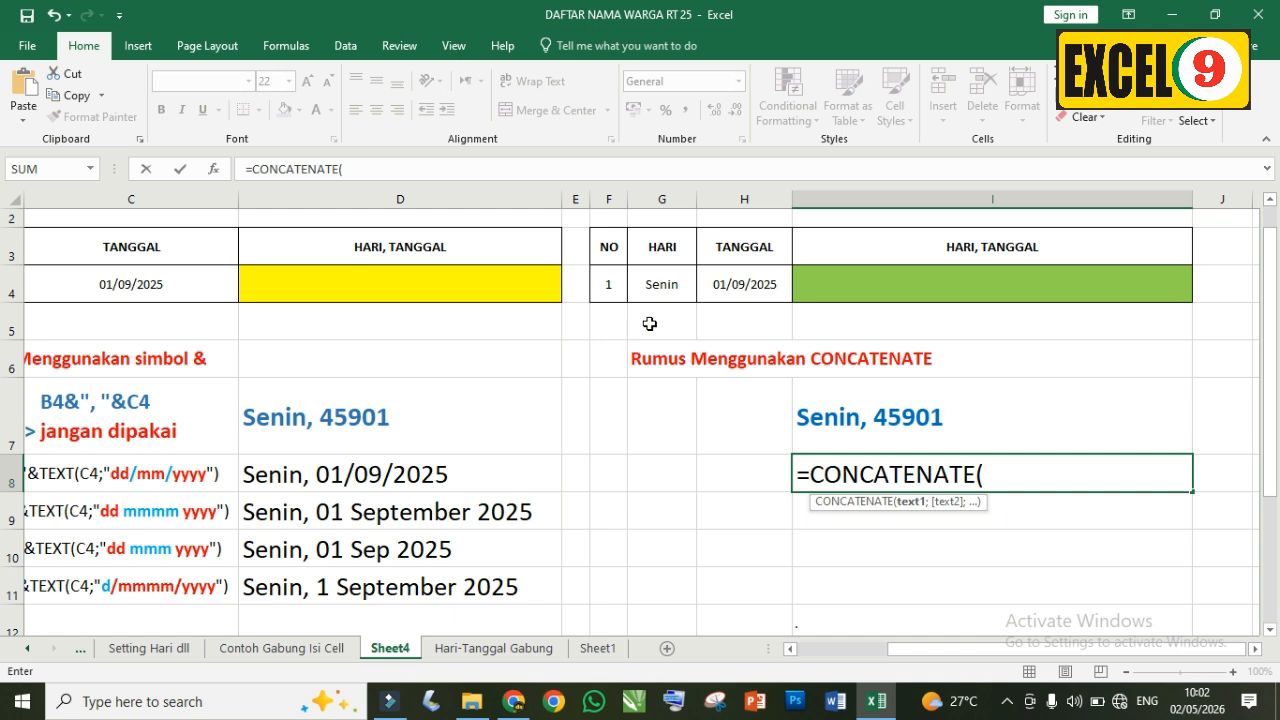
{"action": "left_click", "coordinate": [658, 288]}
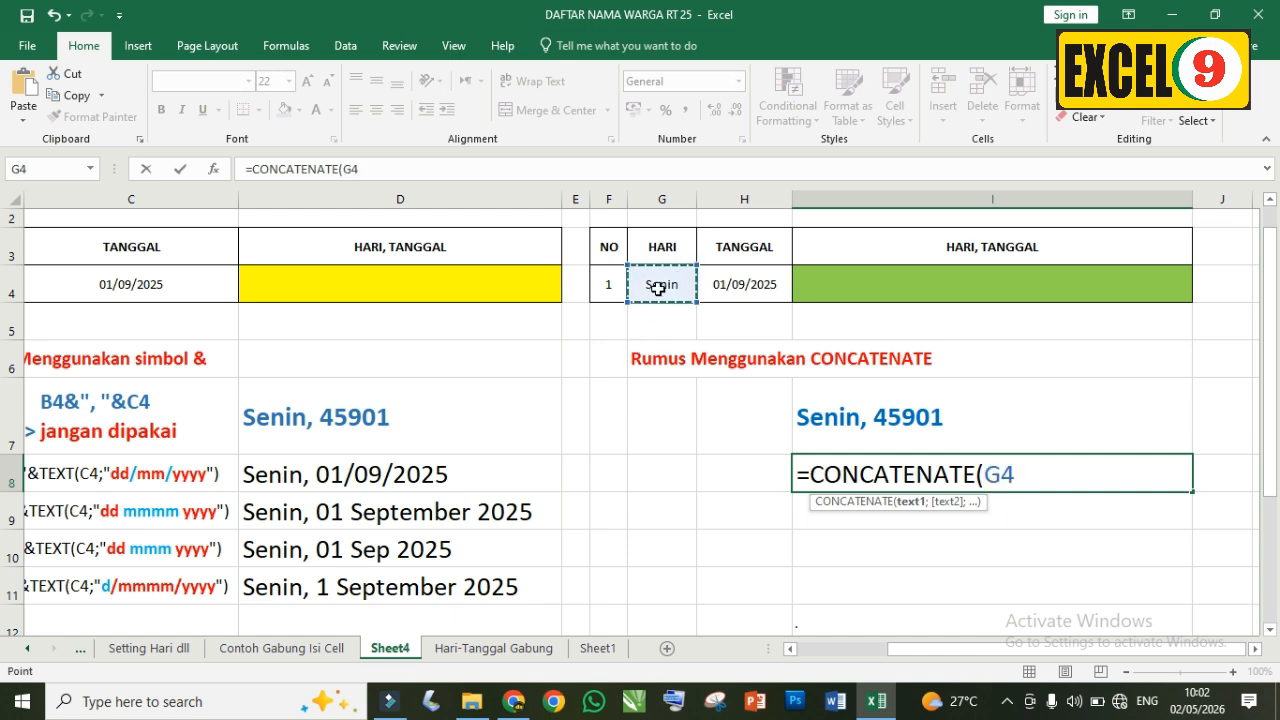
{"action": "type", "text": ";\","}
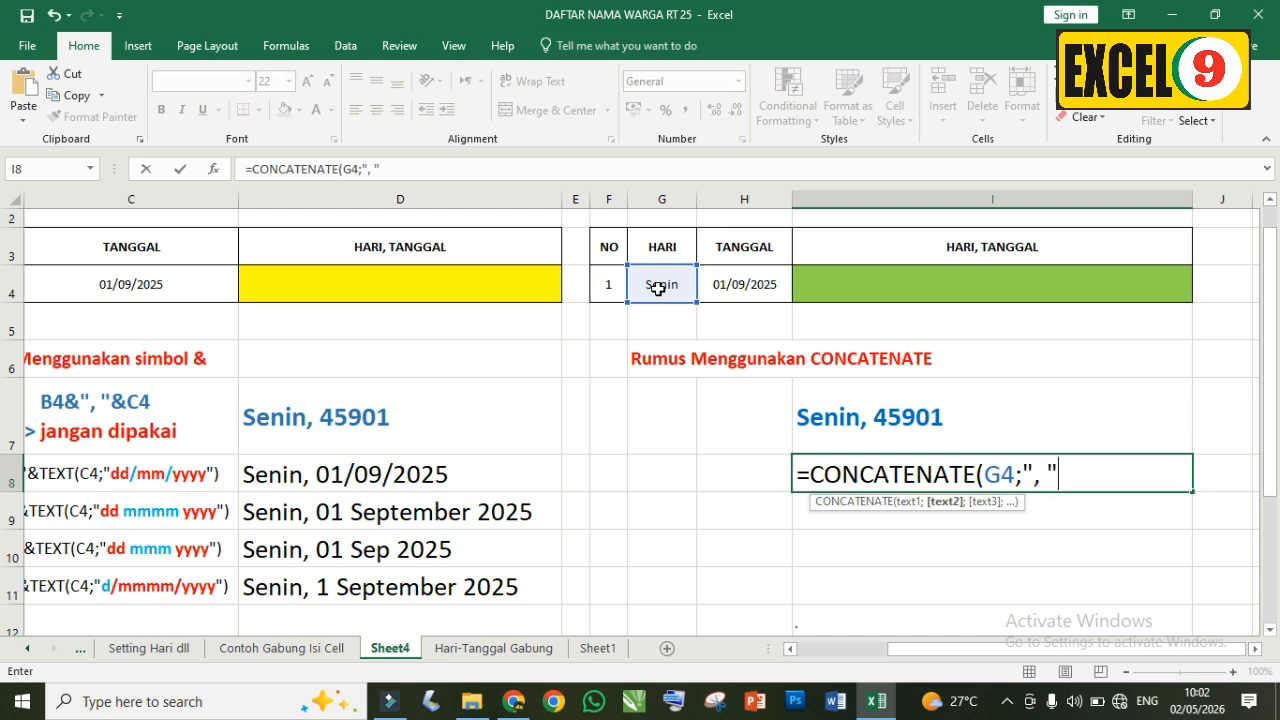
{"action": "type", "text": "\";"}
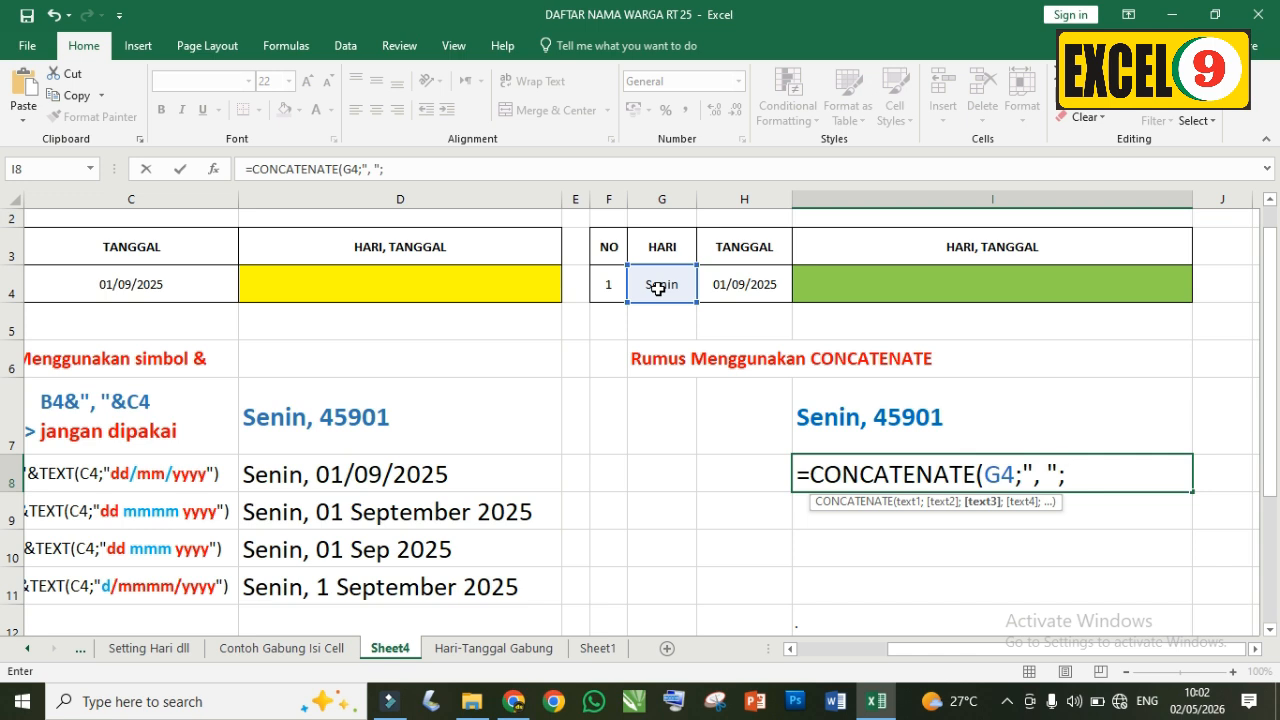
{"action": "type", "text": "text"}
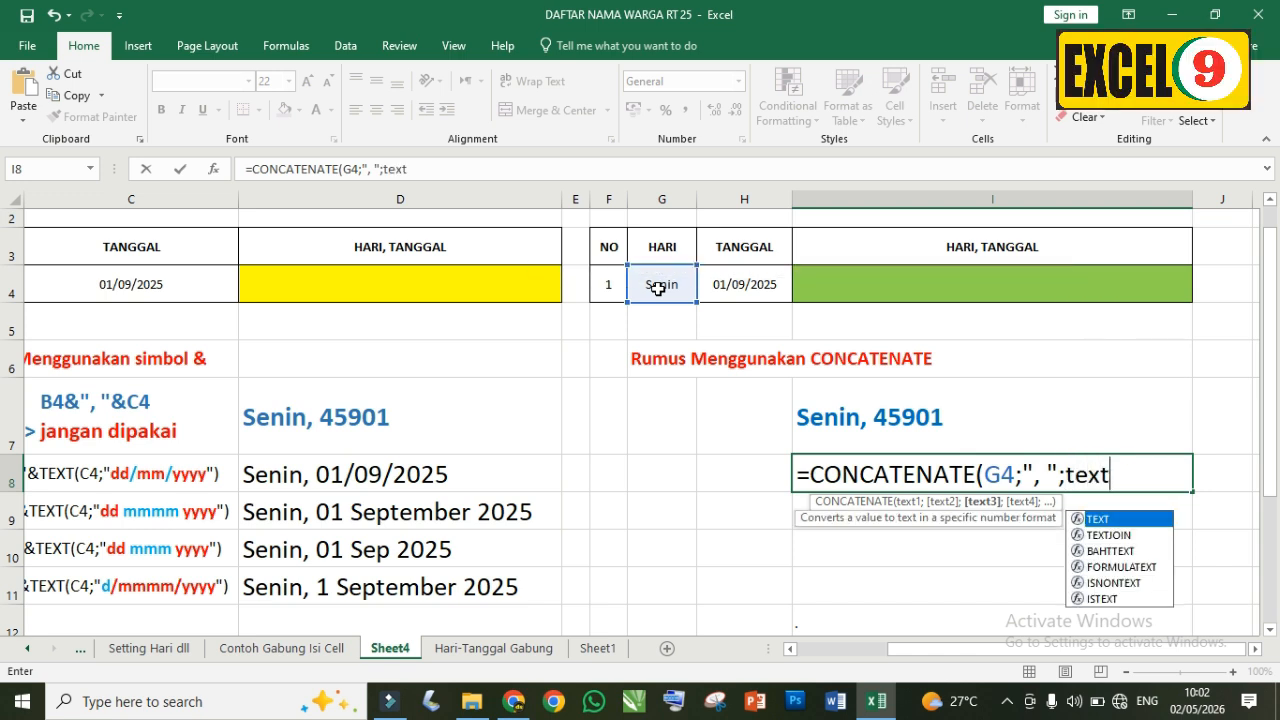
{"action": "type", "text": "("}
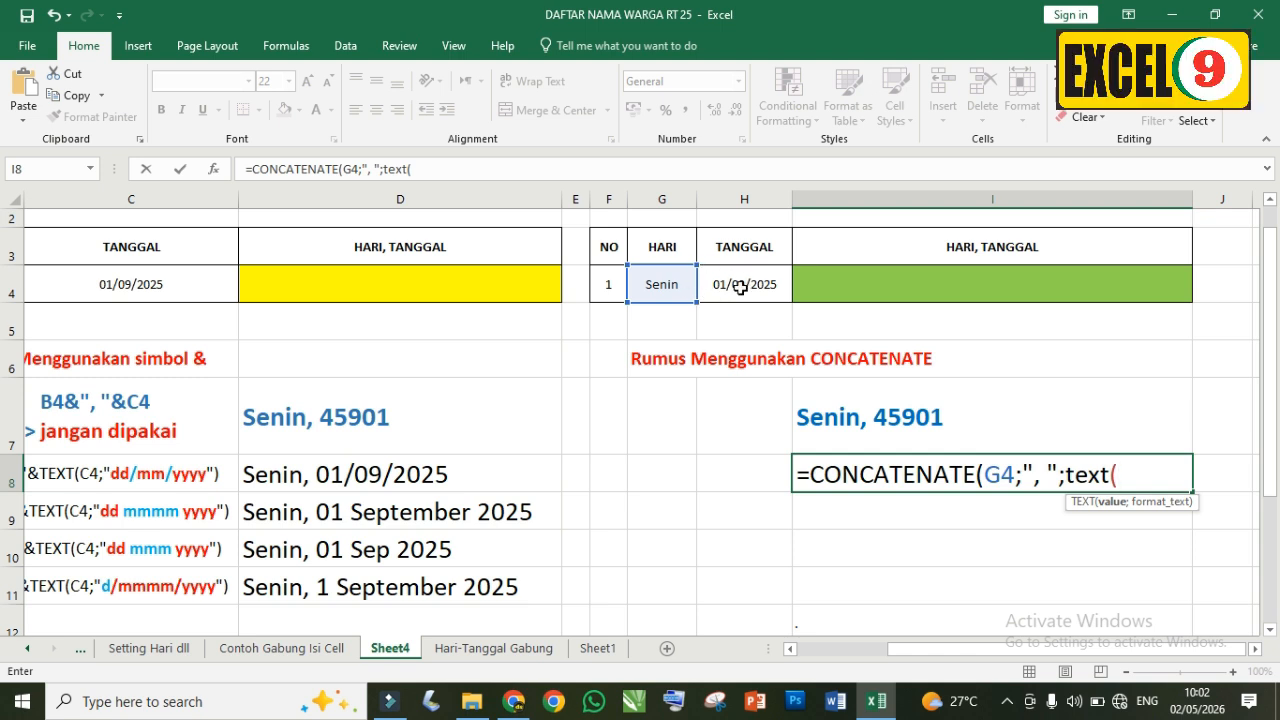
{"action": "left_click", "coordinate": [740, 287]}
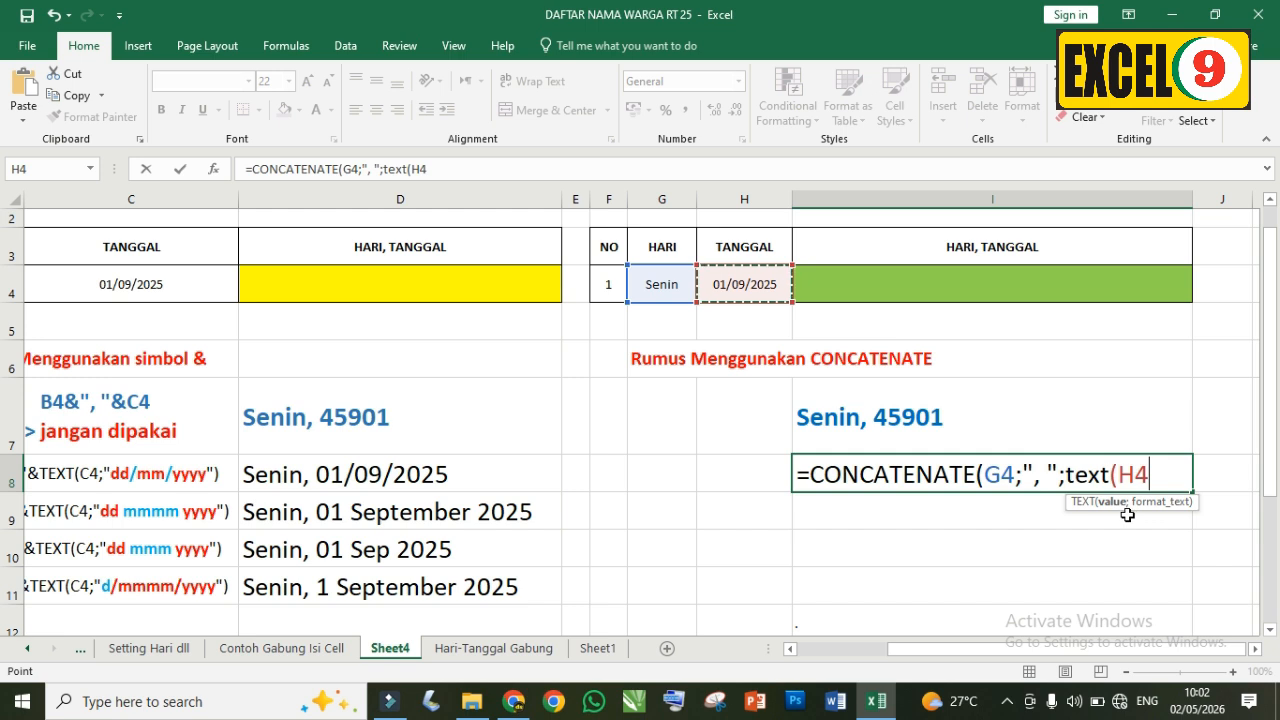
{"action": "type", "text": ";"}
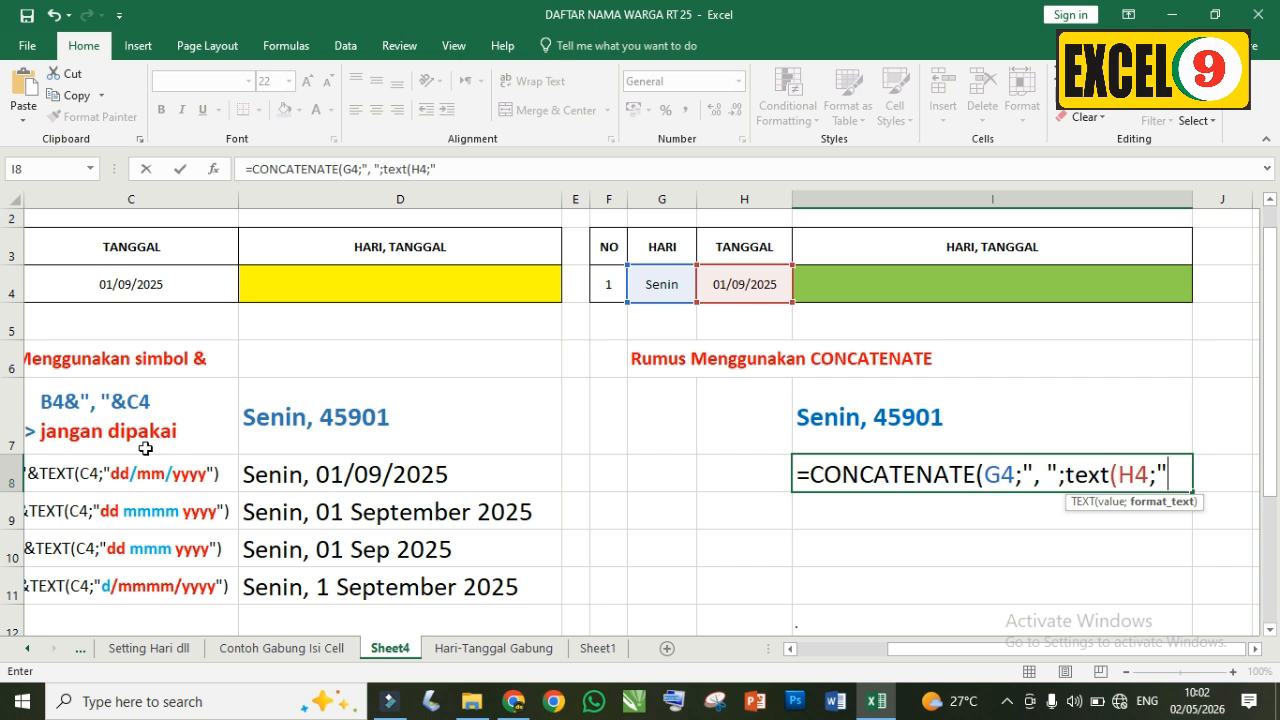
{"action": "type", "text": "dd/m"}
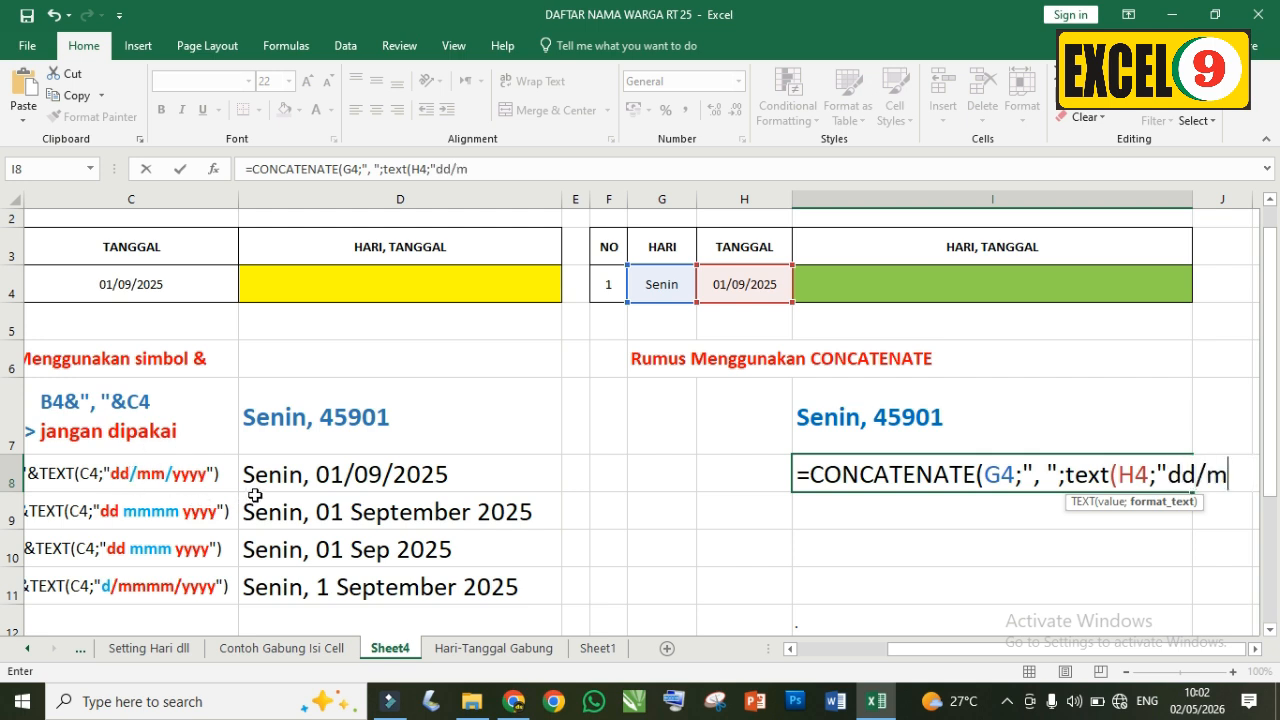
{"action": "type", "text": "m/yyyy"}
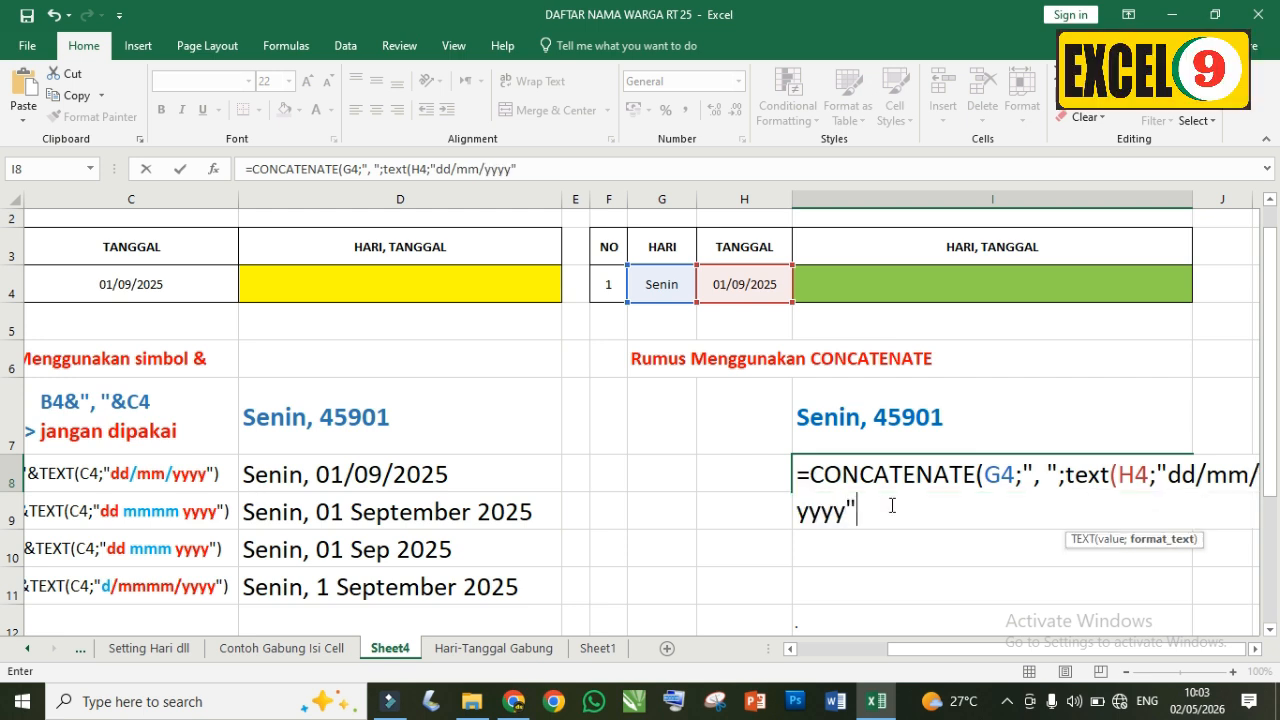
{"action": "type", "text": "\")"}
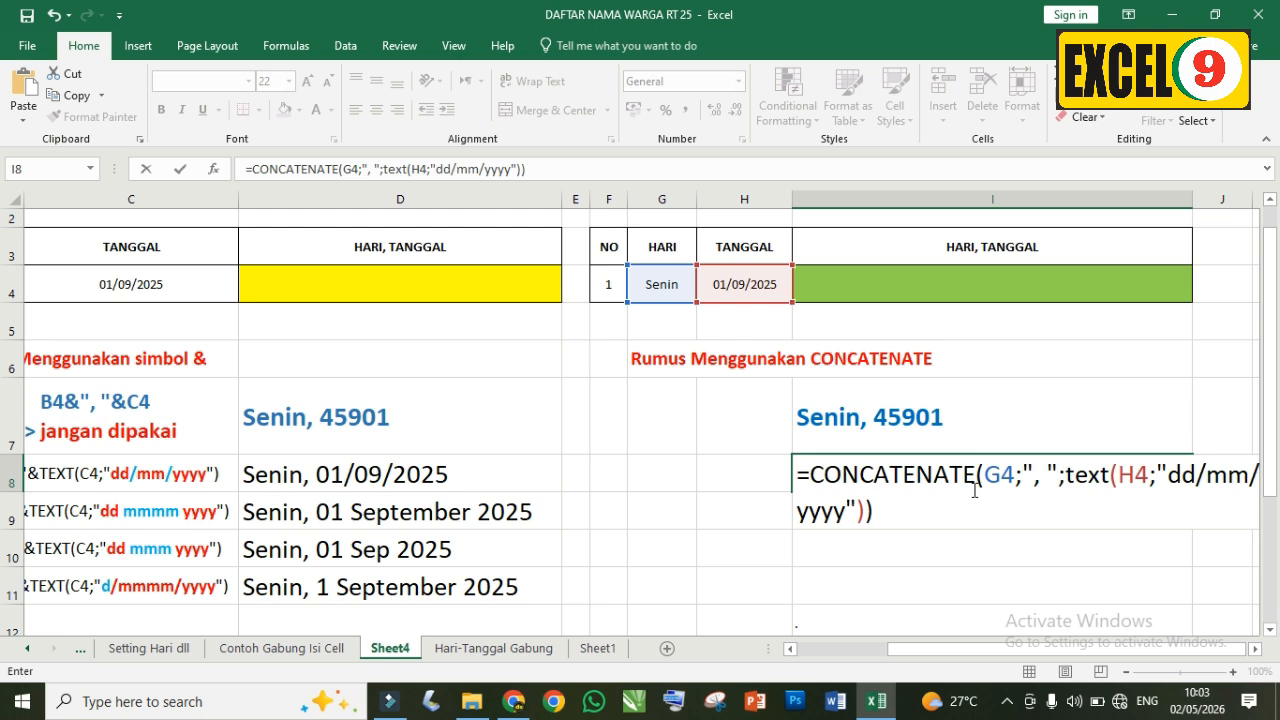
{"action": "key", "text": "Return"}
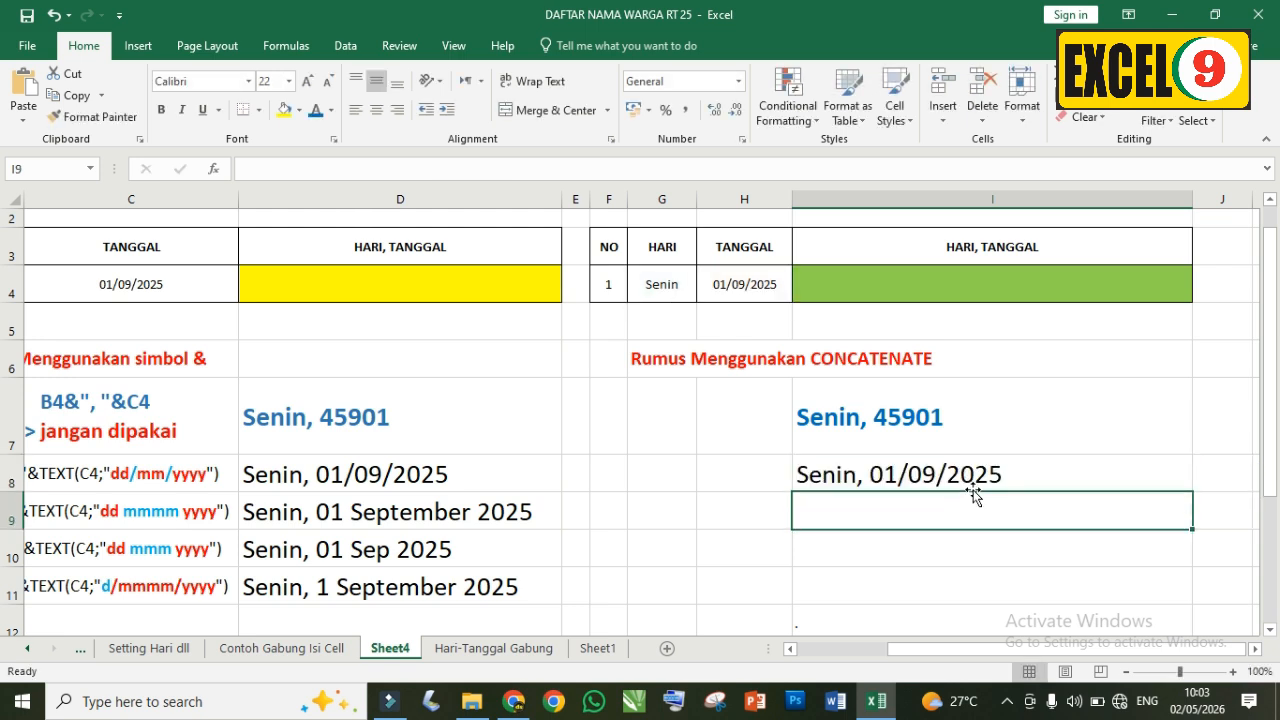
Step: Highlight D8:I8, spanning the matching & and CONCATENATE results, with a yellow fill
{"action": "left_click", "coordinate": [971, 475]}
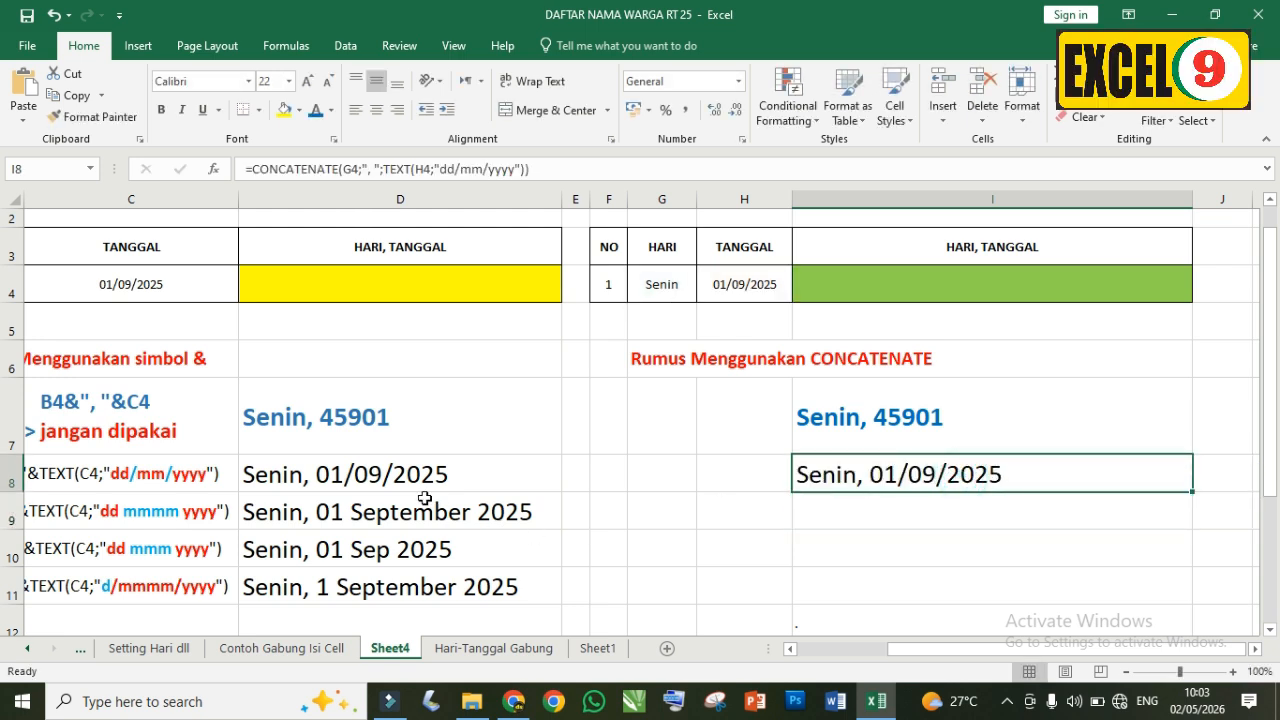
{"action": "left_click", "coordinate": [404, 476]}
{"action": "left_click", "coordinate": [830, 472], "text": "shift"}
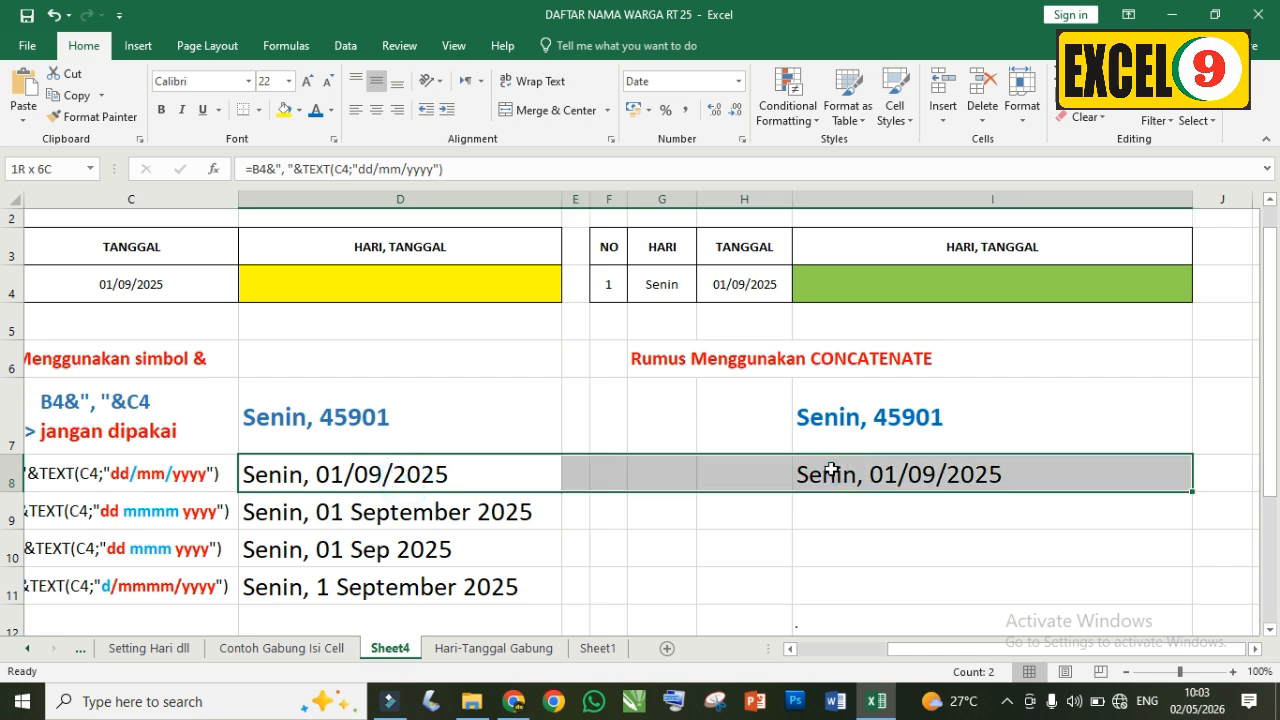
{"action": "left_click", "coordinate": [284, 109]}
Step: Enter the formula =CONCATENATE(G4;", ";TEXT(H4;"dd mmmm yyyy")) in I9 to join the day with the full-month date
{"action": "left_click", "coordinate": [880, 510]}
{"action": "left_click_drag", "start_coordinate": [1040, 649], "coordinate": [1119, 649]}
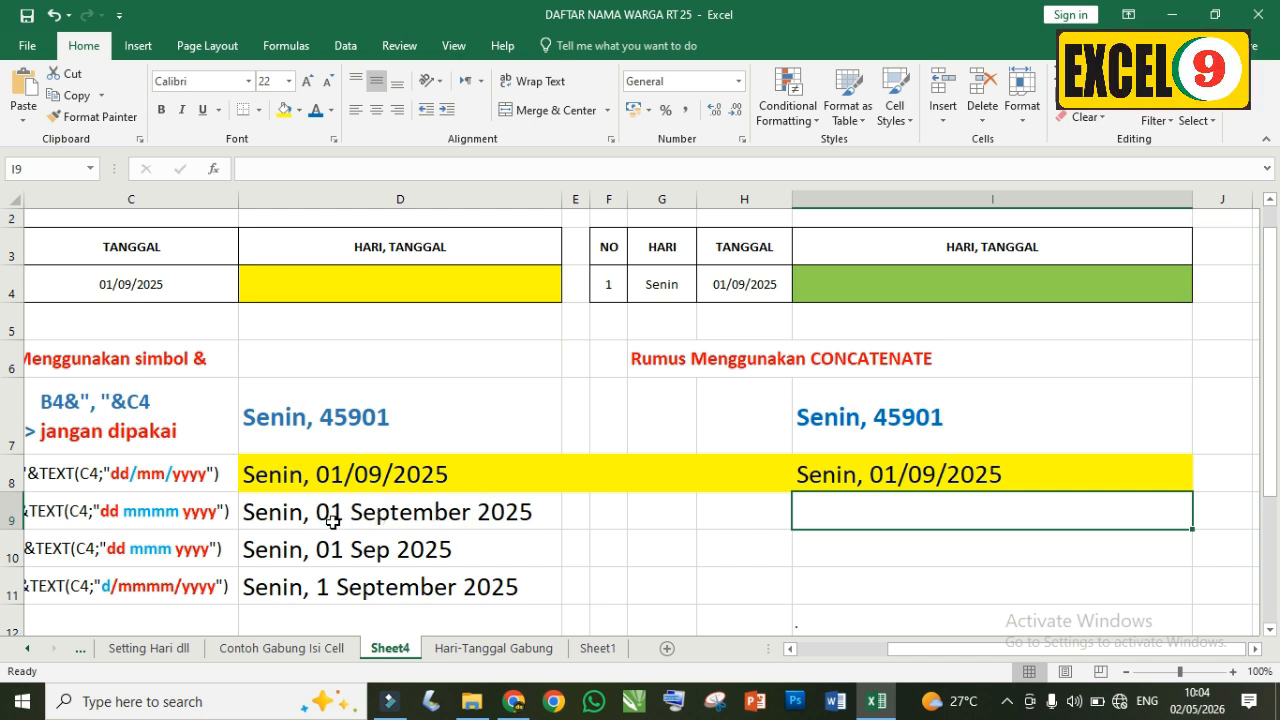
{"action": "left_click", "coordinate": [894, 516]}
{"action": "type", "text": "=conca"}
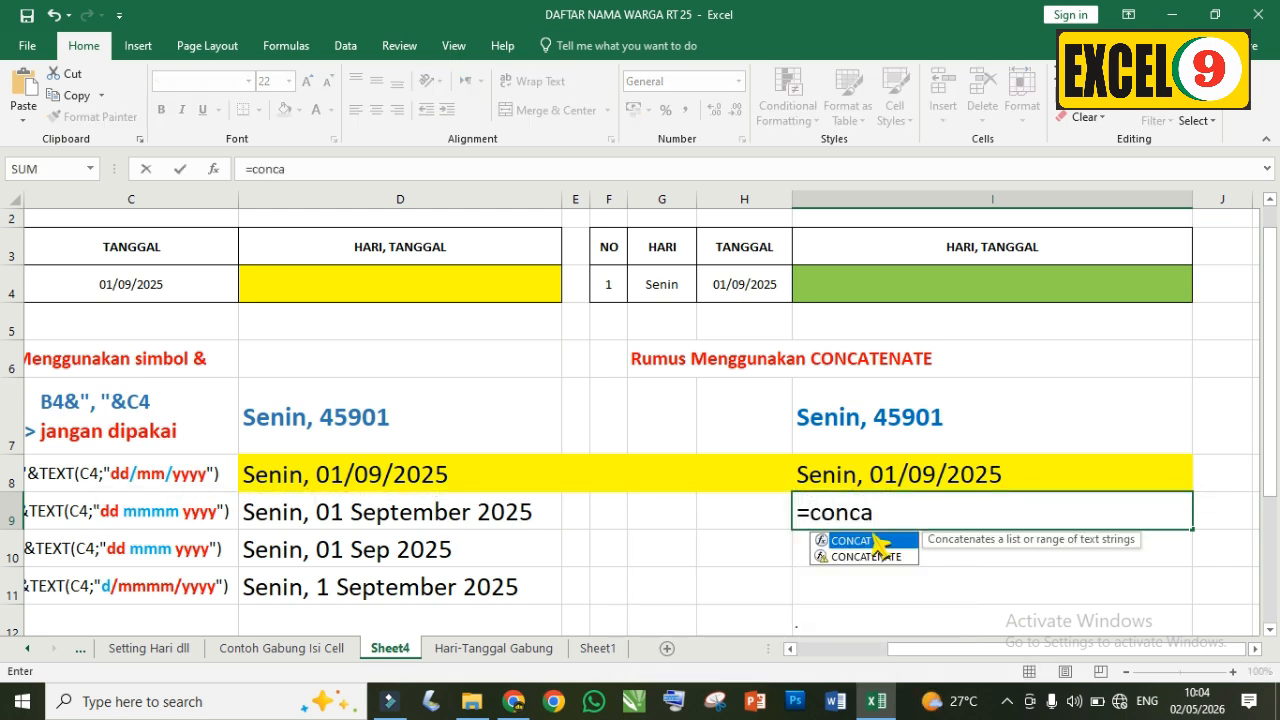
{"action": "double_click", "coordinate": [881, 557]}
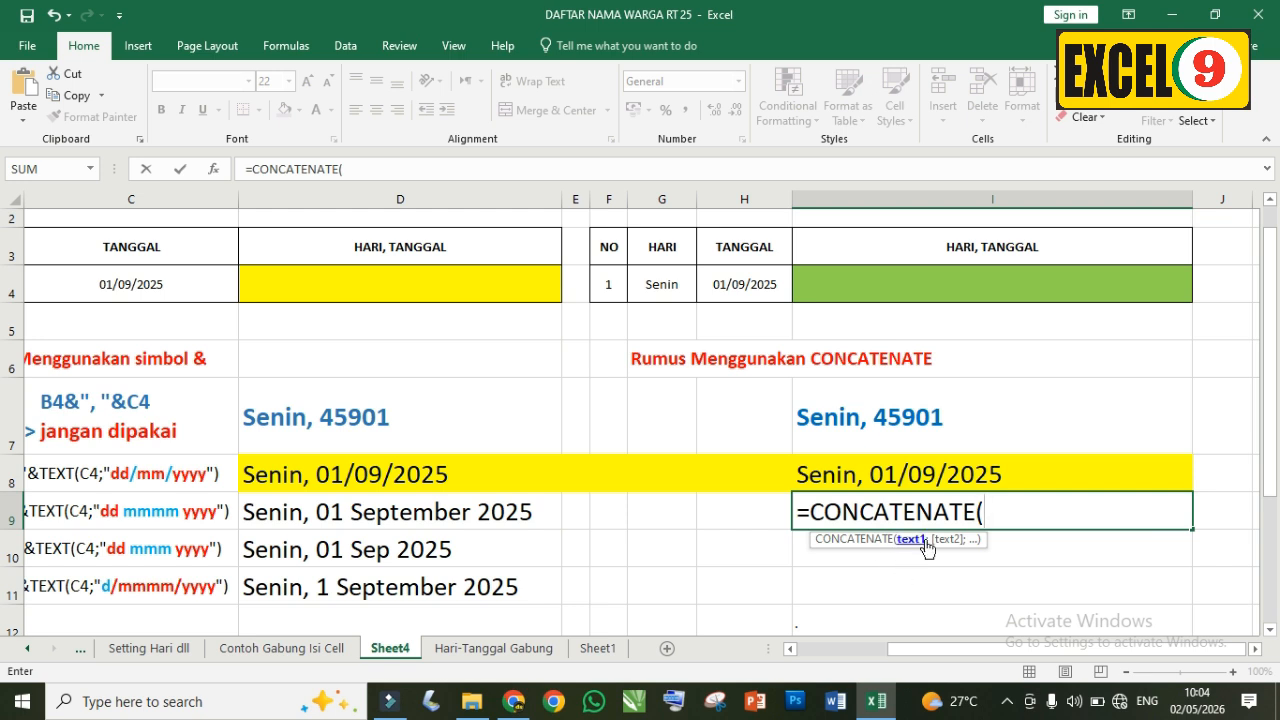
{"action": "left_click", "coordinate": [668, 283]}
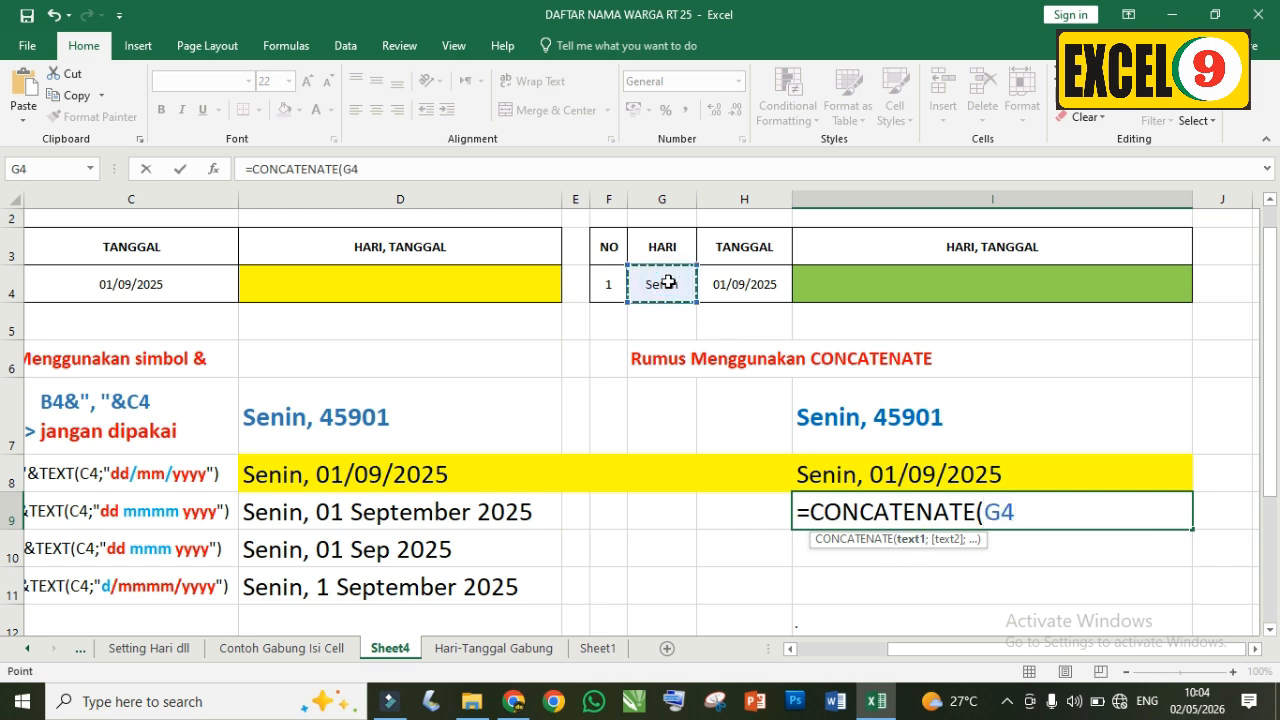
{"action": "type", "text": ";"}
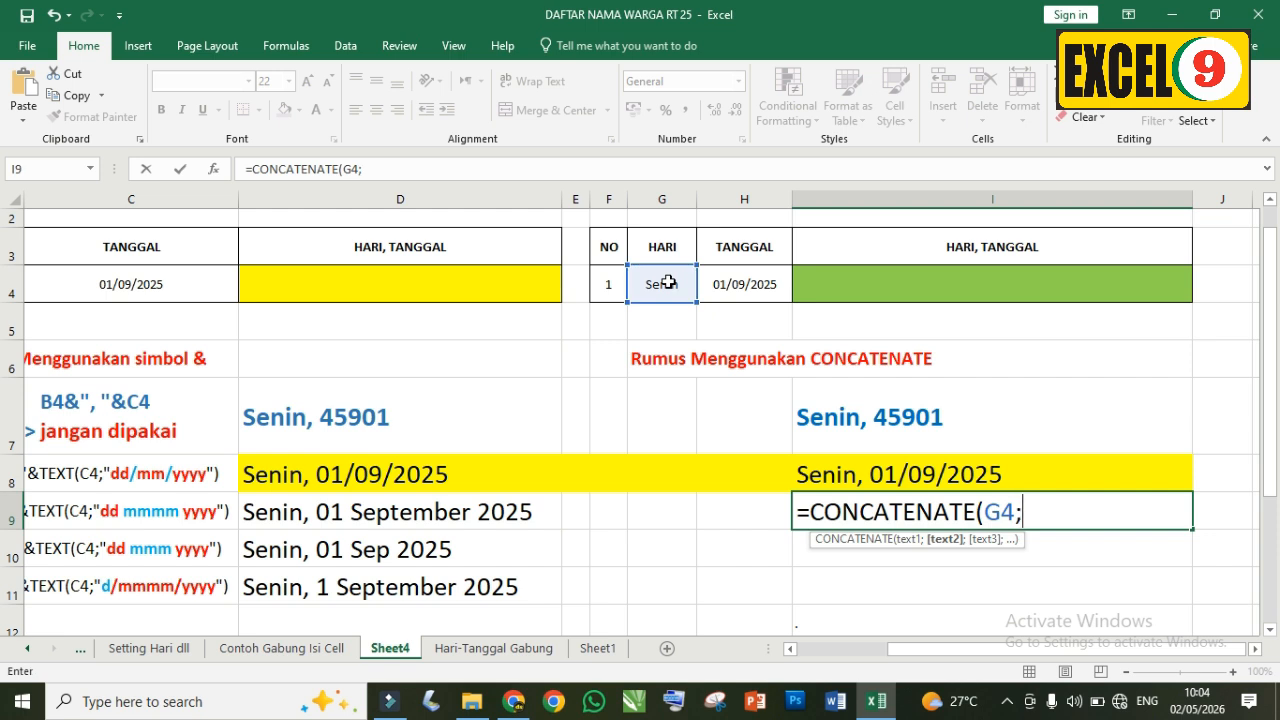
{"action": "type", "text": "\", \";text"}
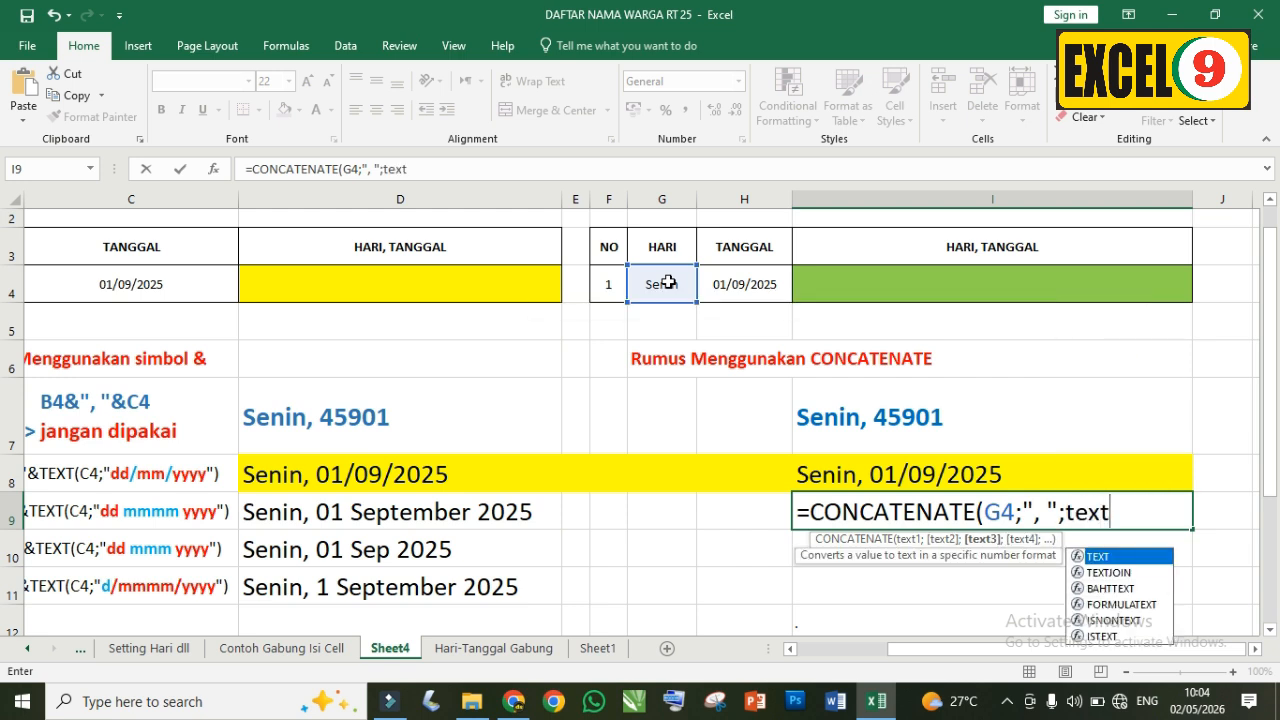
{"action": "type", "text": "("}
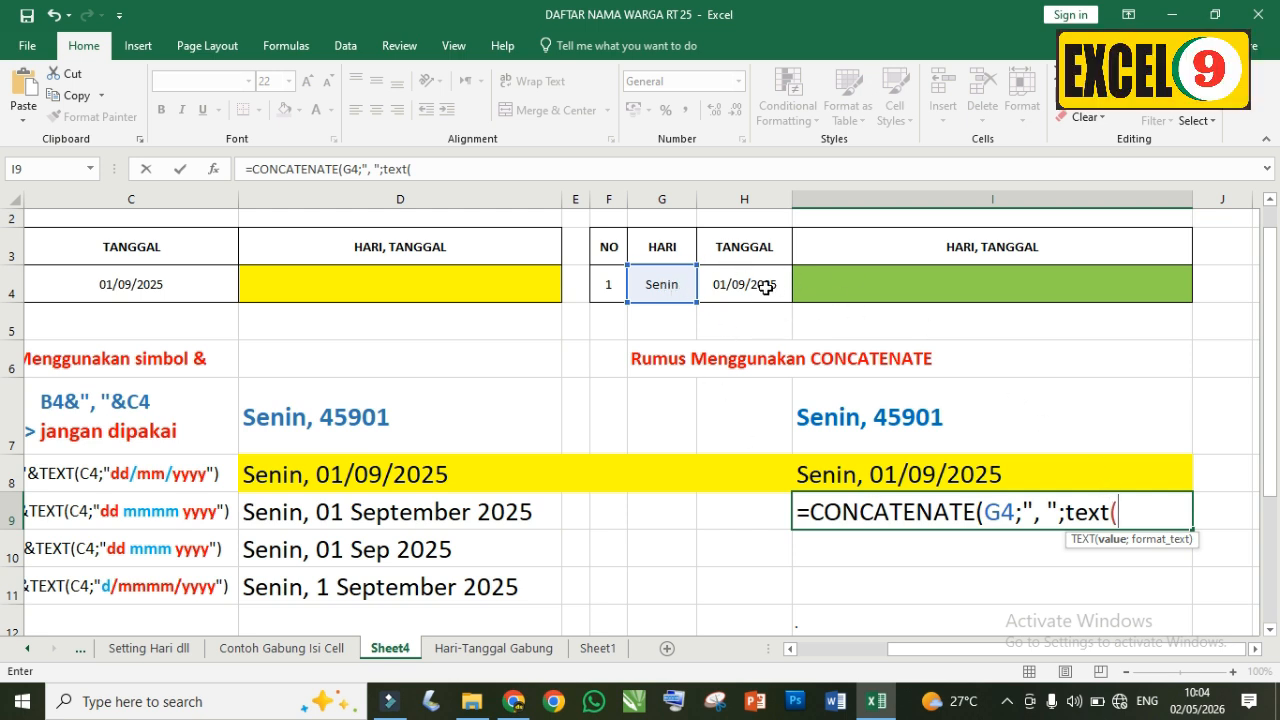
{"action": "left_click", "coordinate": [744, 287]}
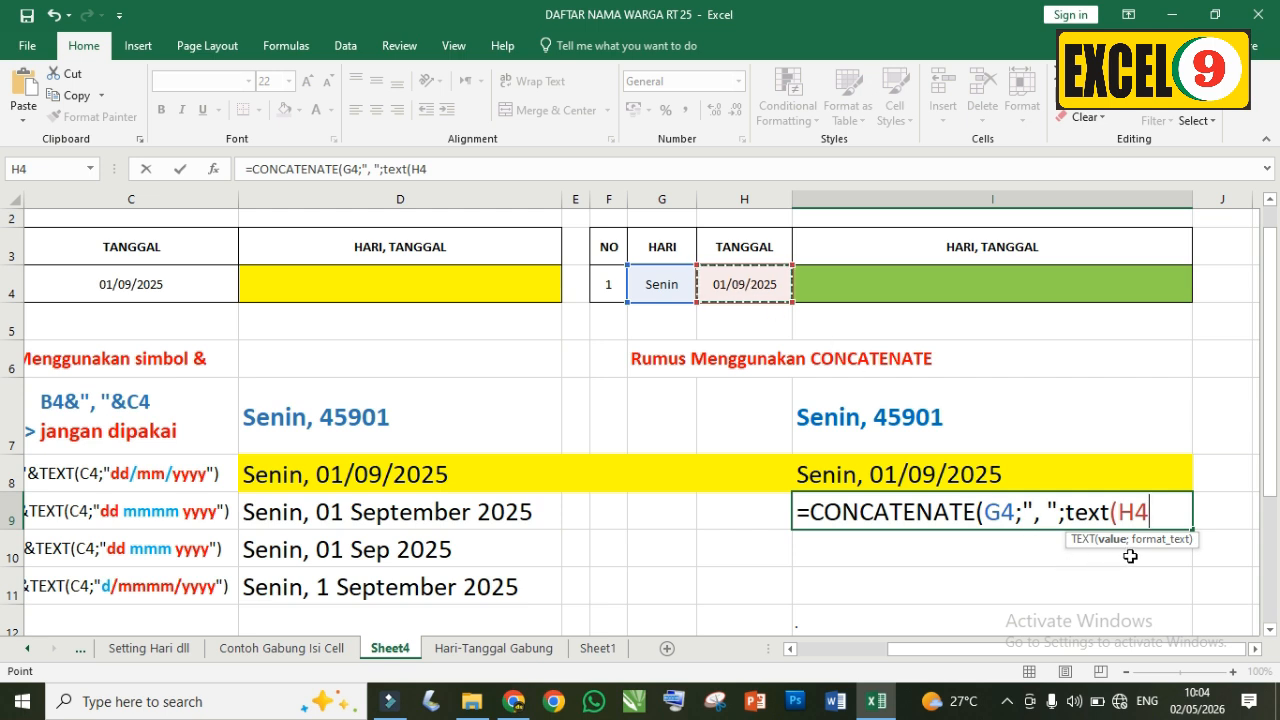
{"action": "type", "text": ";"}
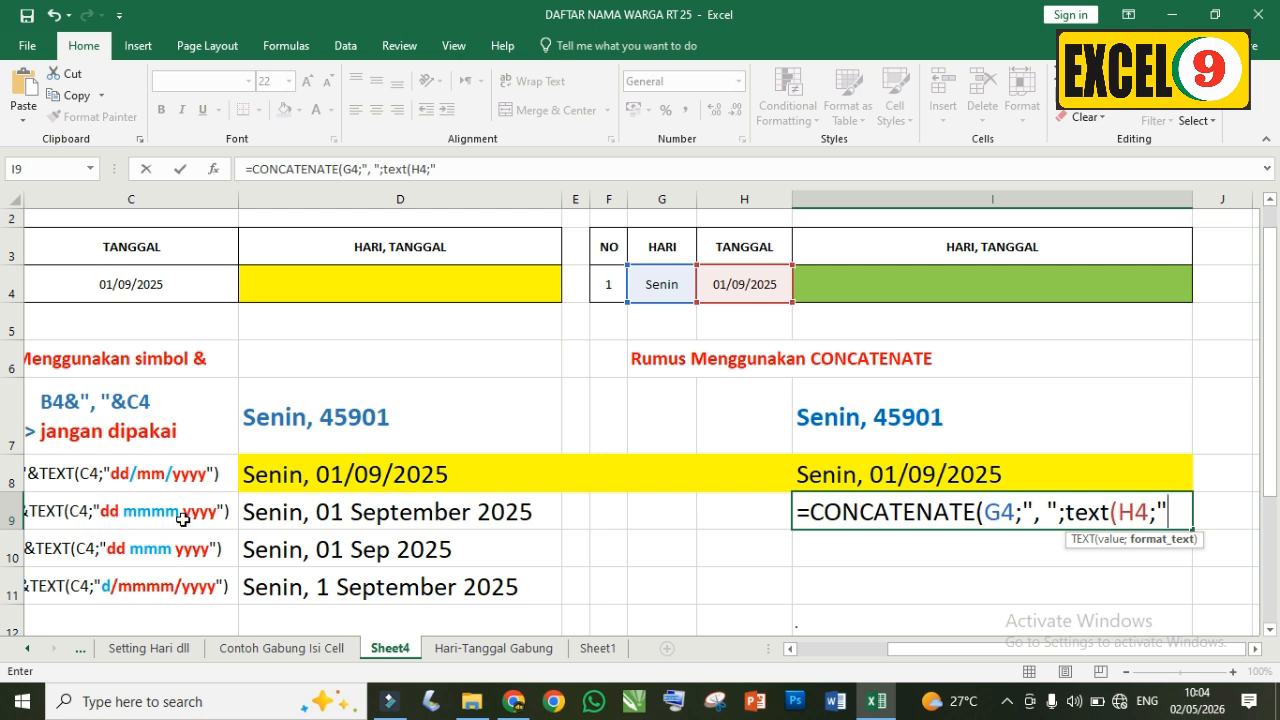
{"action": "type", "text": "dd mmmm"}
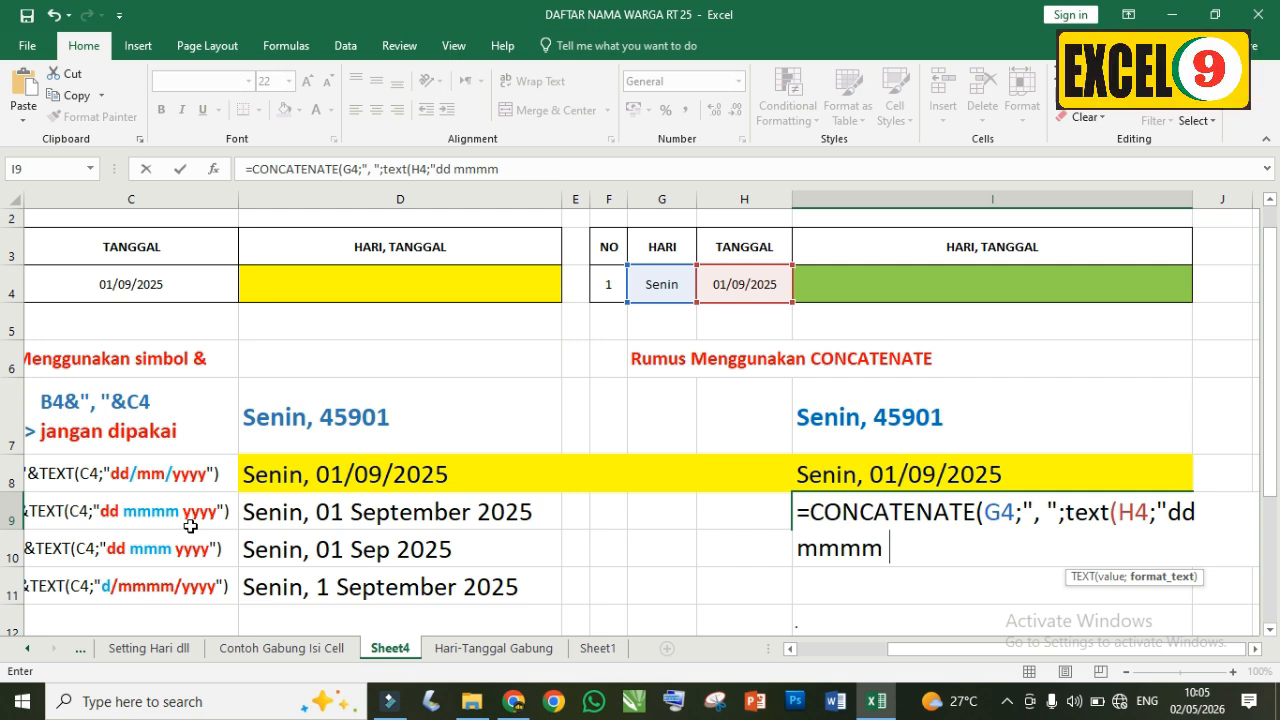
{"action": "type", "text": " yyyy"}
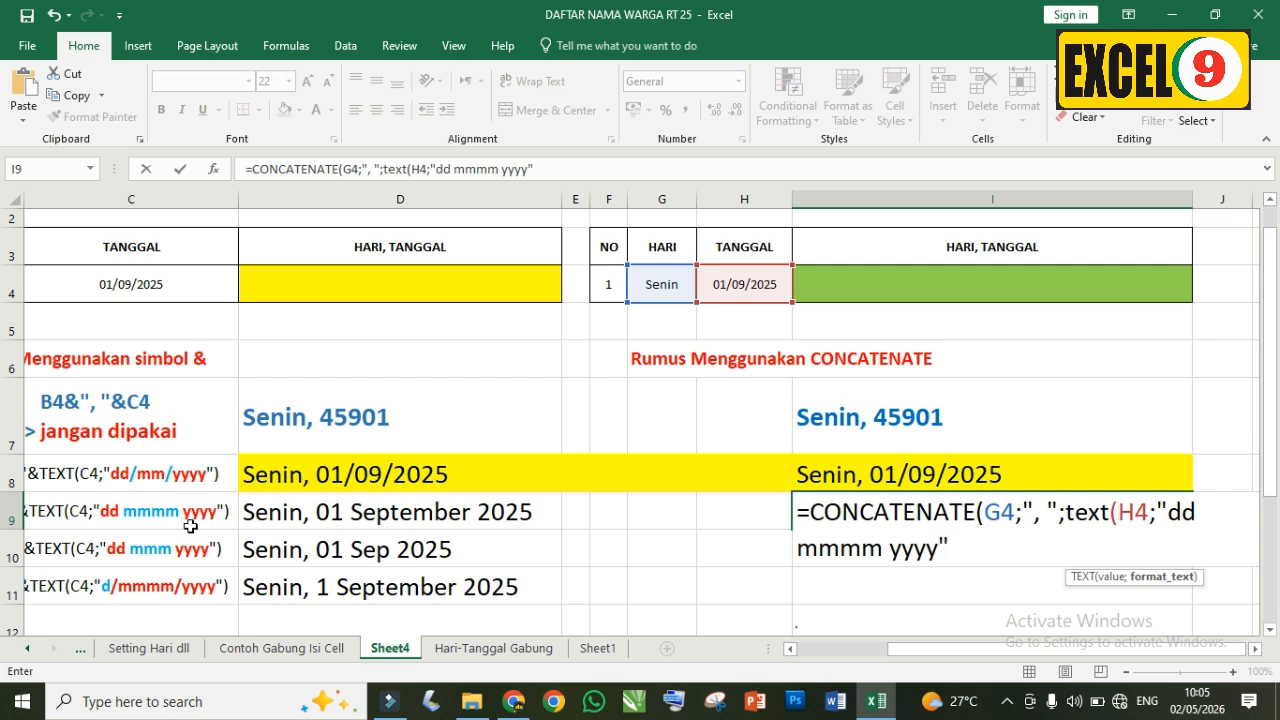
{"action": "type", "text": "\")"}
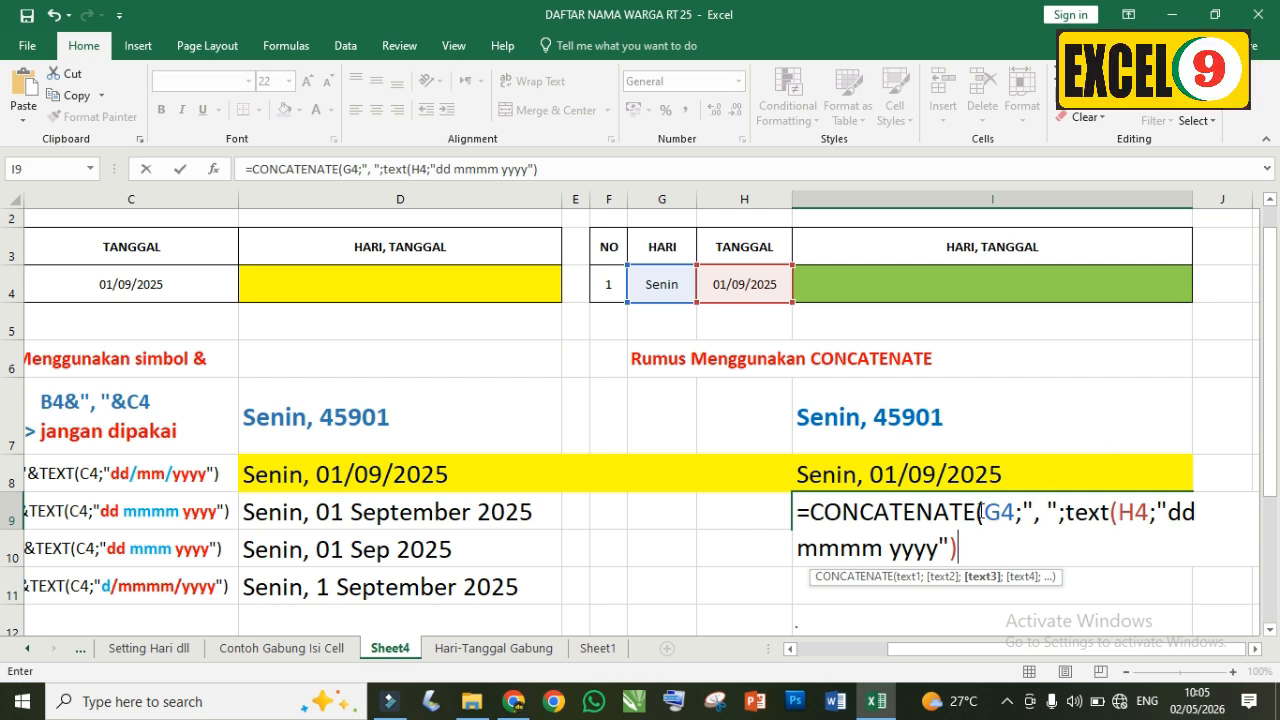
{"action": "type", "text": ")"}
{"action": "key", "text": "Return"}
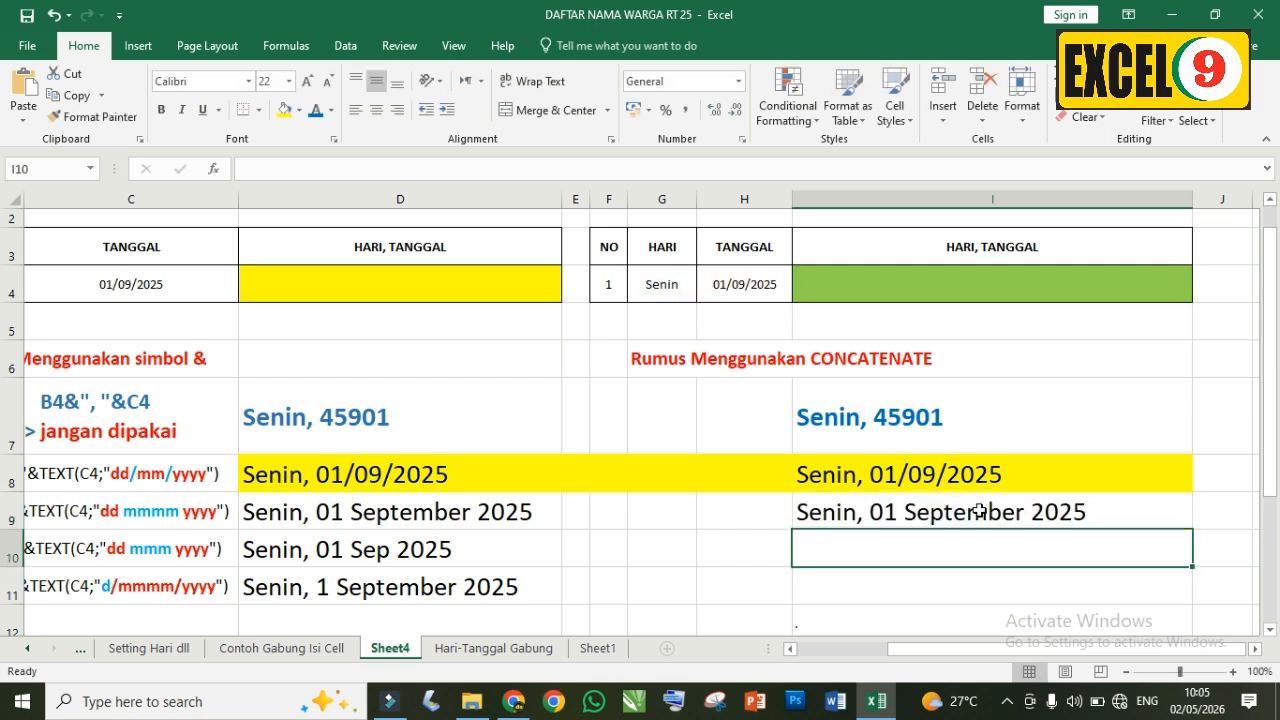
Step: Highlight D9:I9, spanning the full-month & and CONCATENATE results, with an orange fill
{"action": "left_click_drag", "start_coordinate": [486, 510], "coordinate": [810, 503]}
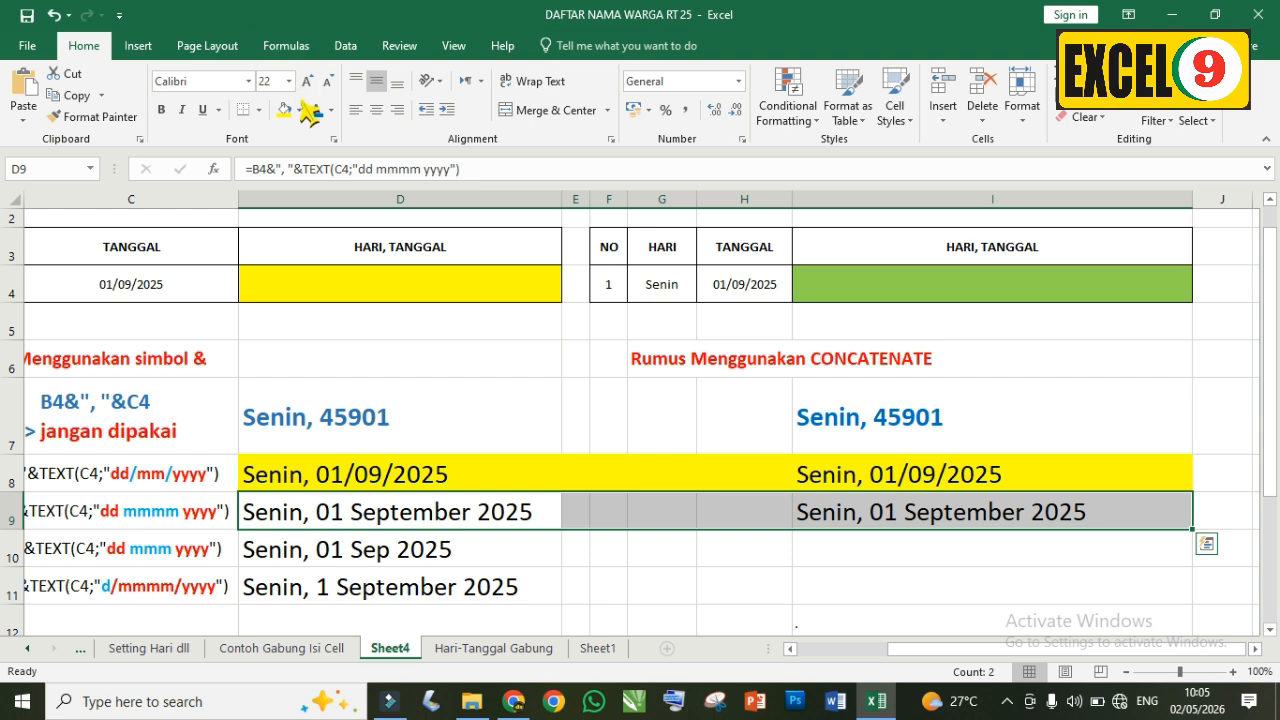
{"action": "left_click", "coordinate": [299, 110]}
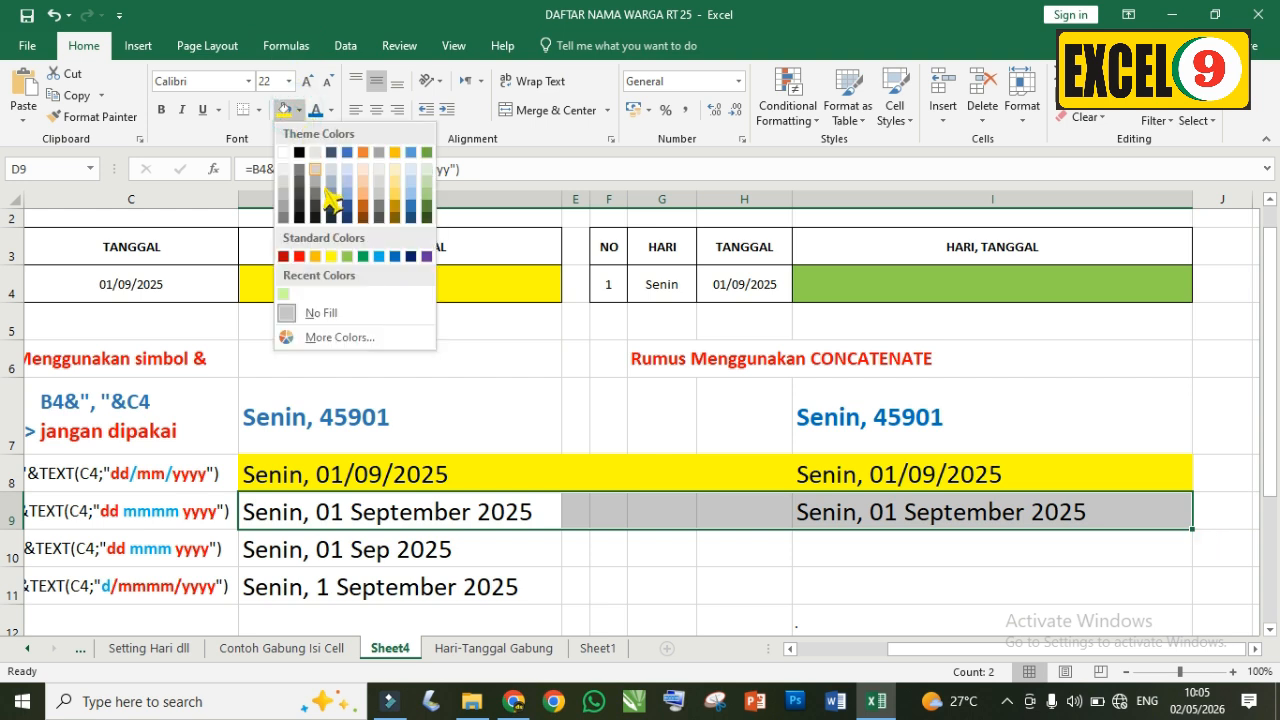
{"action": "left_click", "coordinate": [315, 256]}
{"action": "left_click", "coordinate": [378, 556]}
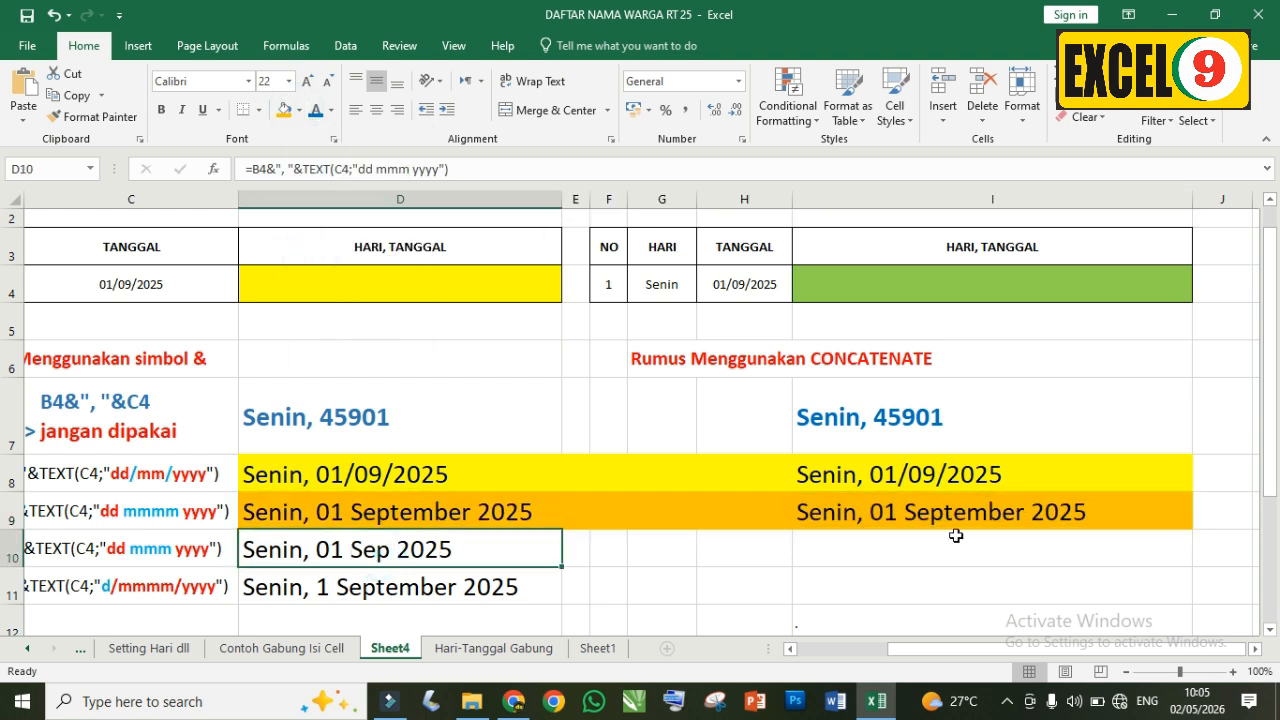
Step: Enter the formula =CONCATENATE(G4;", ";TEXT(H4;"dd mmm yyyy")) in I10 to join the day with the abbreviated-month date
{"action": "left_click", "coordinate": [900, 551]}
{"action": "type", "text": "="}
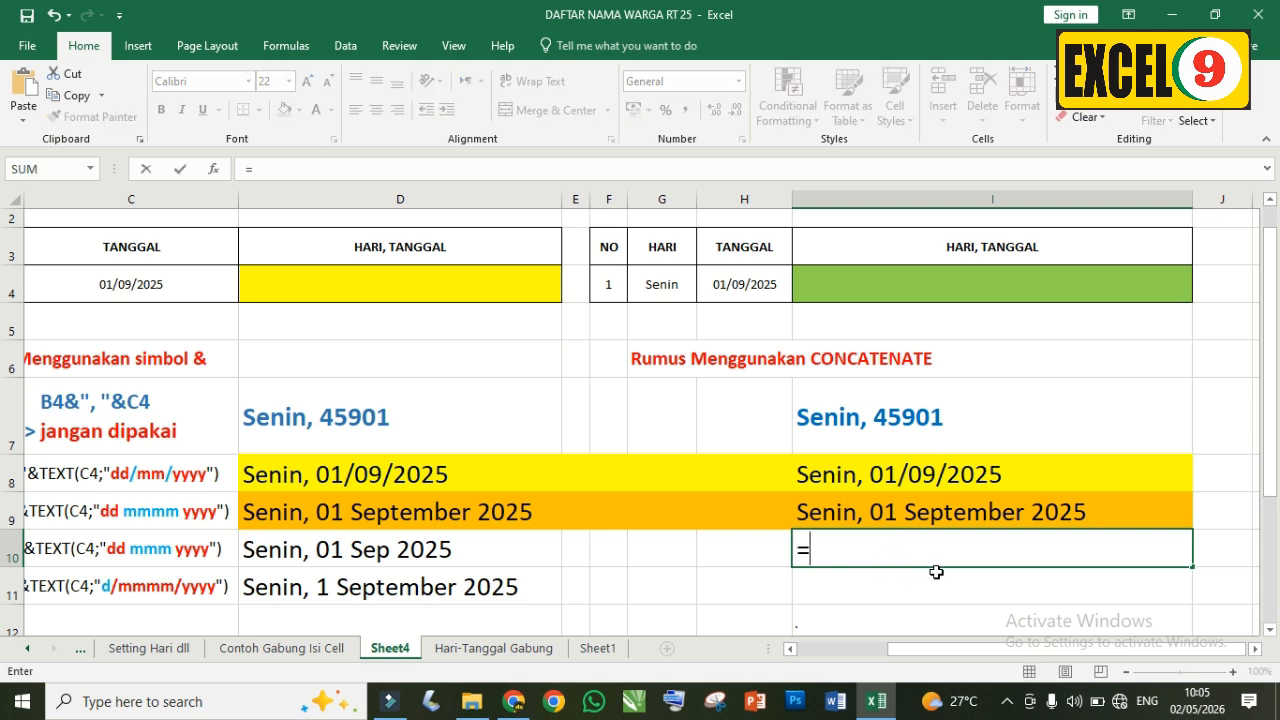
{"action": "type", "text": "conca"}
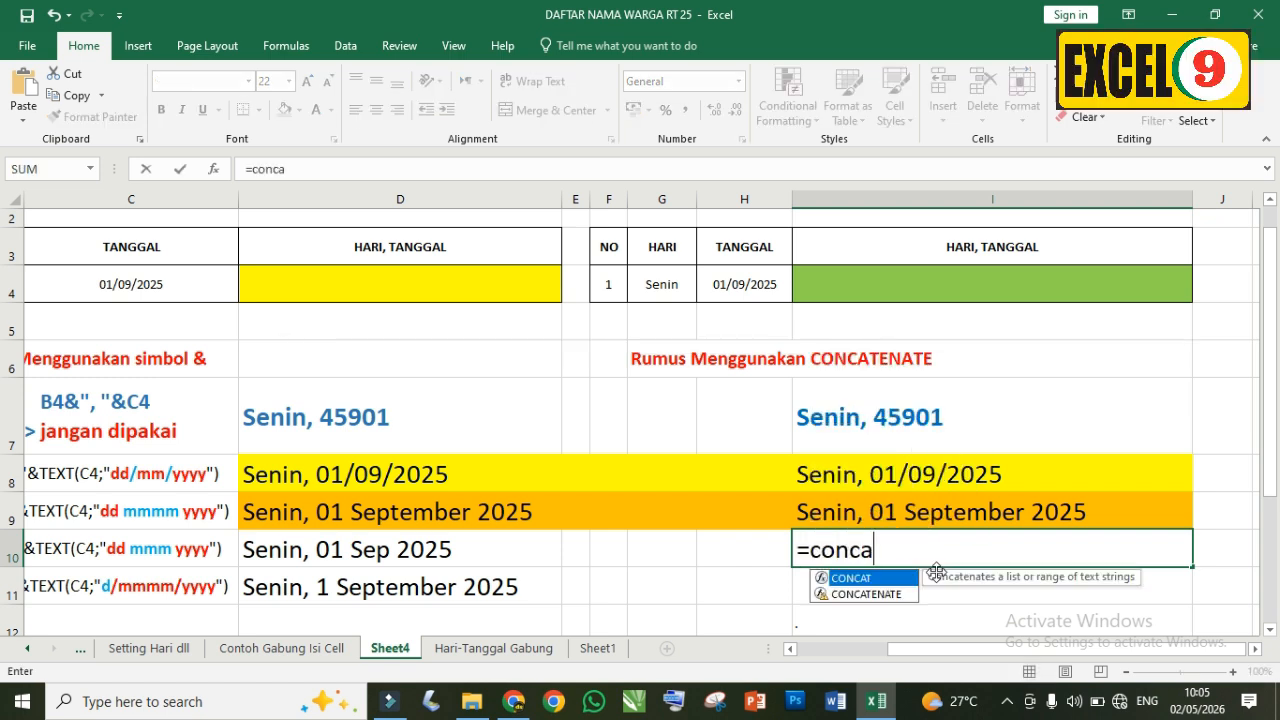
{"action": "double_click", "coordinate": [886, 595]}
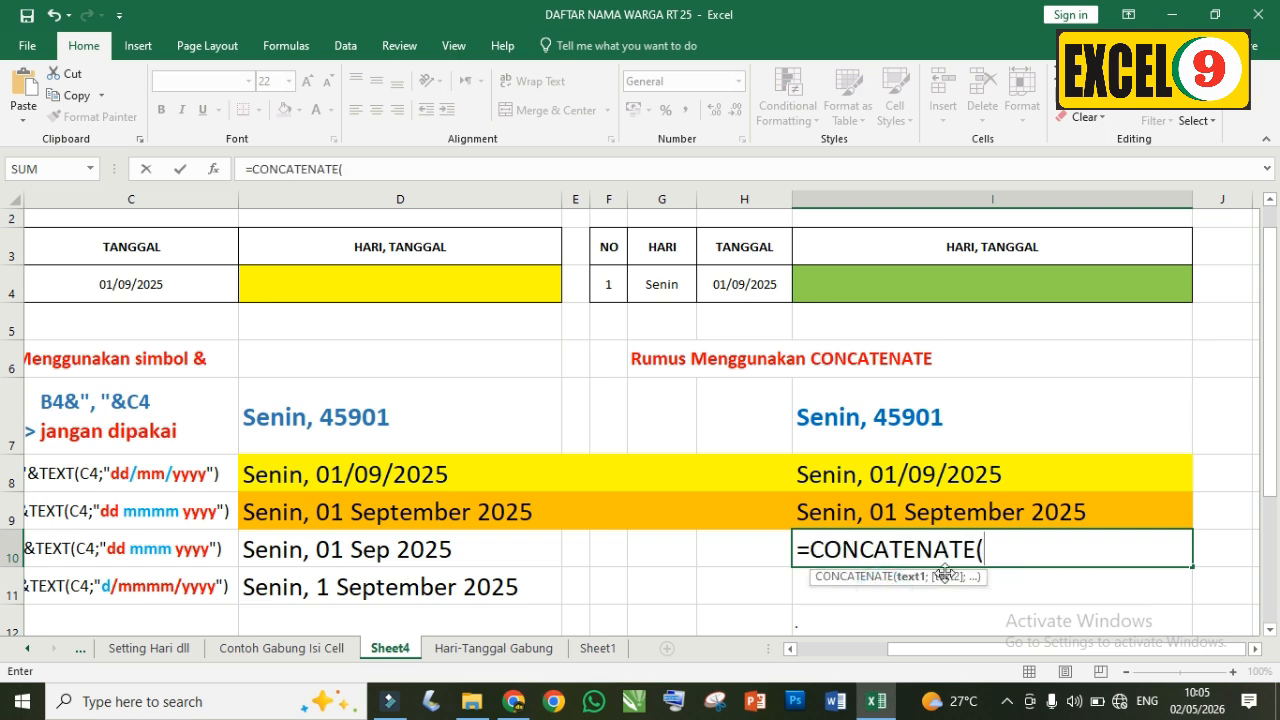
{"action": "left_click", "coordinate": [670, 287]}
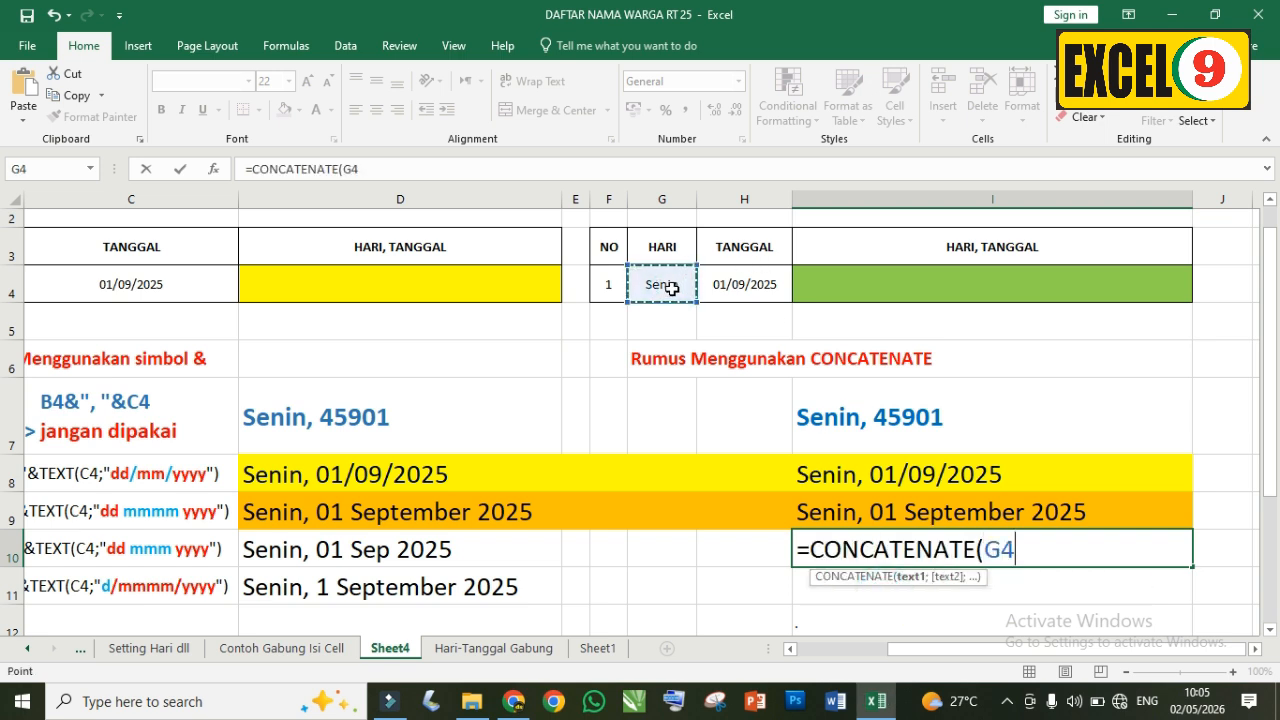
{"action": "type", "text": ";\","}
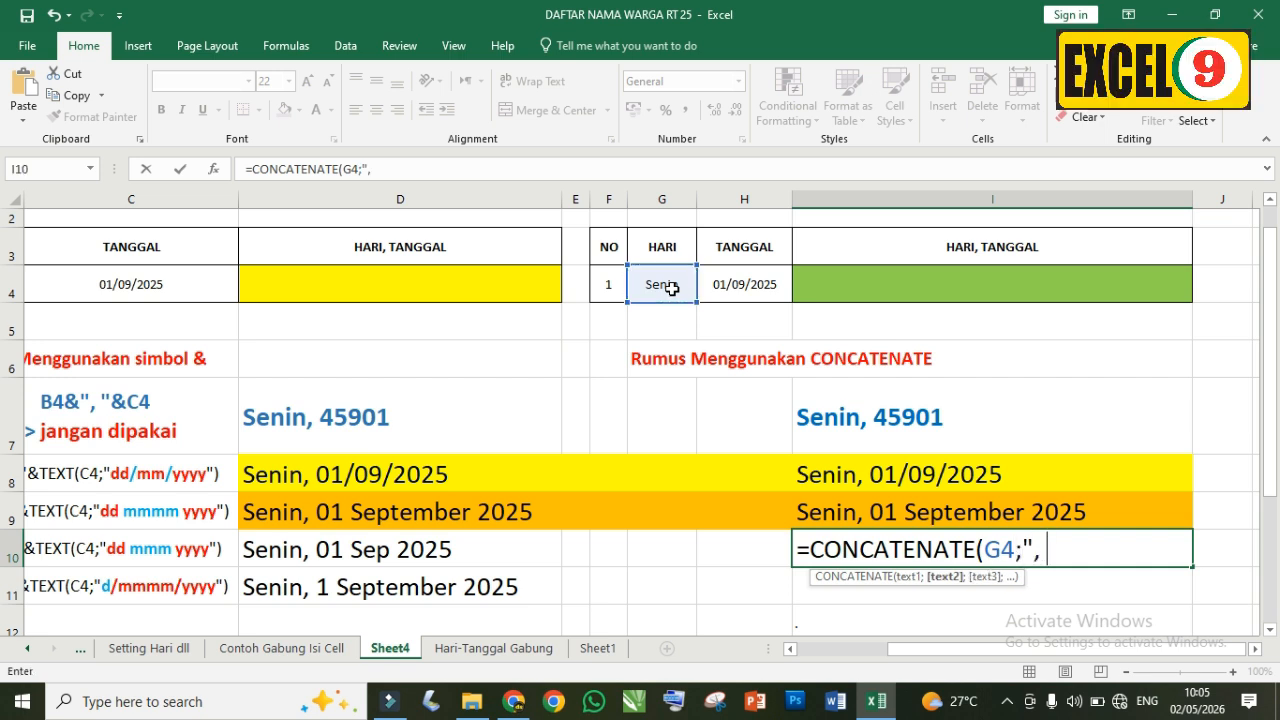
{"action": "type", "text": " \";"}
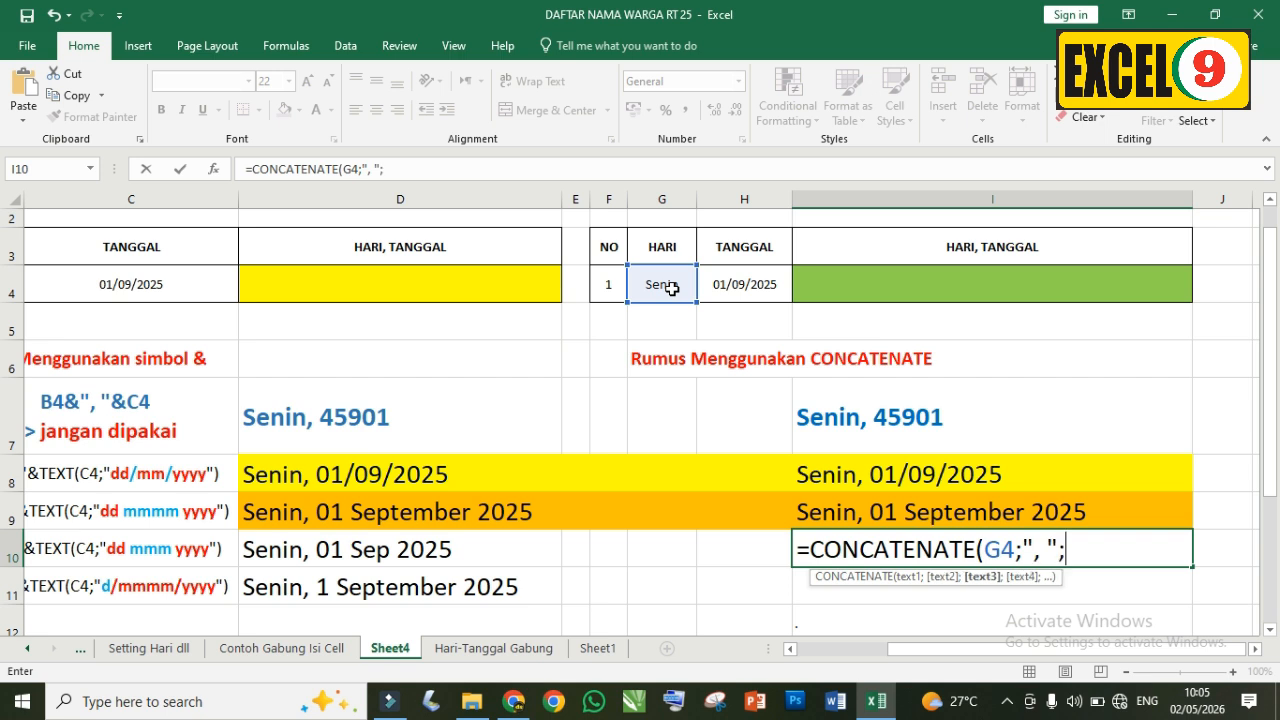
{"action": "type", "text": "text("}
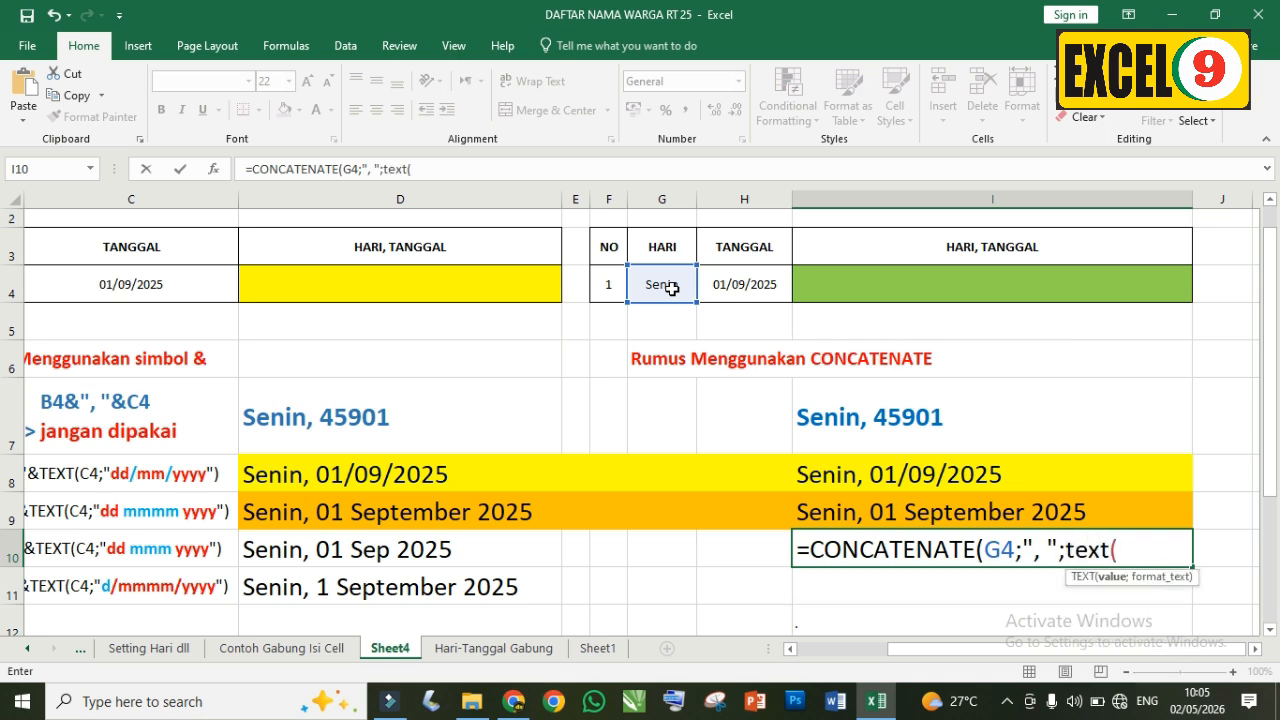
{"action": "left_click", "coordinate": [738, 291]}
{"action": "type", "text": ";"}
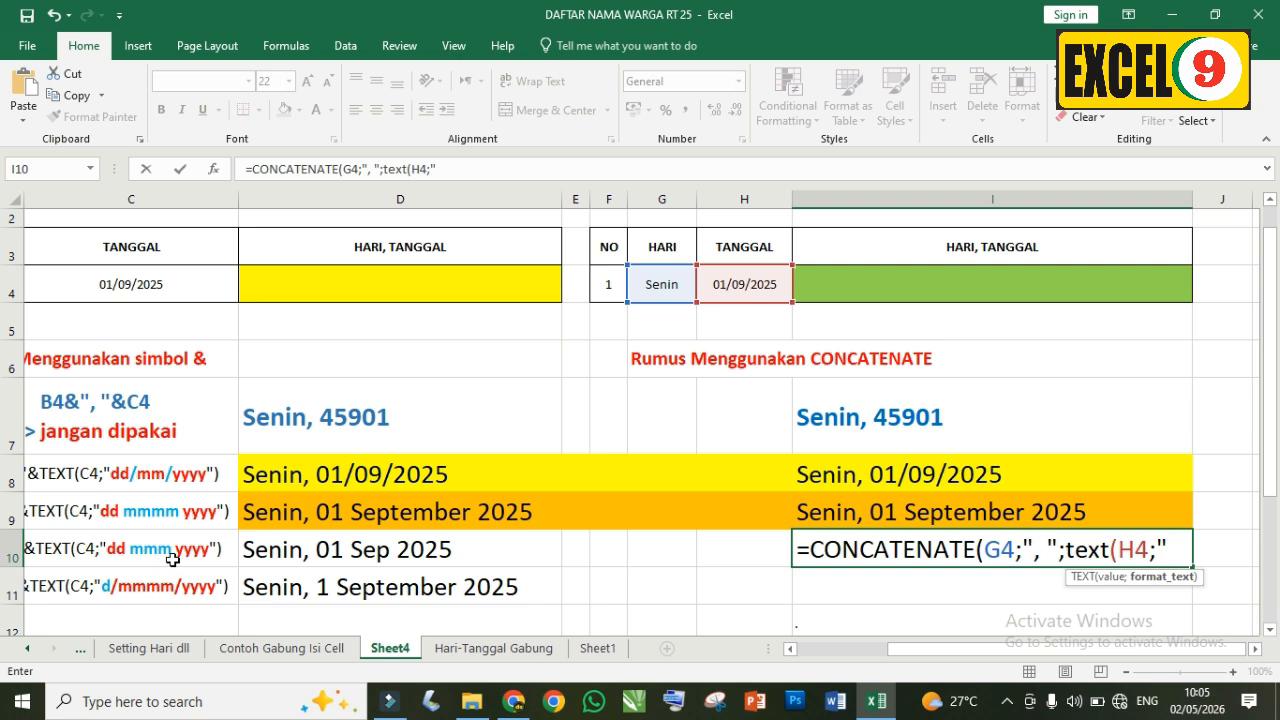
{"action": "type", "text": "\"dd mmm"}
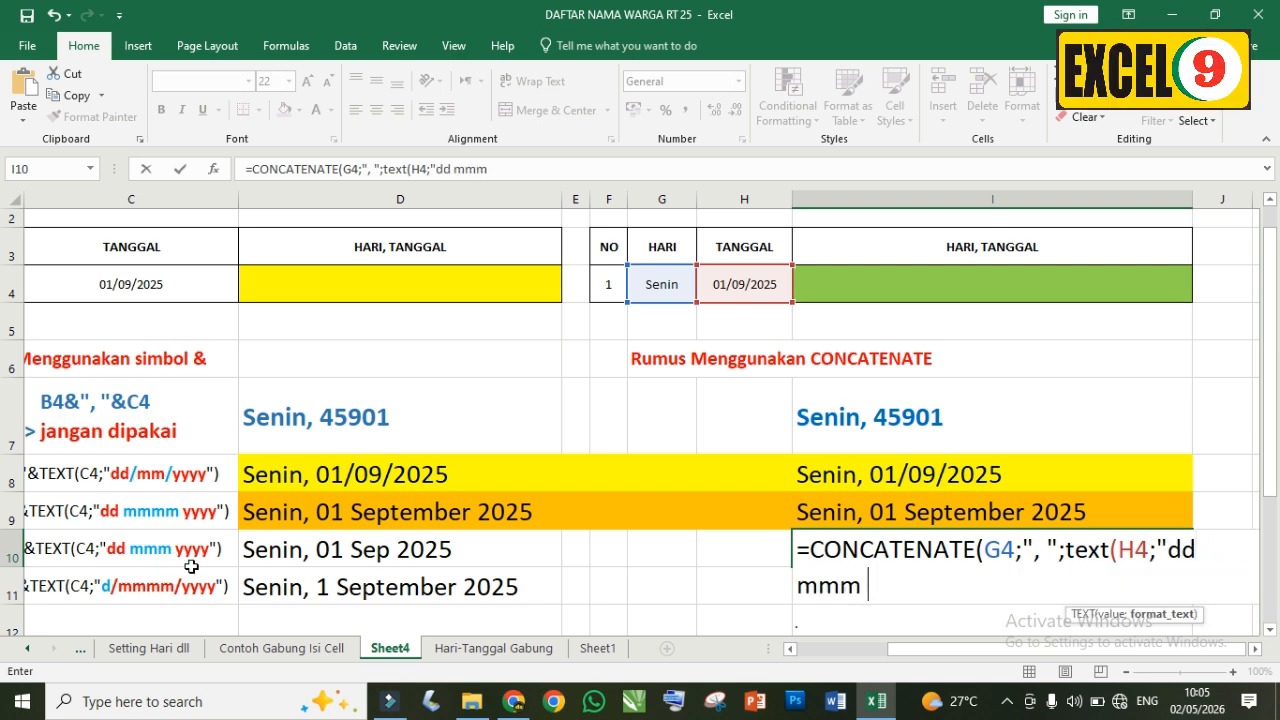
{"action": "type", "text": " yyyy"}
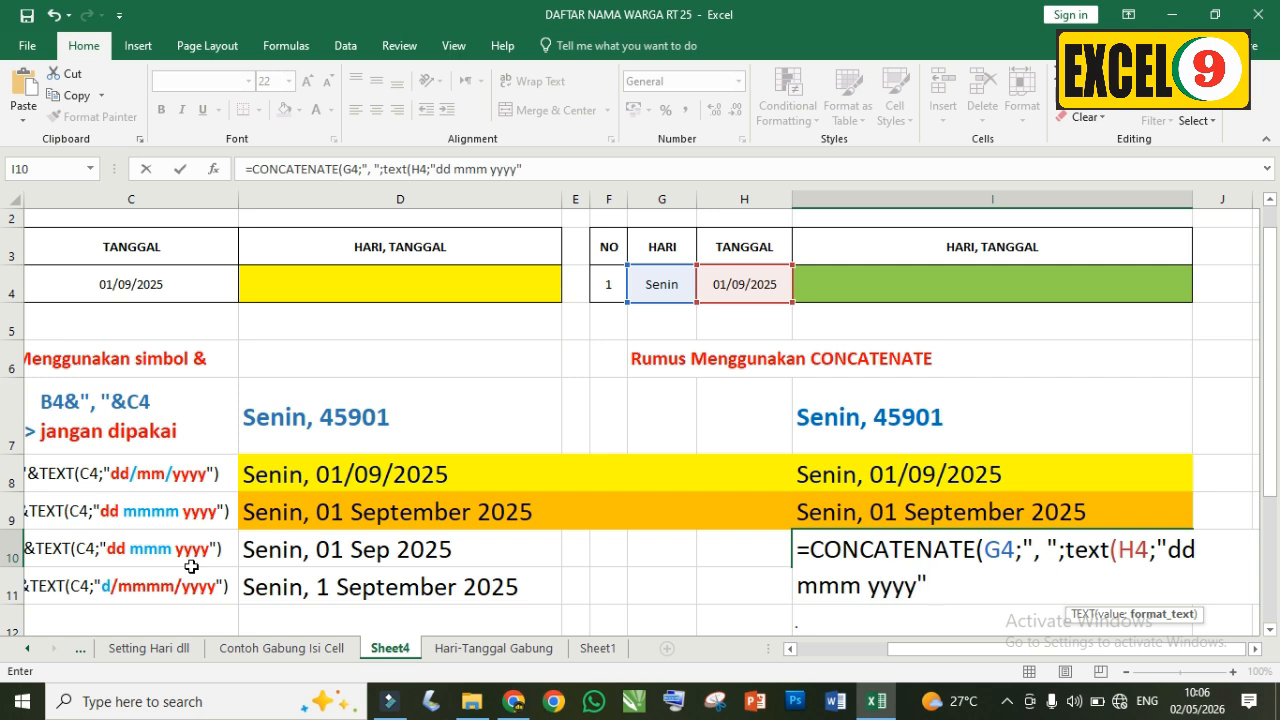
{"action": "type", "text": "\")"}
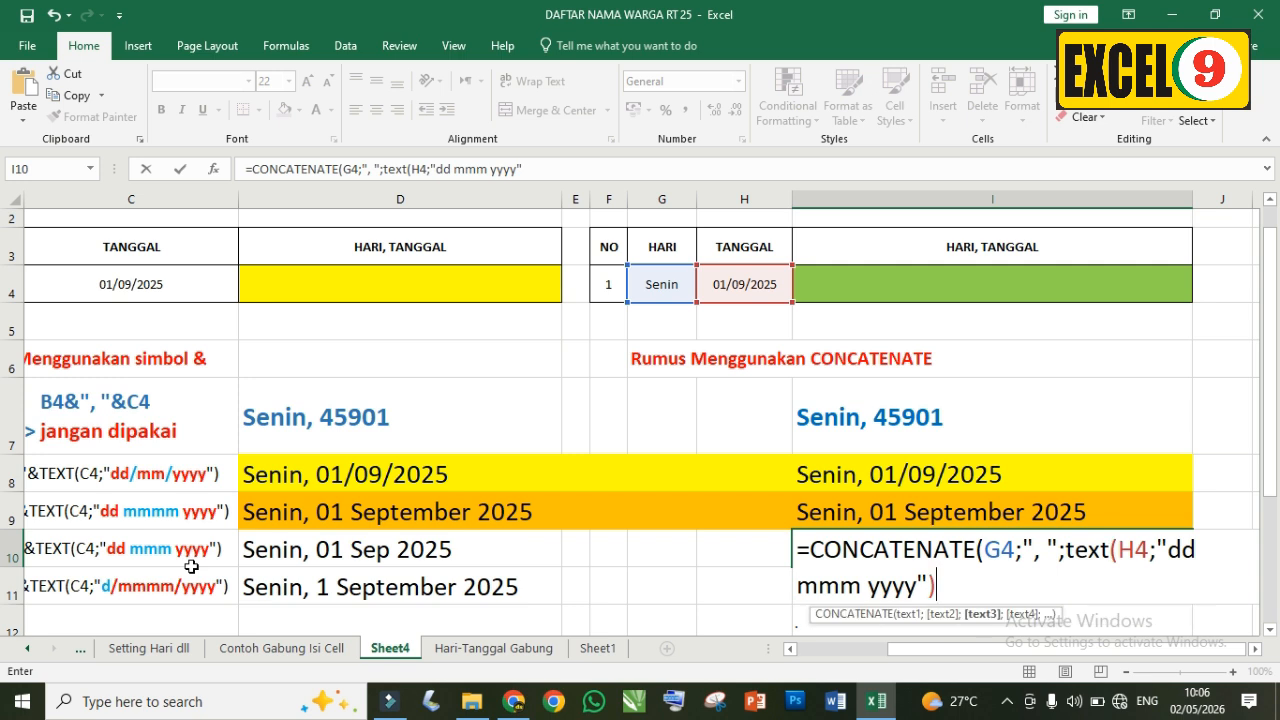
{"action": "type", "text": ")"}
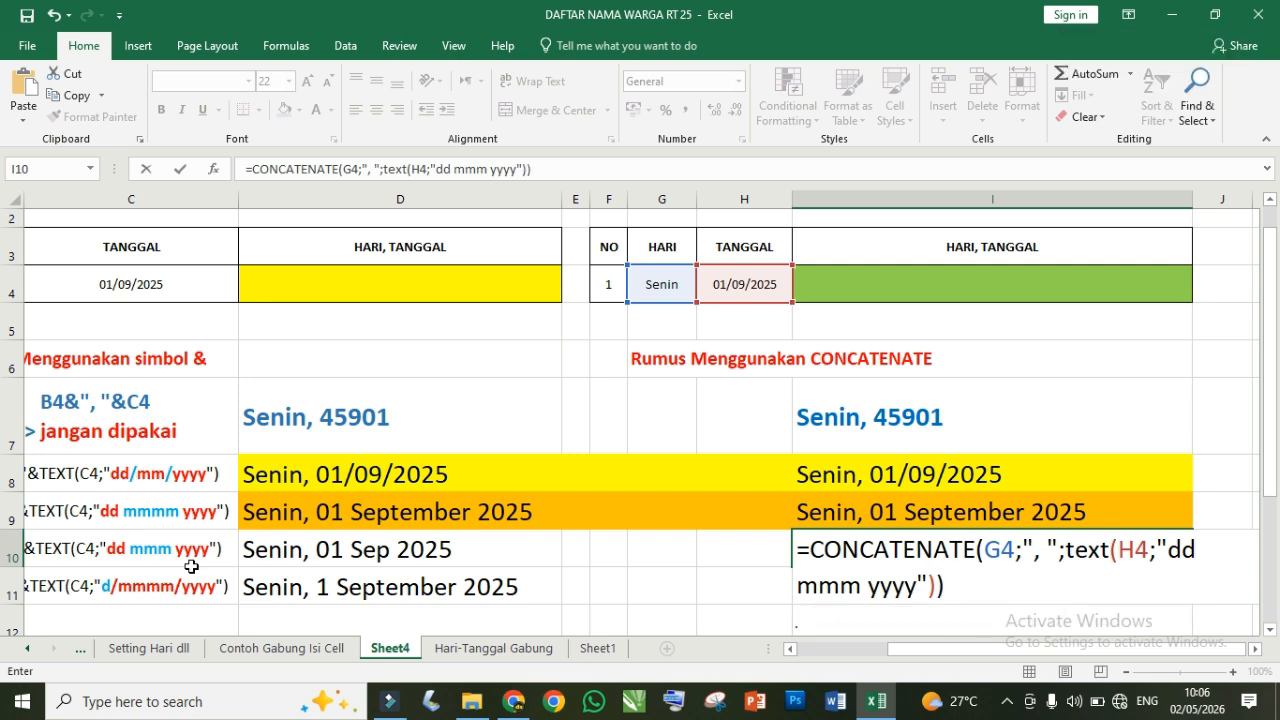
{"action": "key", "text": "Return"}
Step: Highlight D10:I10, spanning the abbreviated-month & and CONCATENATE results, with a light blue fill
{"action": "left_click_drag", "start_coordinate": [384, 549], "coordinate": [817, 549]}
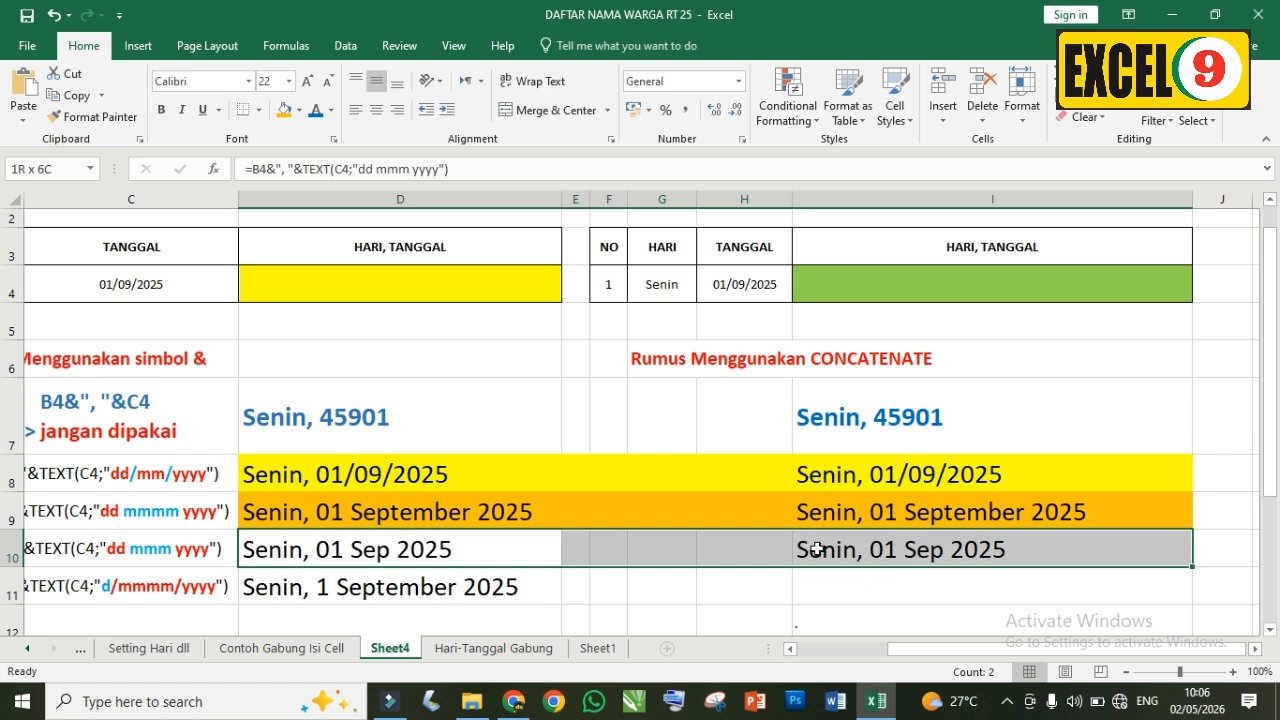
{"action": "left_click", "coordinate": [299, 110]}
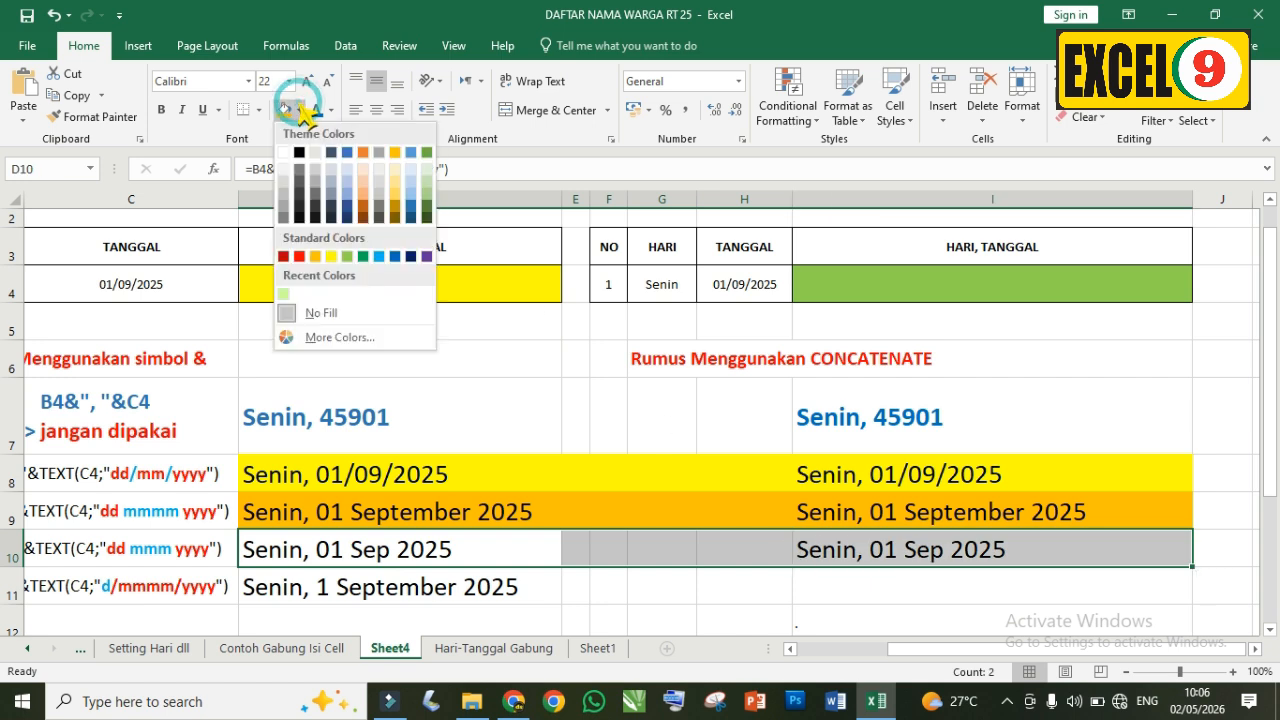
{"action": "left_click", "coordinate": [411, 178]}
Step: Enter the formula =CONCATENATE(G4;", ";TEXT(H4;"d mmmm yyyy")) in I11 to join the day with the date without a leading zero
{"action": "double_click", "coordinate": [833, 595]}
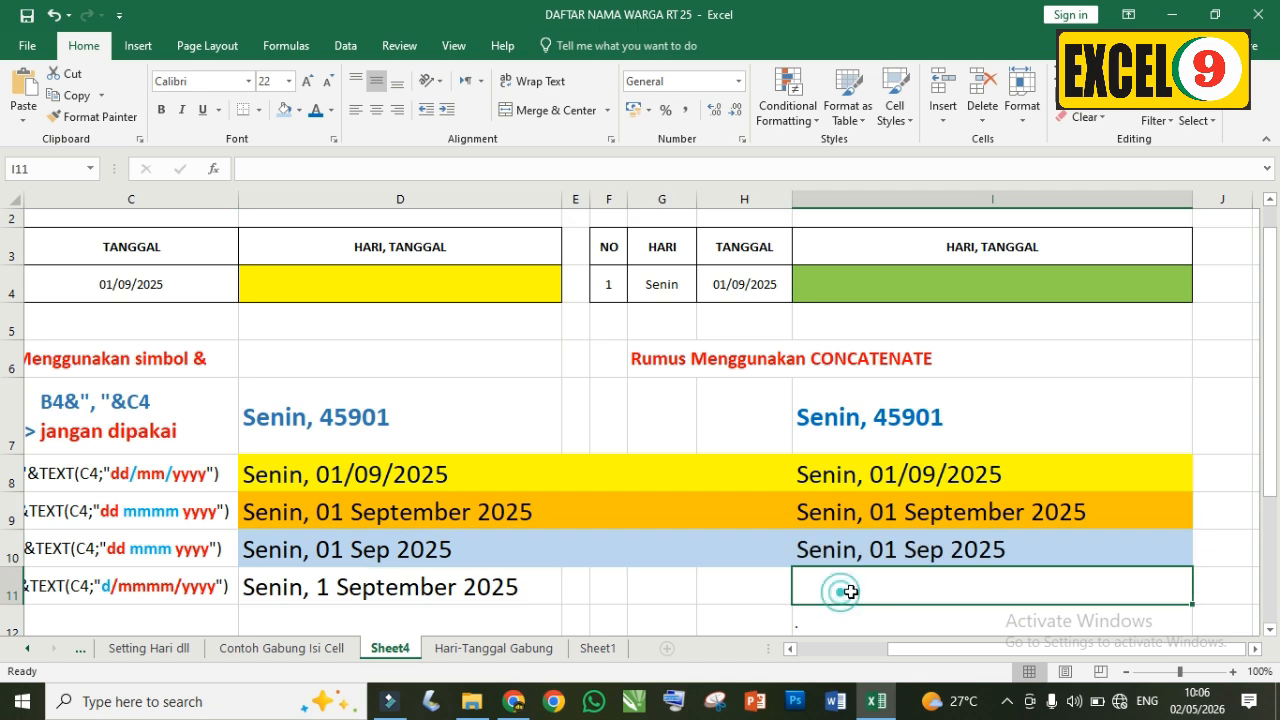
{"action": "type", "text": "="}
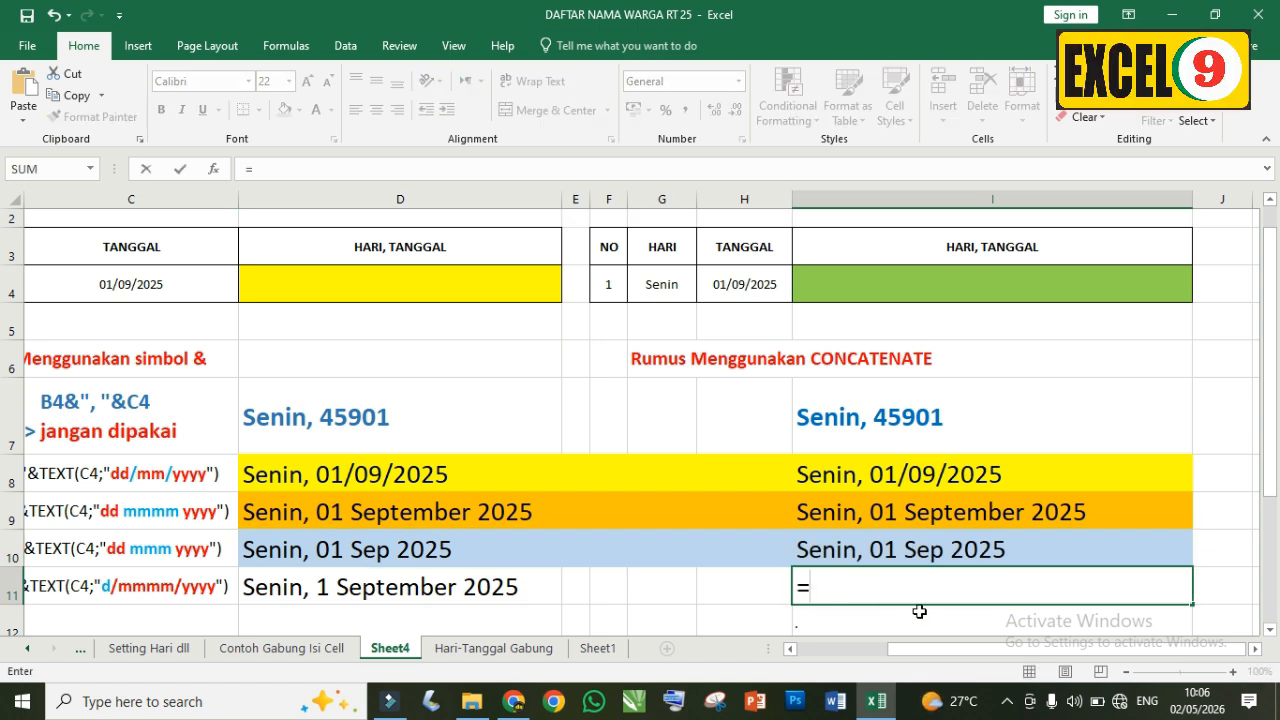
{"action": "type", "text": "conca"}
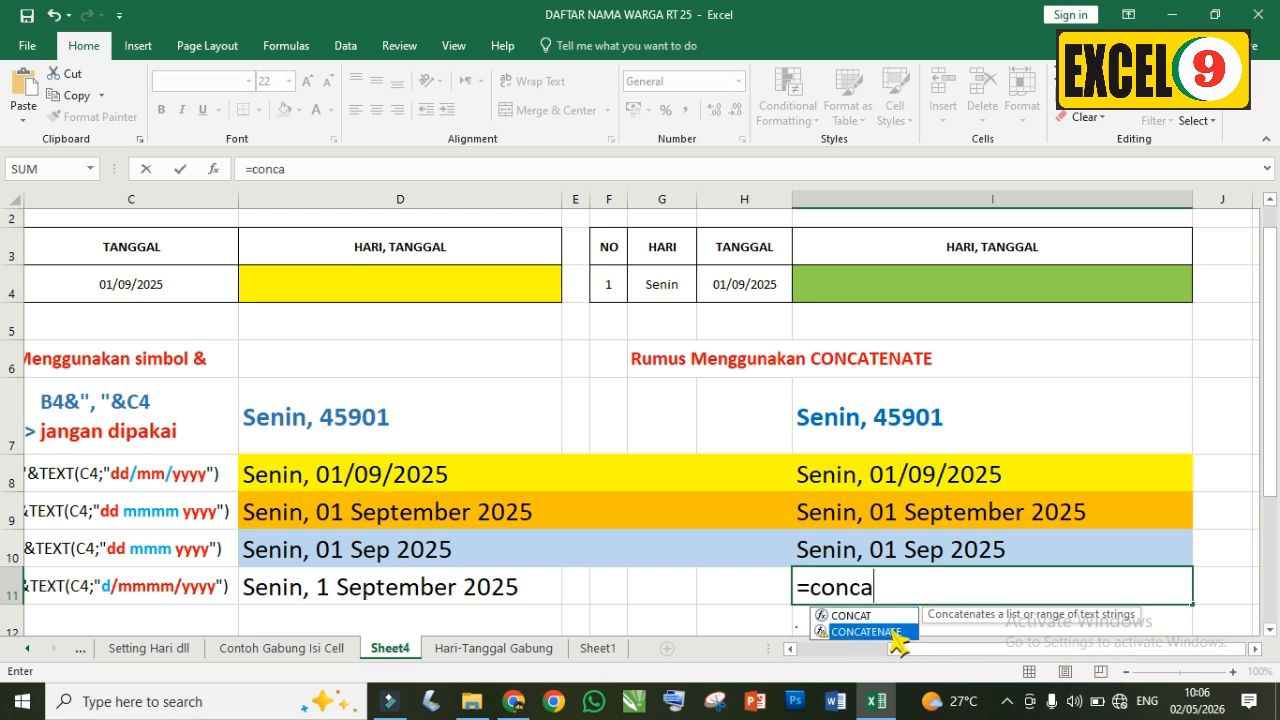
{"action": "double_click", "coordinate": [893, 632]}
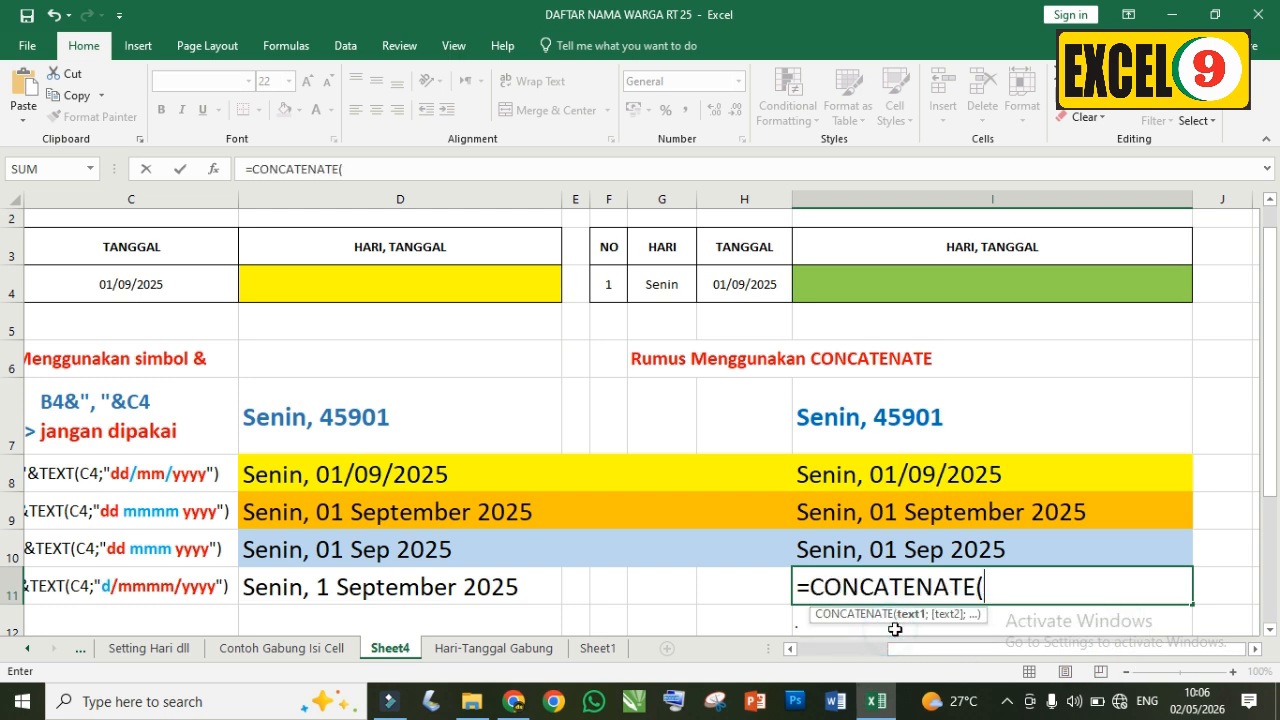
{"action": "left_click", "coordinate": [675, 284]}
{"action": "type", "text": ";"}
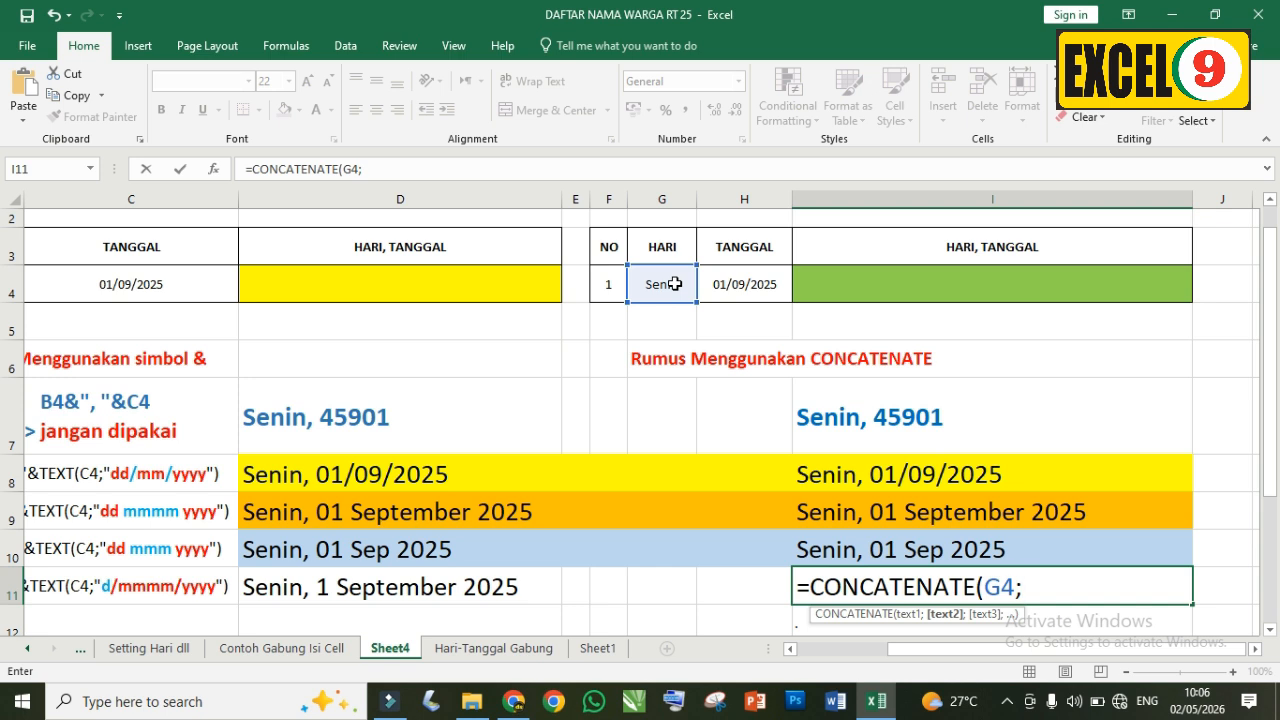
{"action": "type", "text": "\", \";text("}
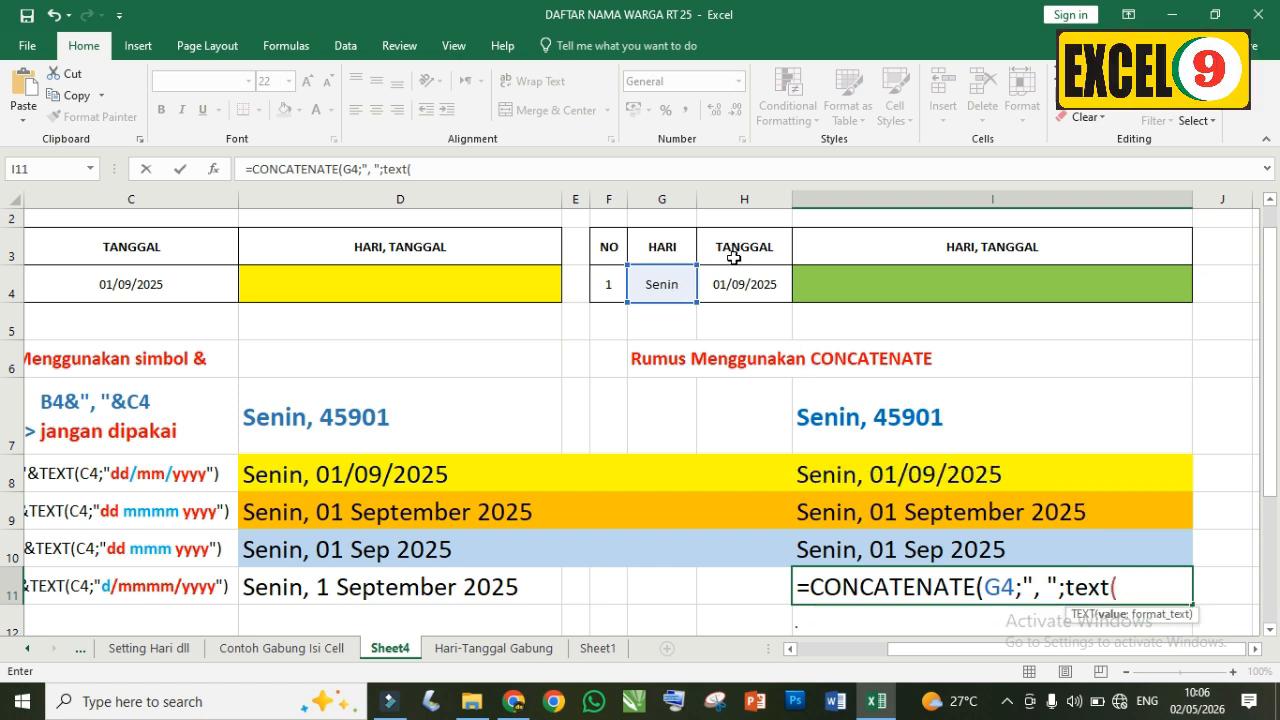
{"action": "left_click", "coordinate": [716, 291]}
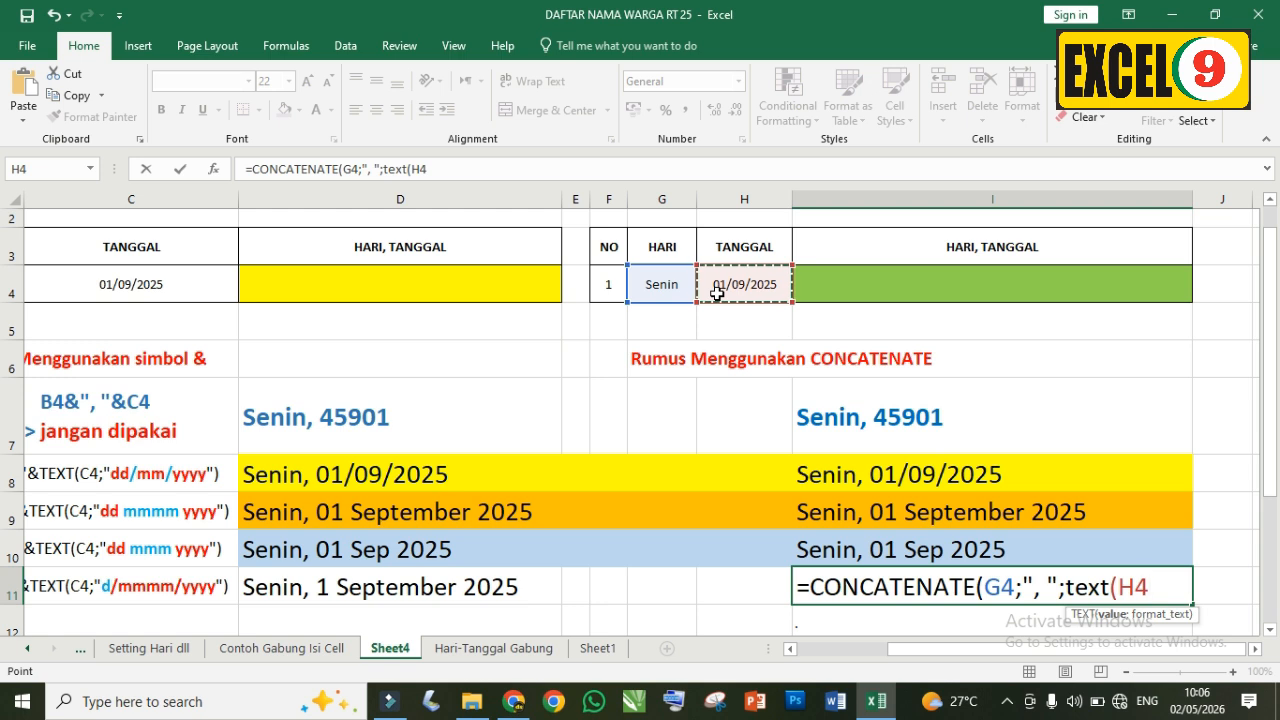
{"action": "type", "text": ";"}
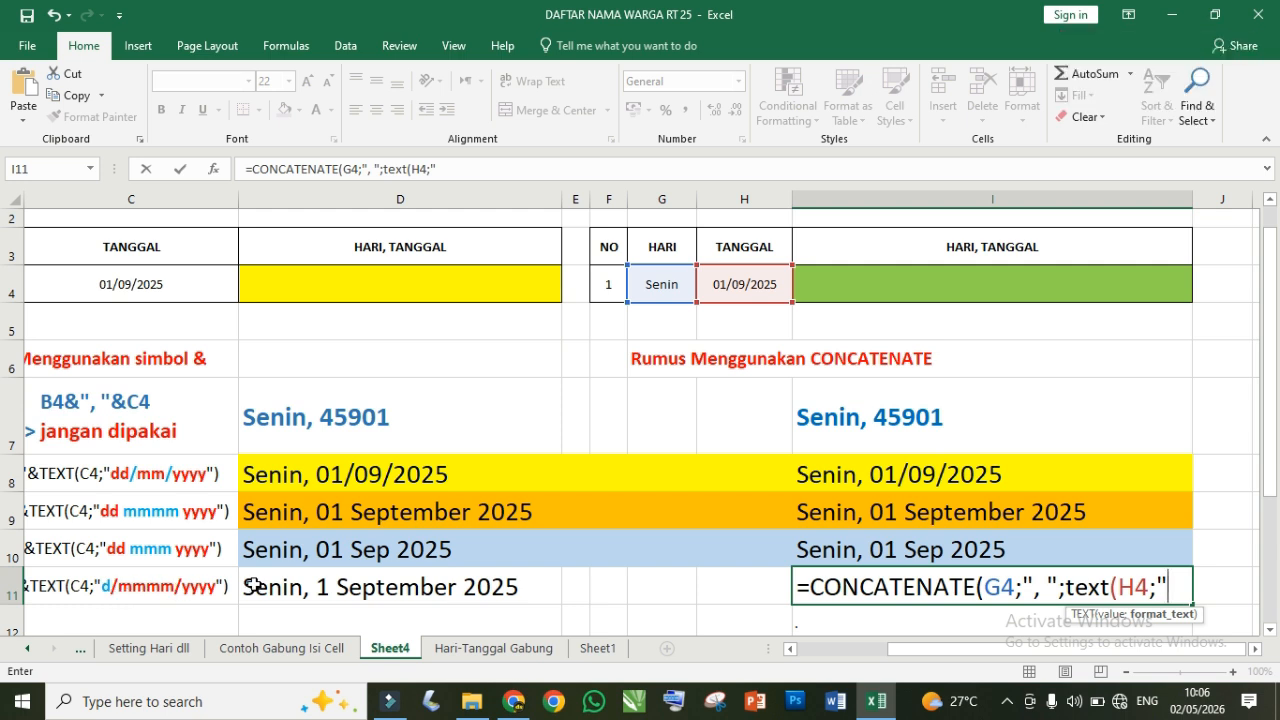
{"action": "type", "text": "d"}
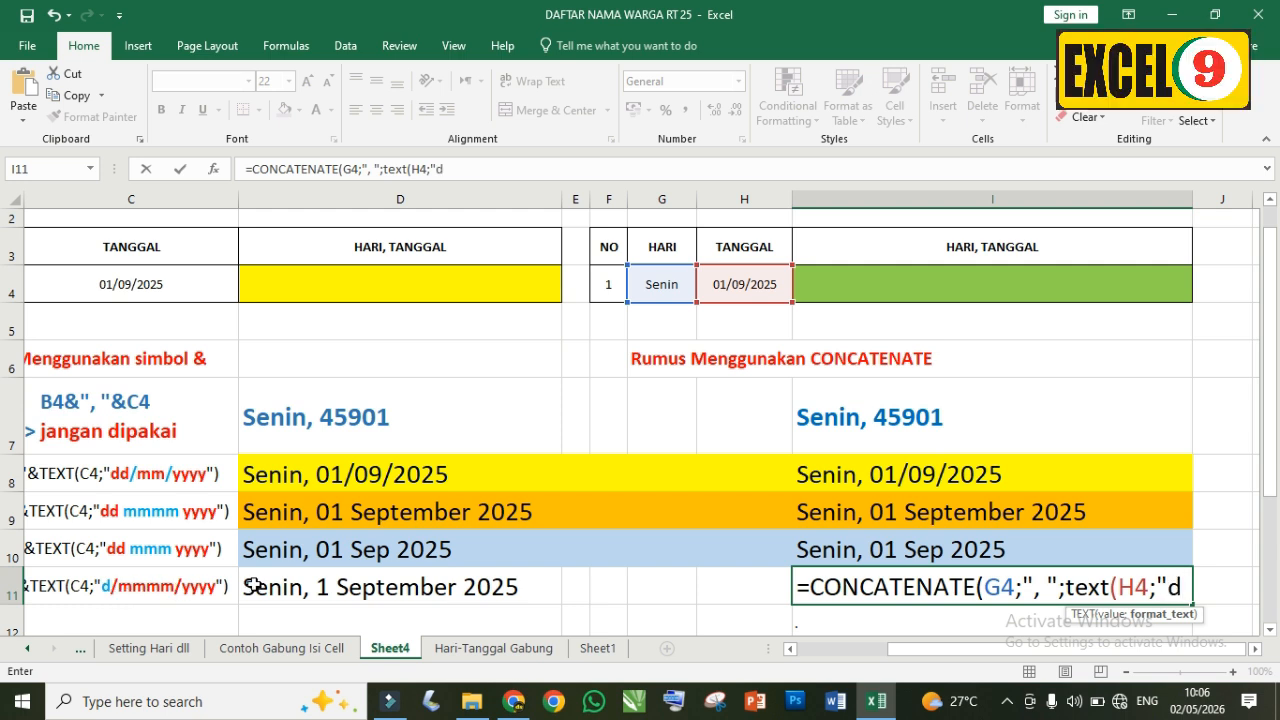
{"action": "type", "text": " mmmm"}
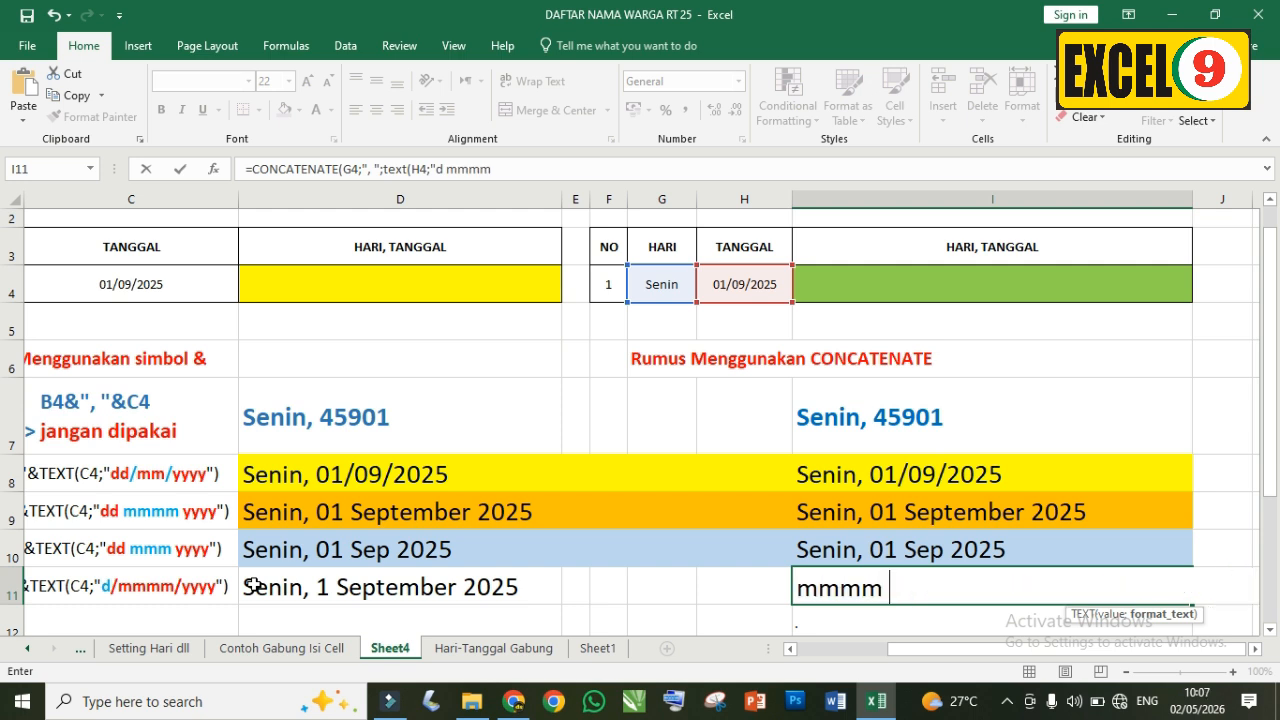
{"action": "type", "text": " yyyy"}
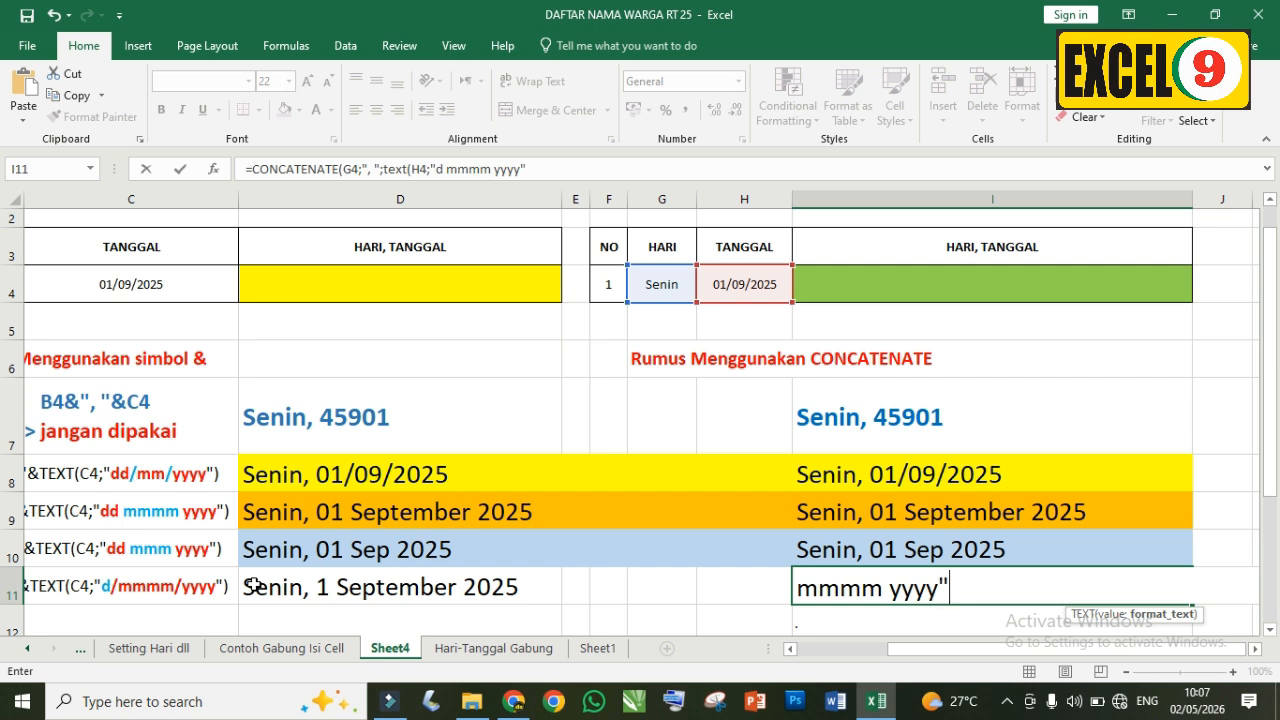
{"action": "type", "text": "\"))"}
{"action": "key", "text": "Return"}
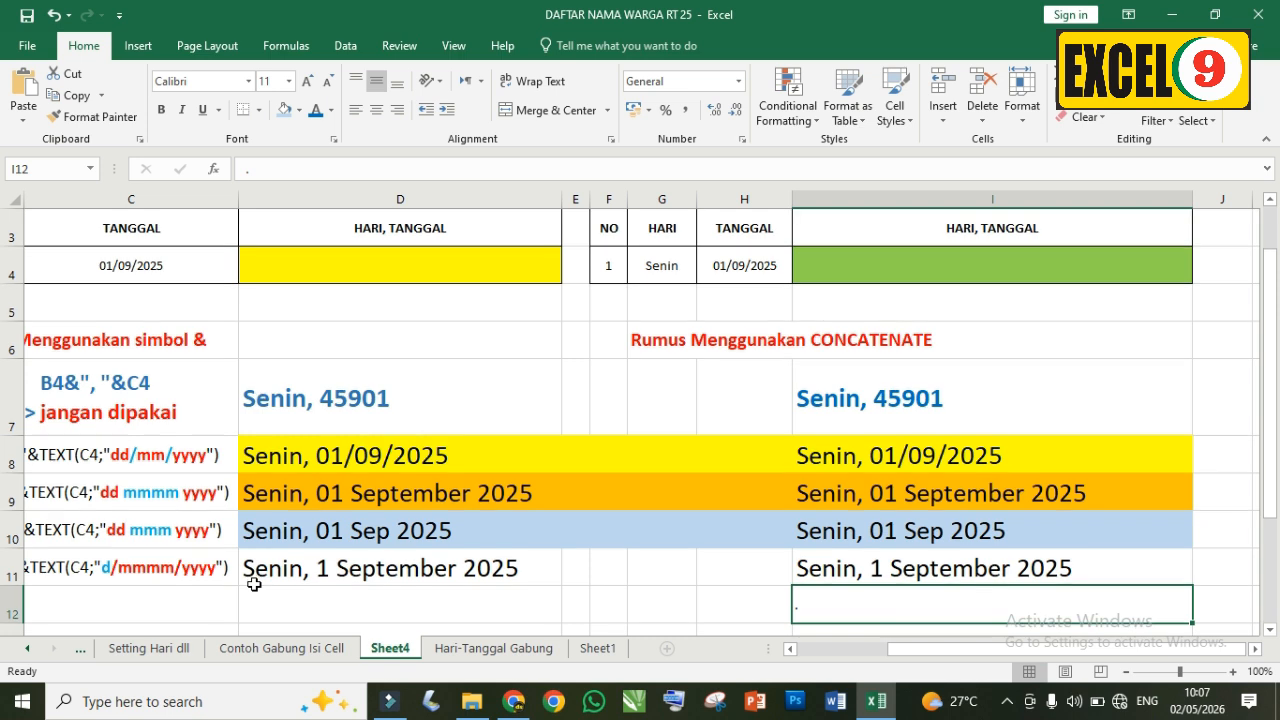
Step: Highlight D11:I11, spanning the single-digit-day & and CONCATENATE results, with a green fill
{"action": "left_click", "coordinate": [174, 568]}
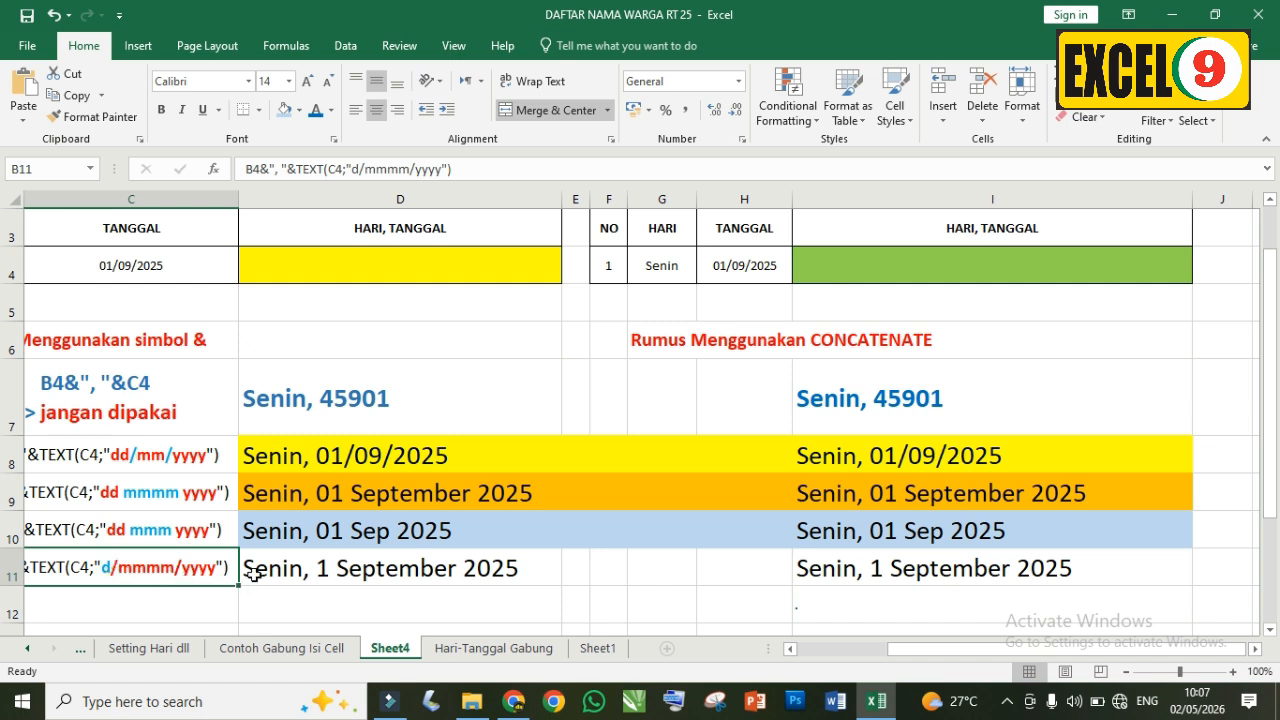
{"action": "left_click_drag", "start_coordinate": [502, 577], "coordinate": [829, 566]}
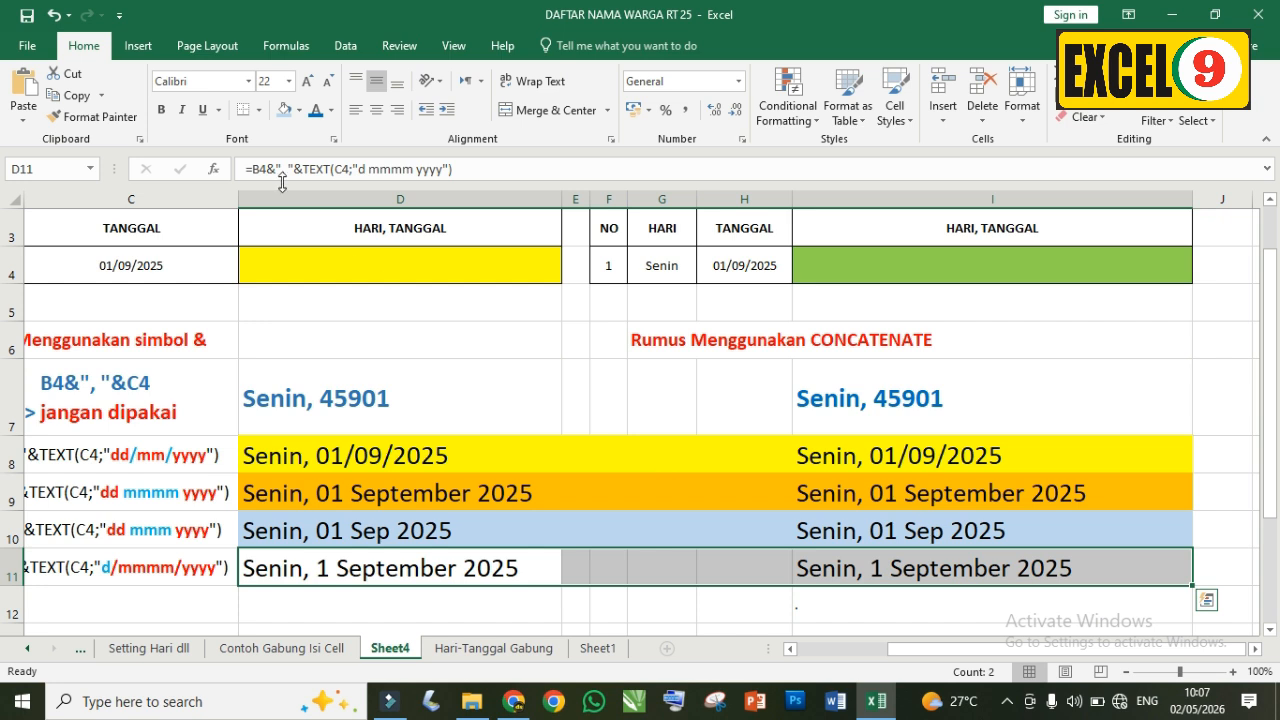
{"action": "left_click", "coordinate": [299, 110]}
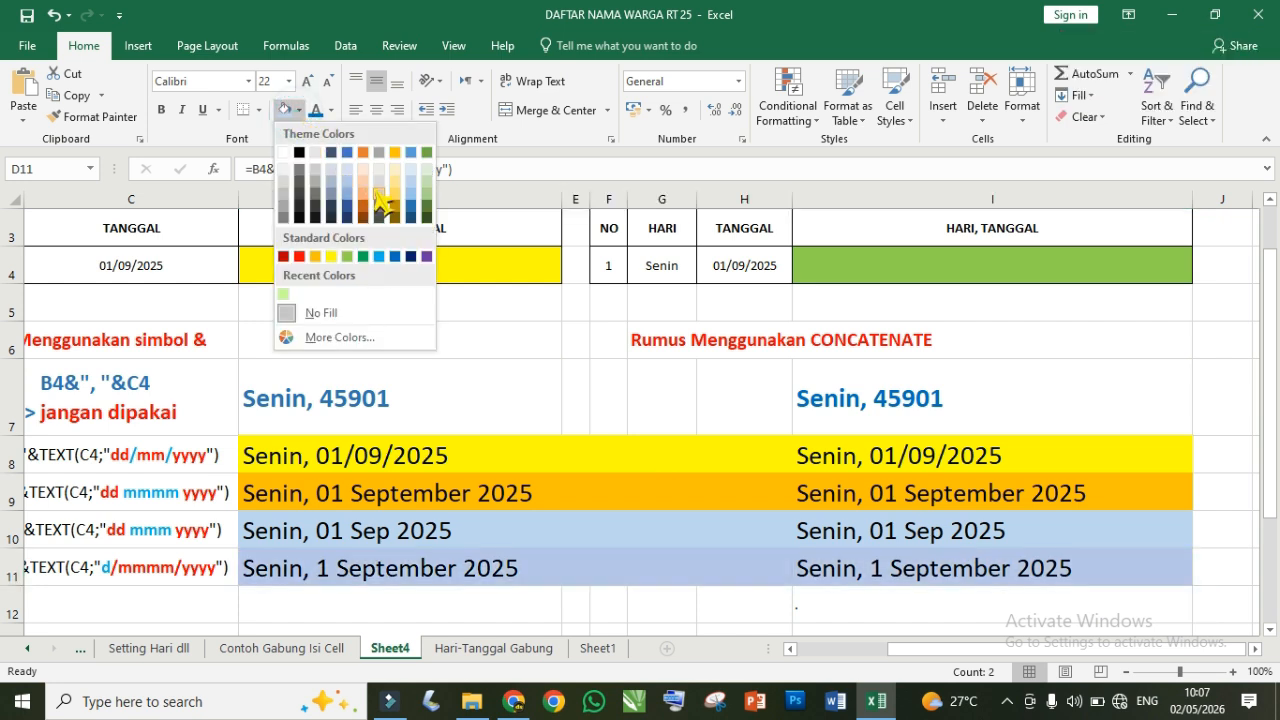
{"action": "left_click", "coordinate": [347, 256]}
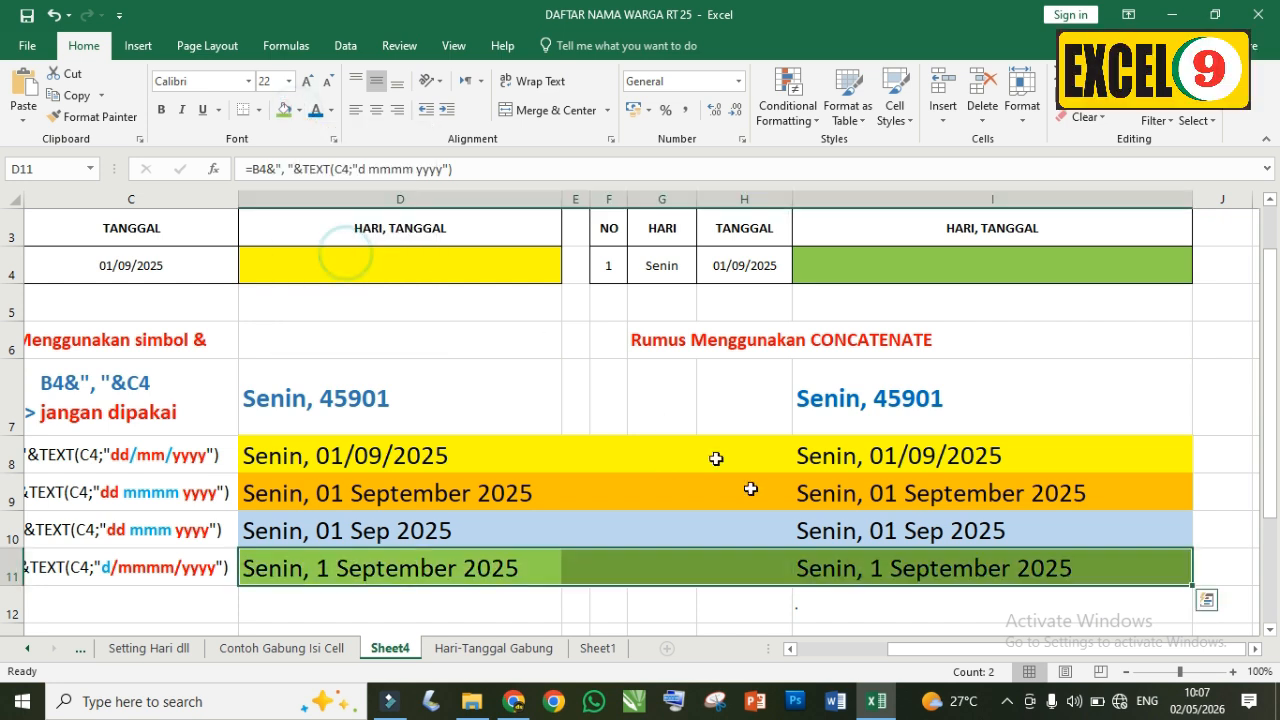
{"action": "left_click", "coordinate": [906, 606]}
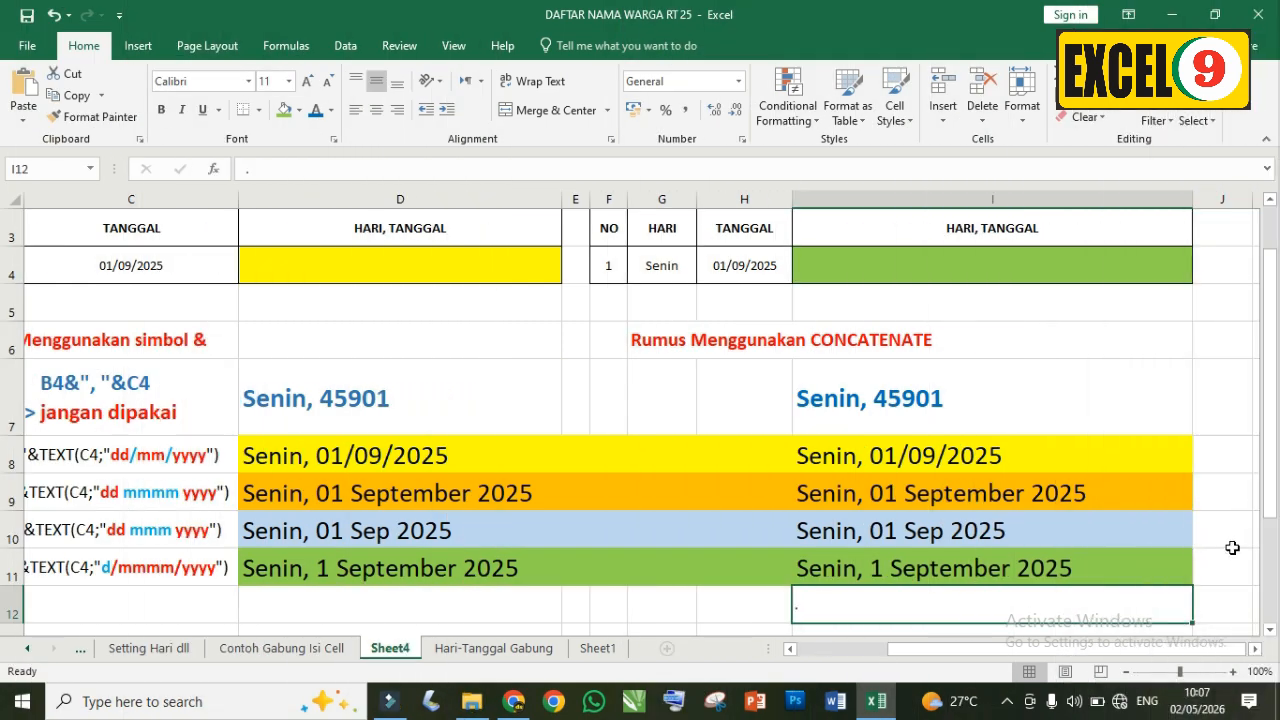
{"action": "left_click", "coordinate": [1232, 550]}
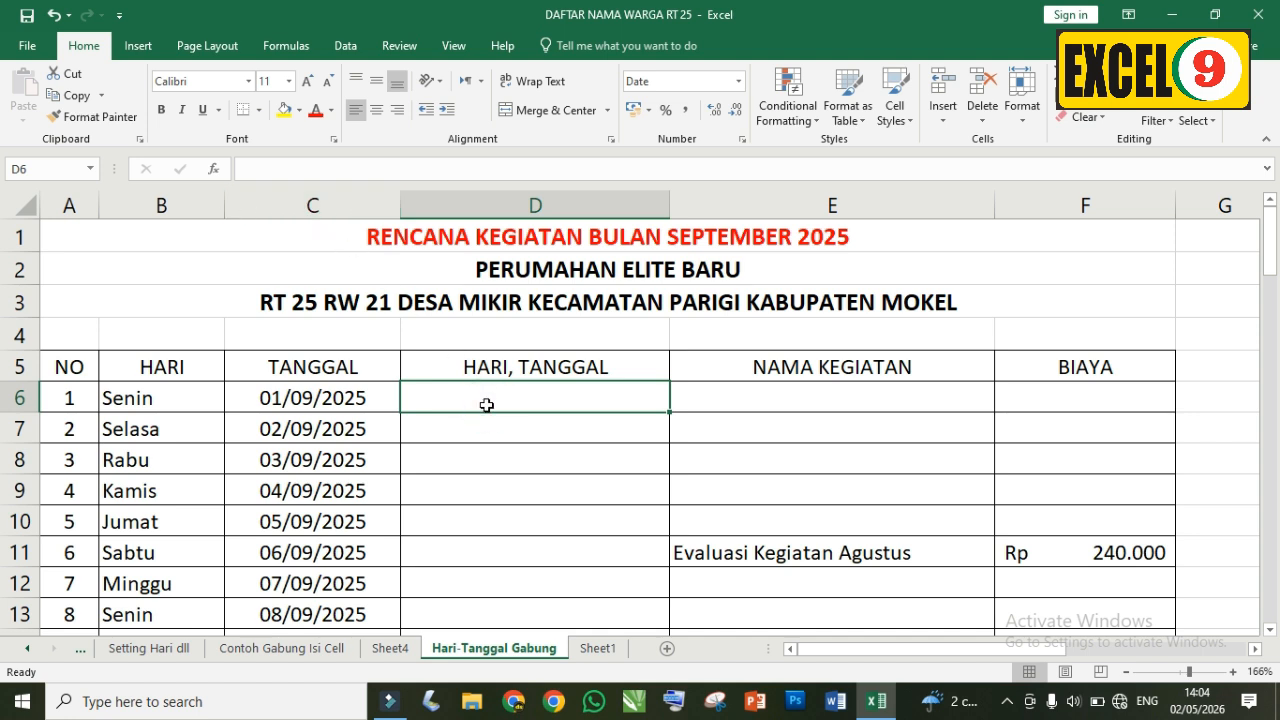
Step: Enter the formula =B6&", "&TEXT(C6;"dd mmmm yyyy") in D6 of the Hari-Tanggal Gabung sheet to join day and date
{"action": "type", "text": "="}
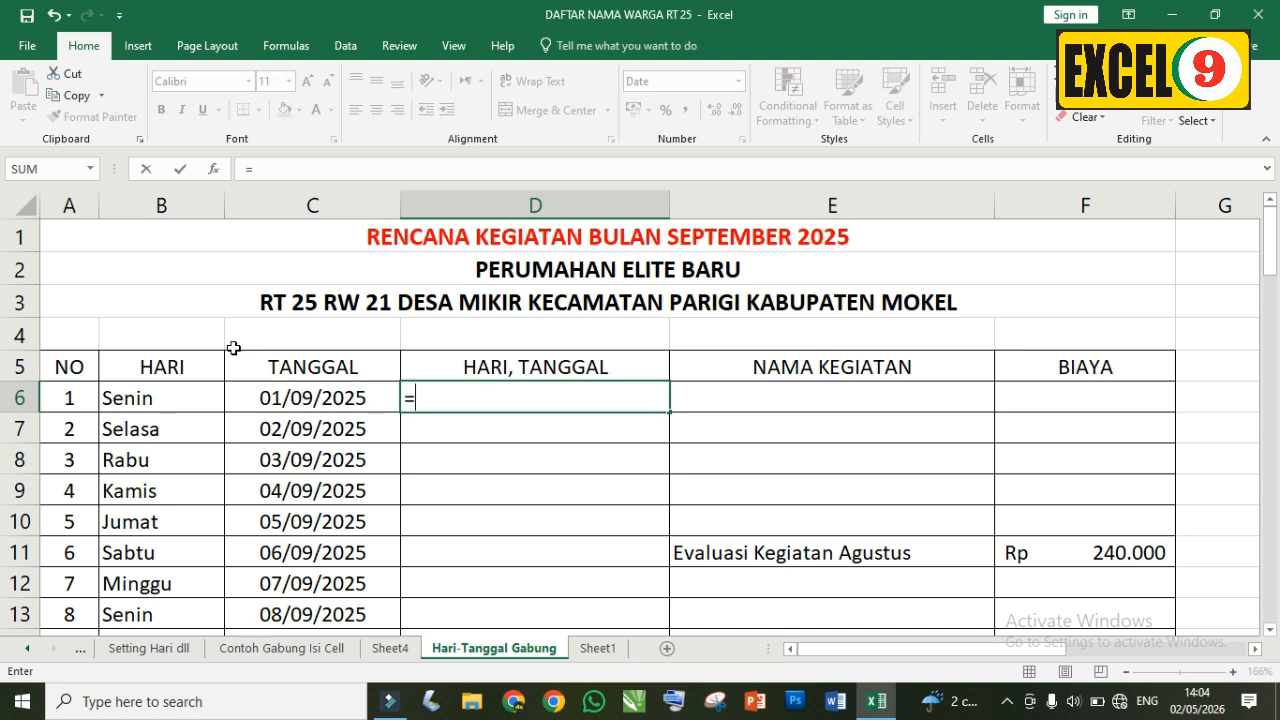
{"action": "left_click", "coordinate": [176, 402]}
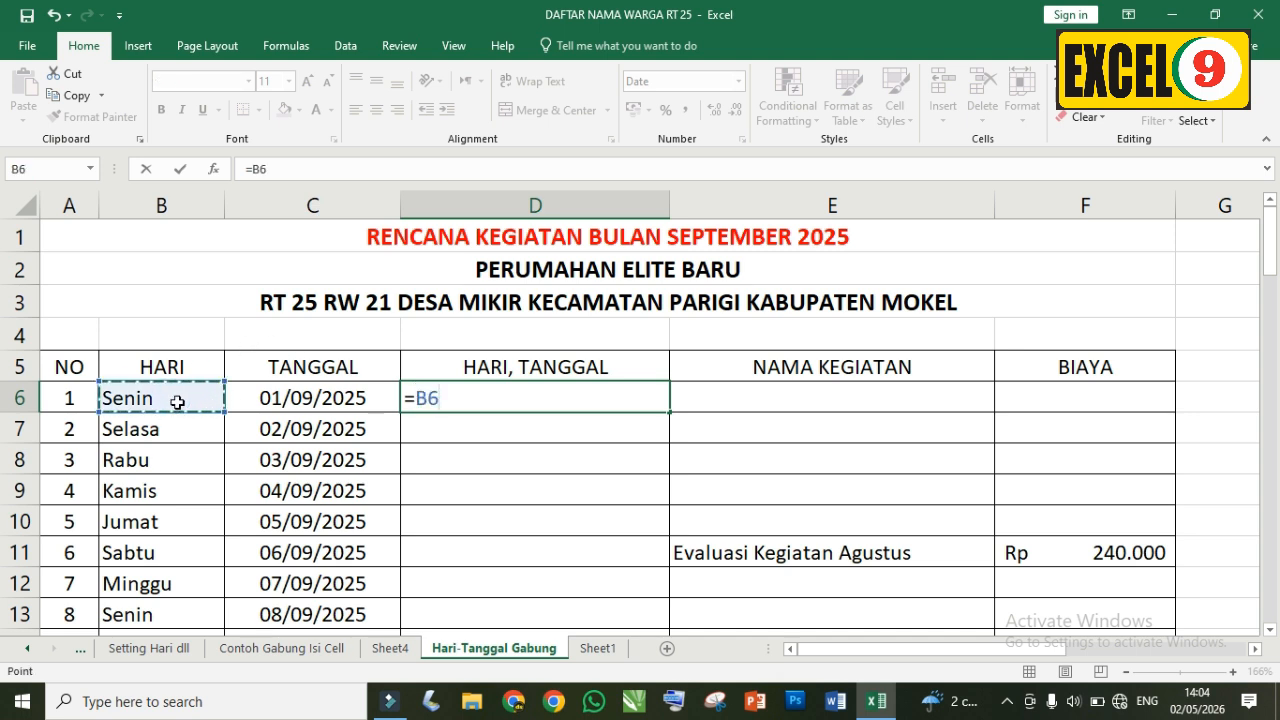
{"action": "type", "text": "&"}
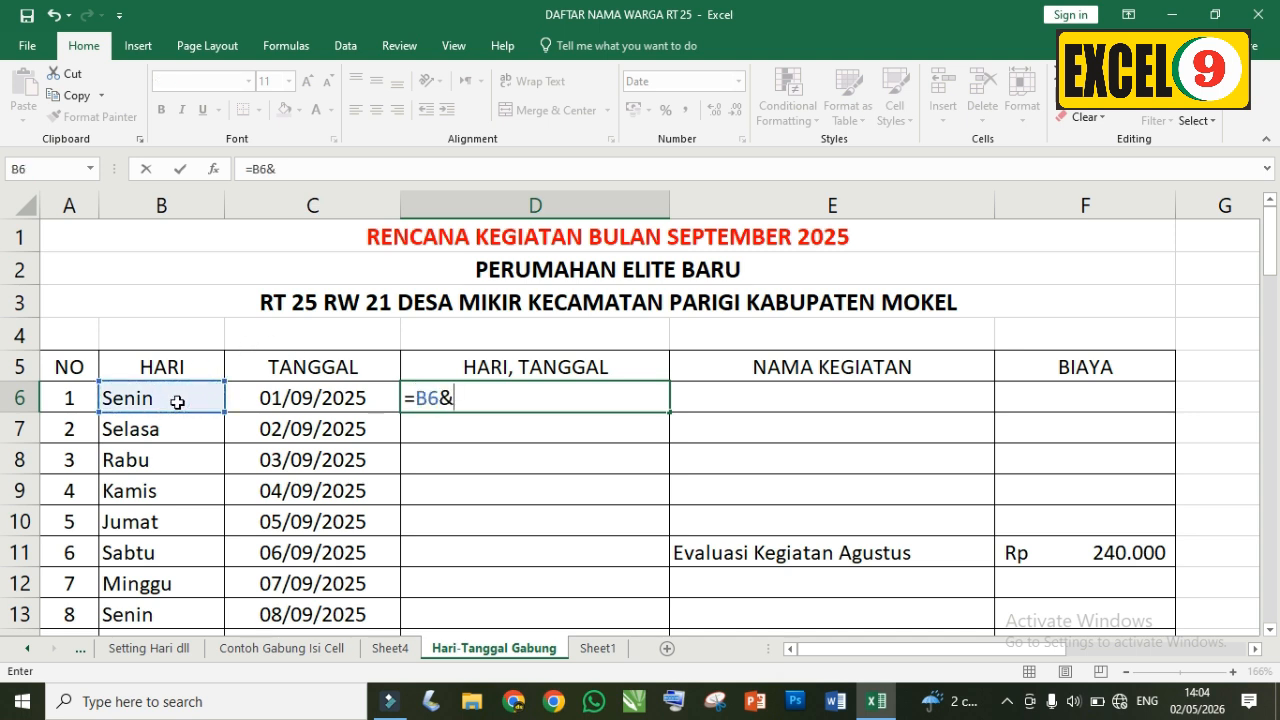
{"action": "type", "text": "\", \"&tex"}
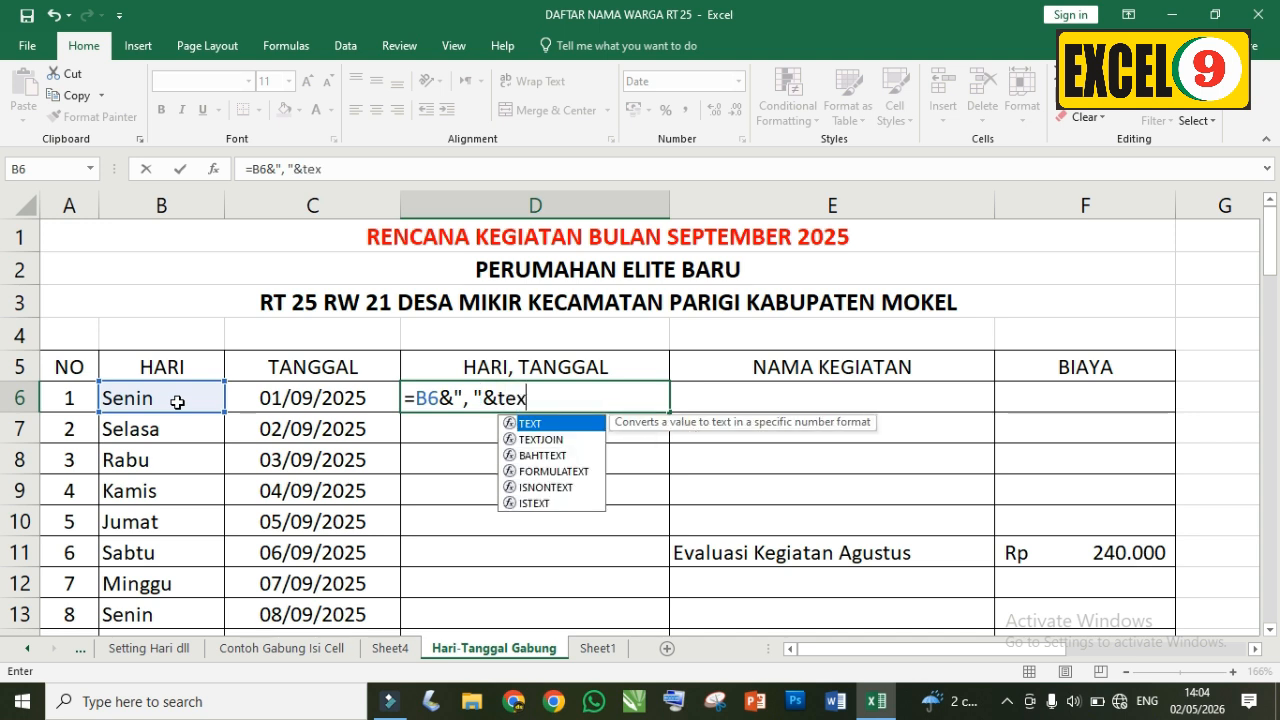
{"action": "type", "text": "t("}
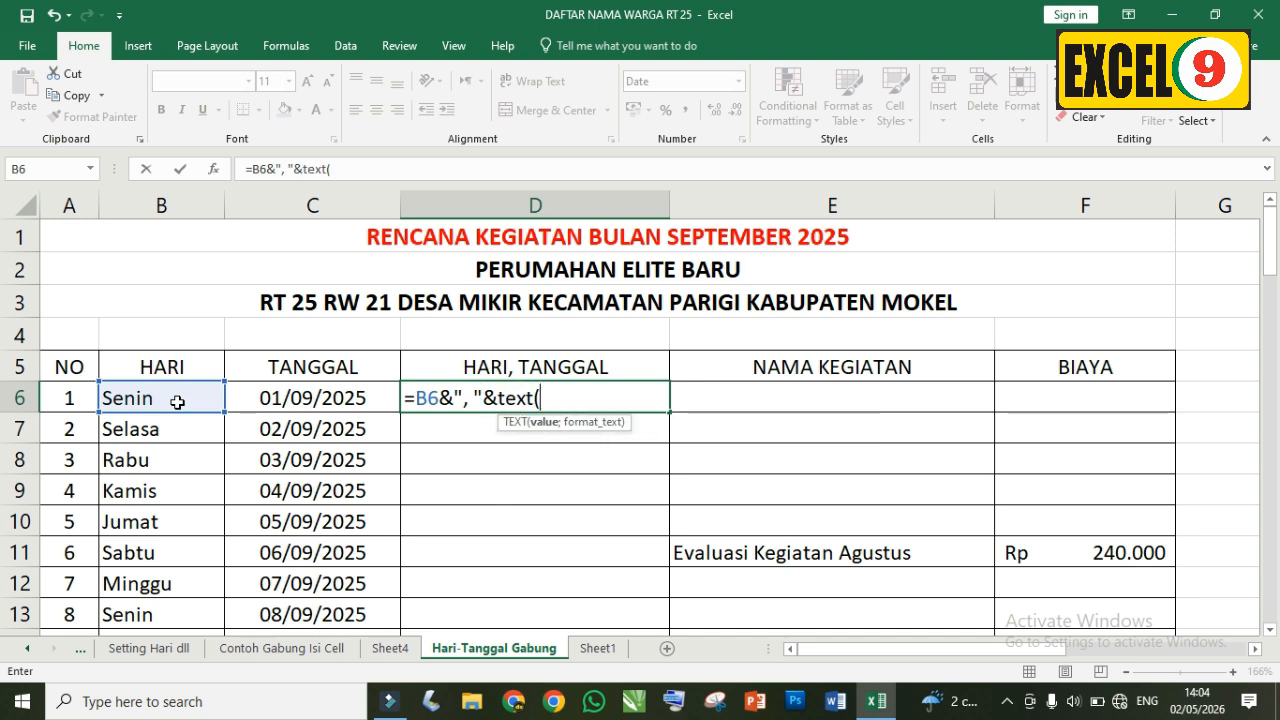
{"action": "left_click", "coordinate": [297, 397]}
{"action": "type", "text": ";"}
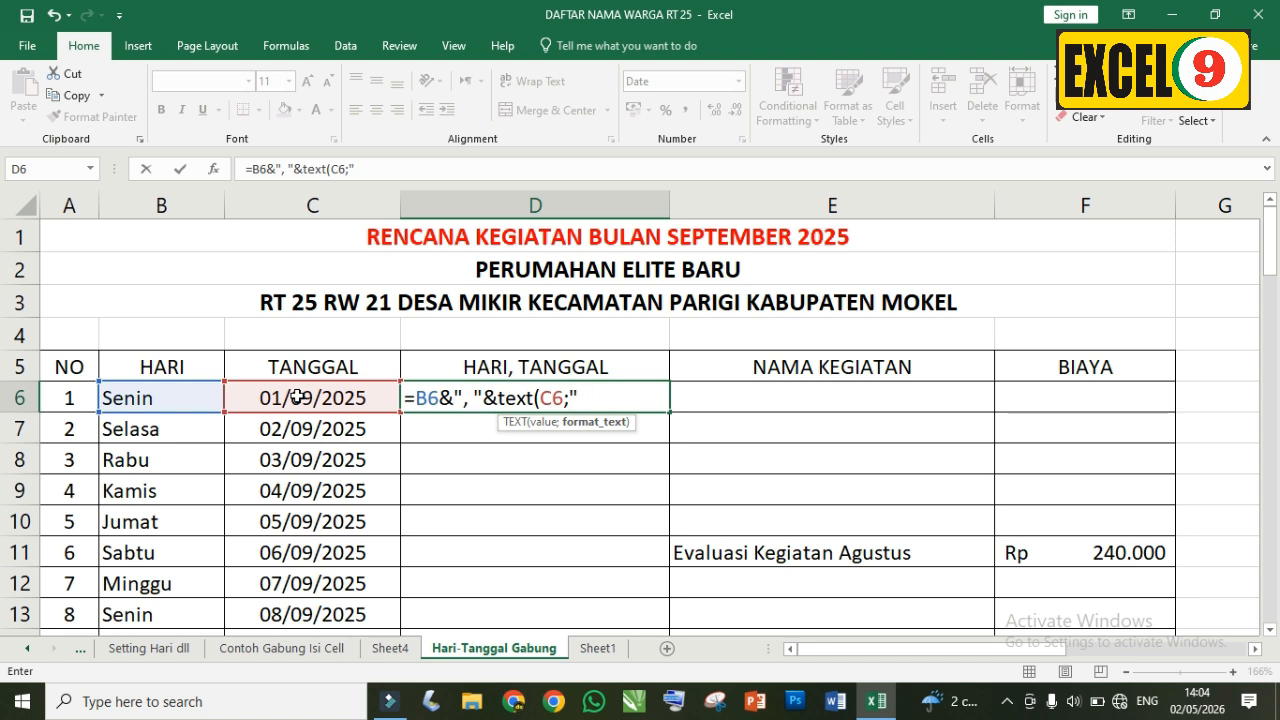
{"action": "type", "text": "dd"}
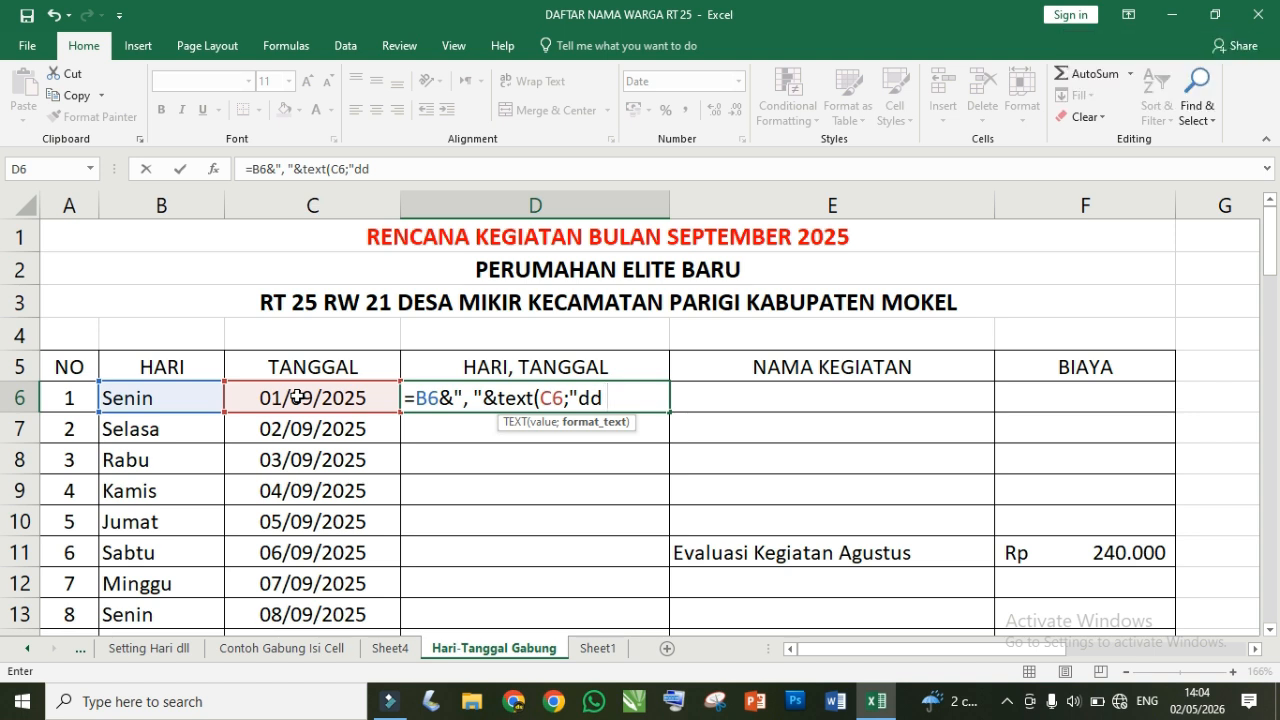
{"action": "type", "text": " mmmm "}
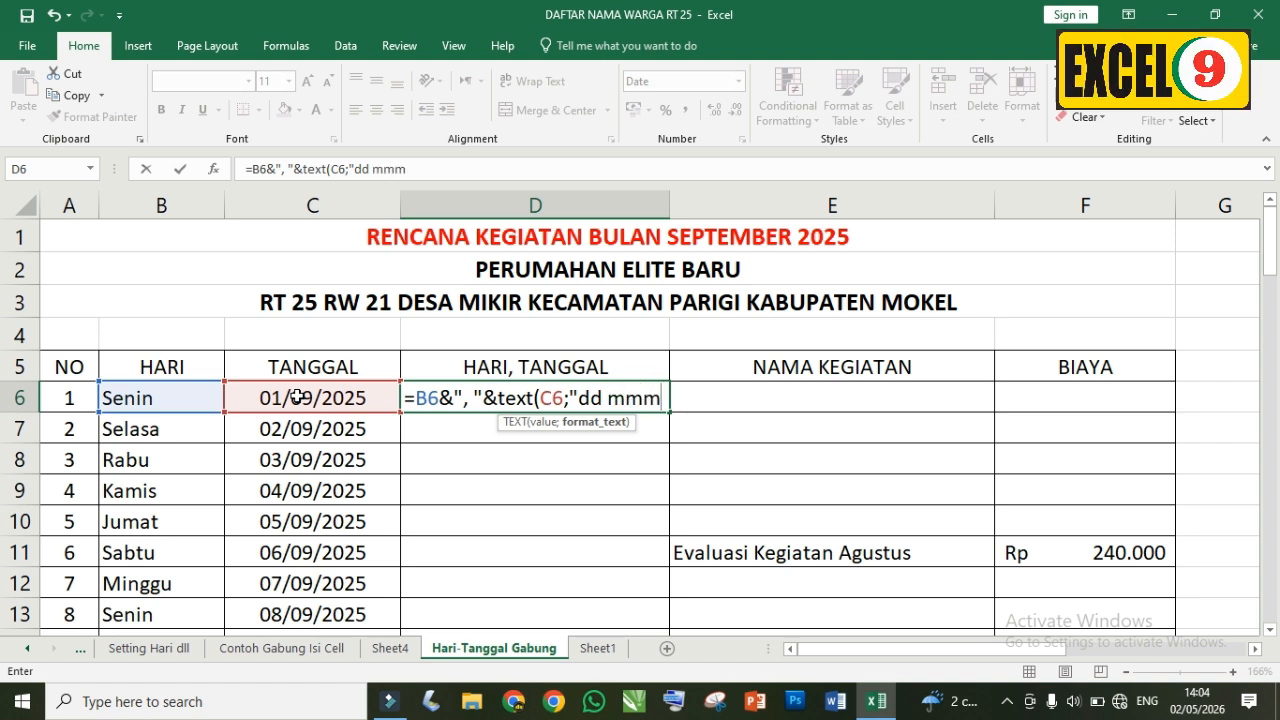
{"action": "type", "text": "yyyy"}
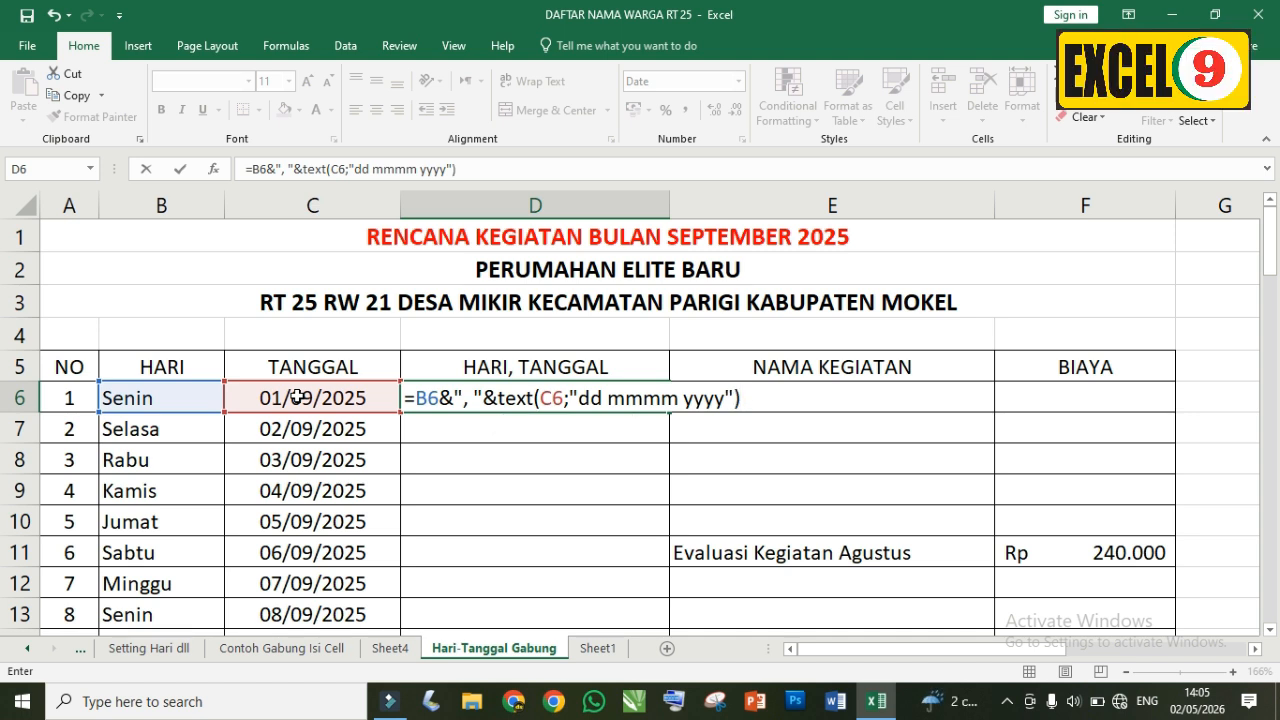
{"action": "key", "text": "Return"}
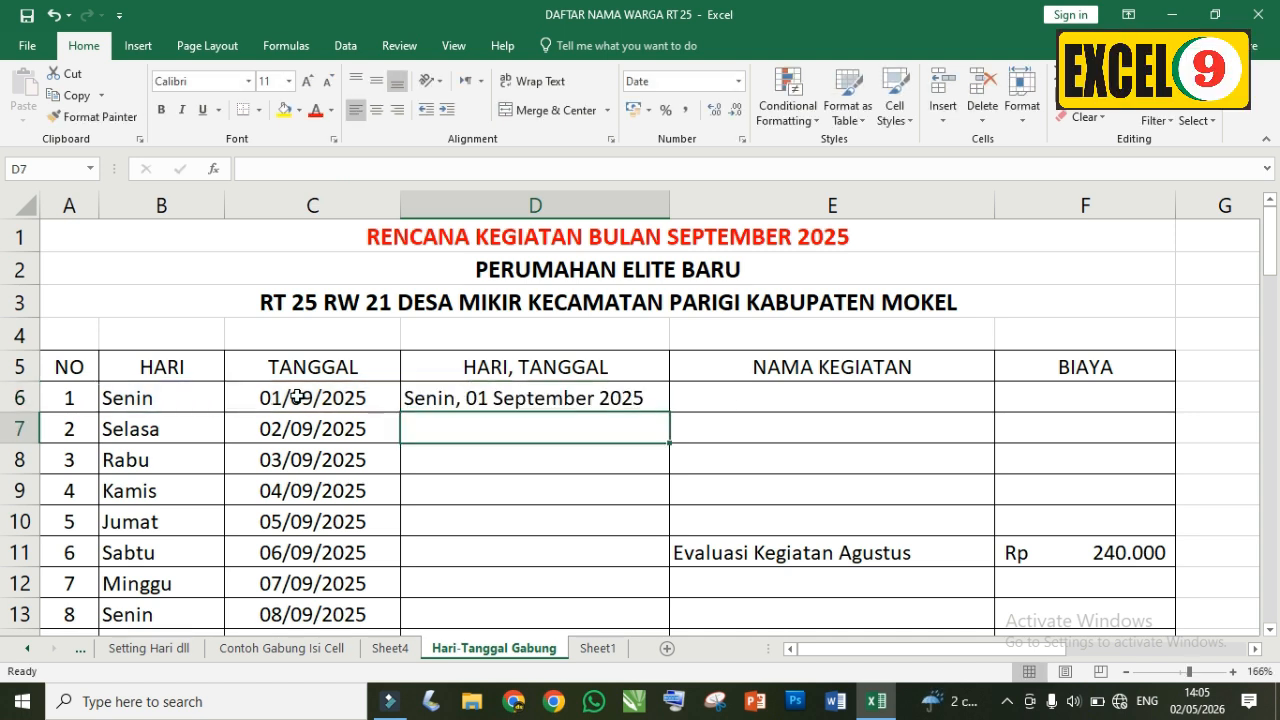
Step: Fill the combined day-and-date formula from D6 down to D35, the row for 30 September
{"action": "left_click", "coordinate": [486, 397]}
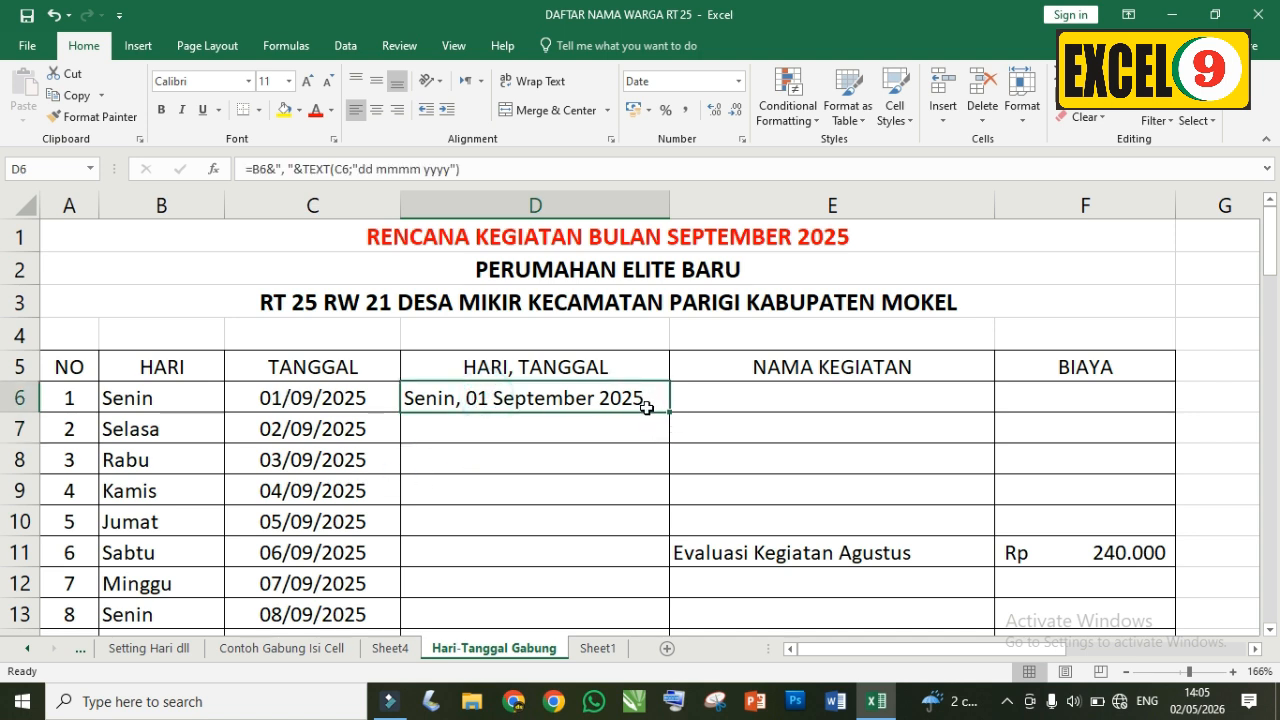
{"action": "mouse_move", "coordinate": [671, 414]}
{"action": "left_mouse_down"}
{"action": "mouse_move", "coordinate": [687, 664]}
{"action": "mouse_move", "coordinate": [661, 533]}
{"action": "left_mouse_up"}
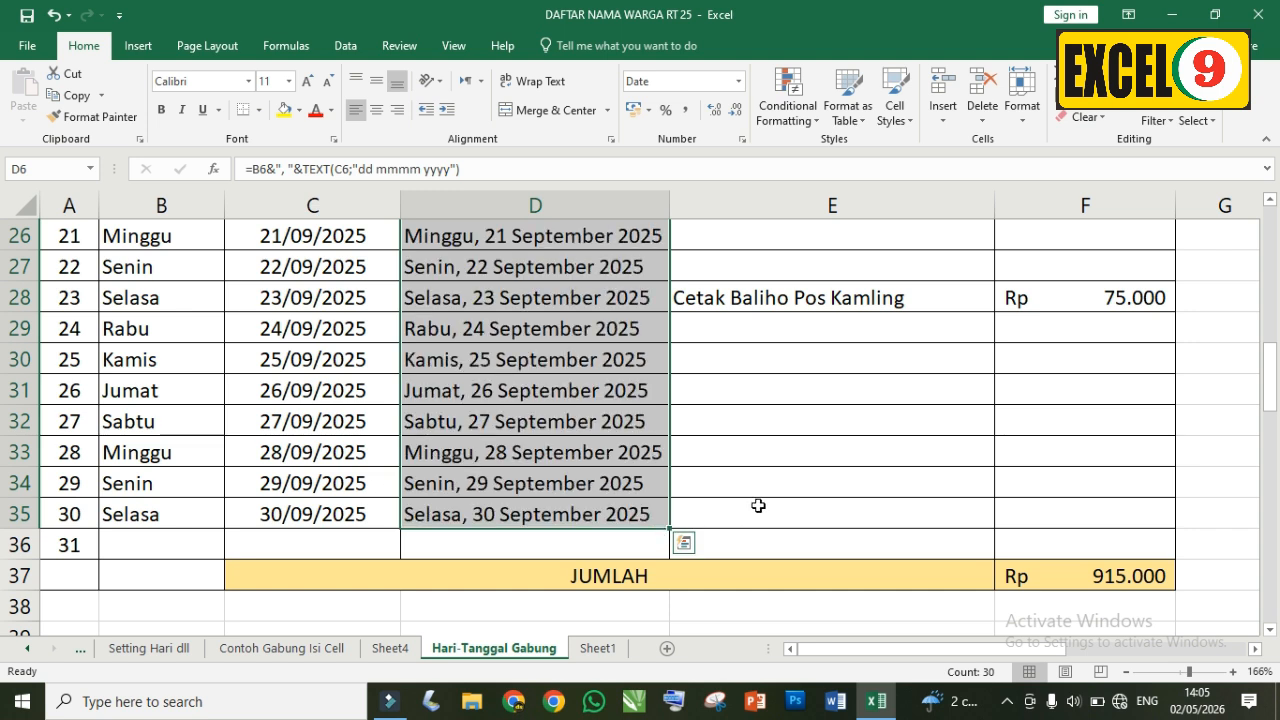
{"action": "left_click_drag", "start_coordinate": [1272, 395], "coordinate": [1272, 235]}
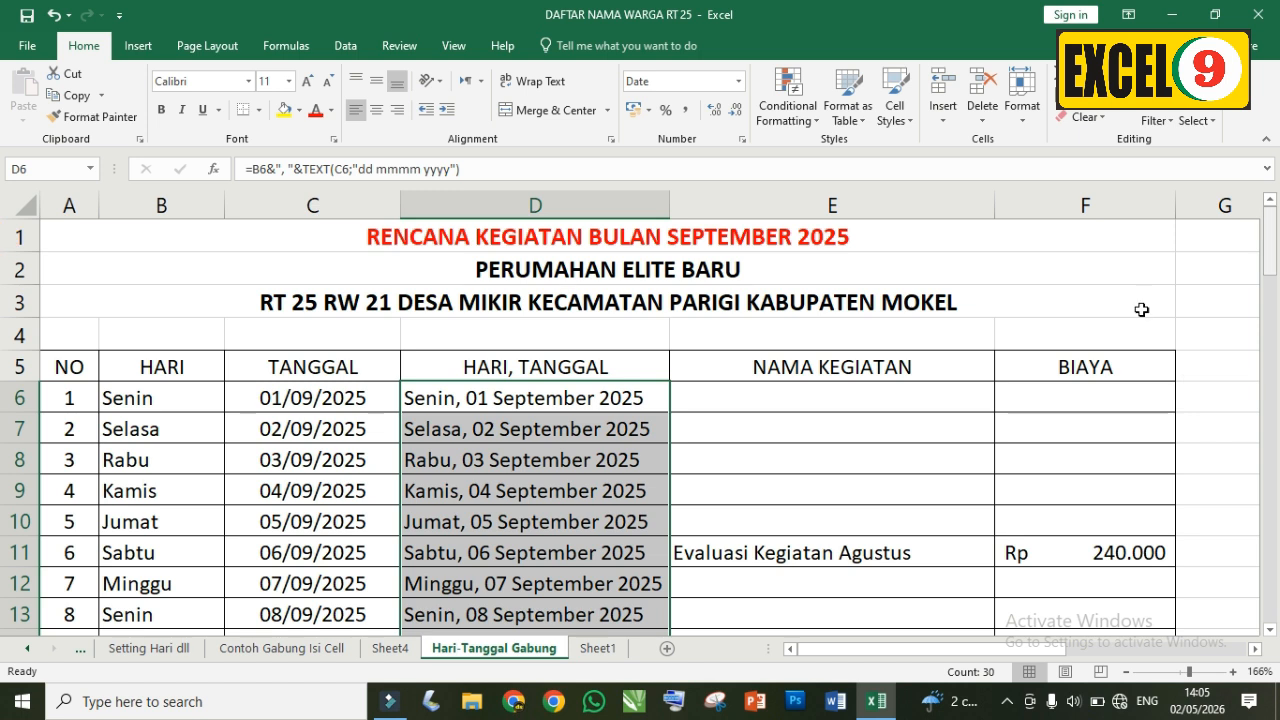
{"action": "left_click", "coordinate": [830, 459]}
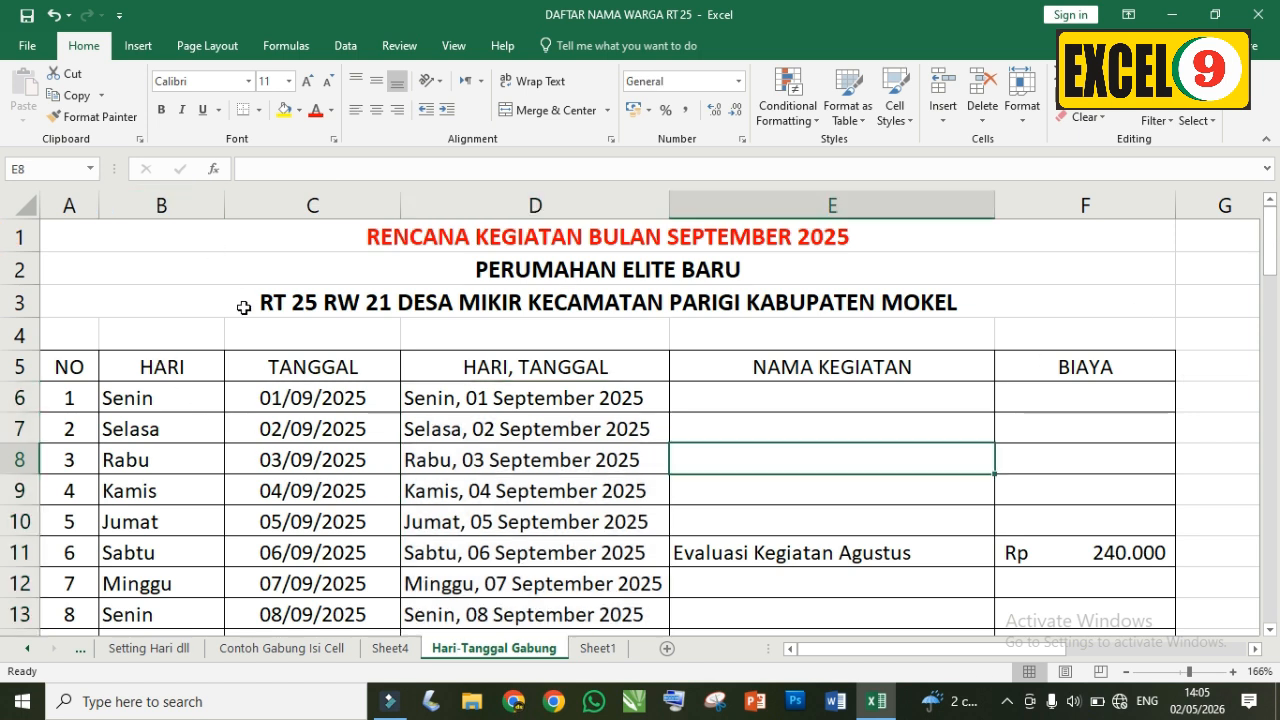
Step: Hide columns B and C, which hold the separate HARI and TANGGAL entries
{"action": "left_click_drag", "start_coordinate": [157, 196], "coordinate": [283, 251]}
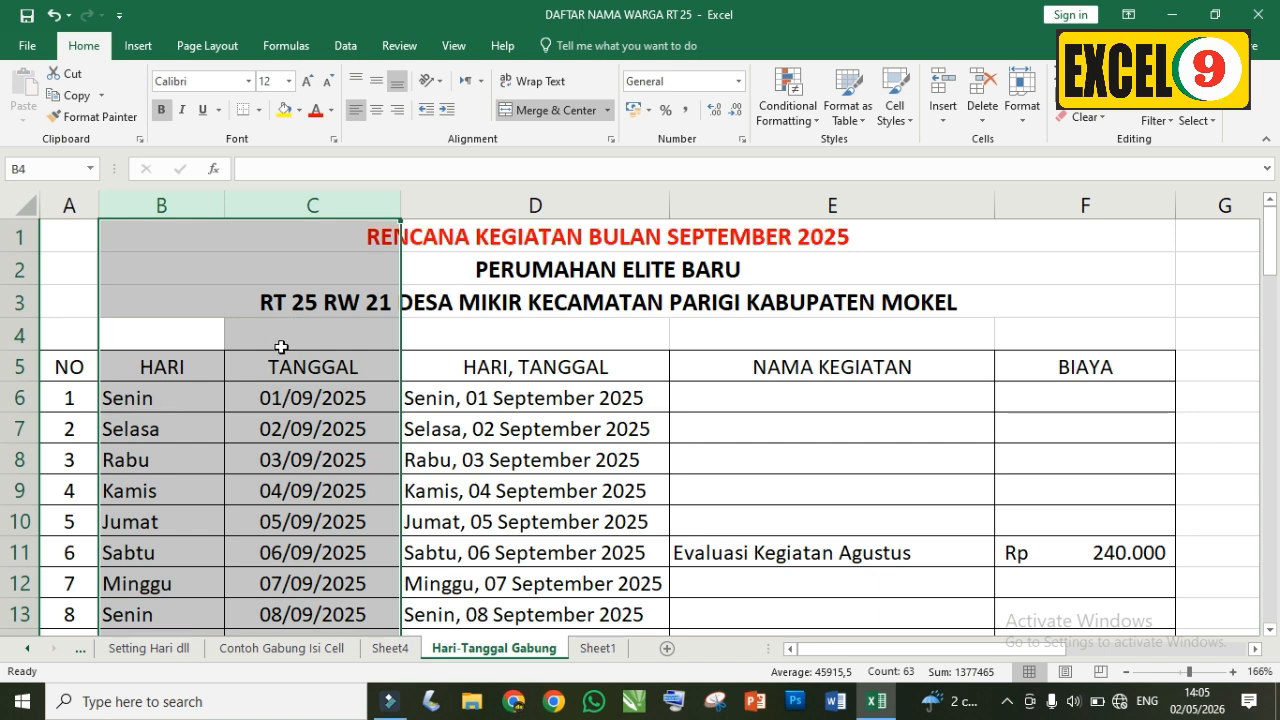
{"action": "right_click", "coordinate": [244, 368]}
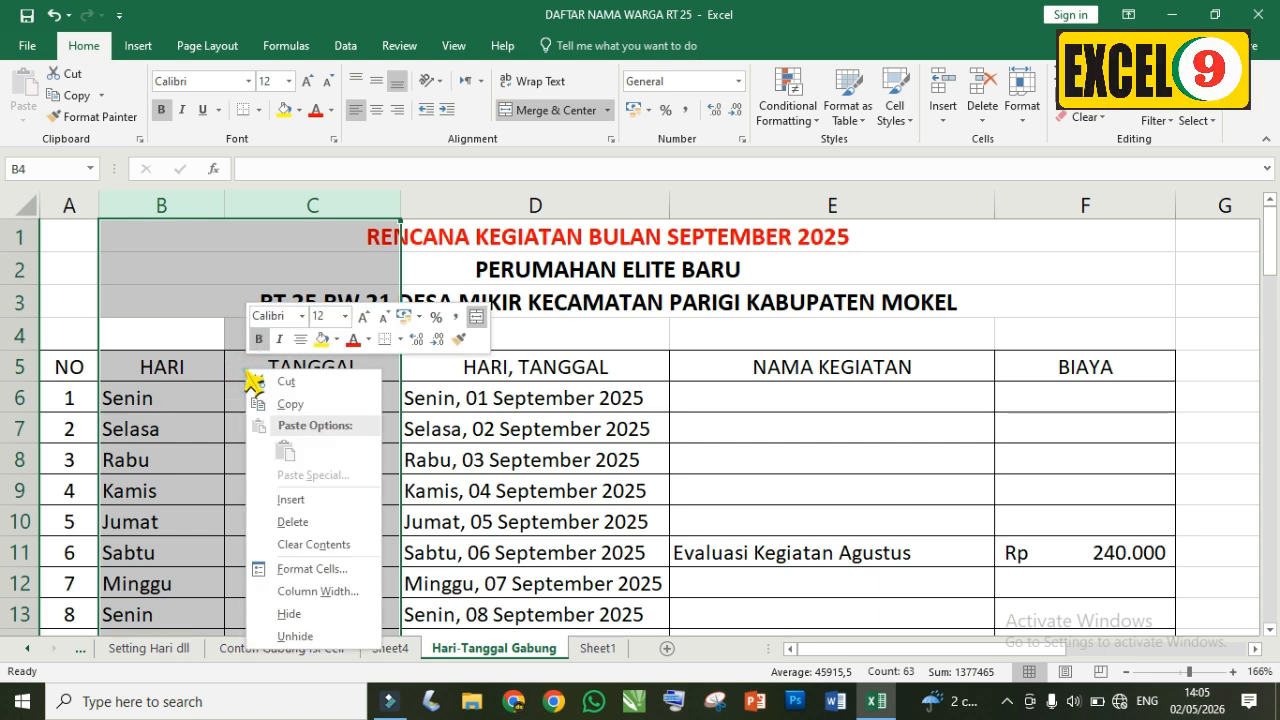
{"action": "left_click", "coordinate": [292, 612]}
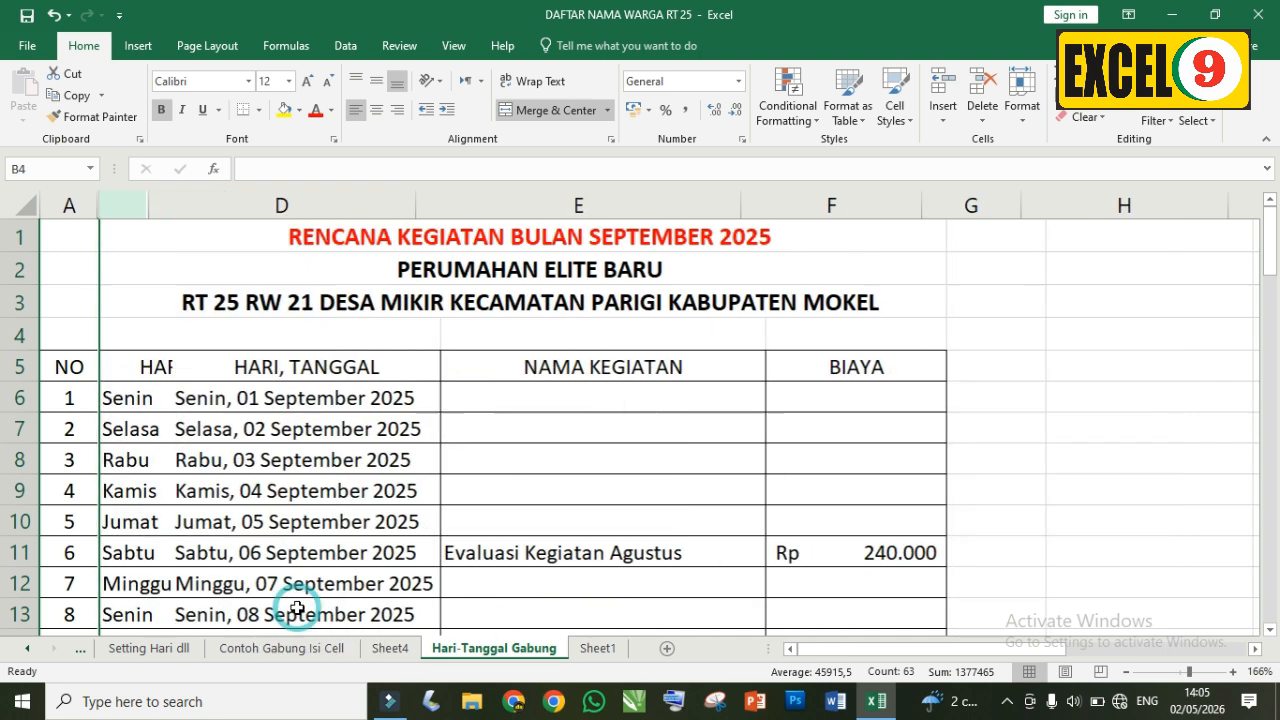
Step: Change the date format in D6's formula to "dd mmm yyyy" so the month name is abbreviated
{"action": "left_click", "coordinate": [957, 426]}
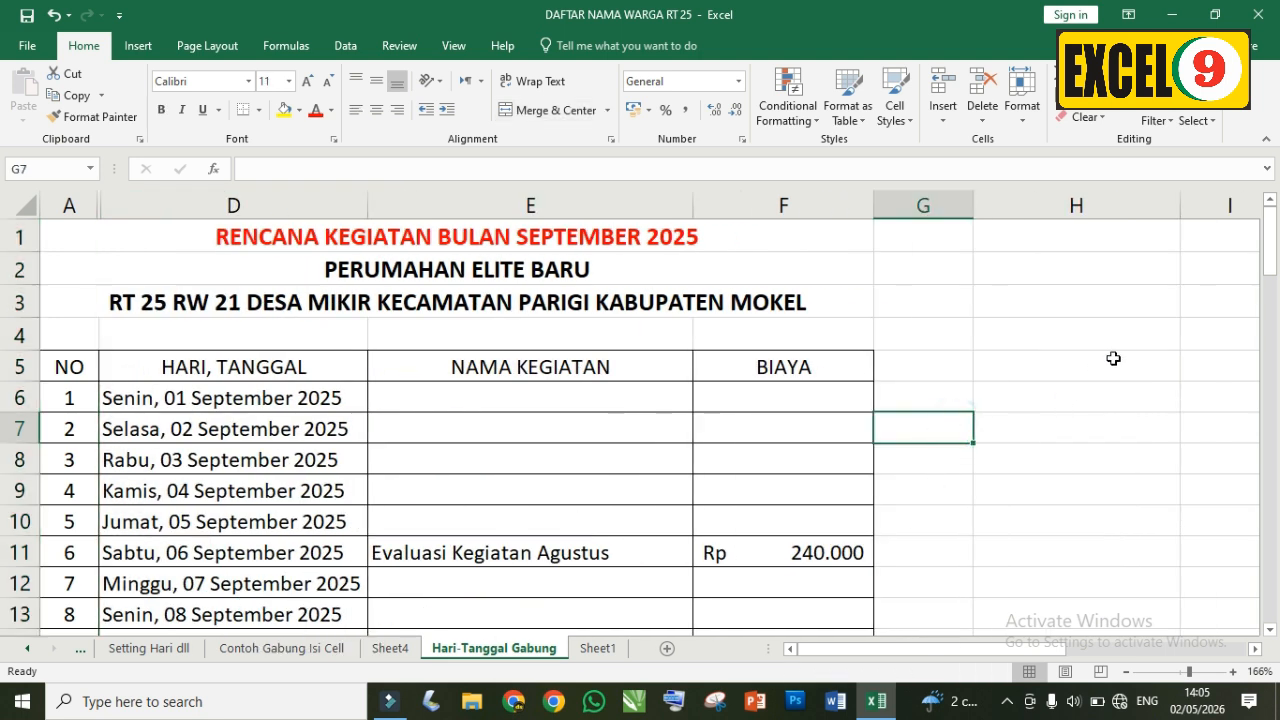
{"action": "left_click", "coordinate": [1126, 671]}
{"action": "left_click", "coordinate": [1126, 671]}
{"action": "left_click", "coordinate": [1126, 671]}
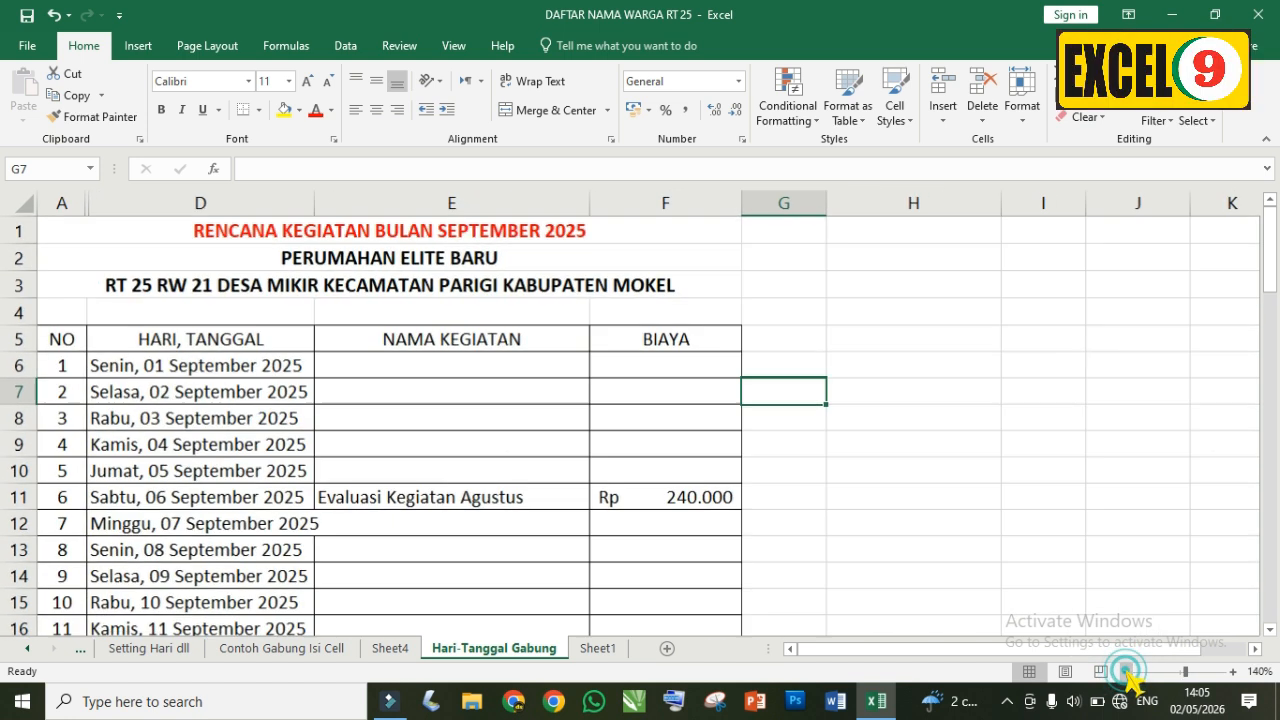
{"action": "left_click", "coordinate": [1126, 671]}
{"action": "left_click", "coordinate": [1126, 671]}
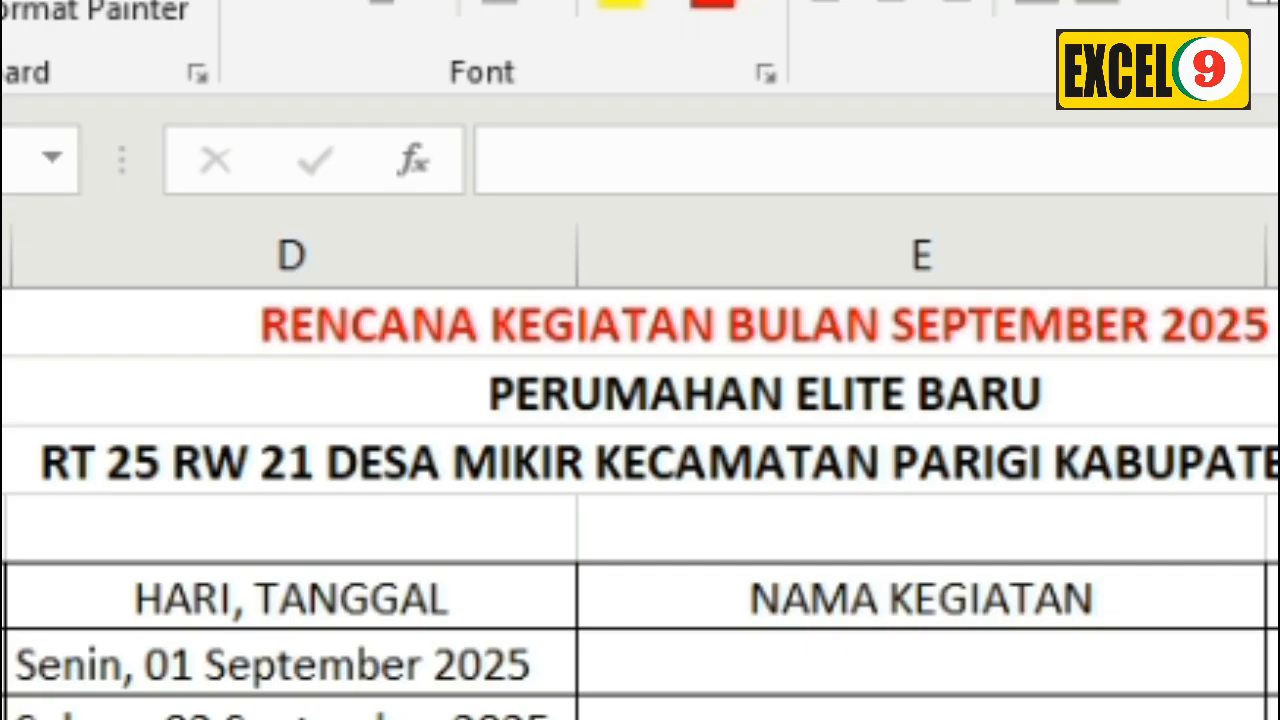
{"action": "left_click", "coordinate": [180, 666]}
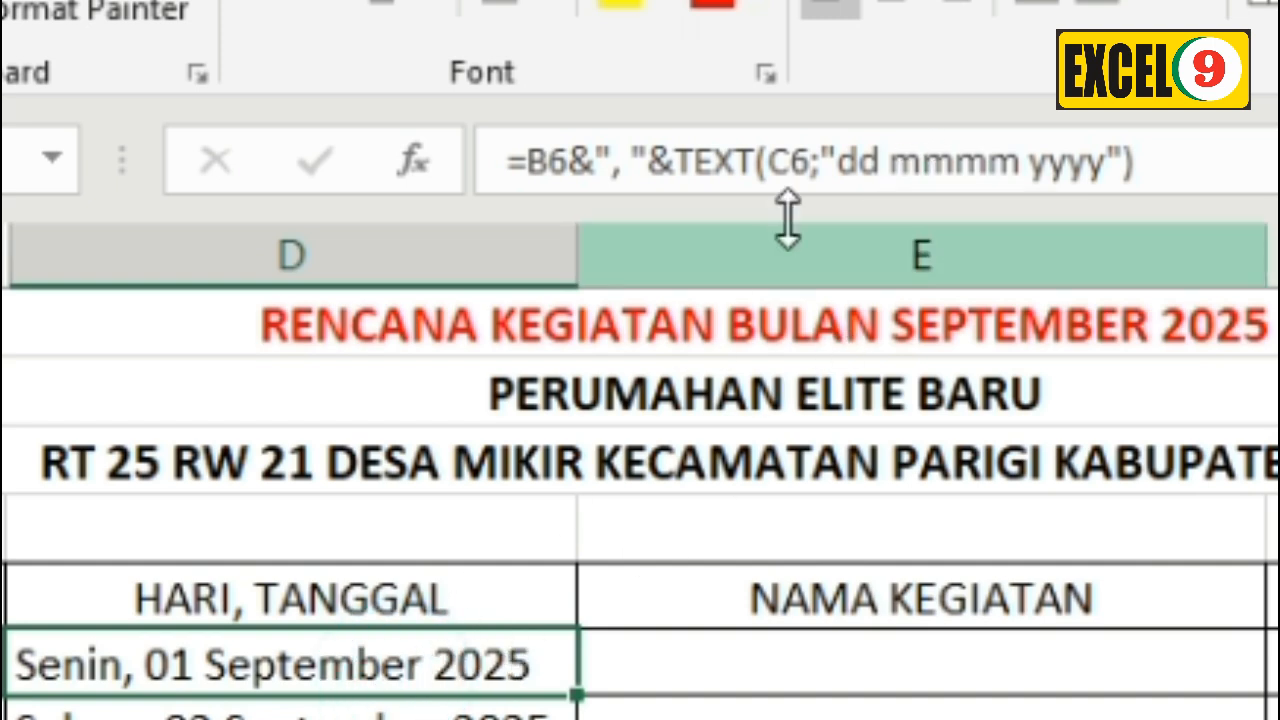
{"action": "left_click", "coordinate": [900, 165]}
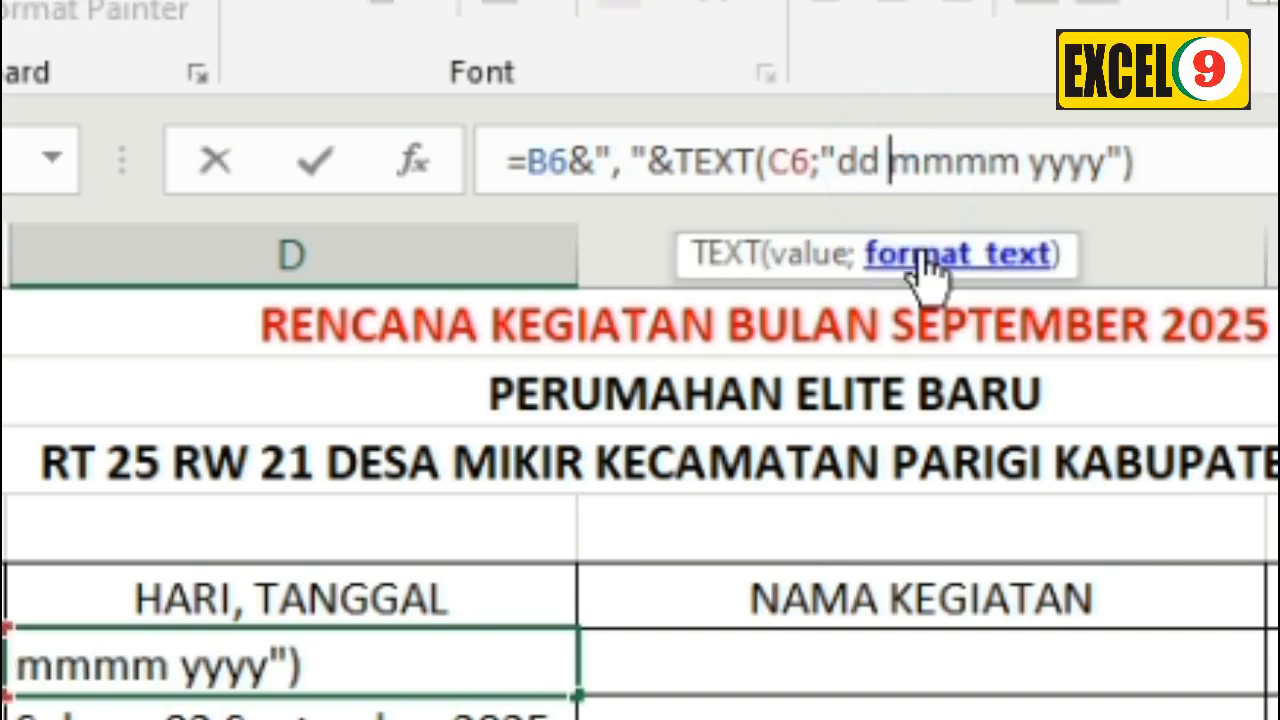
{"action": "key", "text": "Delete"}
{"action": "key", "text": "Return"}
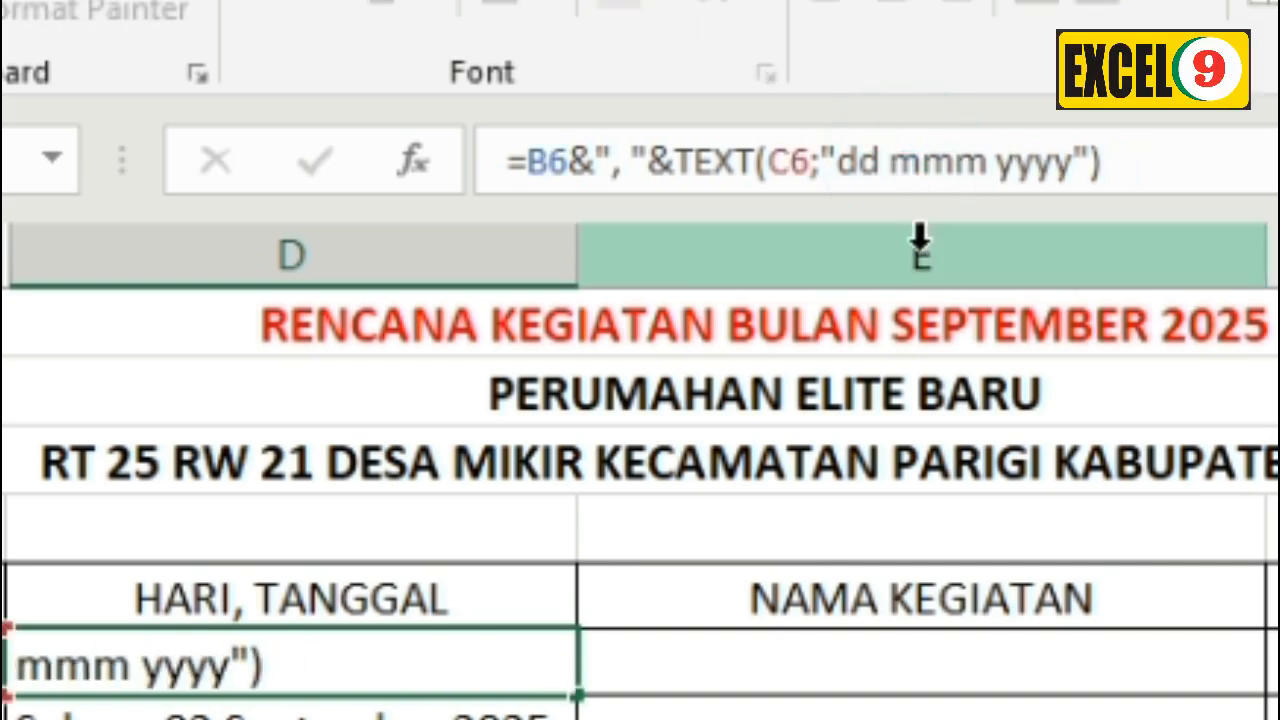
Step: Fill the abbreviated-month formula from D6 down to D35, the row for 30 September, and check the filled dates
{"action": "left_click", "coordinate": [495, 650]}
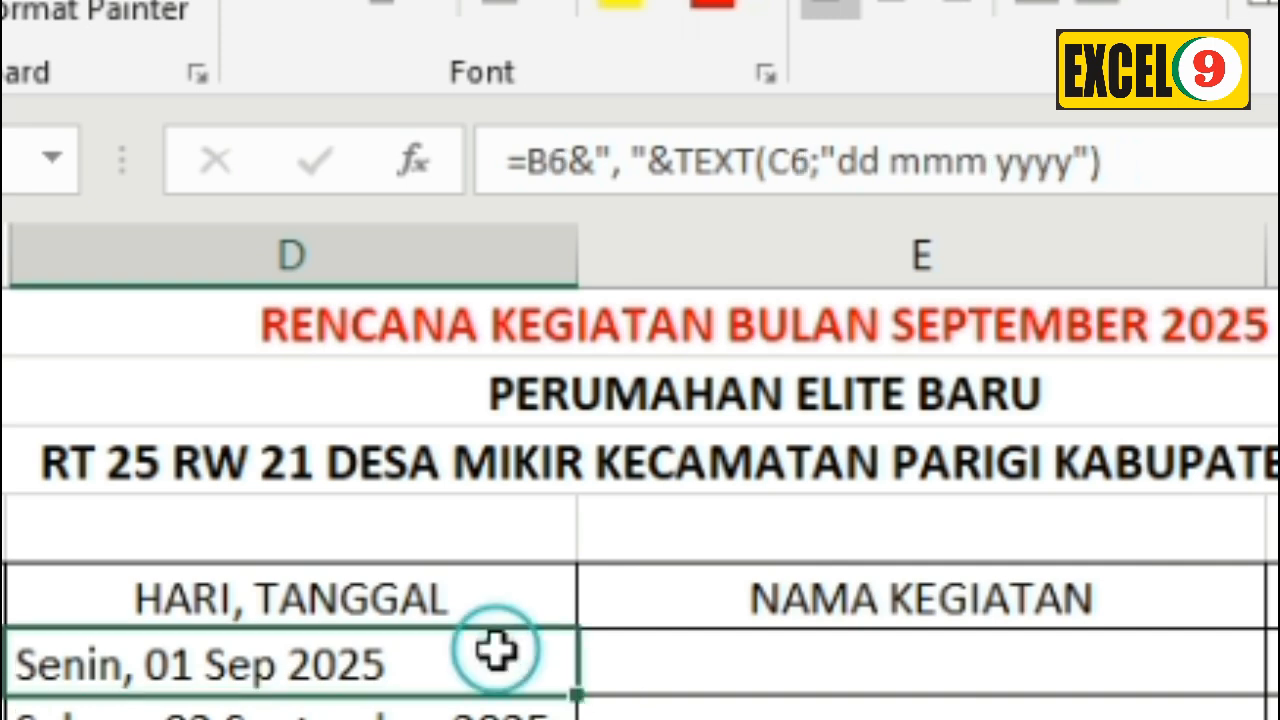
{"action": "double_click", "coordinate": [578, 694]}
{"action": "scroll", "coordinate": [578, 694], "scroll_direction": "down", "scroll_amount": 4}
{"action": "scroll", "coordinate": [291, 503], "scroll_direction": "down", "scroll_amount": 3}
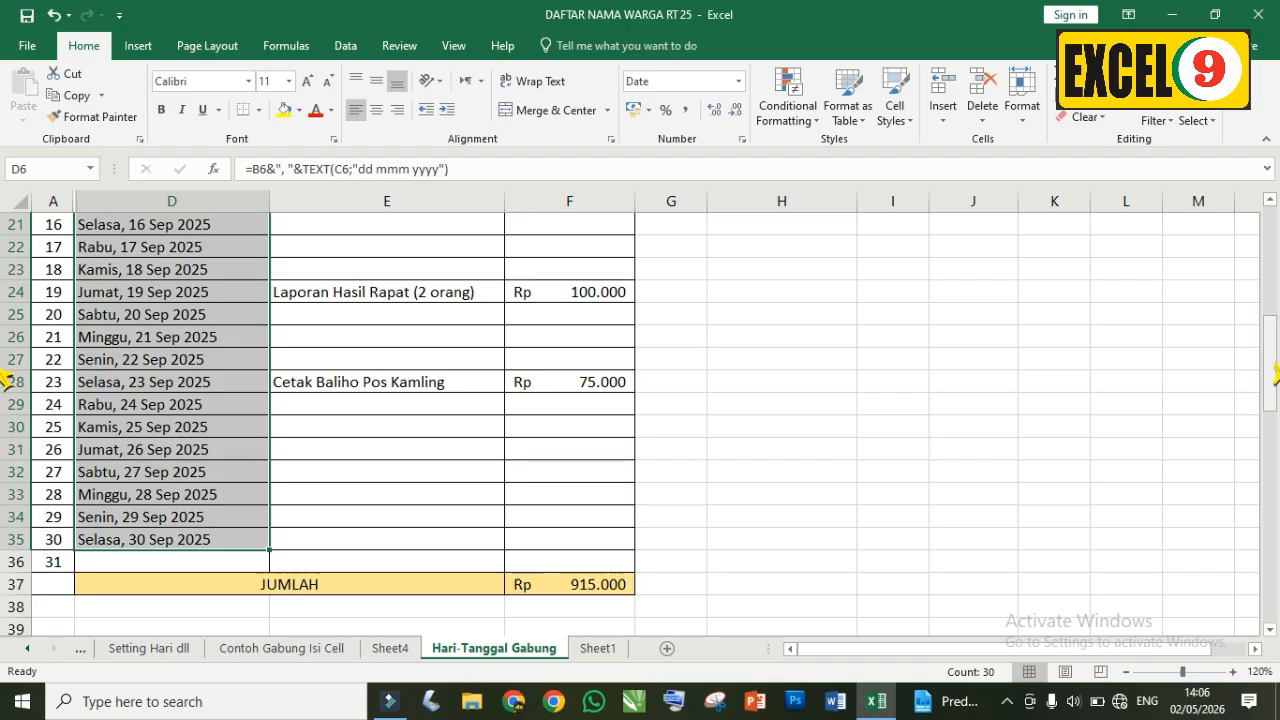
{"action": "left_click_drag", "start_coordinate": [1270, 357], "coordinate": [1270, 231]}
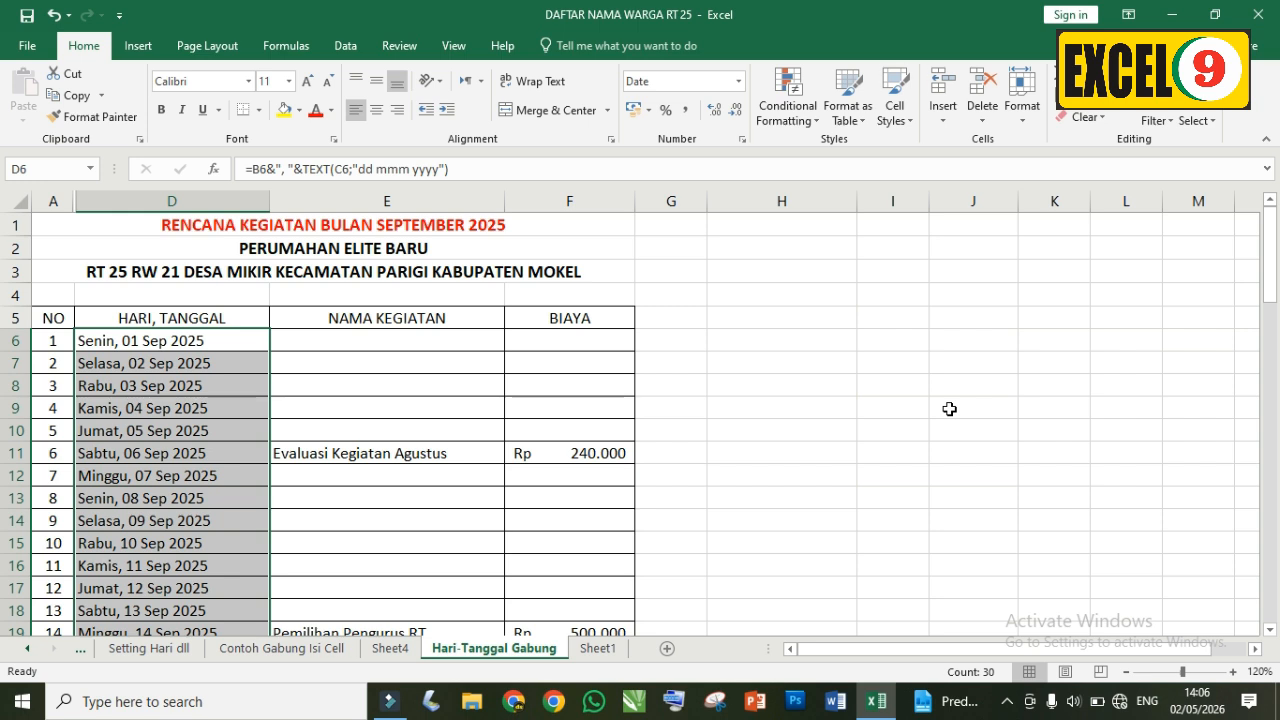
{"action": "left_click", "coordinate": [737, 446]}
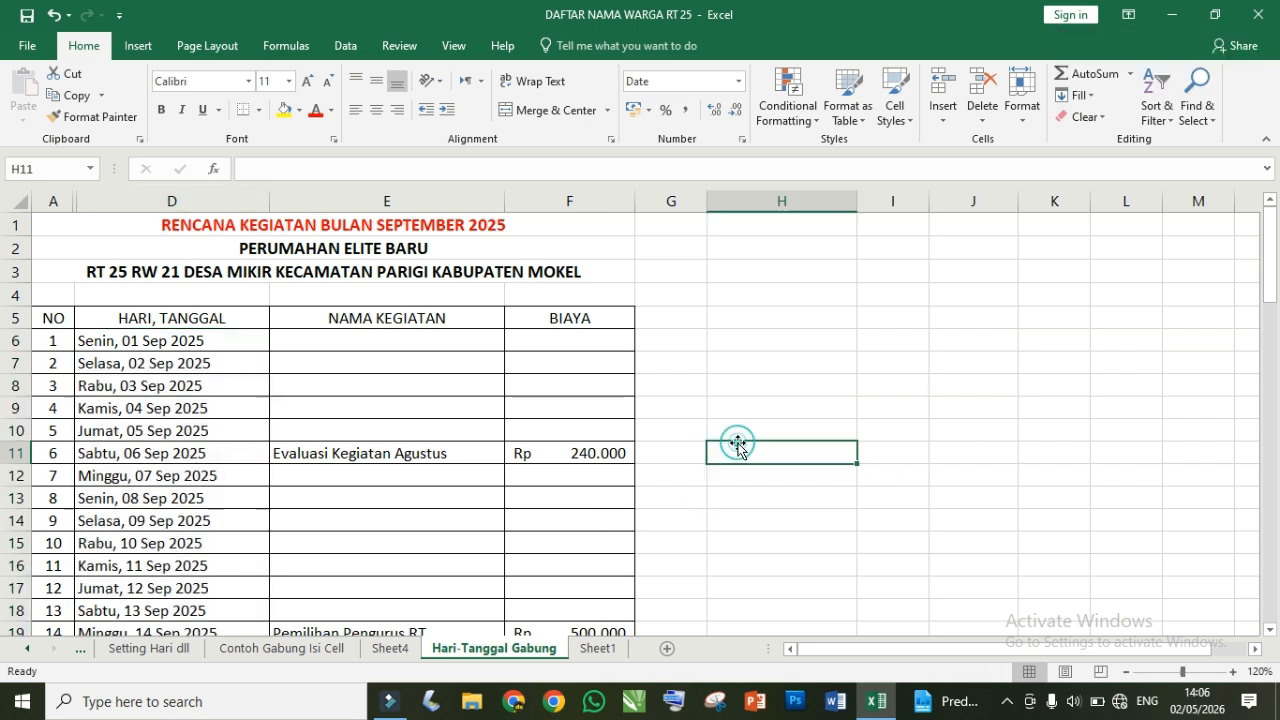
Step: Enter the formula =CONCATENATE(B6;", ";TEXT(C6;"dd mmmm yyyy")) in D6 of Sheet1 to join day and date
{"action": "left_click", "coordinate": [598, 650]}
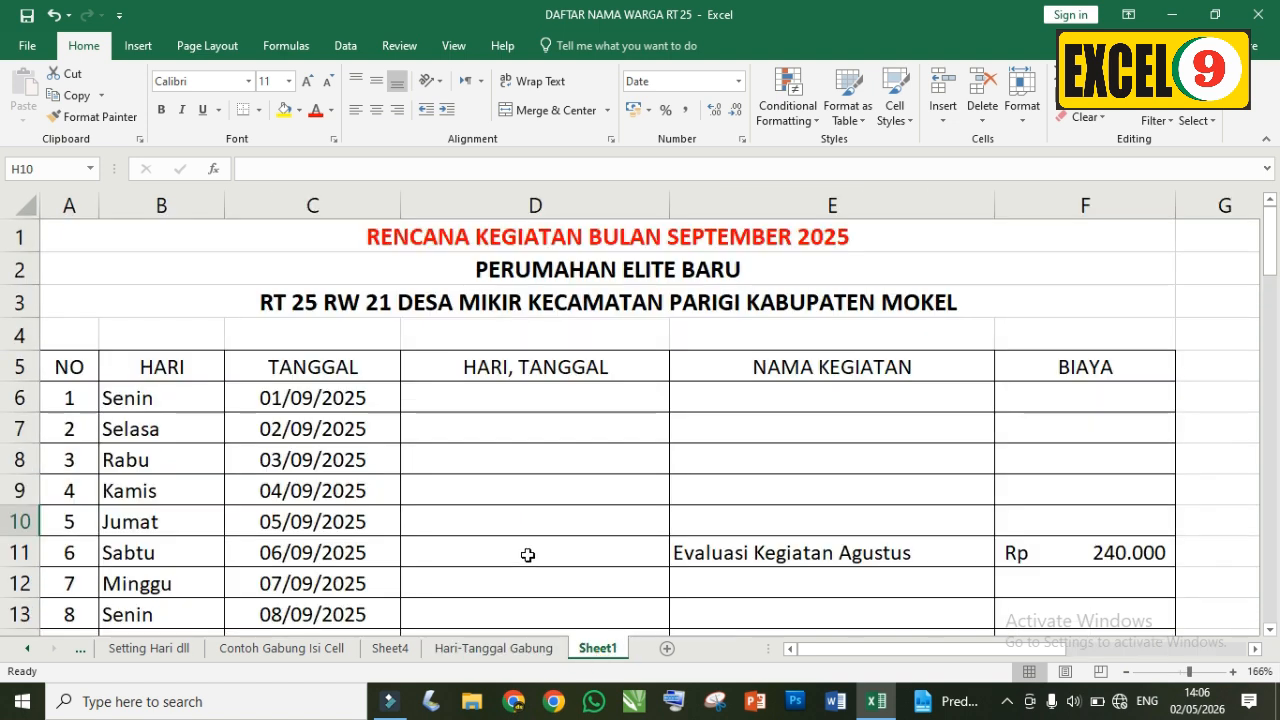
{"action": "left_click", "coordinate": [468, 399]}
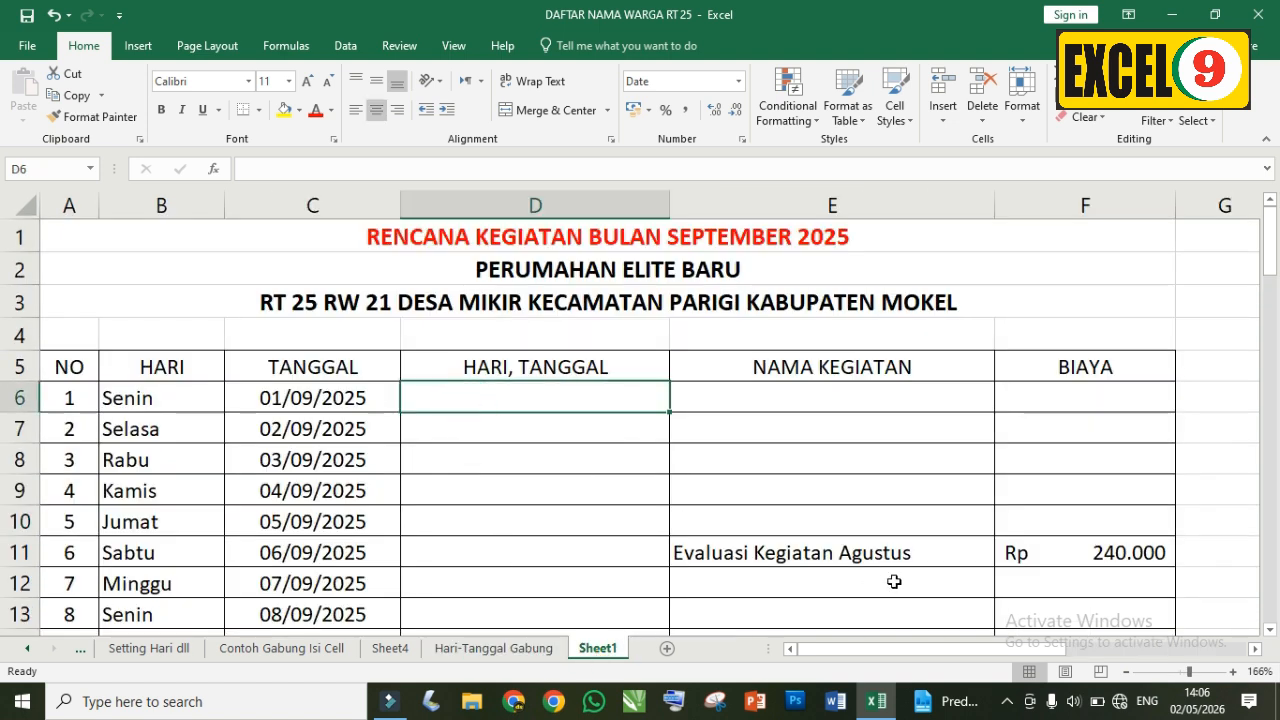
{"action": "type", "text": "="}
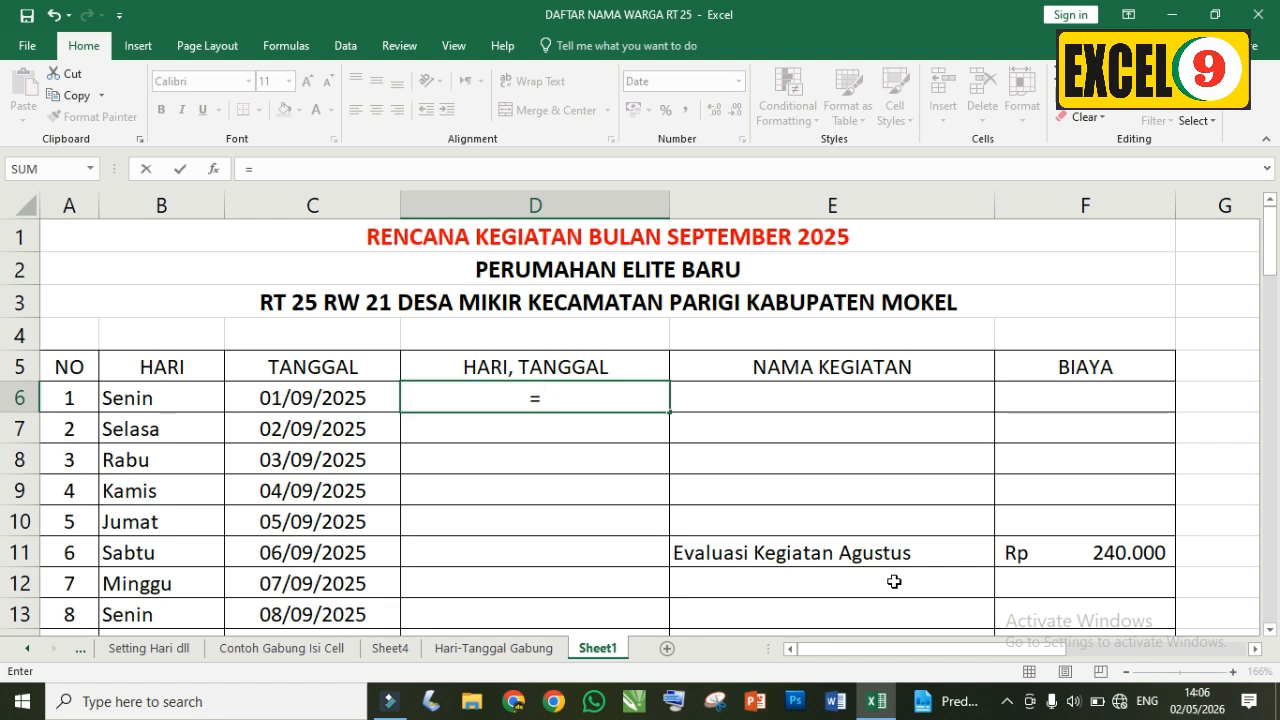
{"action": "type", "text": "conca"}
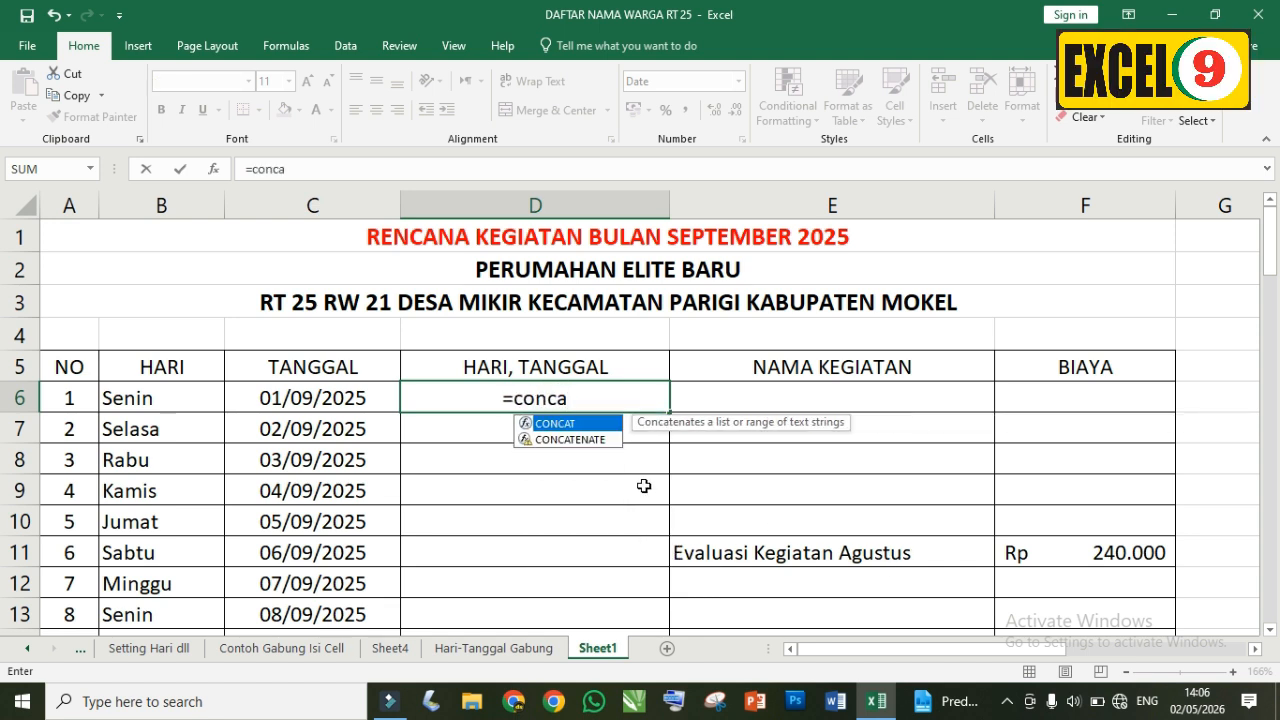
{"action": "left_click", "coordinate": [562, 440]}
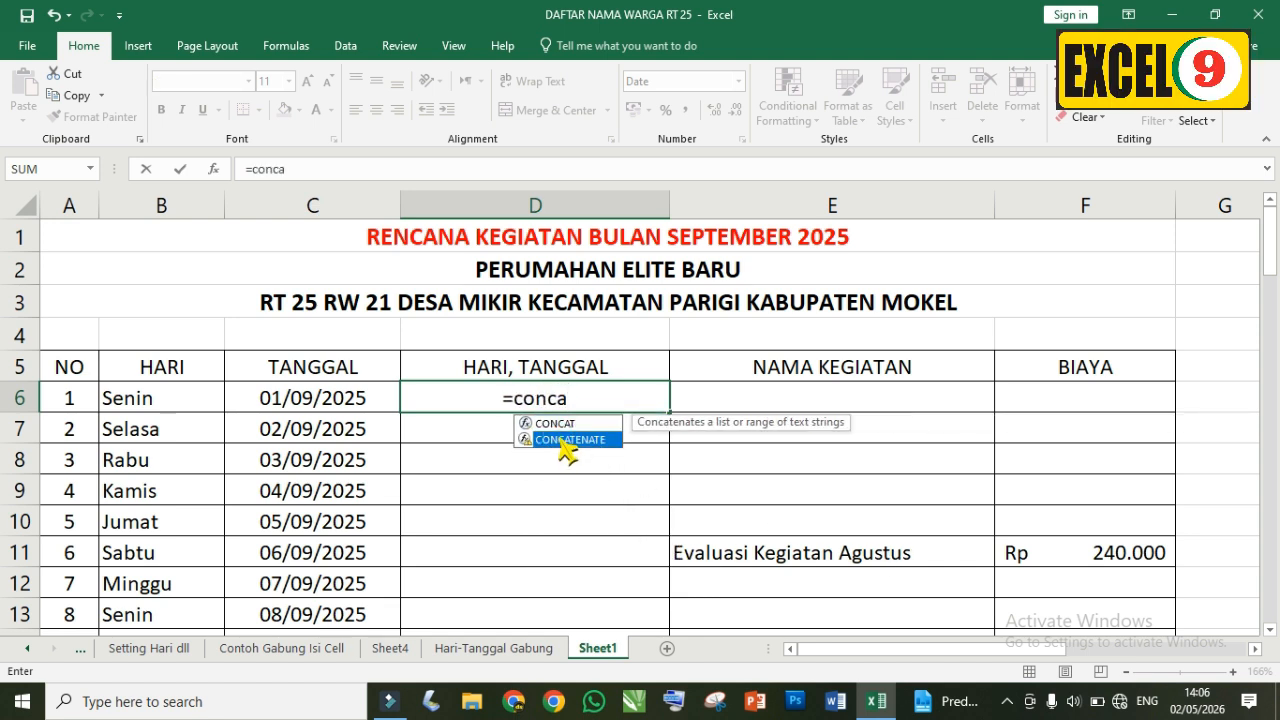
{"action": "double_click", "coordinate": [562, 440]}
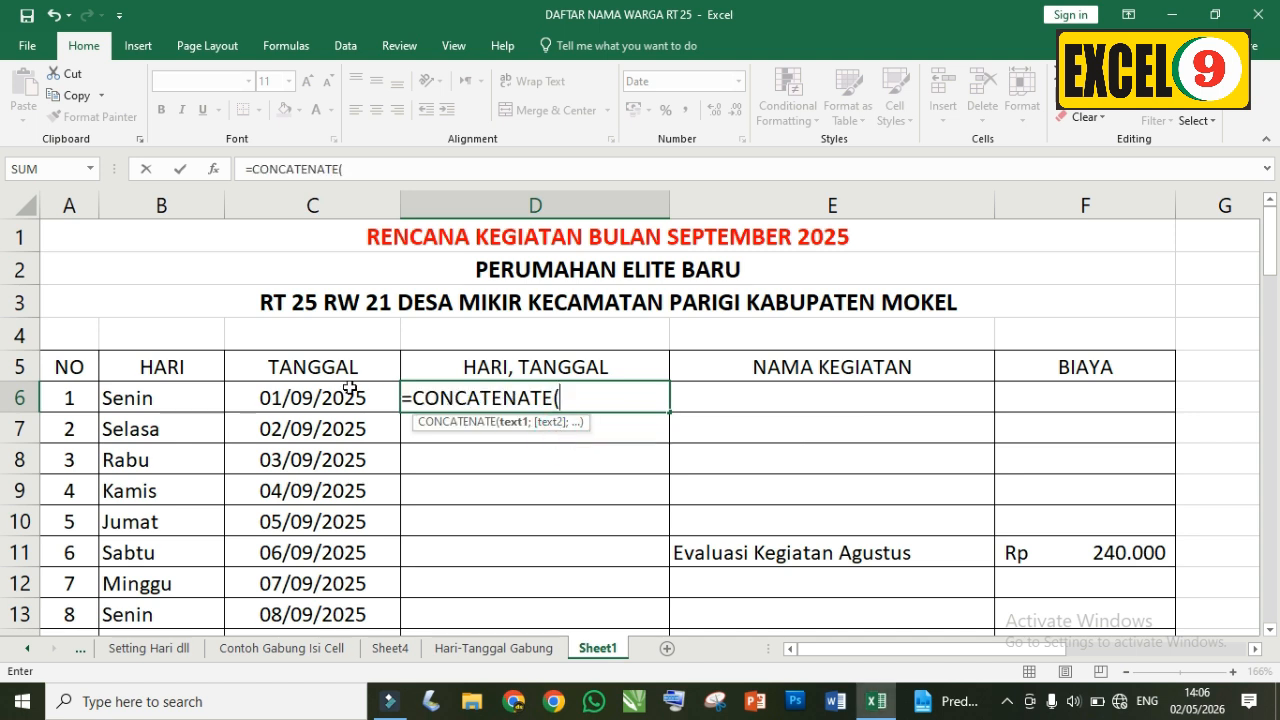
{"action": "left_click", "coordinate": [175, 398]}
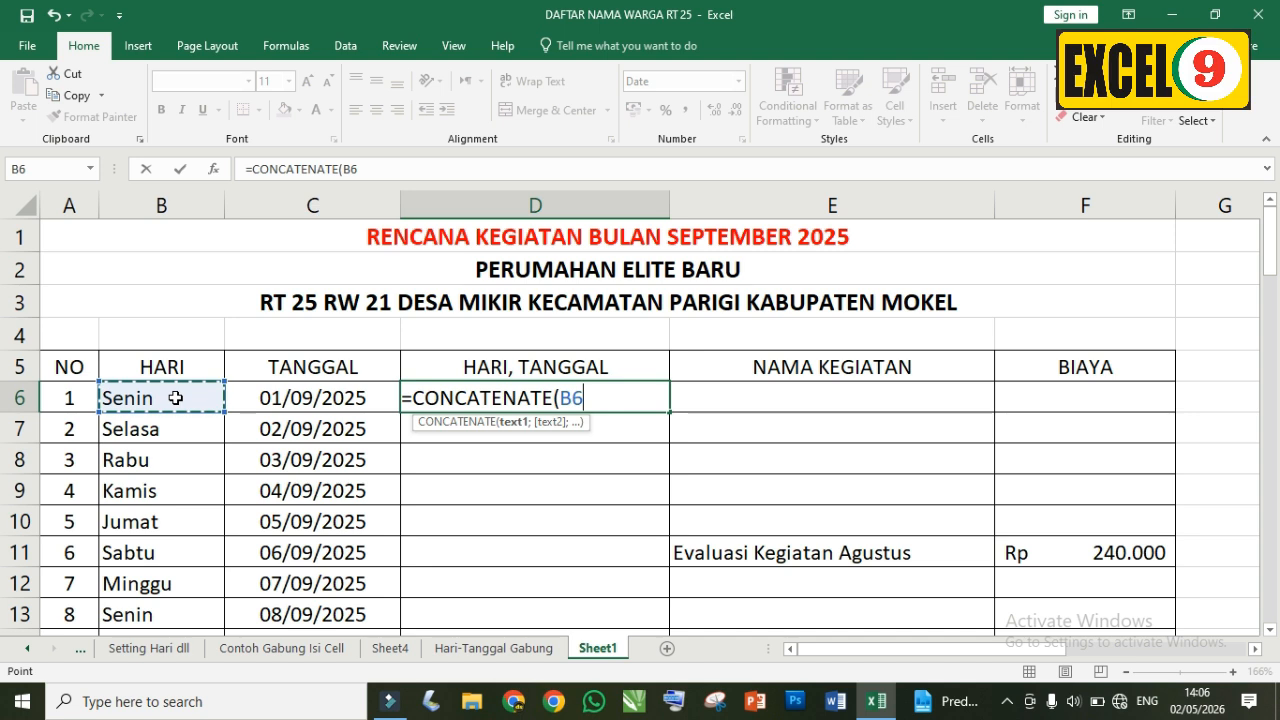
{"action": "type", "text": ";"}
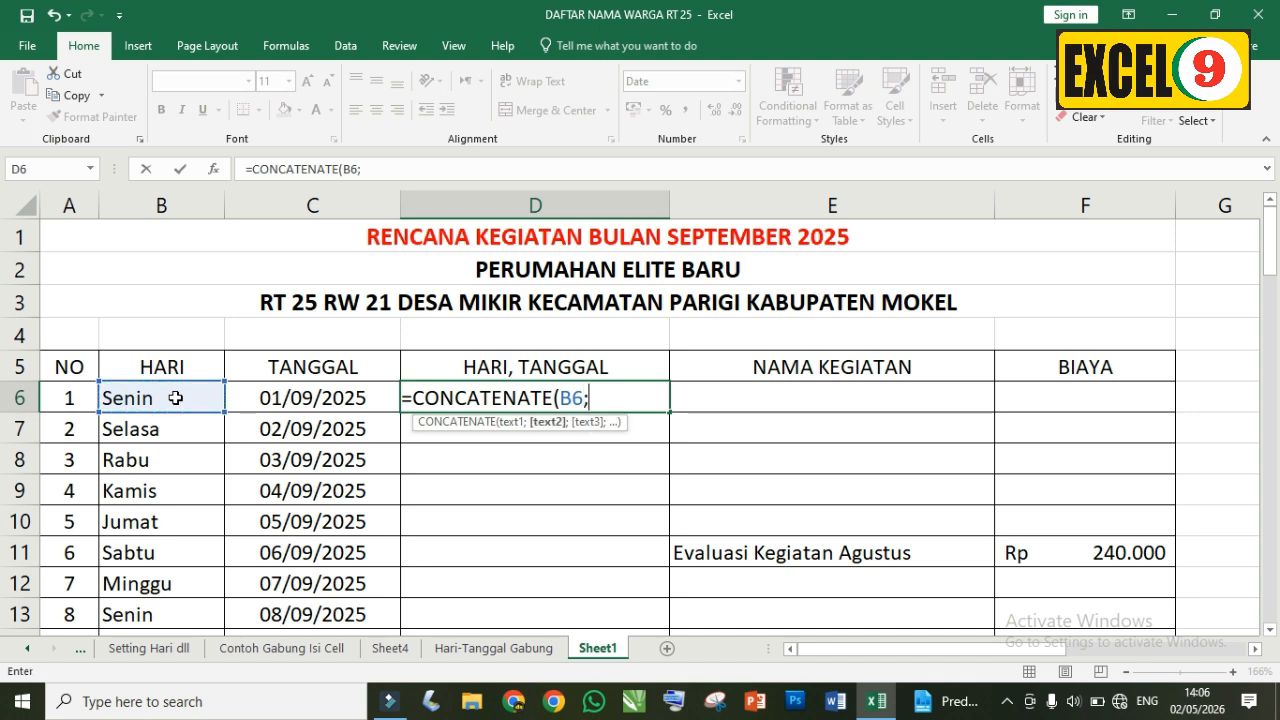
{"action": "type", "text": "\", \";"}
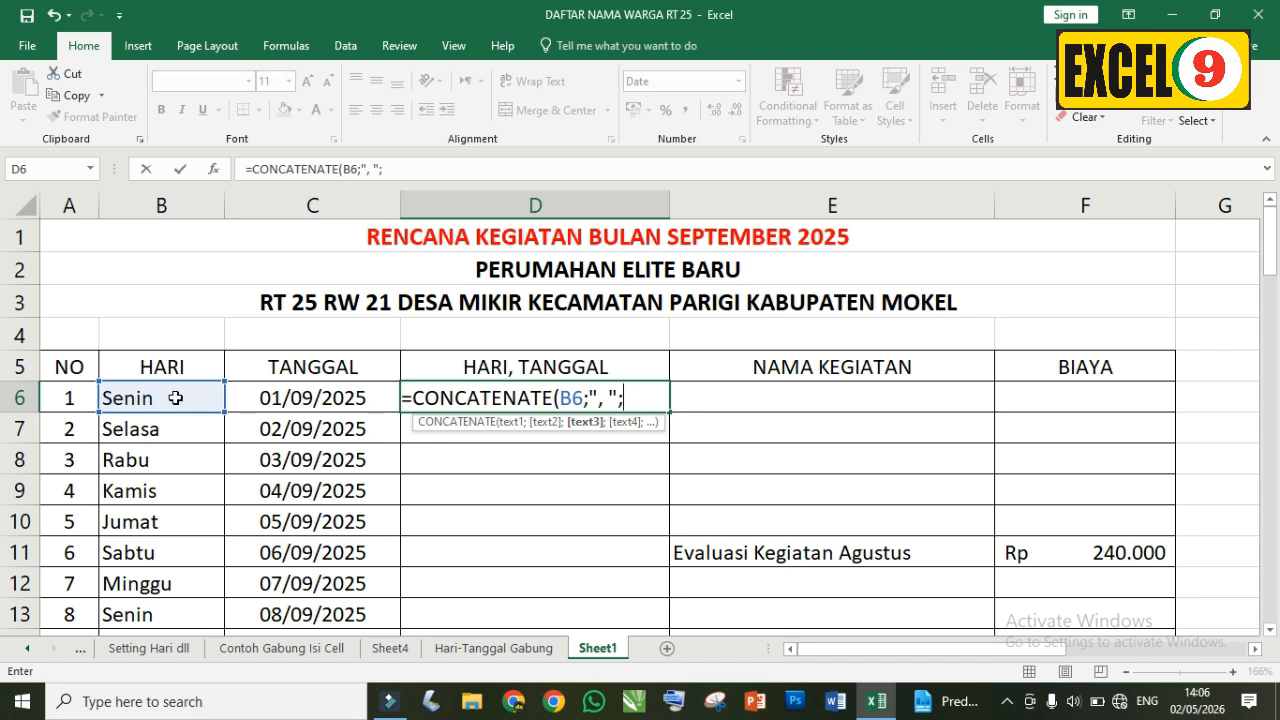
{"action": "type", "text": "text"}
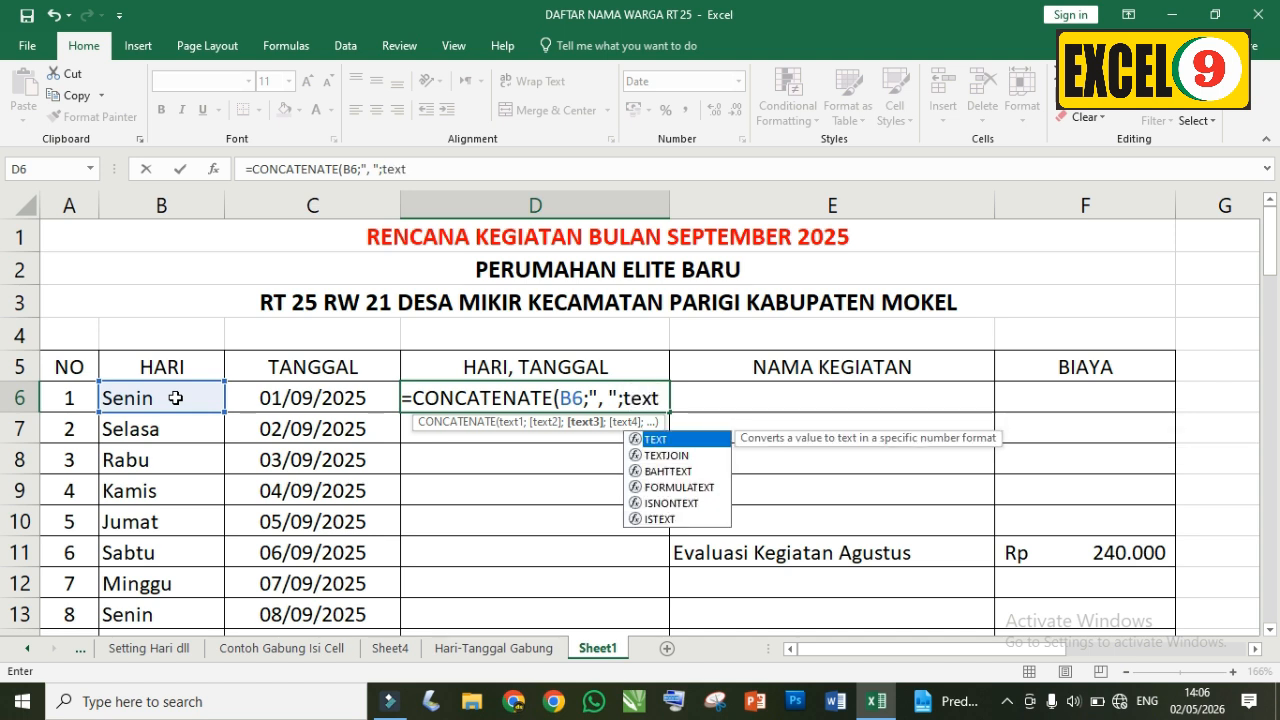
{"action": "type", "text": "("}
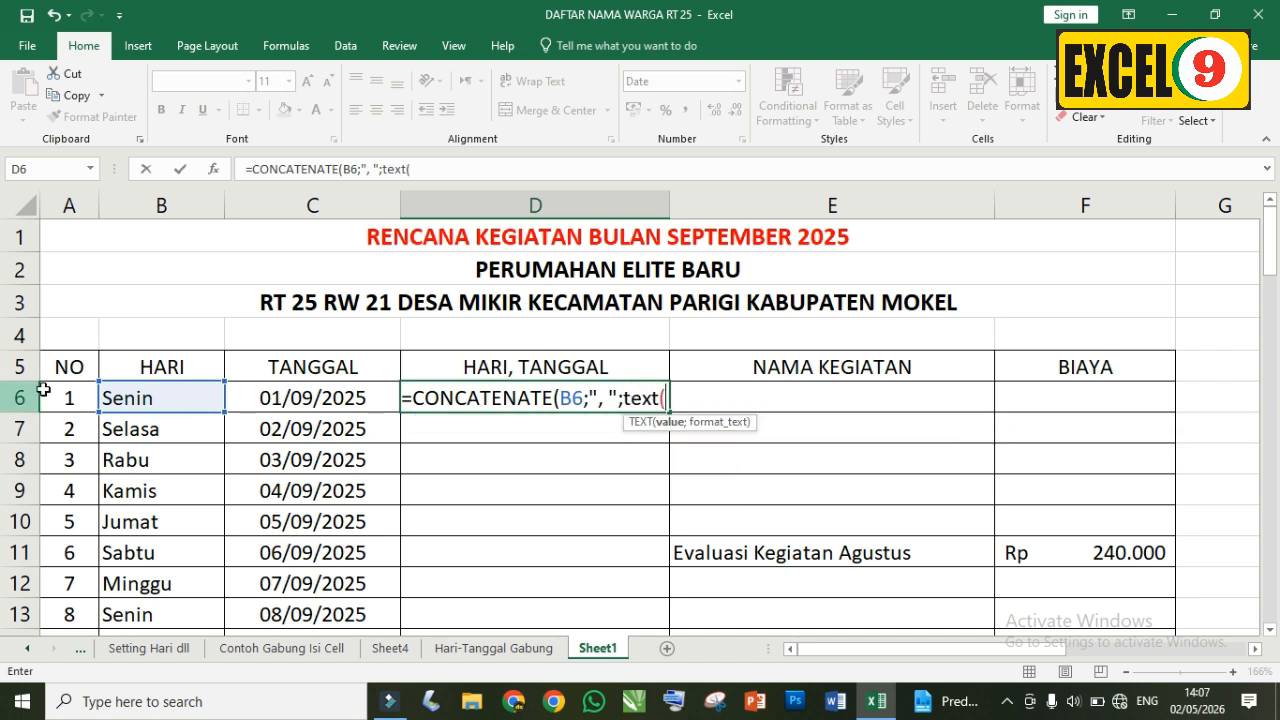
{"action": "left_click", "coordinate": [272, 403]}
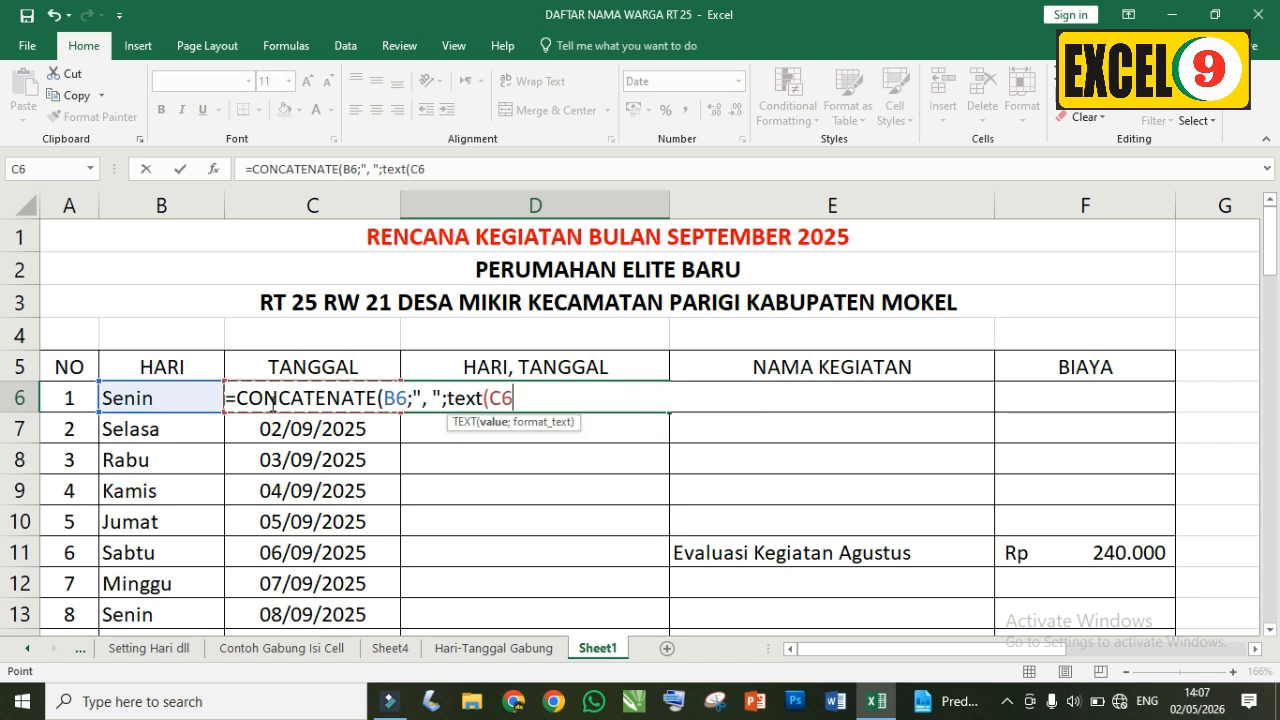
{"action": "type", "text": ";"}
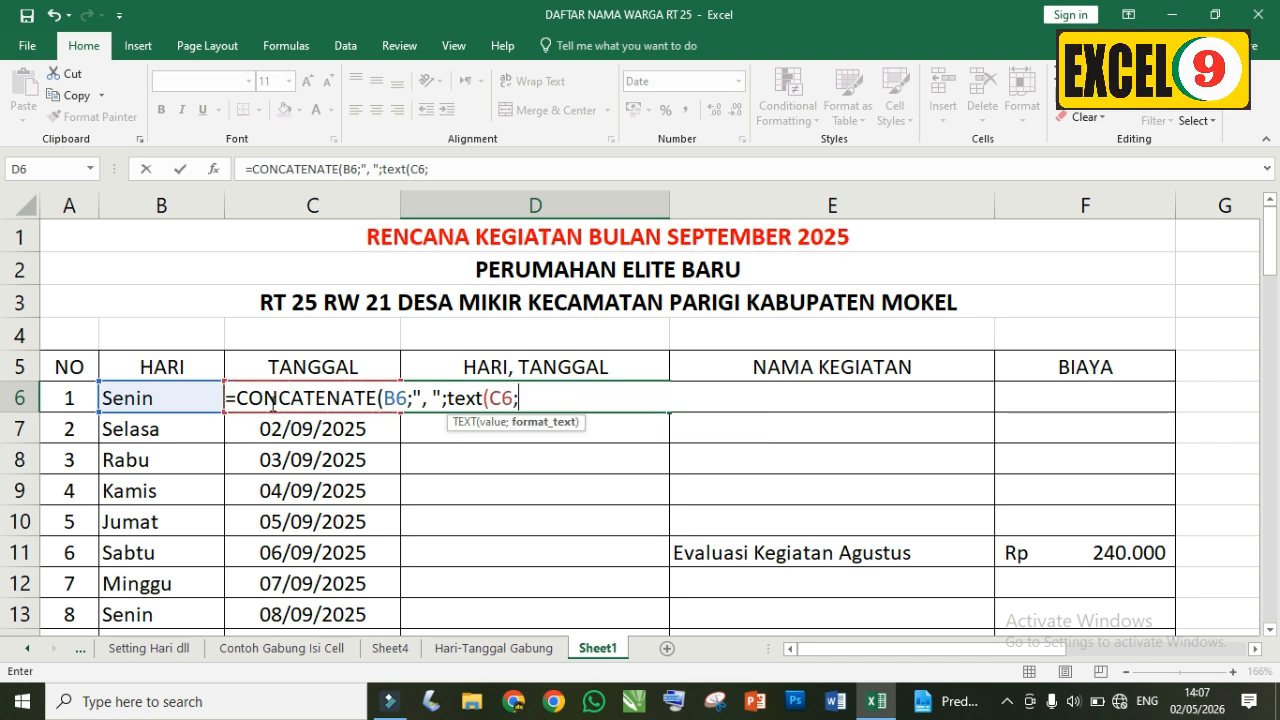
{"action": "type", "text": "\""}
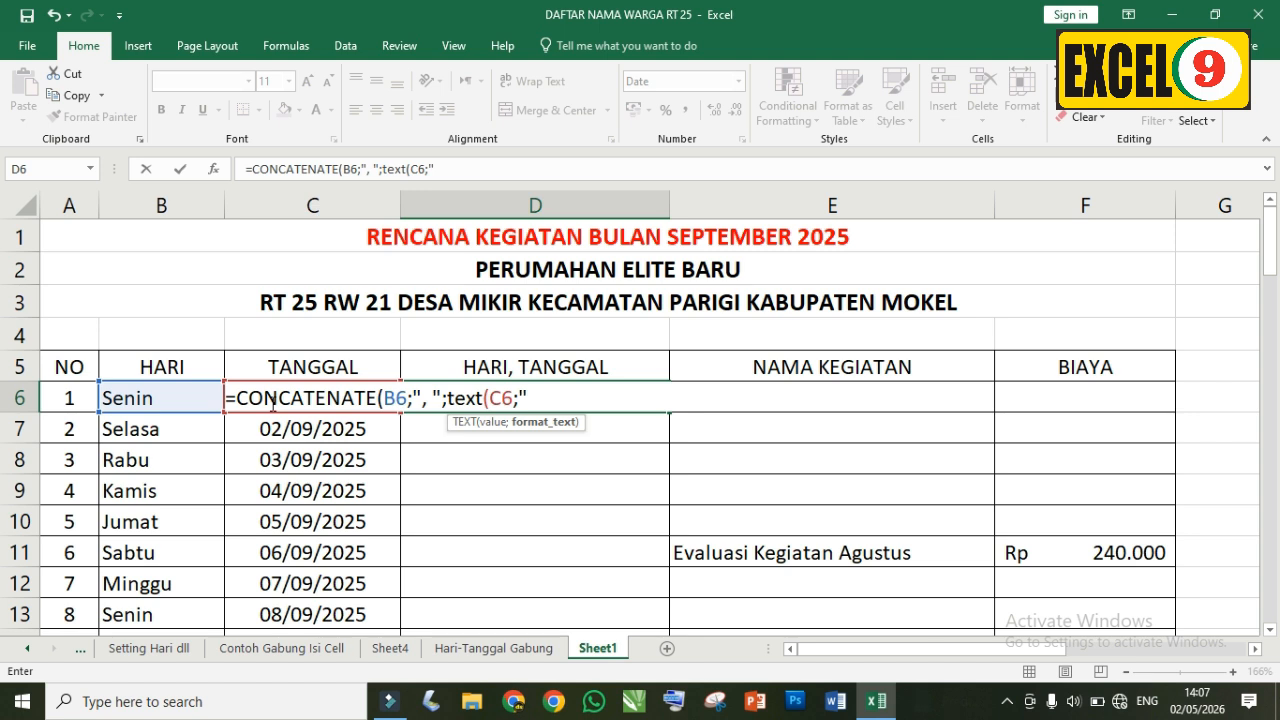
{"action": "type", "text": "dd"}
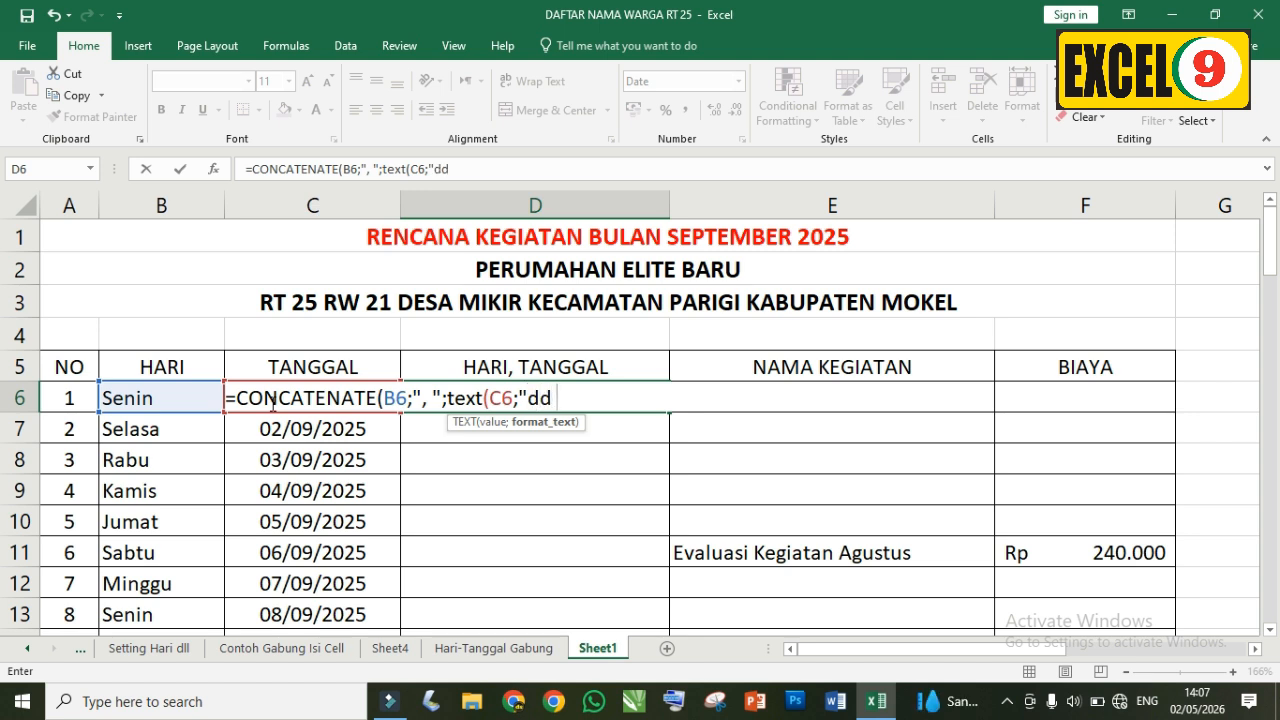
{"action": "type", "text": " mmmm "}
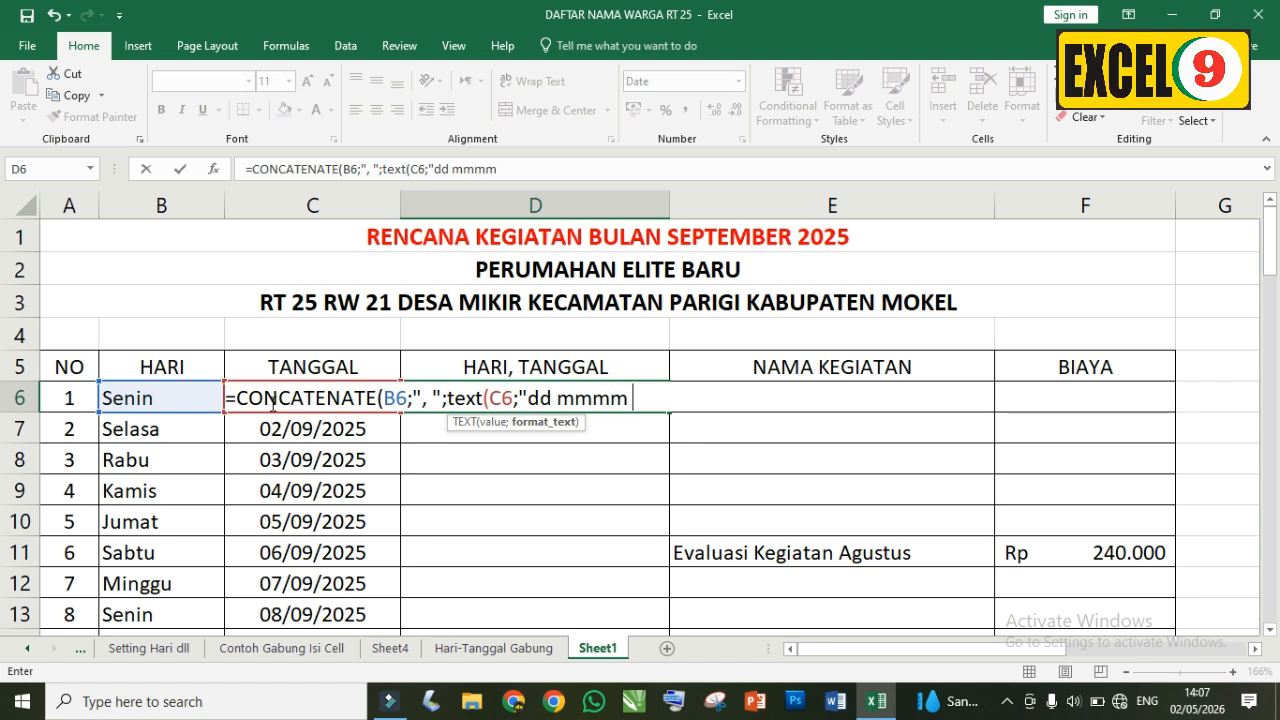
{"action": "type", "text": "yyyy\")"}
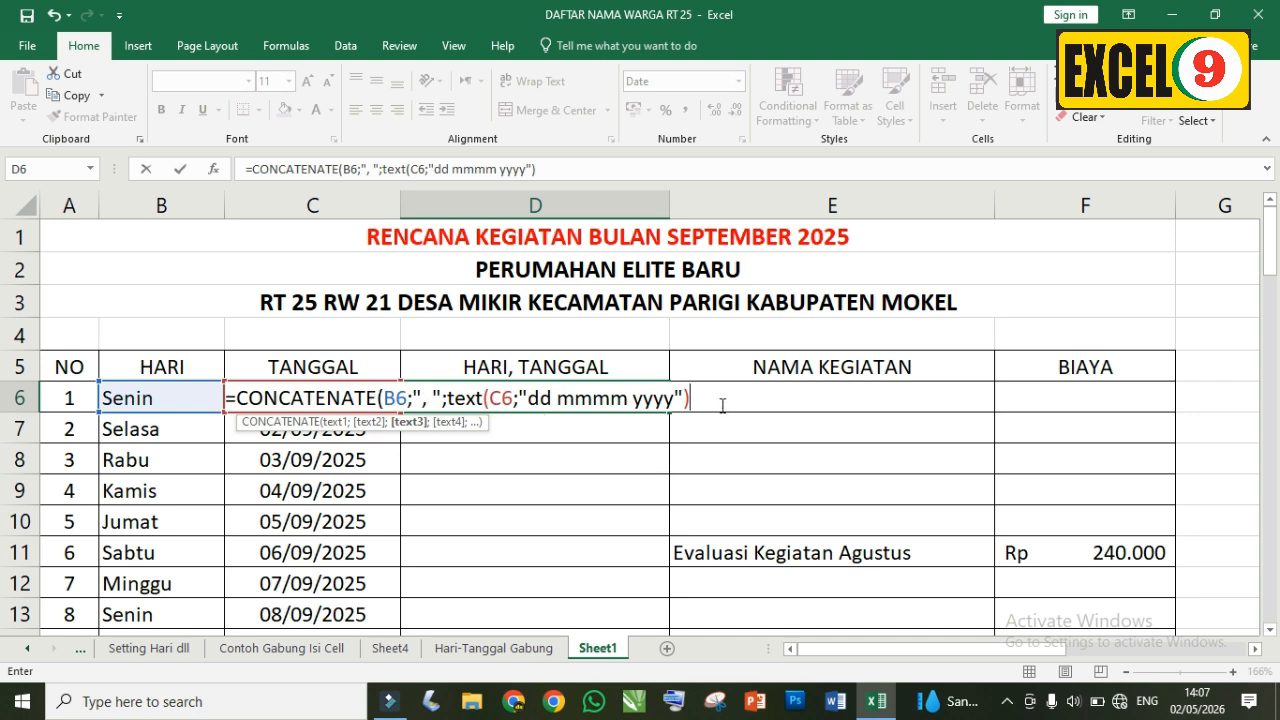
{"action": "key", "text": "Return"}
Step: Fill the CONCATENATE formula from D6 down to D35 in Sheet1
{"action": "left_click", "coordinate": [630, 398]}
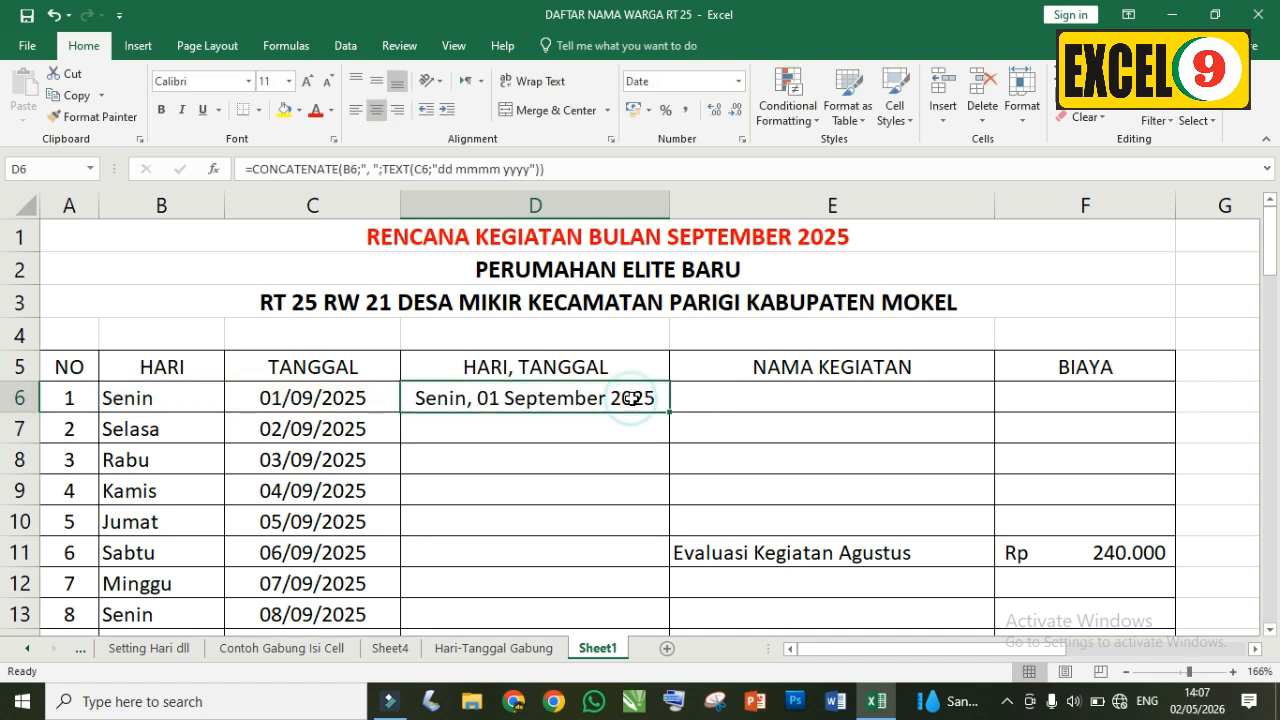
{"action": "left_click_drag", "start_coordinate": [668, 412], "coordinate": [649, 523]}
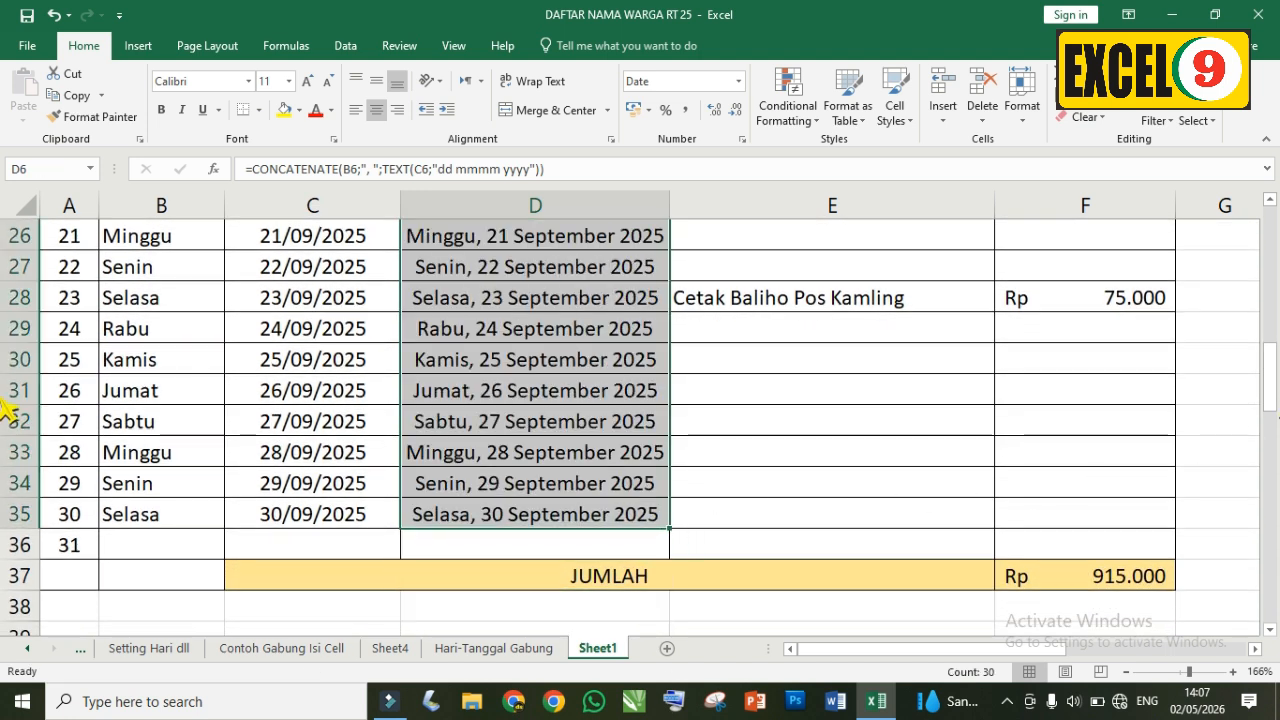
{"action": "scroll", "coordinate": [10, 400], "scroll_direction": "up", "scroll_amount": 8}
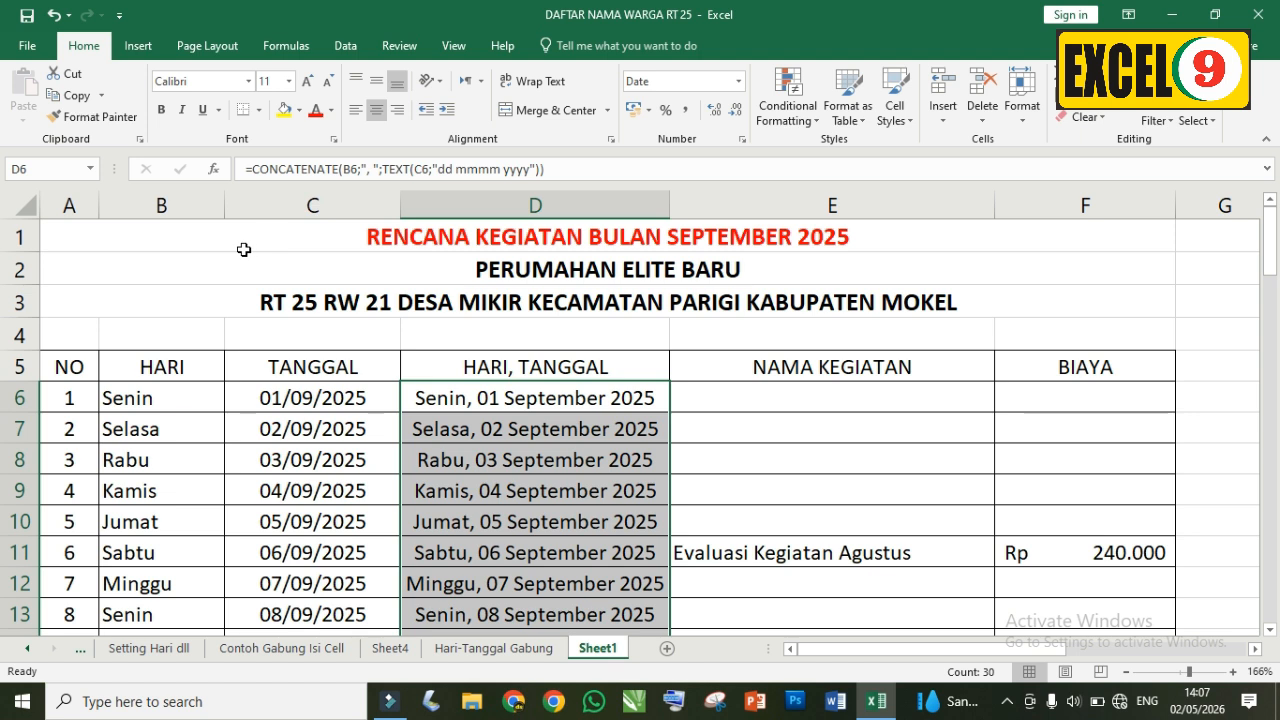
Step: Hide columns B and C of Sheet1, which hold the separate HARI and TANGGAL entries
{"action": "left_click", "coordinate": [200, 275]}
{"action": "left_click", "coordinate": [145, 202]}
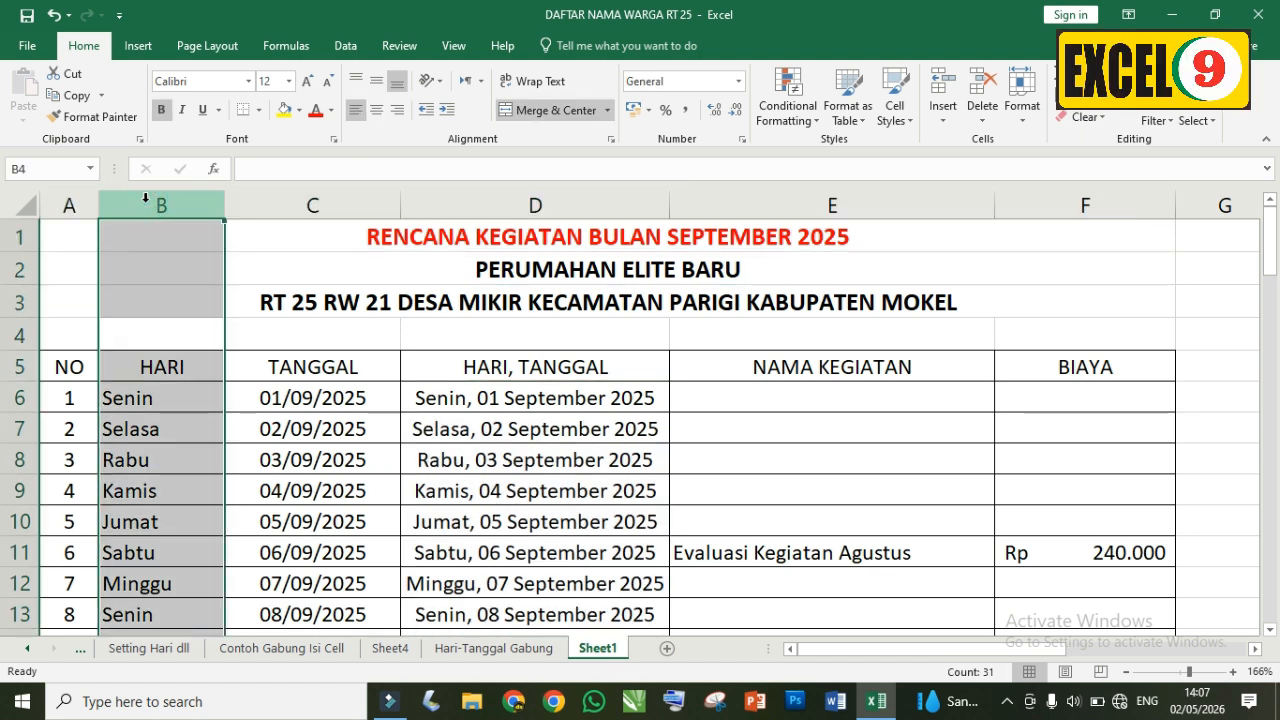
{"action": "left_click", "coordinate": [272, 203], "text": "shift"}
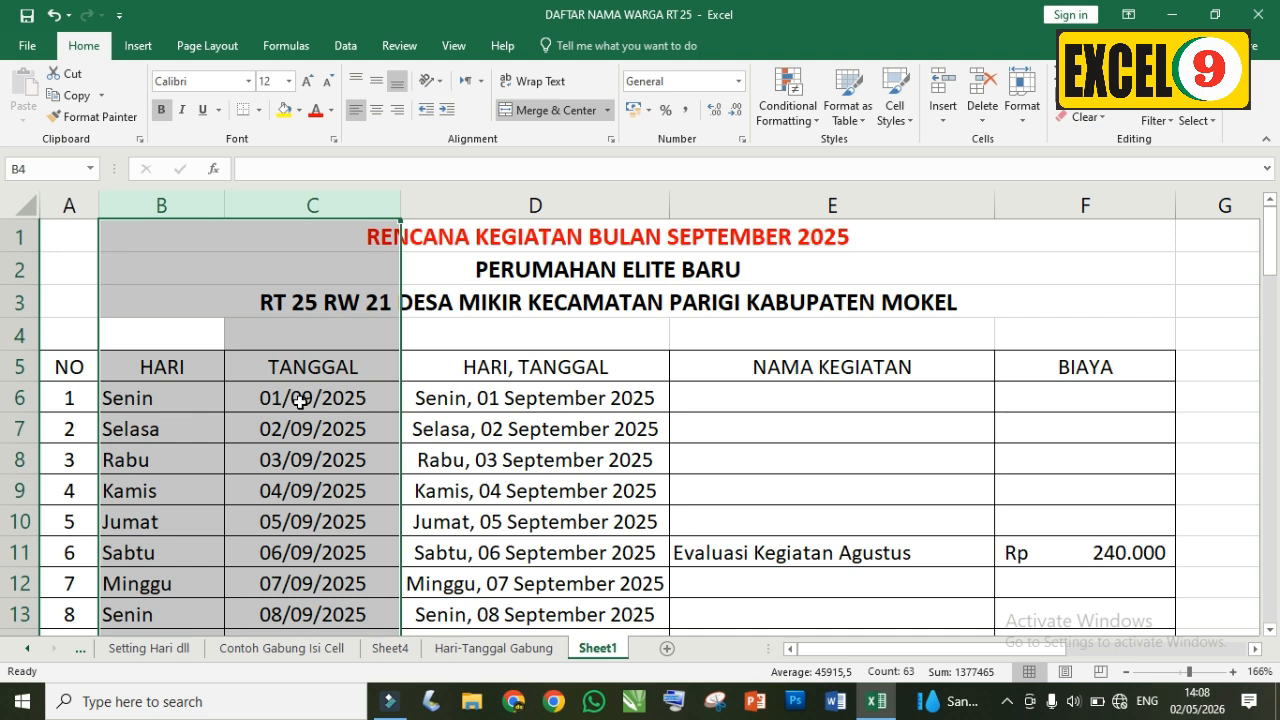
{"action": "right_click", "coordinate": [243, 400]}
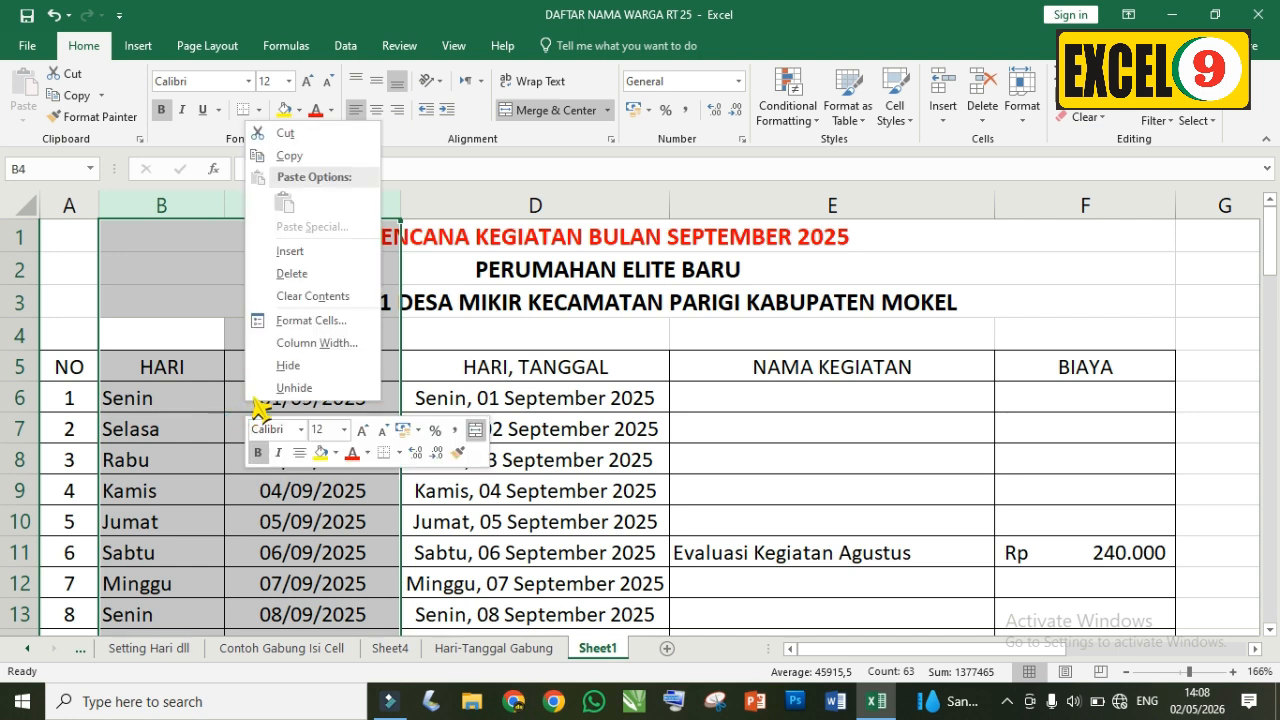
{"action": "left_click", "coordinate": [283, 367]}
{"action": "left_click", "coordinate": [514, 430]}
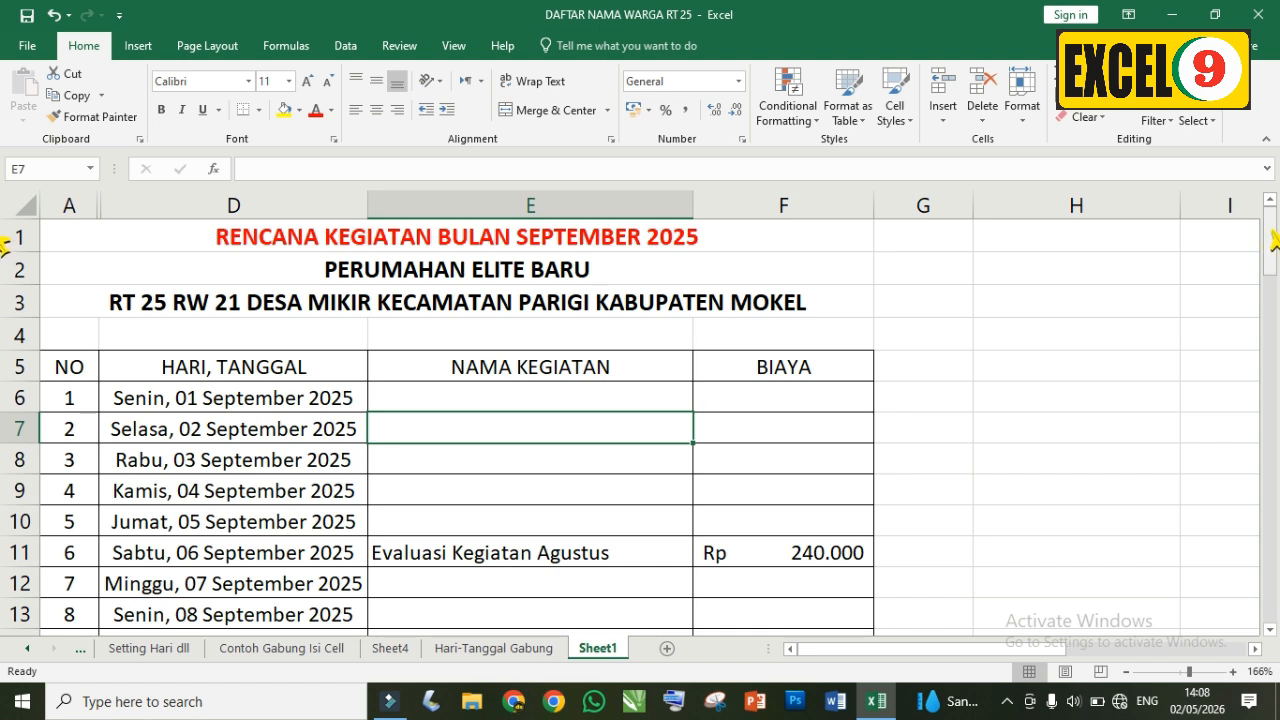
{"action": "left_click", "coordinate": [428, 240]}
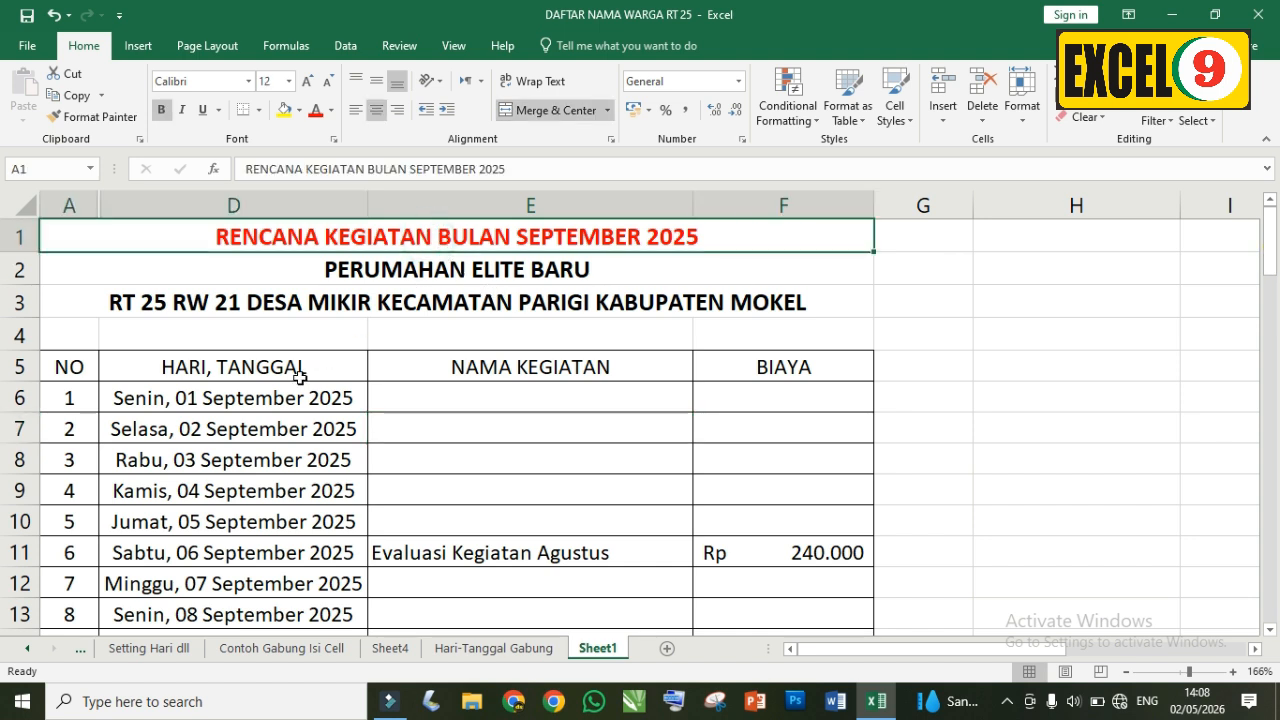
{"action": "mouse_move", "coordinate": [1270, 225]}
{"action": "left_mouse_down"}
{"action": "mouse_move", "coordinate": [1270, 340]}
{"action": "mouse_move", "coordinate": [1270, 232]}
{"action": "left_mouse_up"}
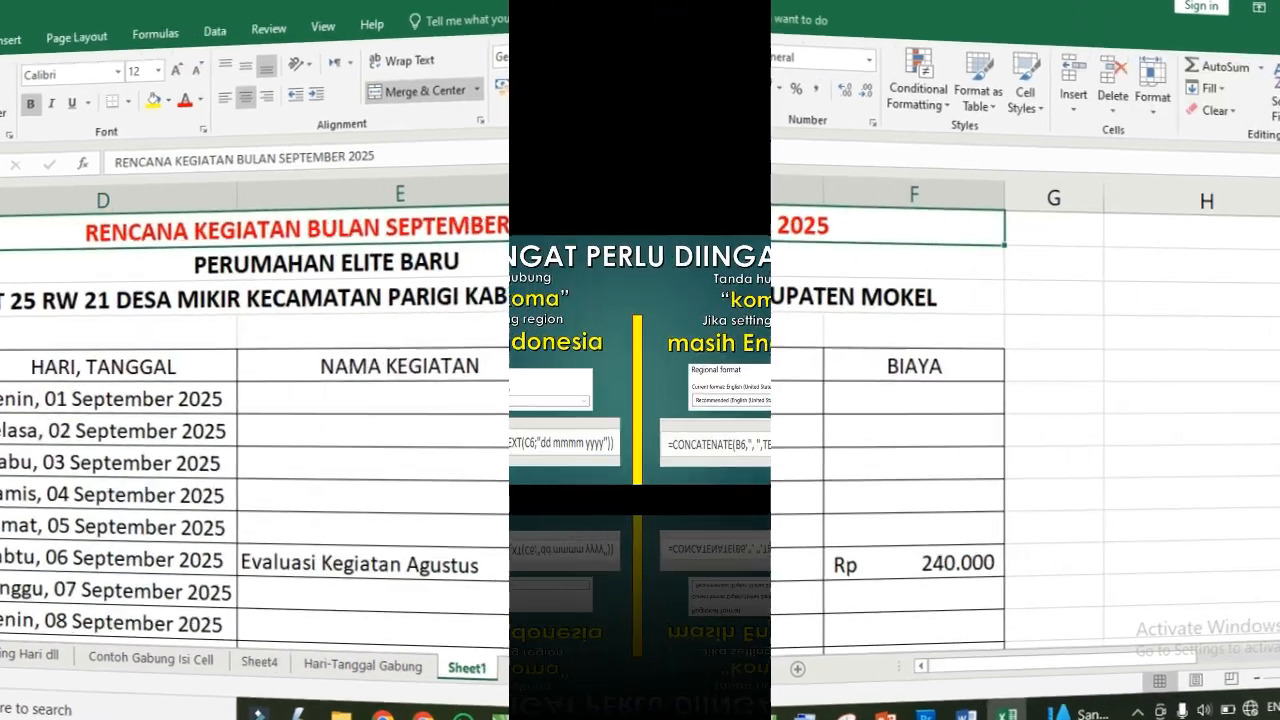